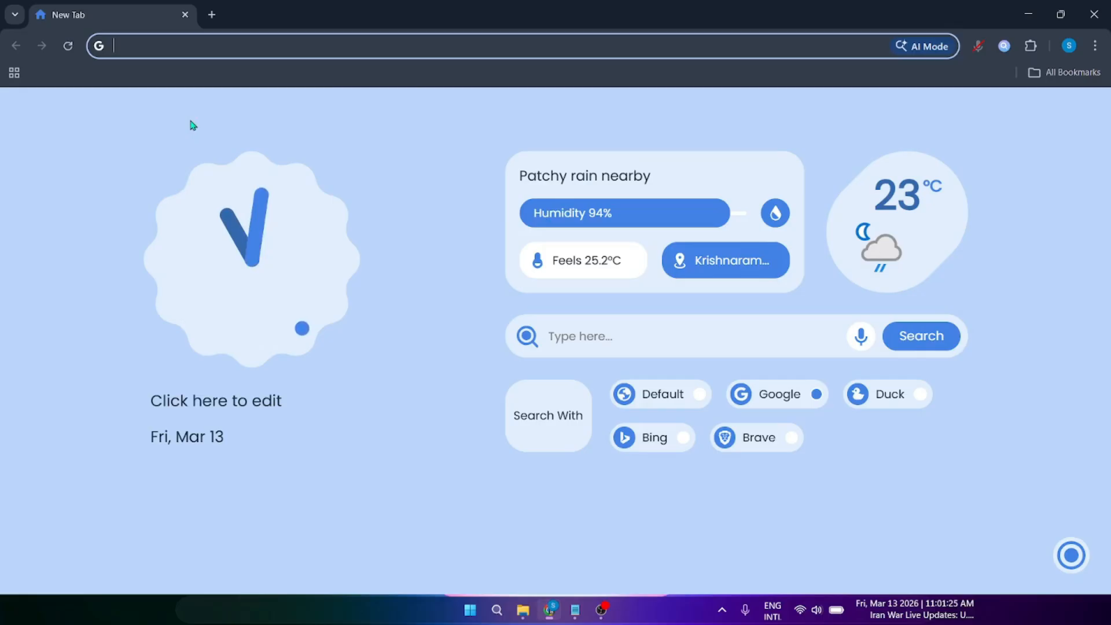
Step: Search Google for 'ereturn' from Chrome's address bar
type("ere")
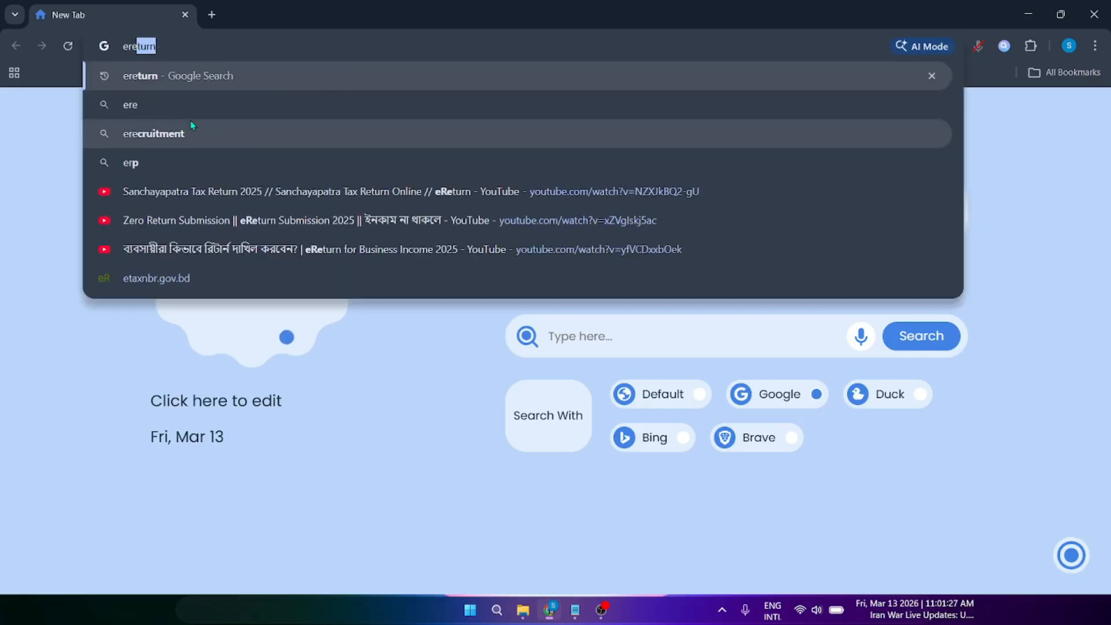
type("tur")
key("Return")
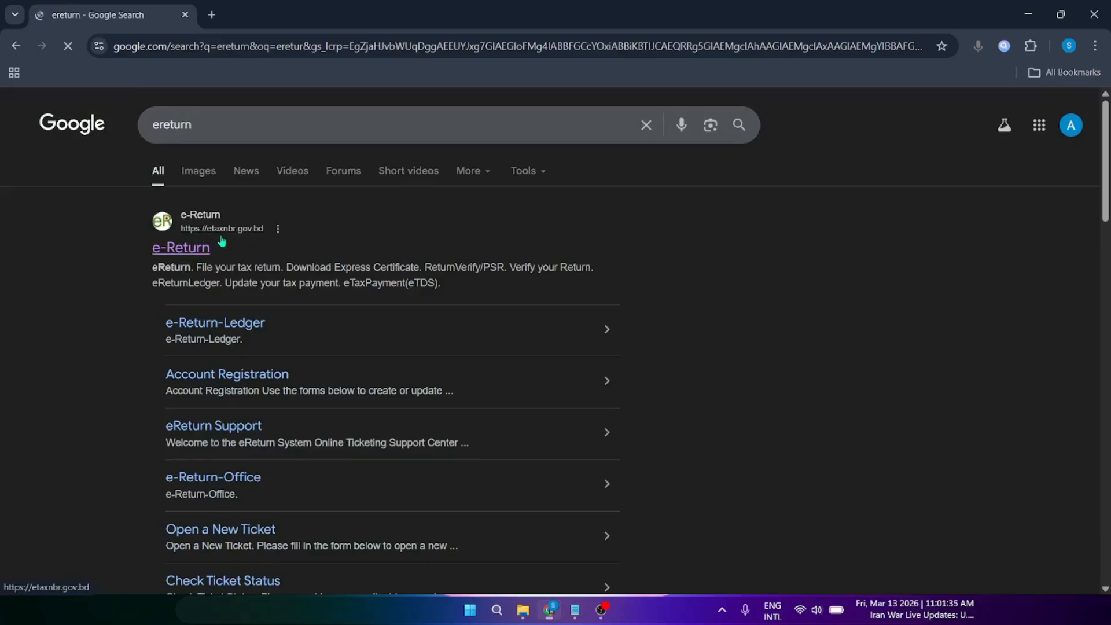
Step: Open the etaxnbr.gov.bd result, start the eReturn service and reach the TIN/password sign-in form
left_click(179, 257)
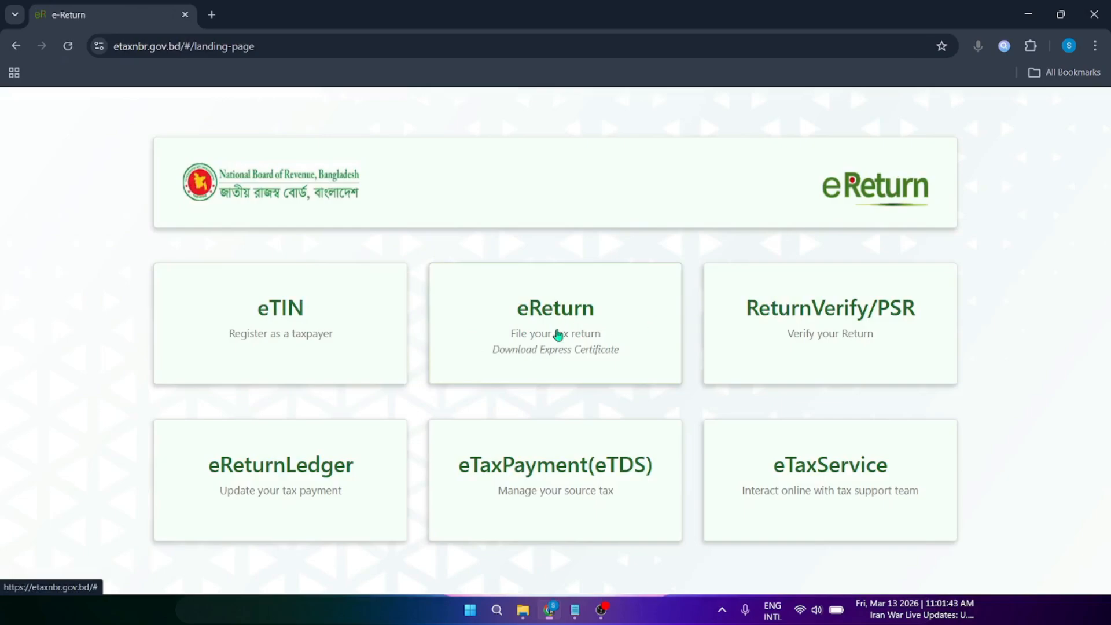
left_click(567, 333)
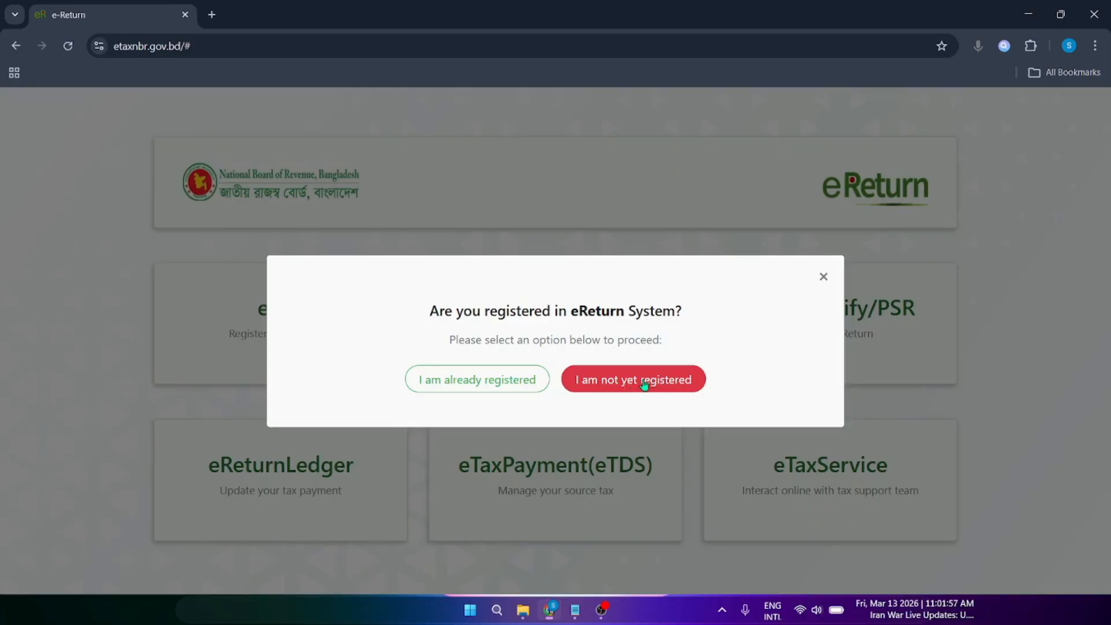
left_click(485, 379)
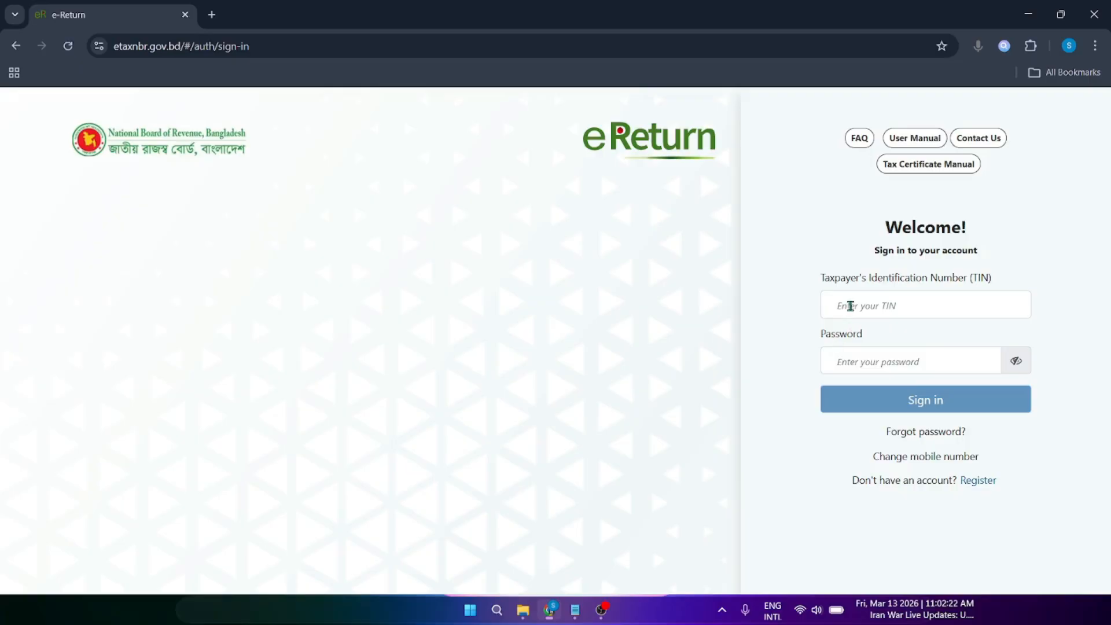
left_click(850, 306)
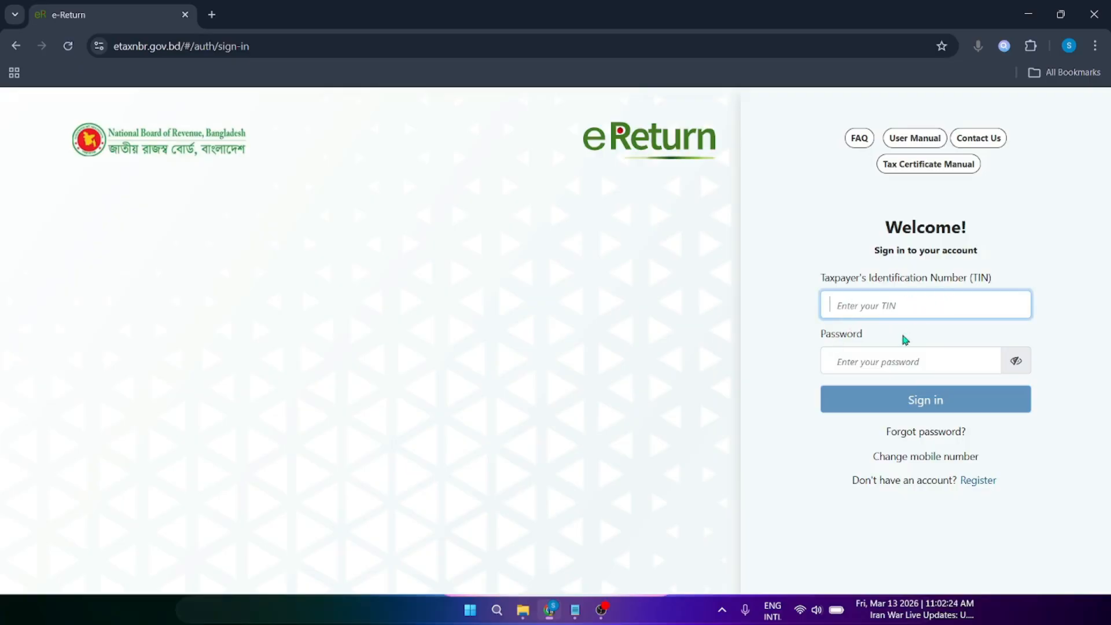
left_click(842, 365)
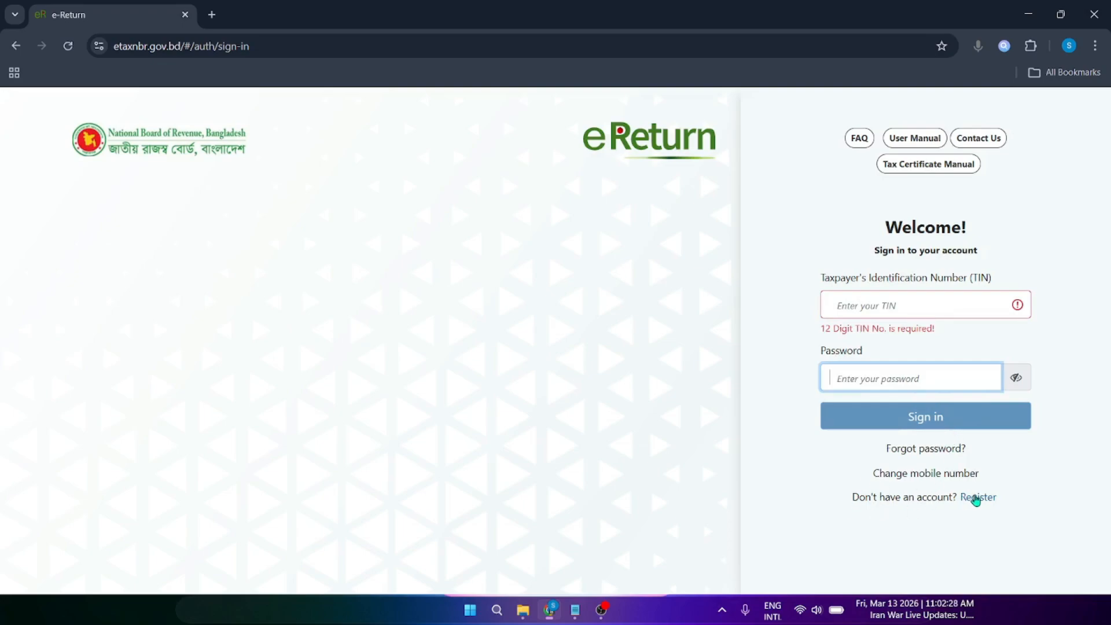
left_click(977, 501)
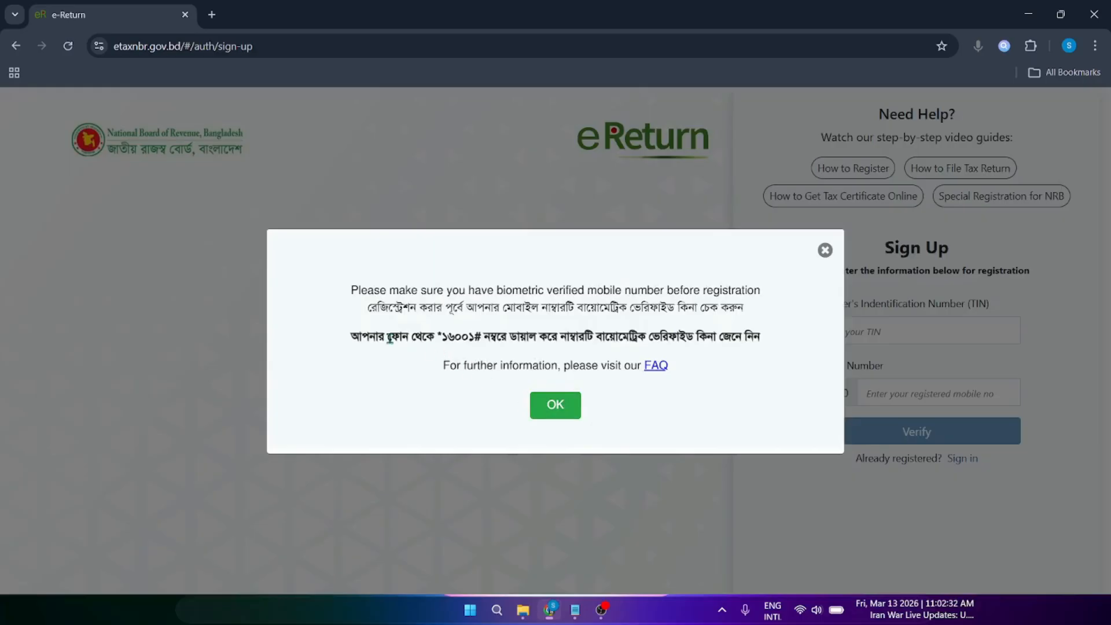
left_click_drag(360, 336, 491, 339)
left_click(452, 336)
left_click(465, 341)
left_click_drag(347, 336, 774, 337)
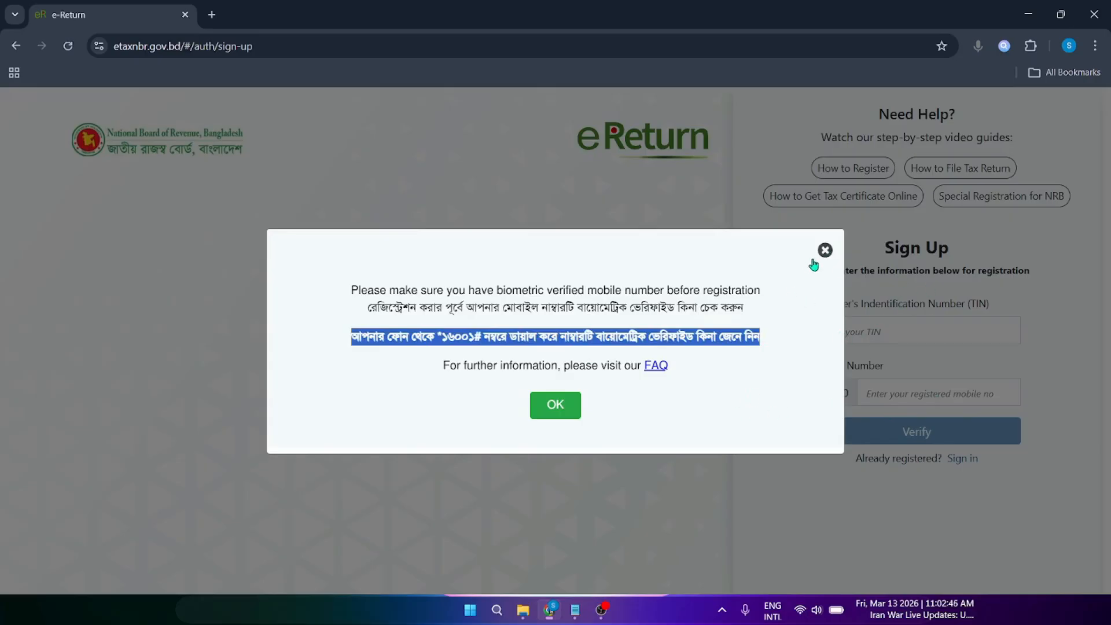
left_click(561, 415)
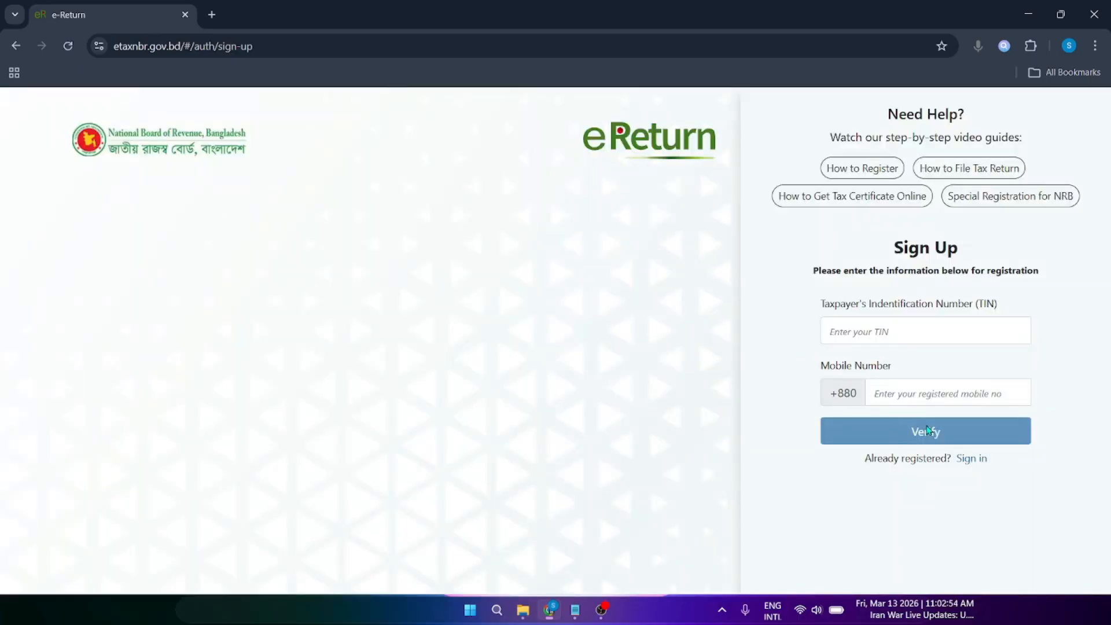
left_click(854, 335)
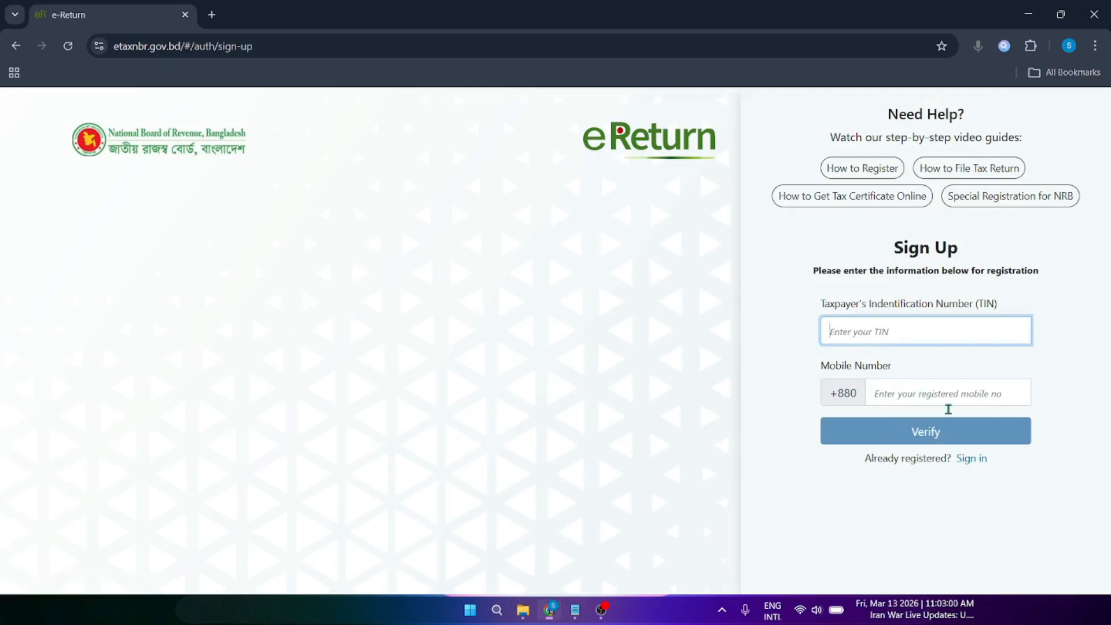
left_click(977, 461)
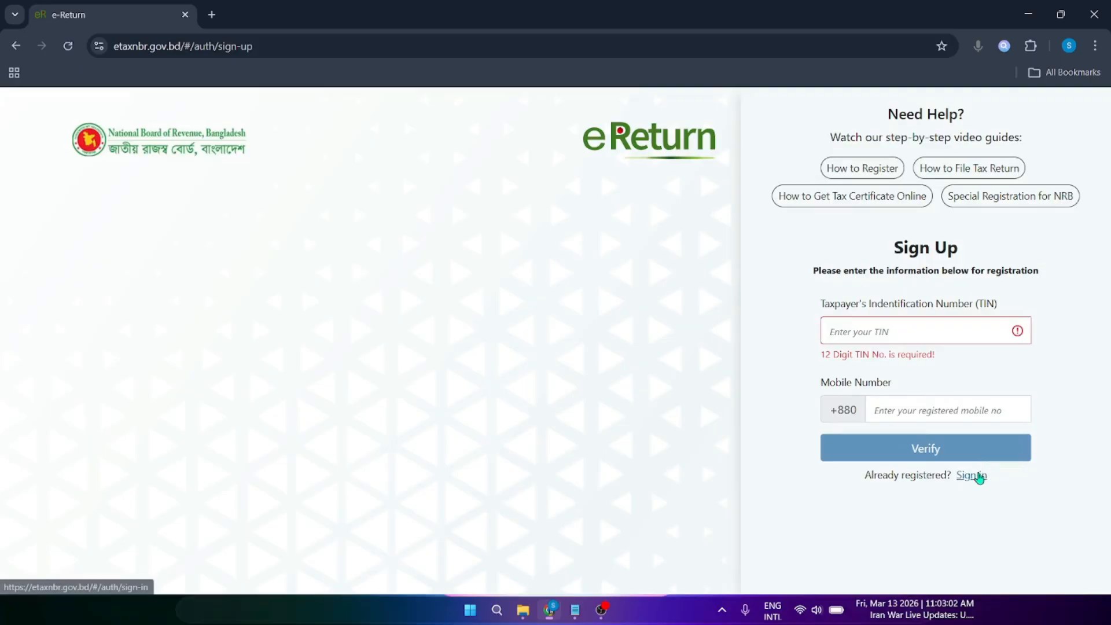
left_click(978, 474)
Step: Sign in with the TIN, open the Regular e-Return form and keep assessment year 2025-2026
left_click(870, 305)
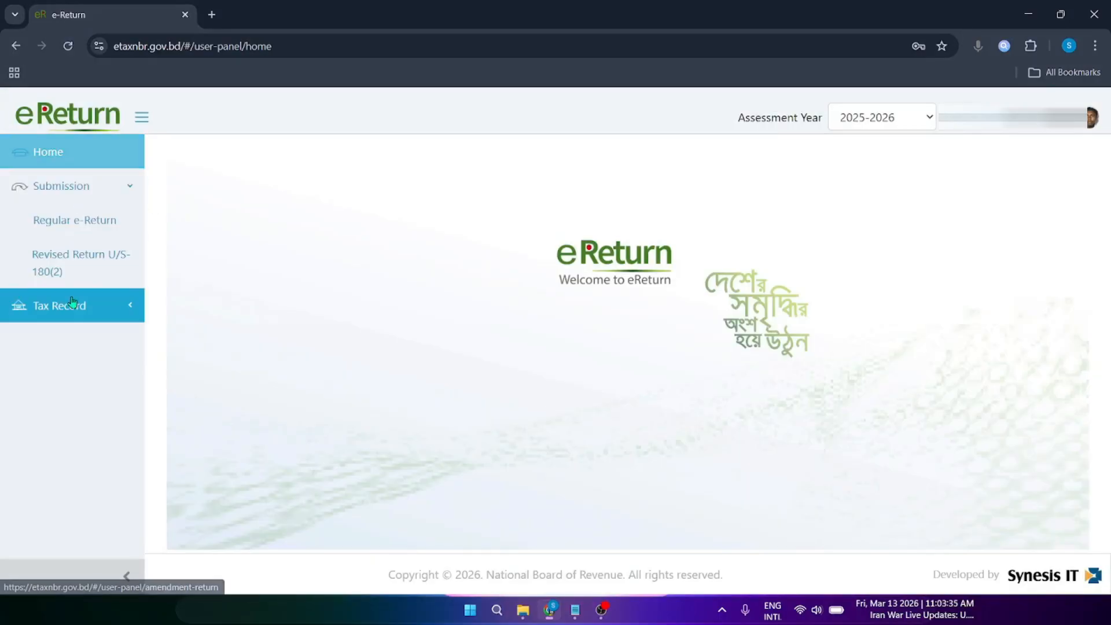
left_click(88, 226)
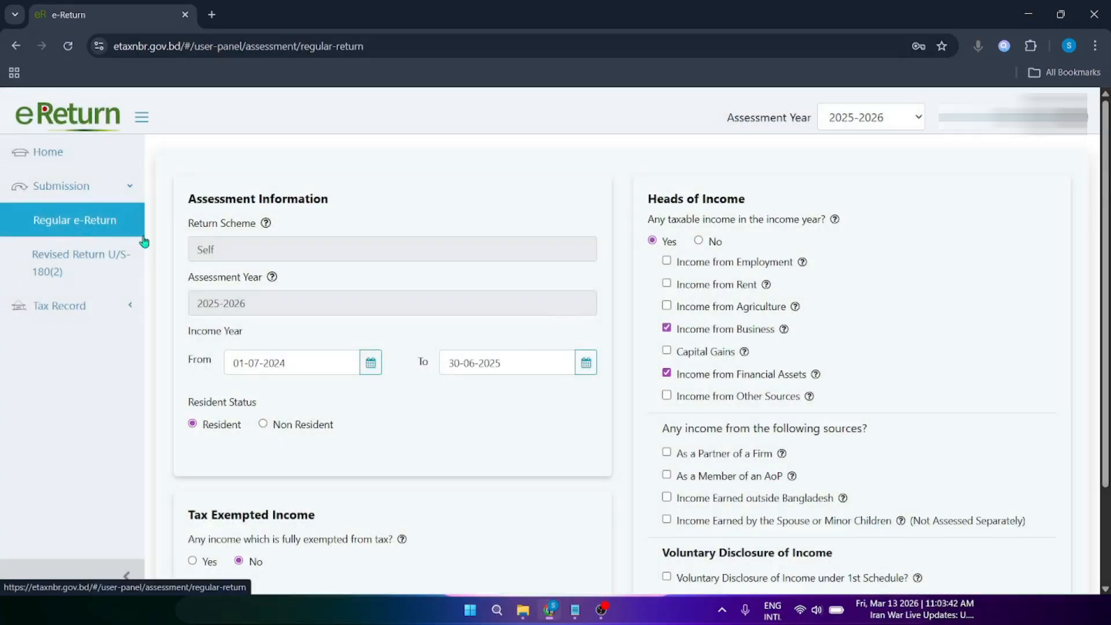
left_click(876, 120)
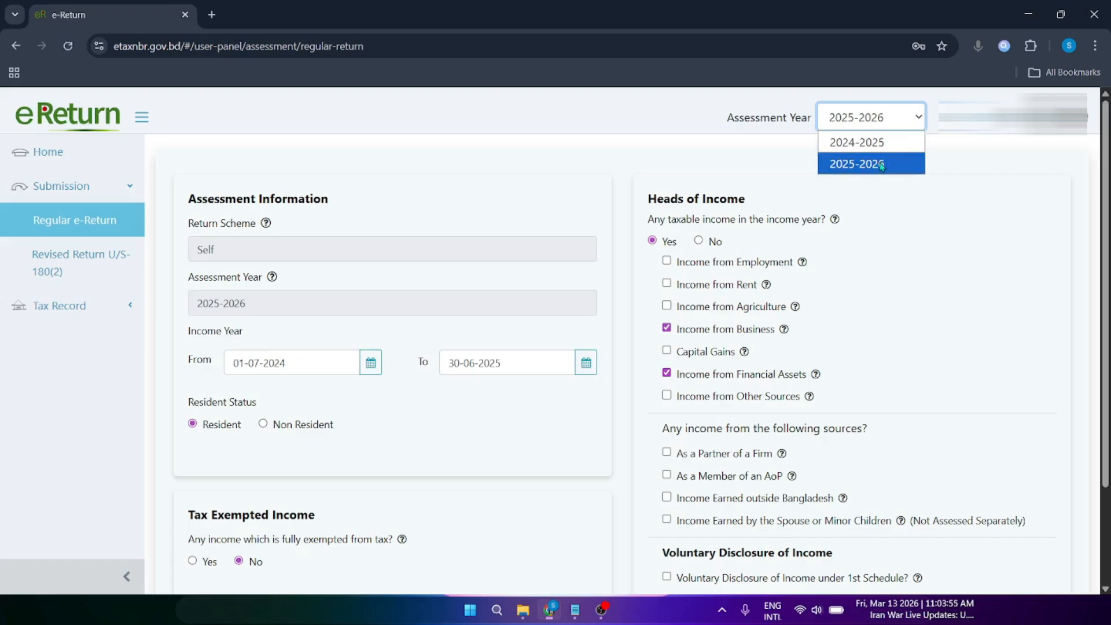
left_click(966, 168)
left_click(873, 118)
left_click(958, 156)
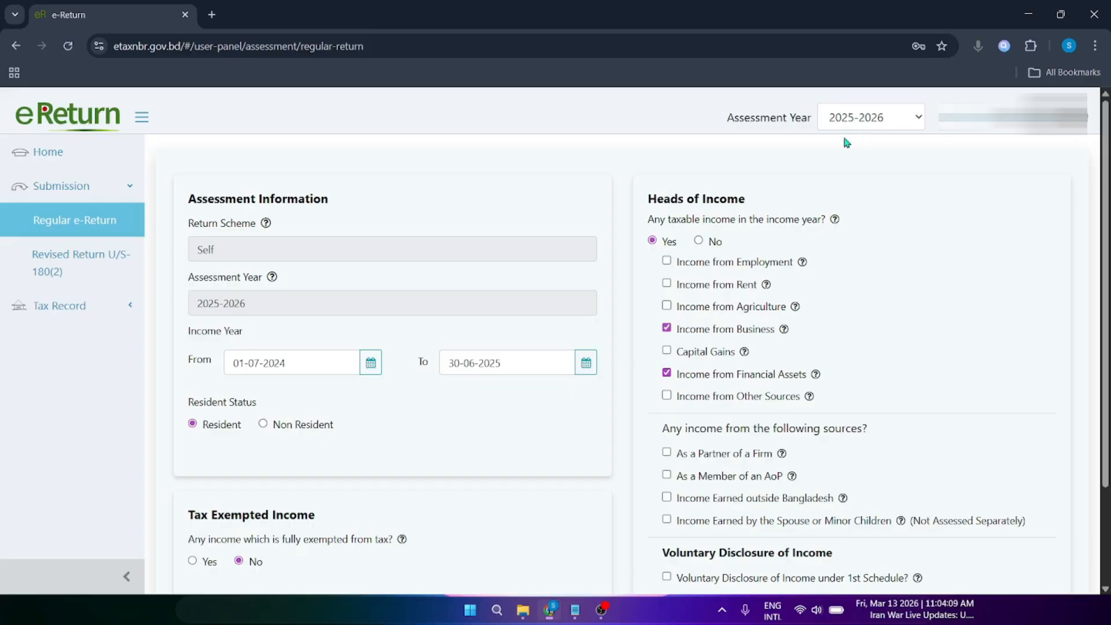
left_click_drag(193, 251, 243, 249)
left_click(243, 248)
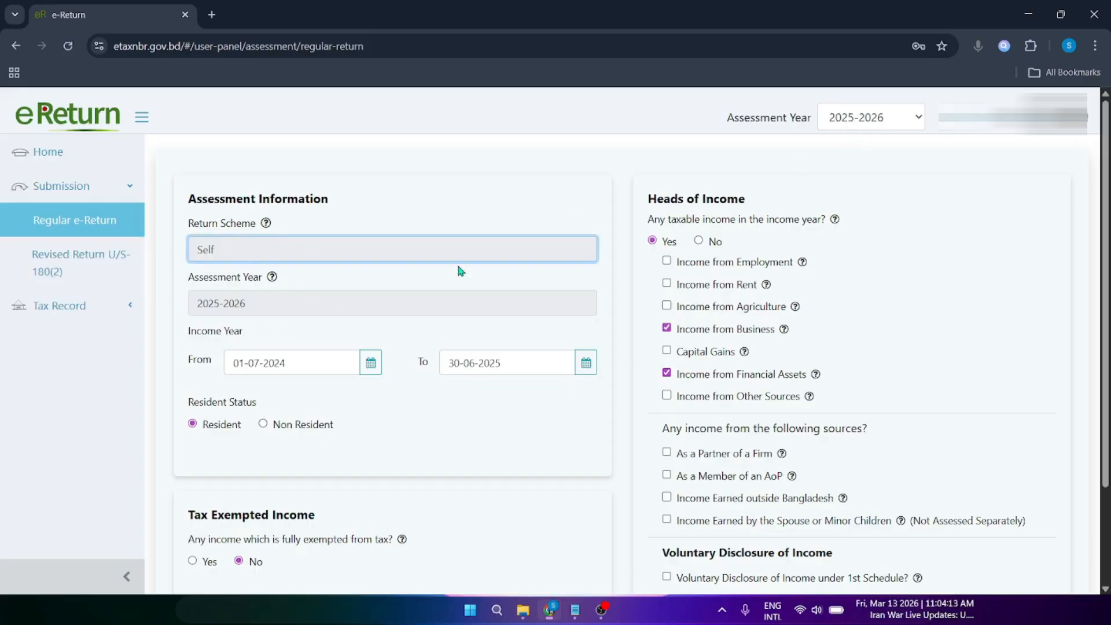
scroll(965, 142, "down", 2)
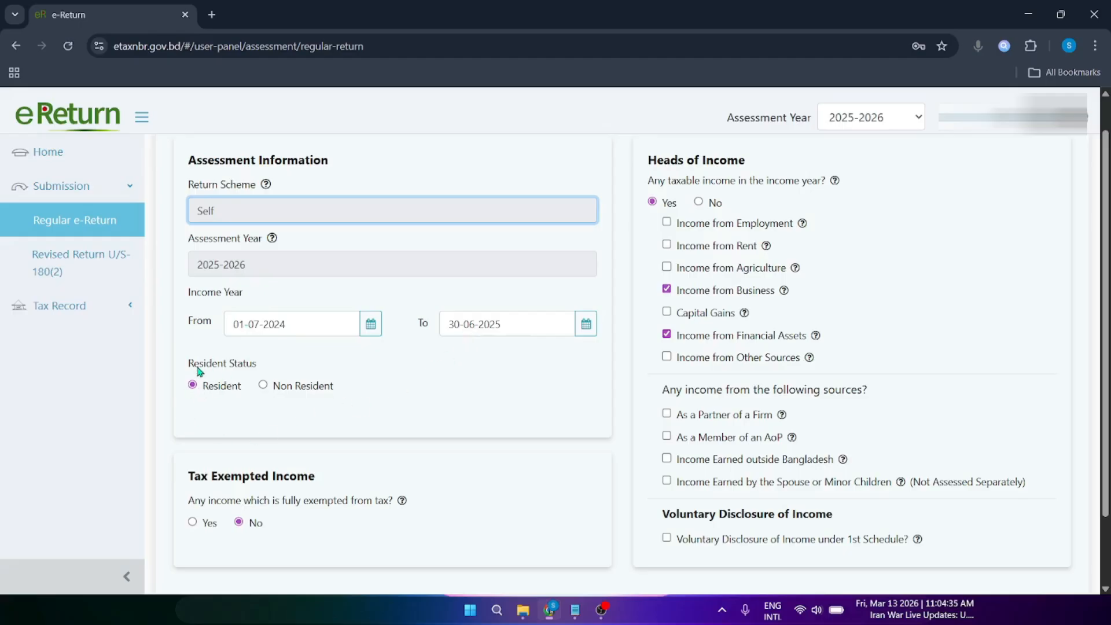
left_click_drag(197, 367, 246, 365)
left_click(237, 386)
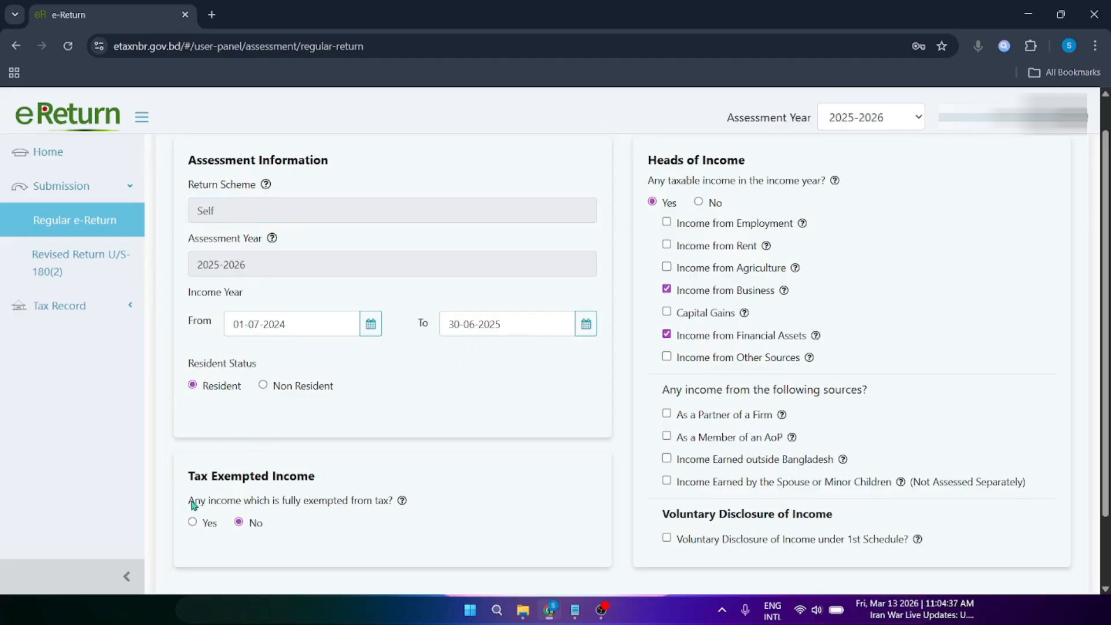
left_click_drag(193, 501, 366, 507)
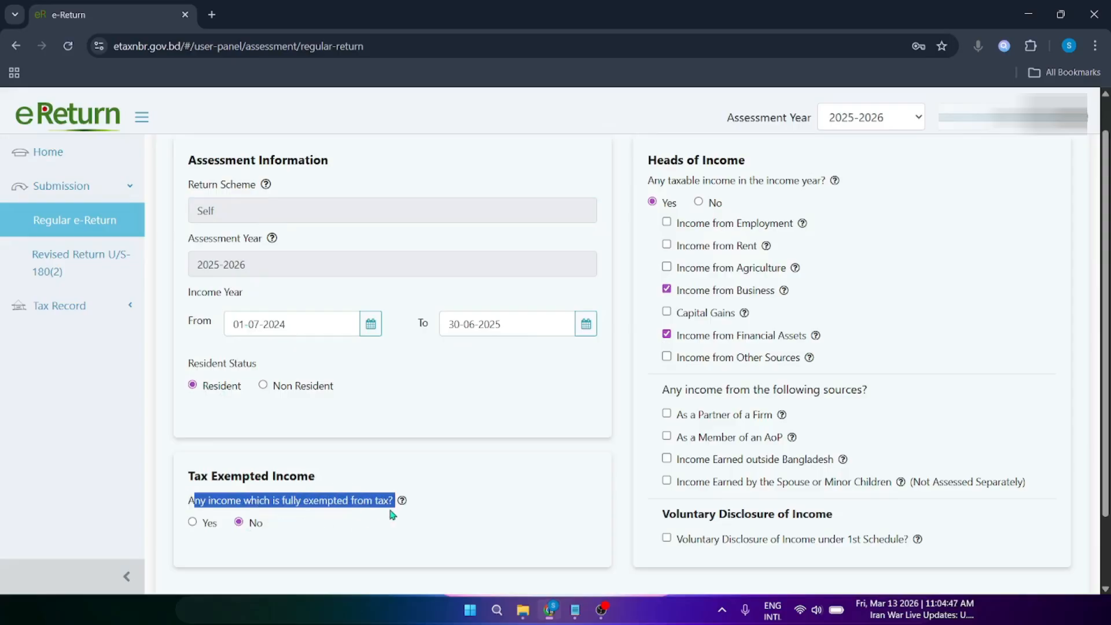
left_click(381, 502)
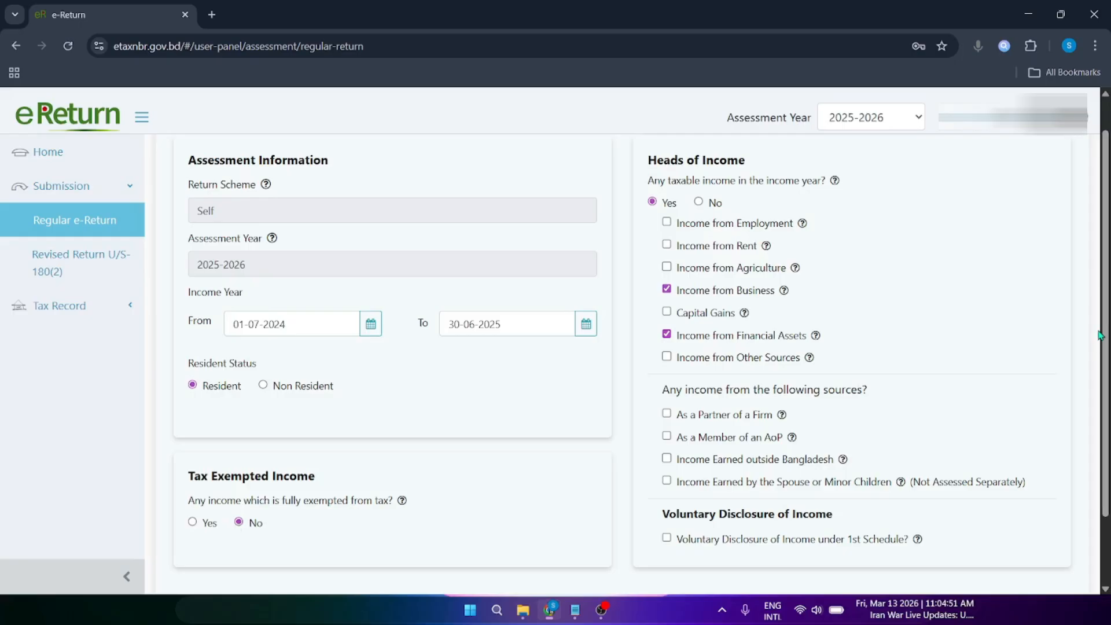
scroll(1061, 263, "up", 1)
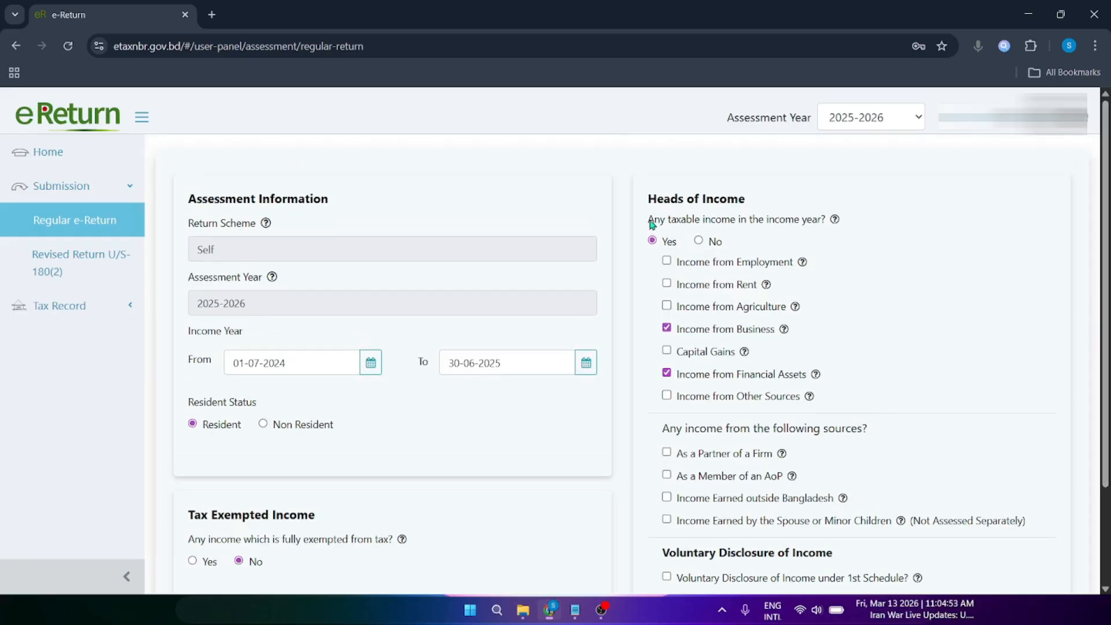
left_click_drag(649, 220, 783, 222)
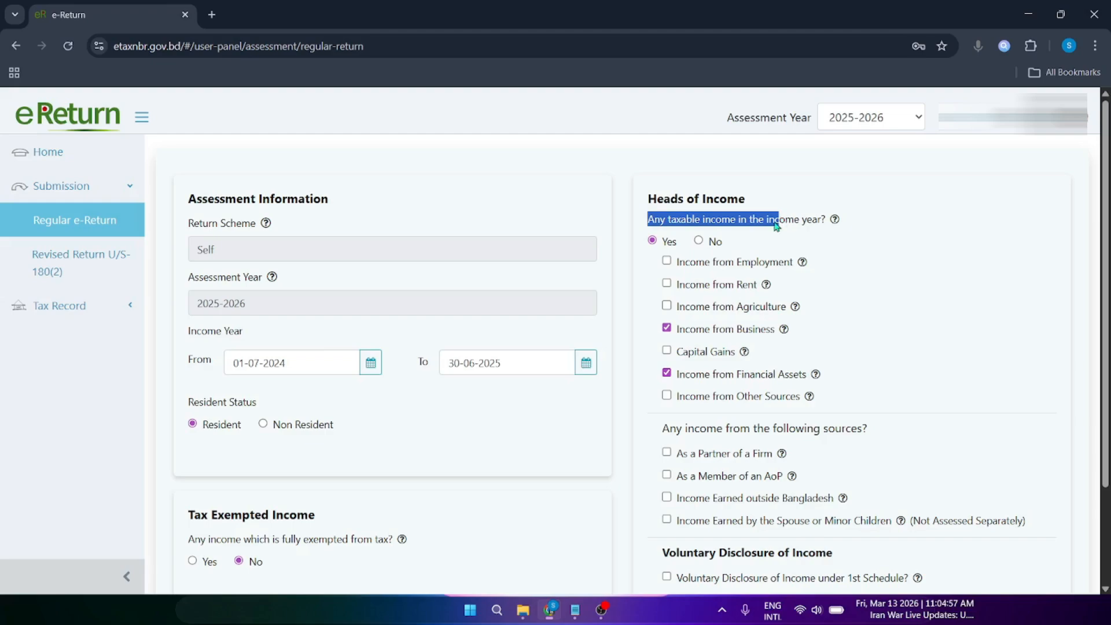
left_click(777, 224)
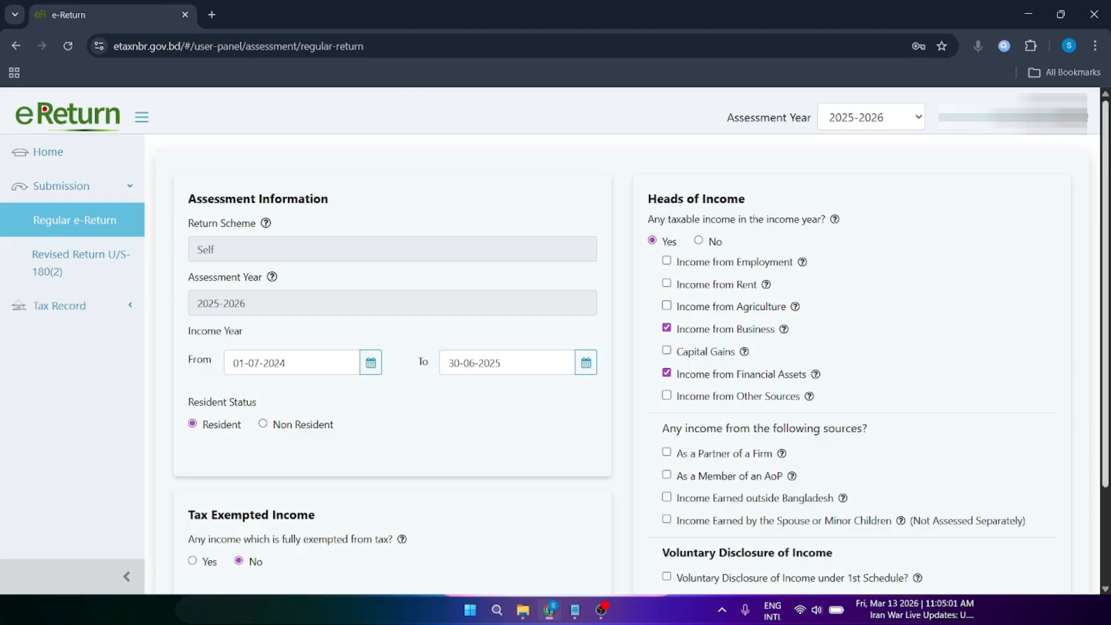
scroll(1080, 218, "down", 1)
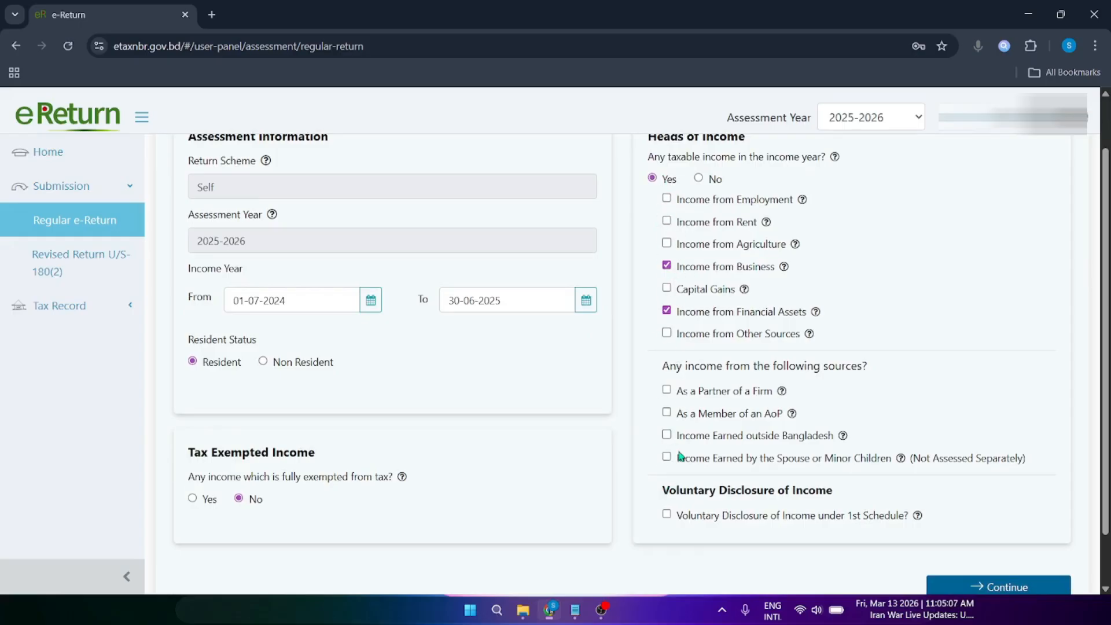
left_click_drag(678, 267, 792, 268)
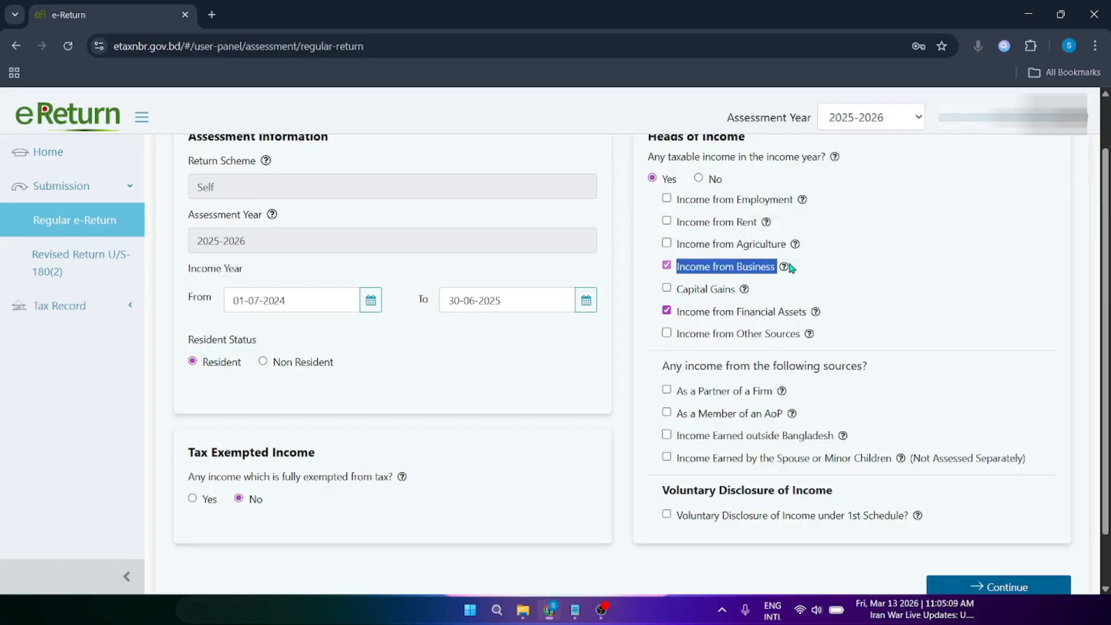
left_click(789, 267)
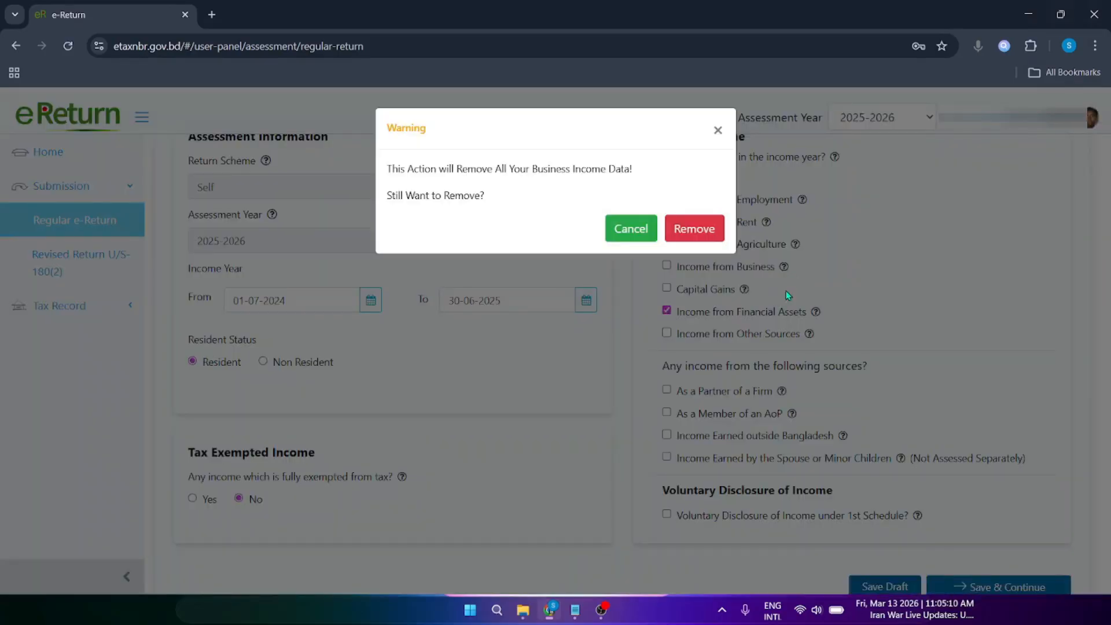
left_click(720, 131)
left_click_drag(685, 313, 793, 317)
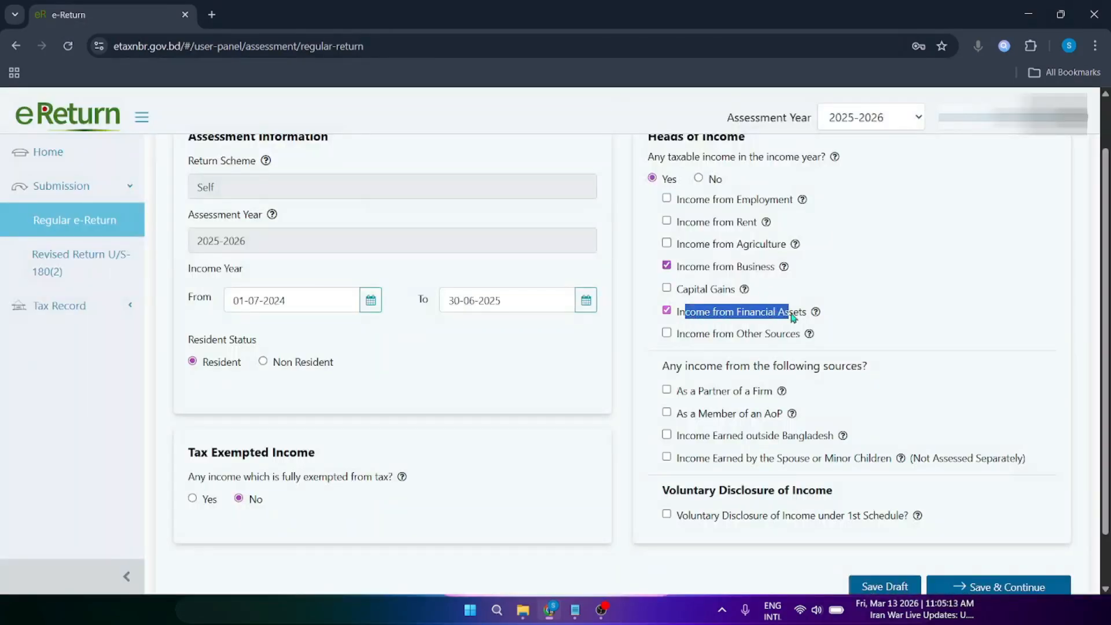
left_click(966, 320)
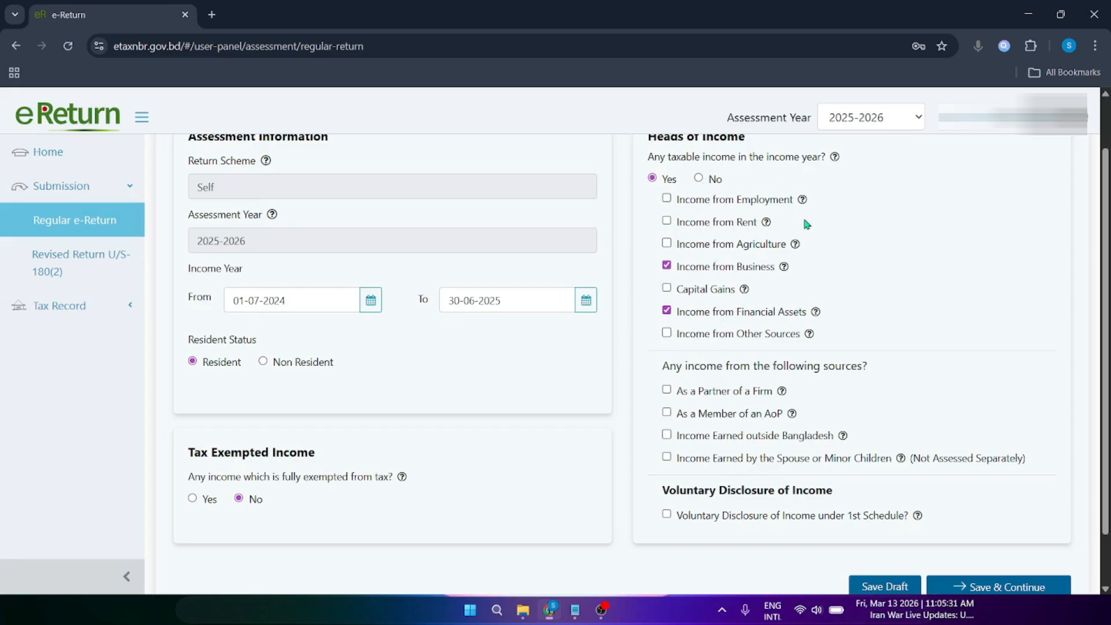
Step: Review the other-income-source options, including income outside Bangladesh, and save the first page
mouse_move(785, 268)
mouse_move(747, 291)
left_click_drag(670, 366, 796, 372)
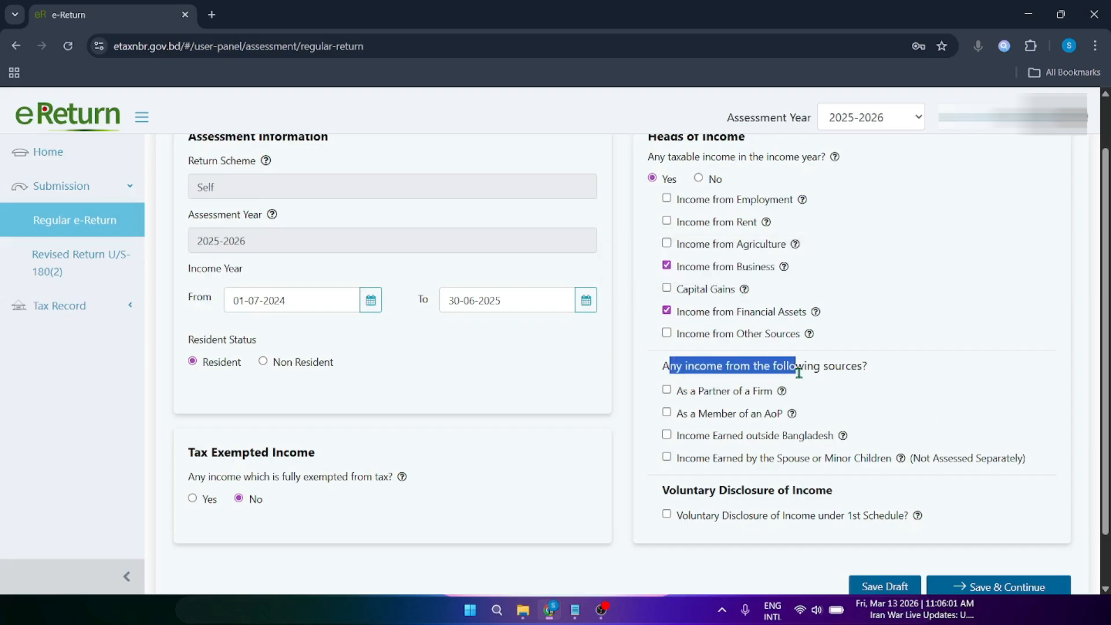
scroll(792, 364, "down", 2)
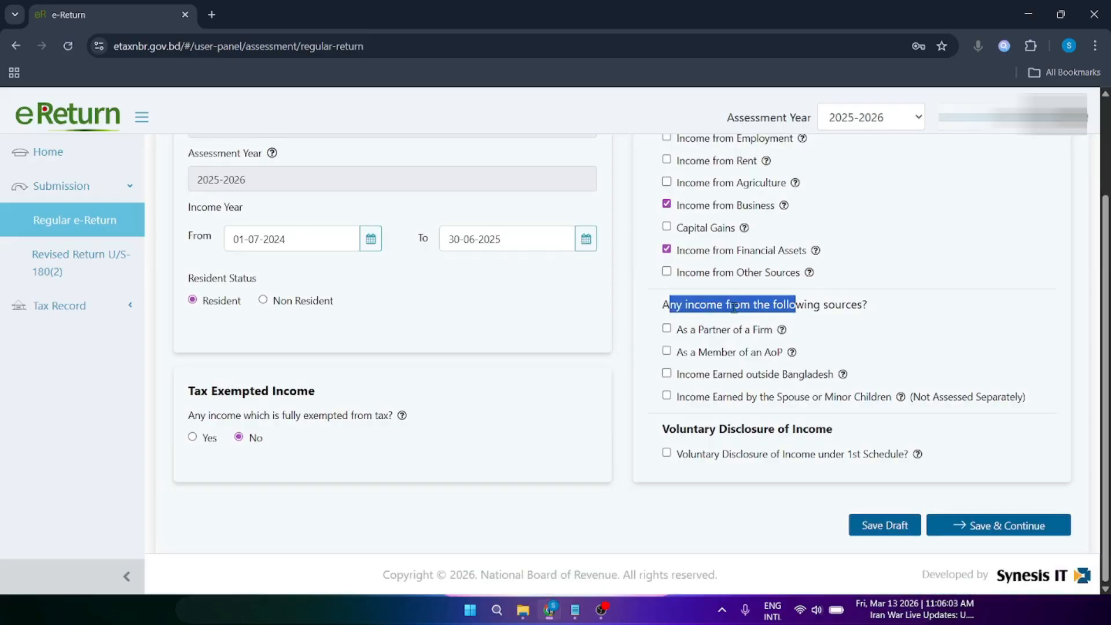
left_click(734, 307)
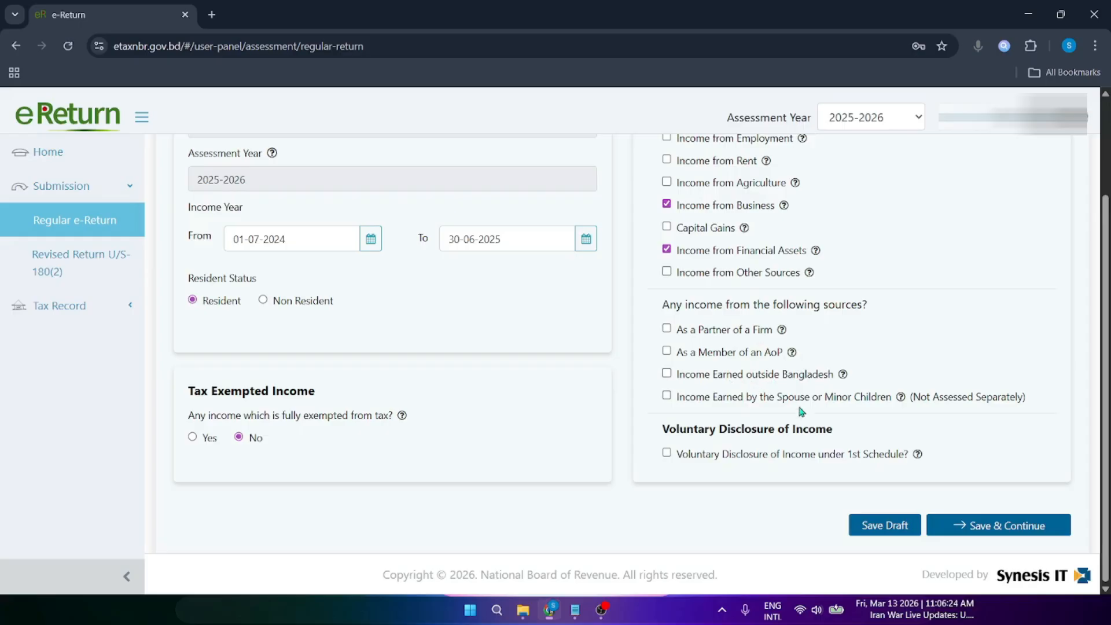
left_click_drag(744, 376, 799, 378)
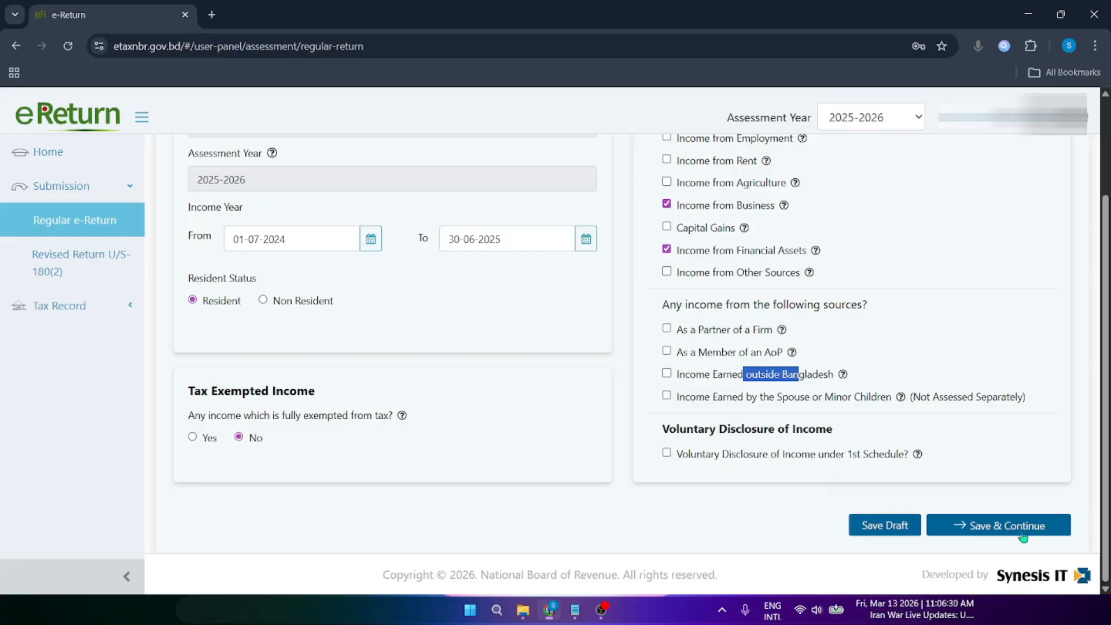
left_click(940, 412)
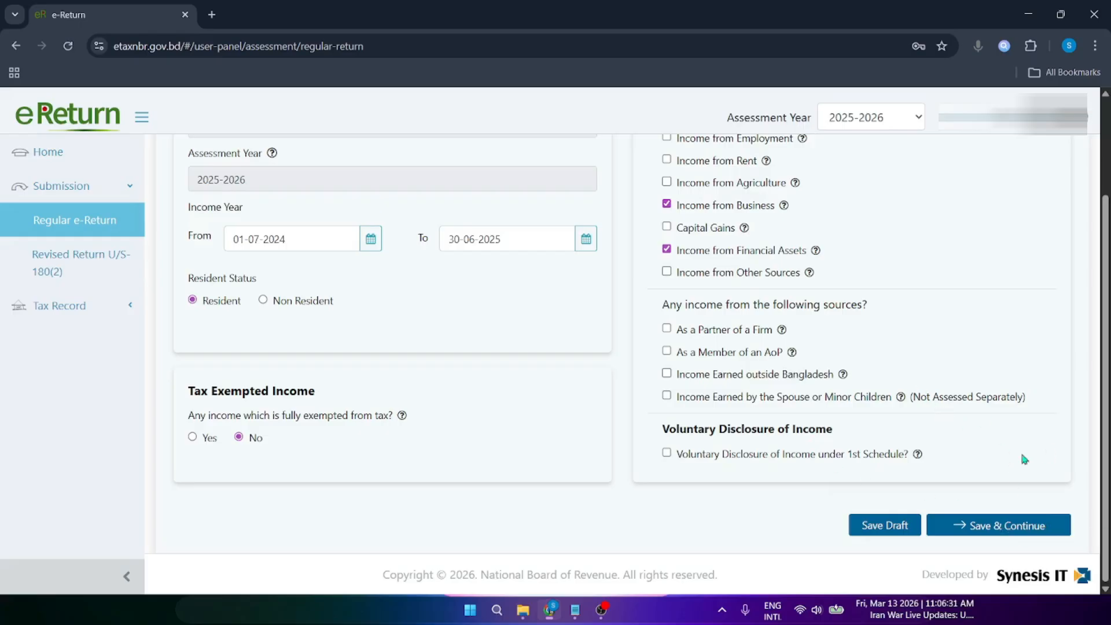
left_click(1007, 533)
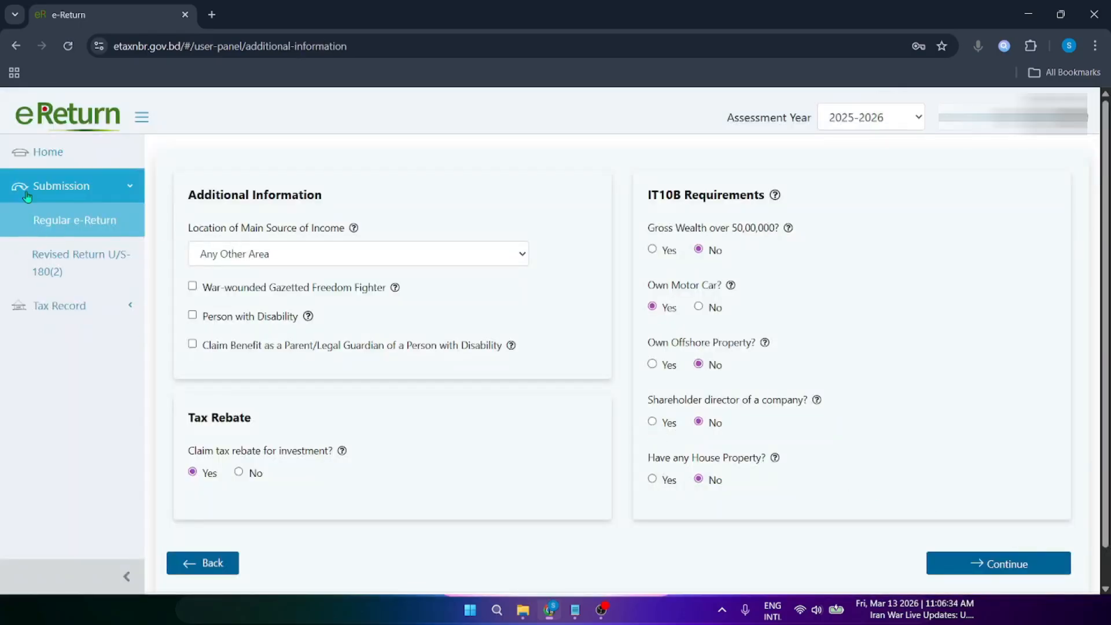
left_click_drag(204, 195, 307, 195)
left_click(300, 212)
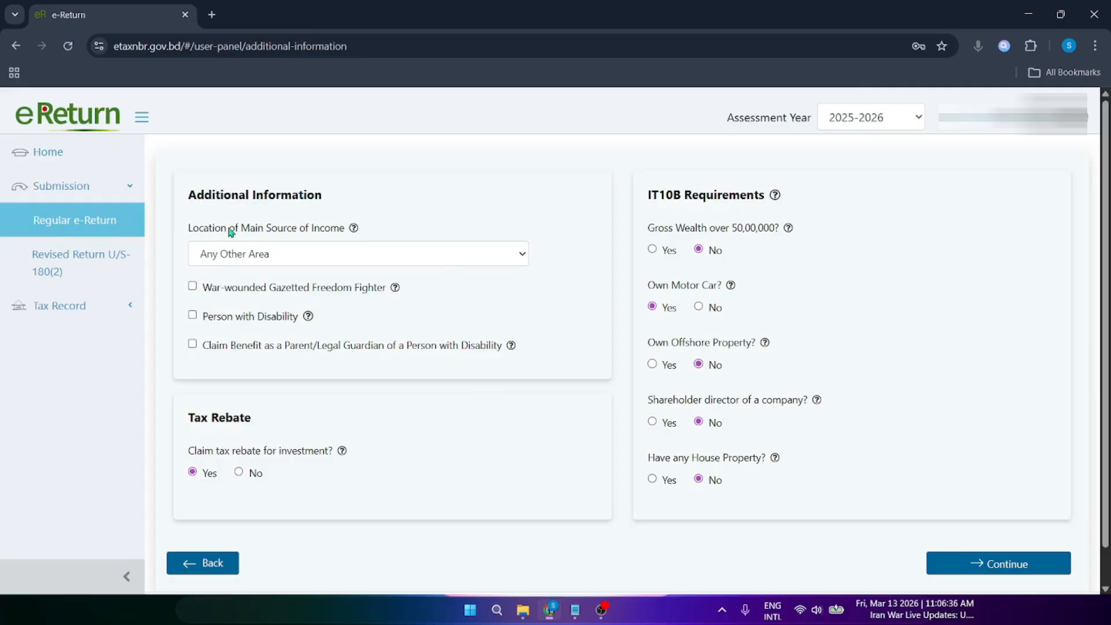
left_click(246, 256)
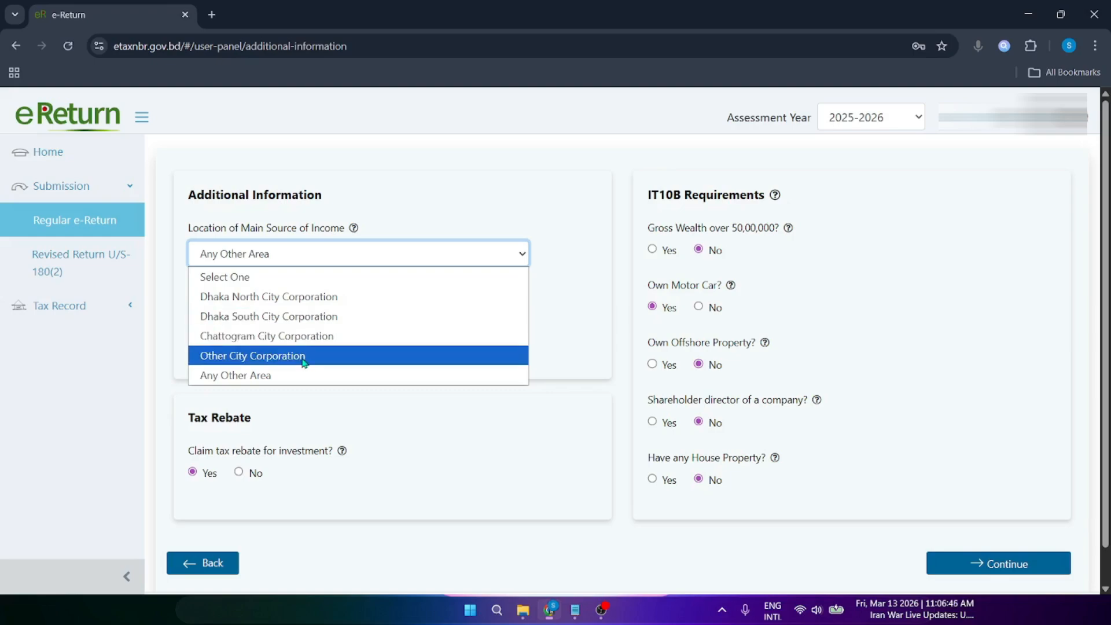
left_click(272, 376)
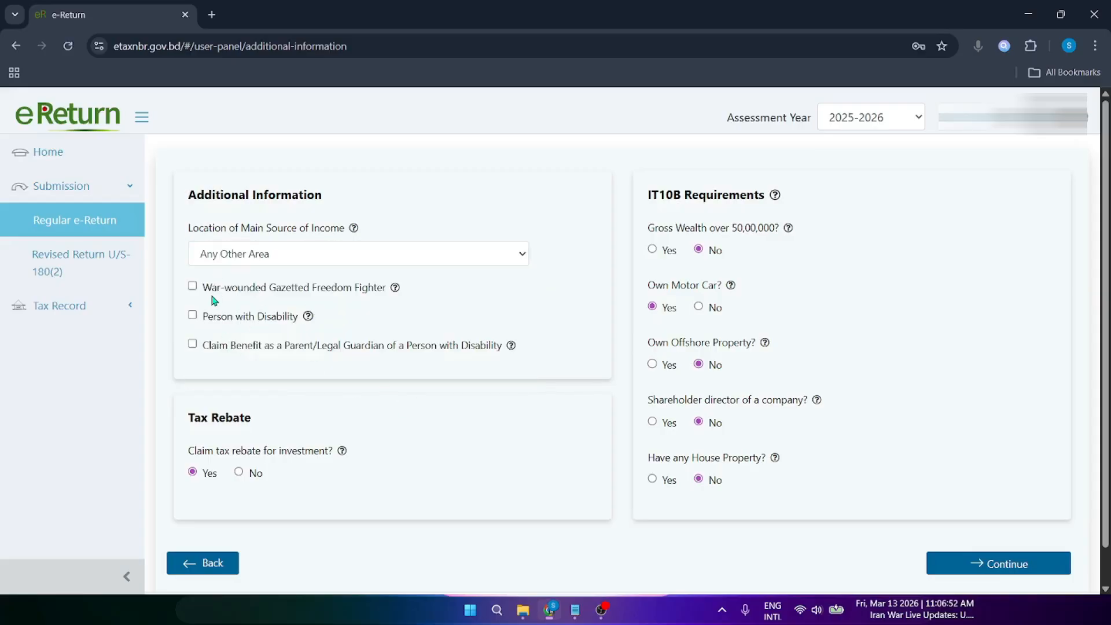
left_click_drag(211, 294, 336, 297)
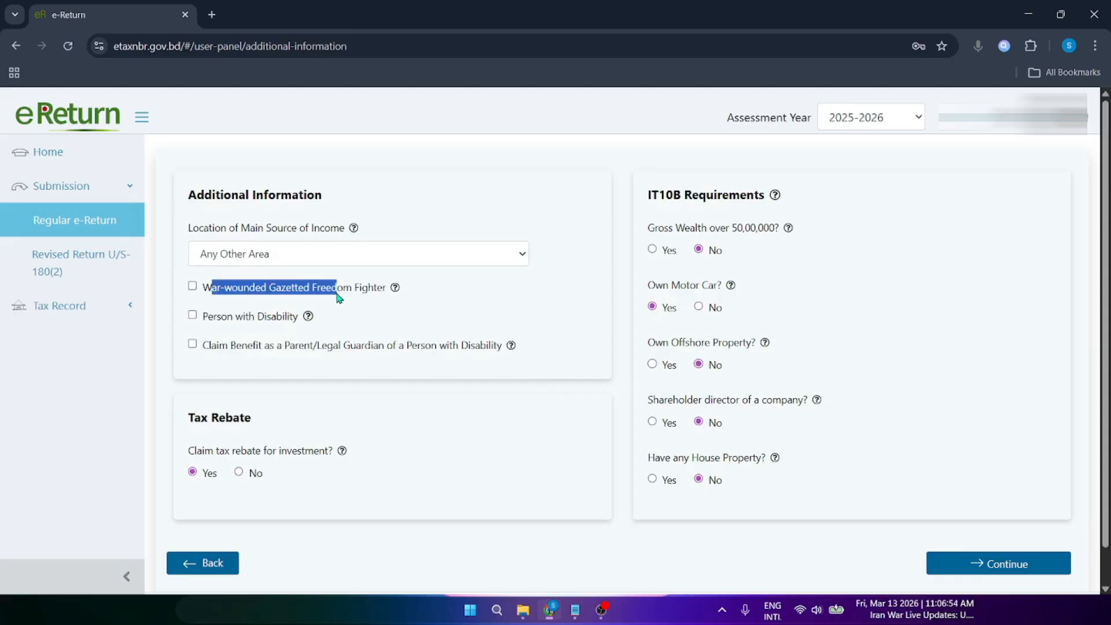
left_click(337, 296)
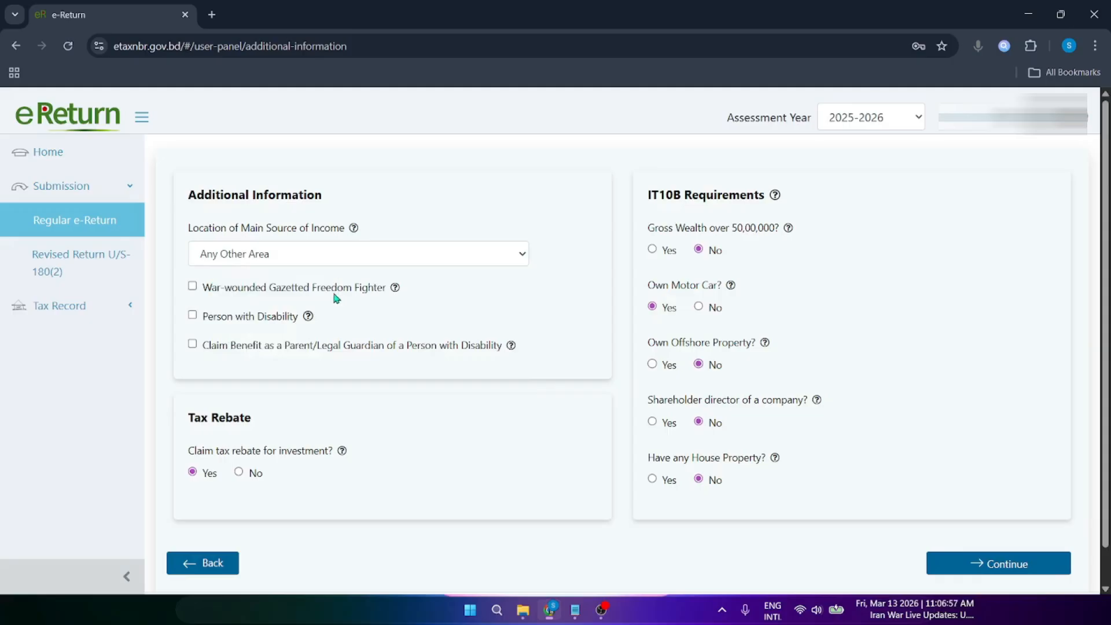
left_click_drag(231, 294, 369, 297)
left_click(369, 297)
left_click_drag(238, 291, 291, 317)
left_click(281, 318)
left_click(288, 334)
left_click_drag(208, 318, 284, 324)
left_click(274, 355)
left_click_drag(224, 349, 414, 355)
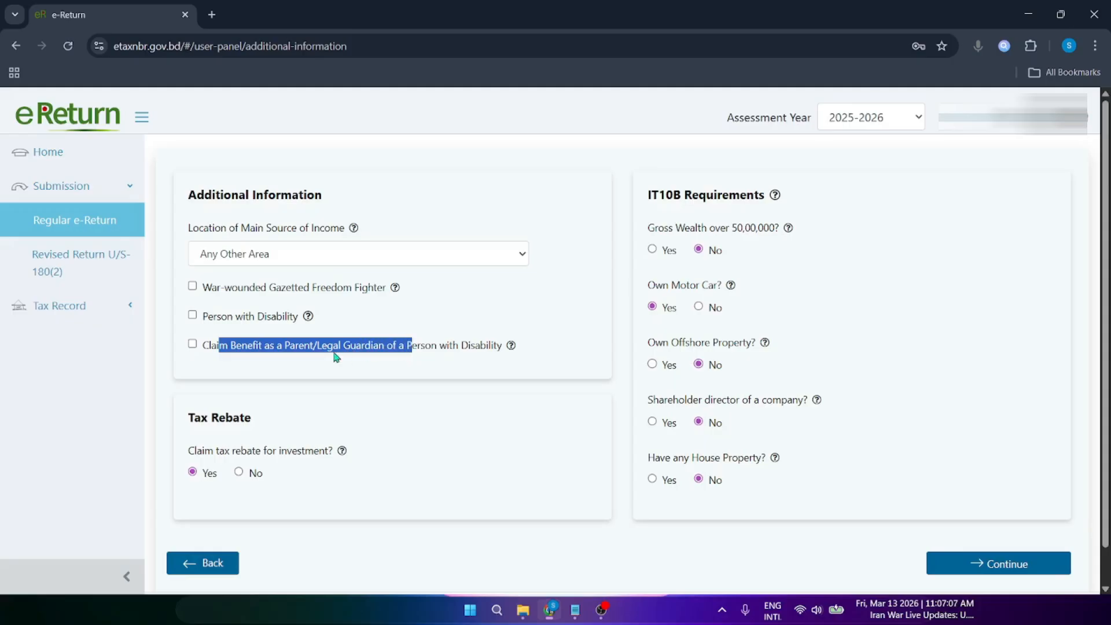
left_click(351, 355)
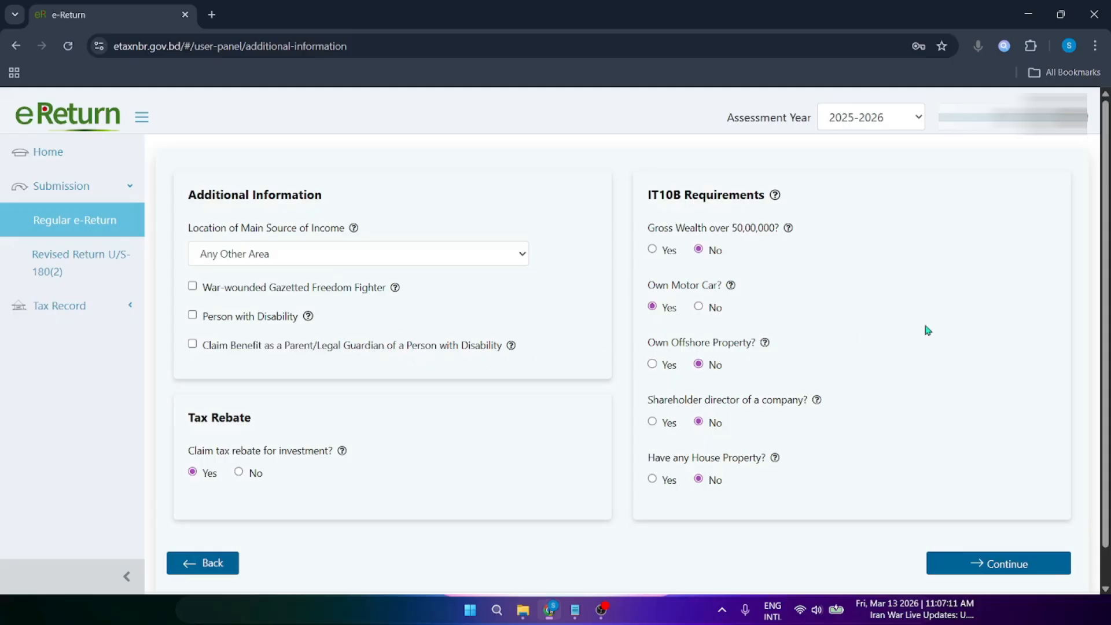
scroll(925, 327, "down", 1)
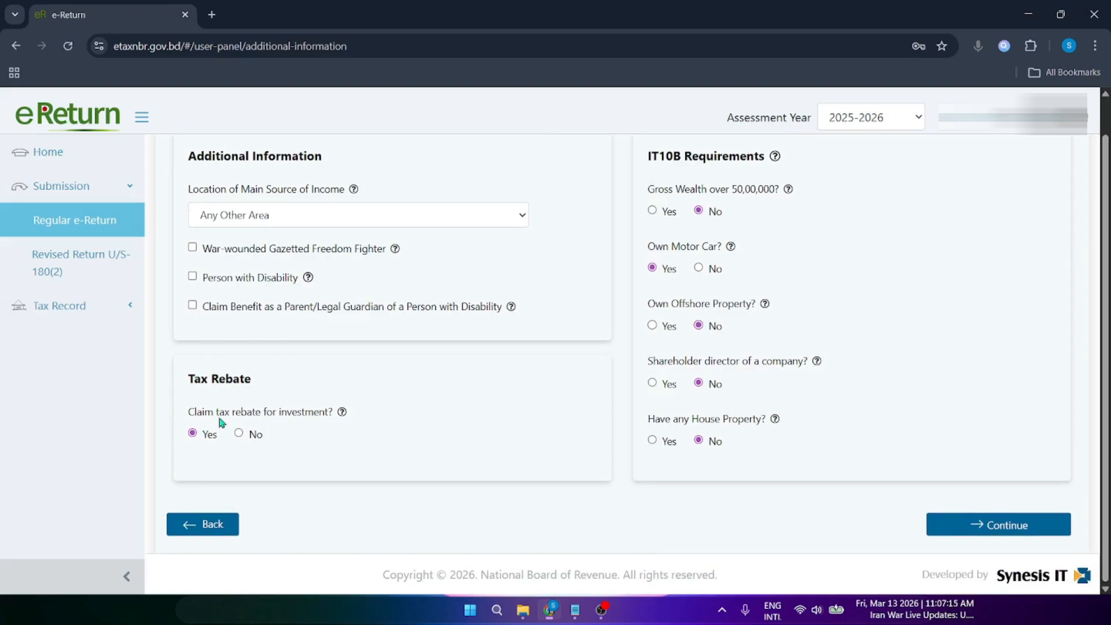
left_click_drag(206, 412, 330, 412)
left_click(263, 426)
left_click_drag(335, 412, 202, 412)
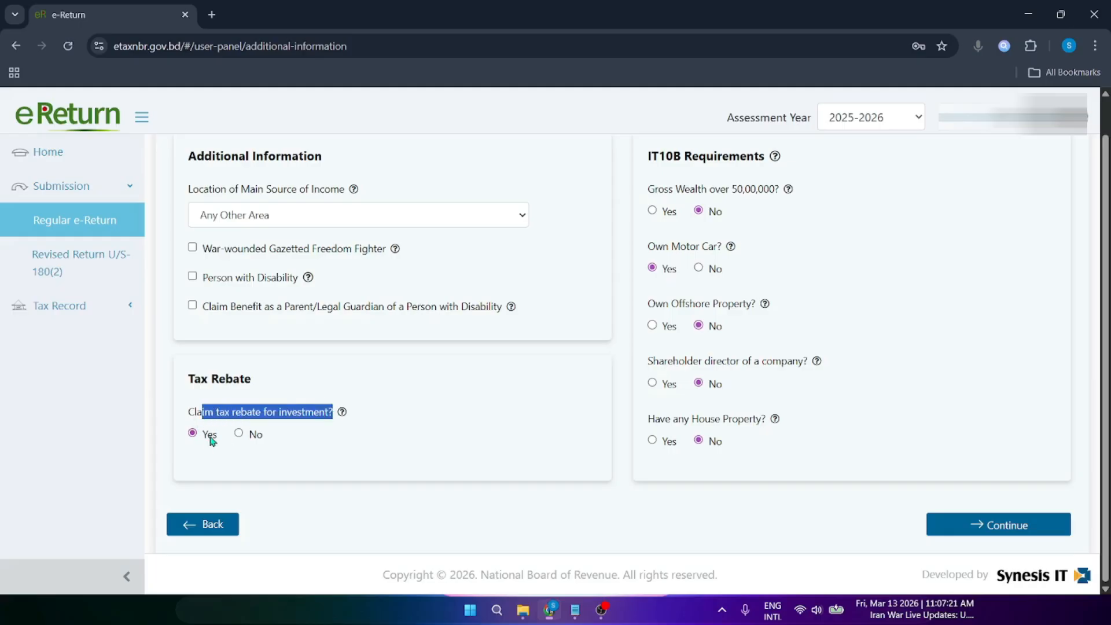
left_click(212, 441)
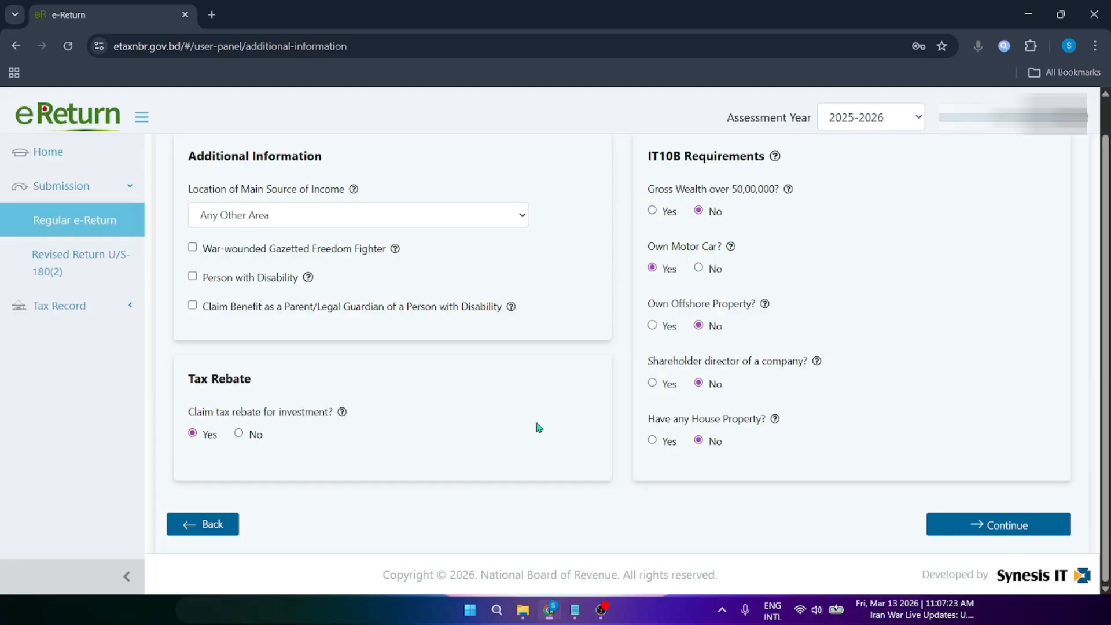
left_click_drag(324, 414, 204, 412)
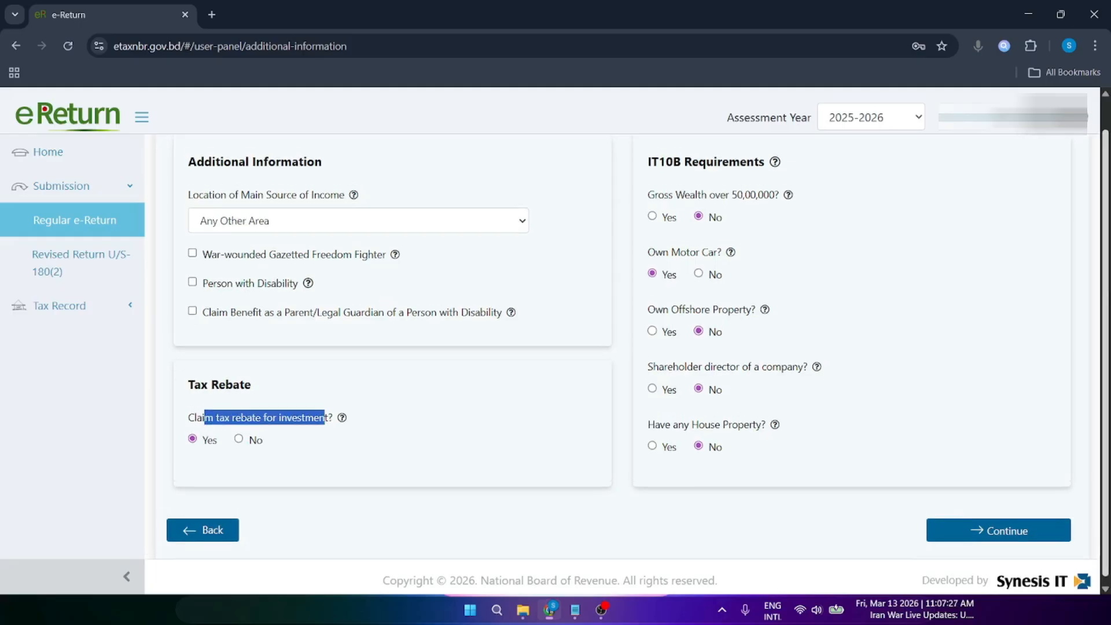
scroll(658, 198, "up", 1)
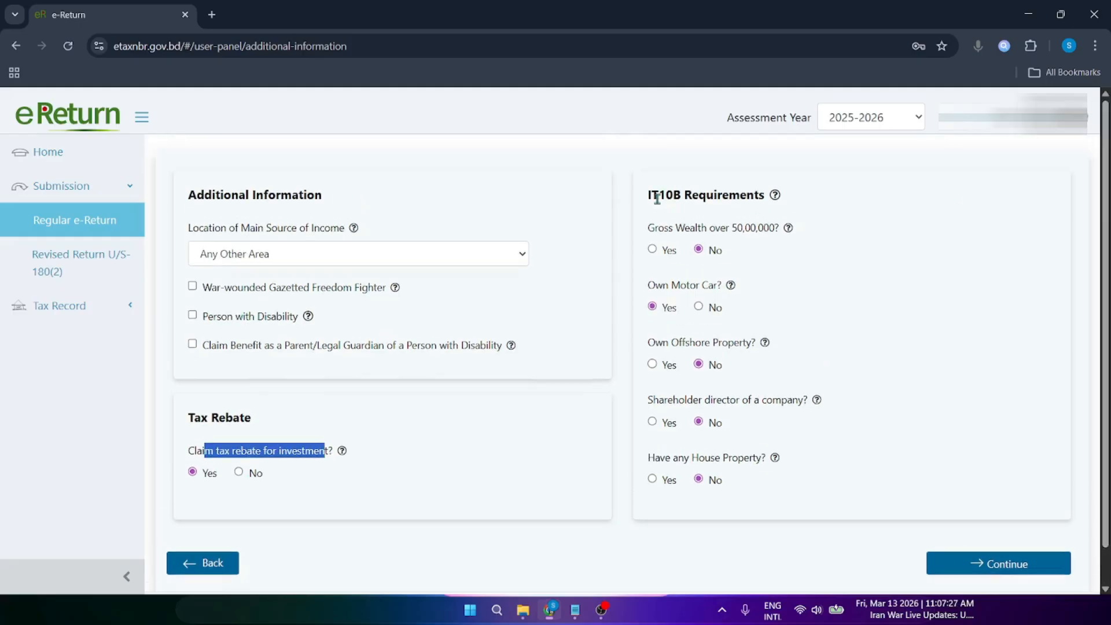
left_click(206, 560)
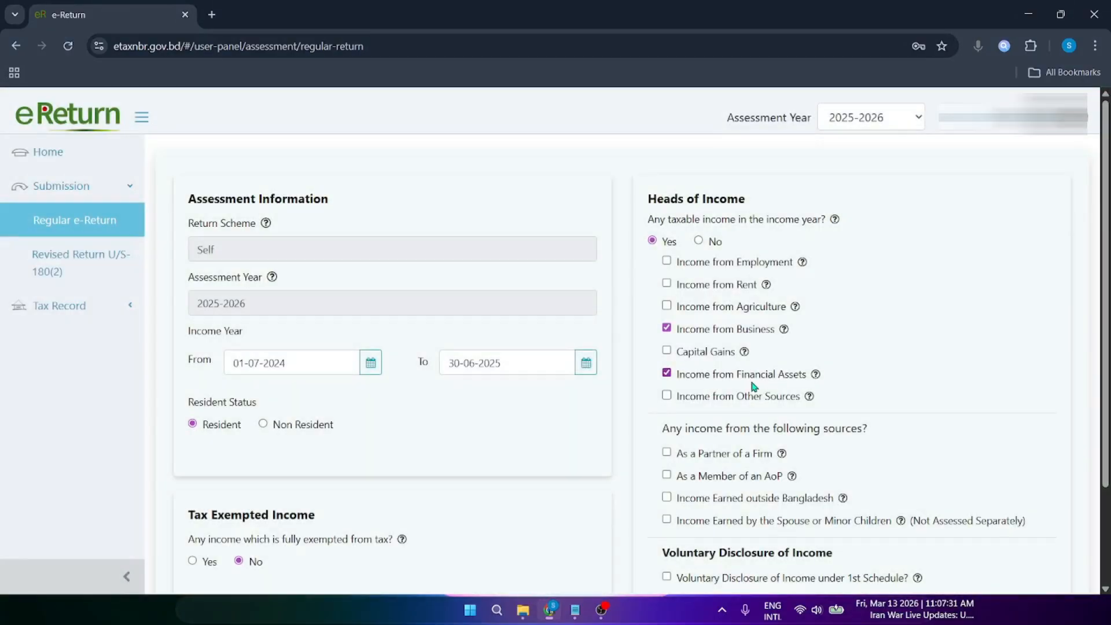
scroll(752, 388, "down", 2)
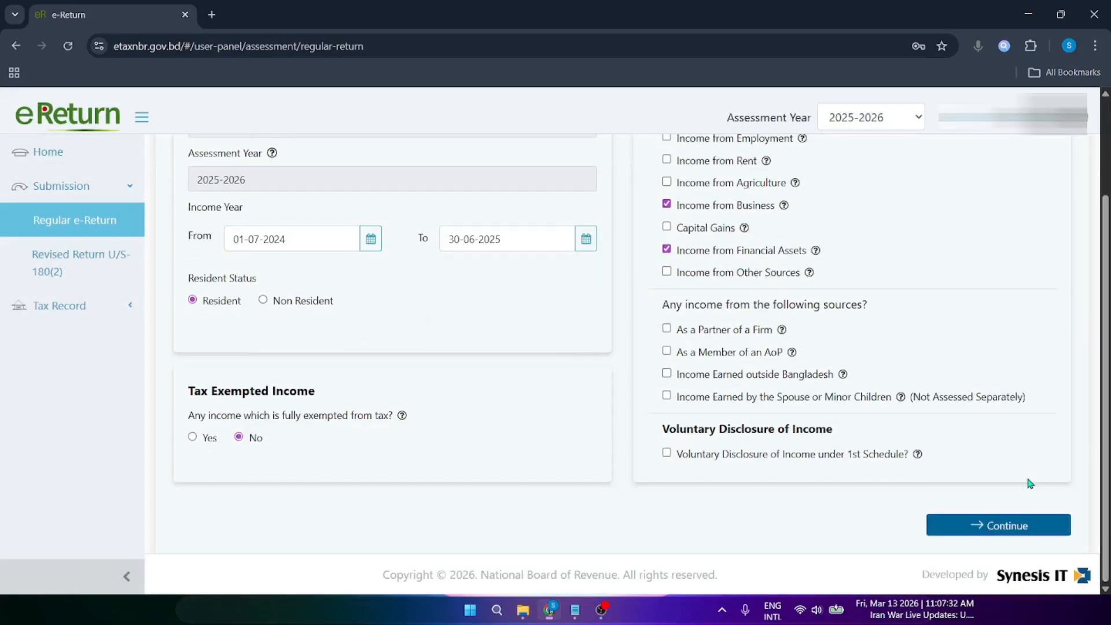
left_click(1024, 525)
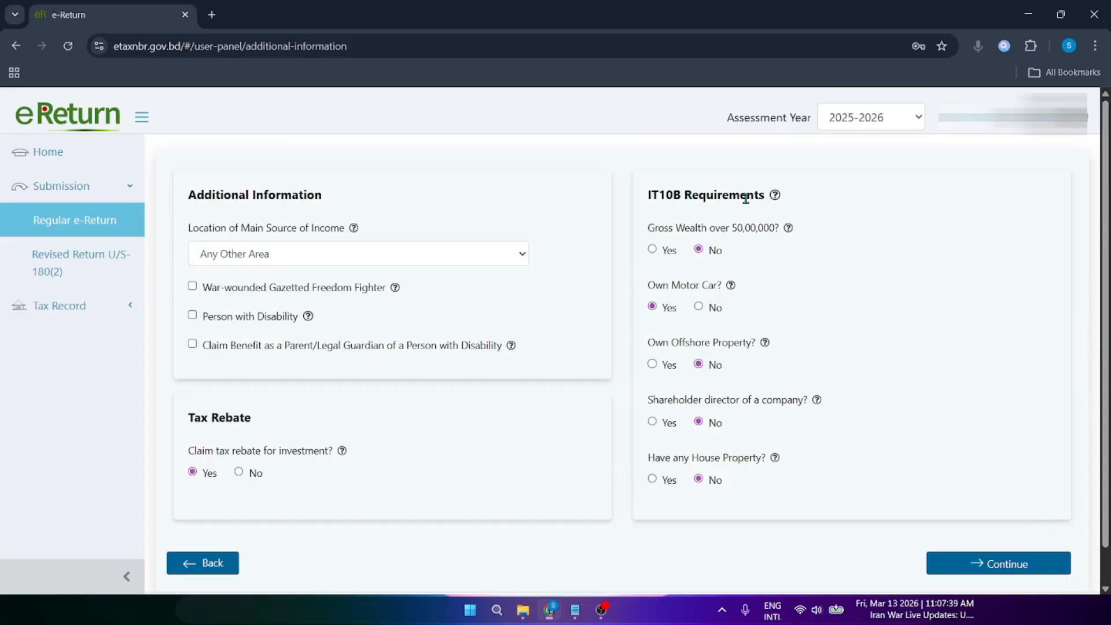
left_click_drag(654, 230, 749, 231)
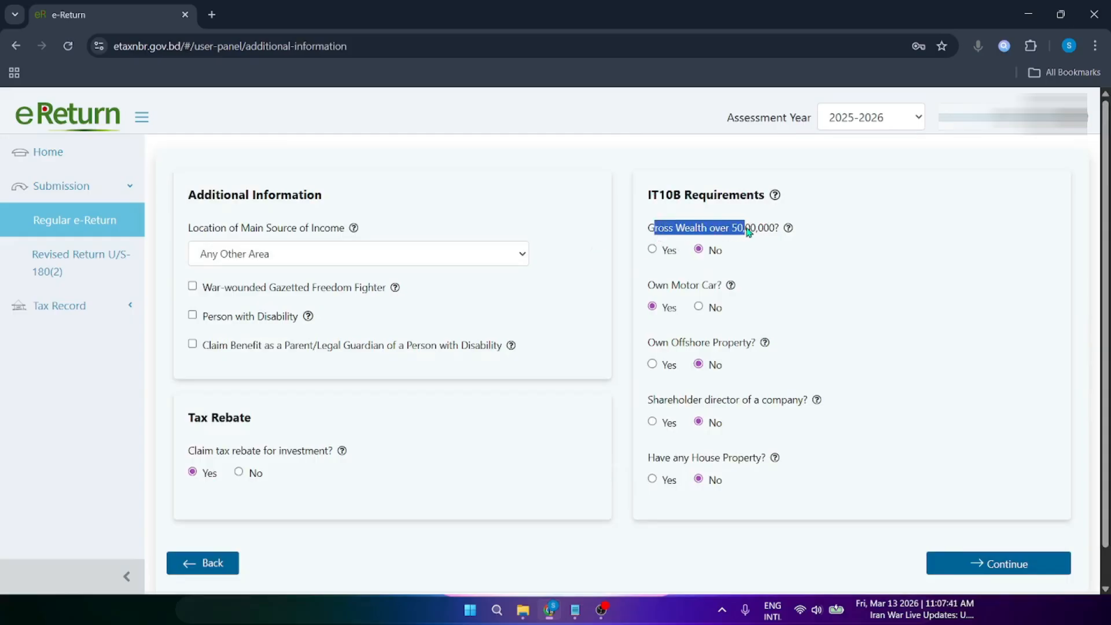
left_click(748, 232)
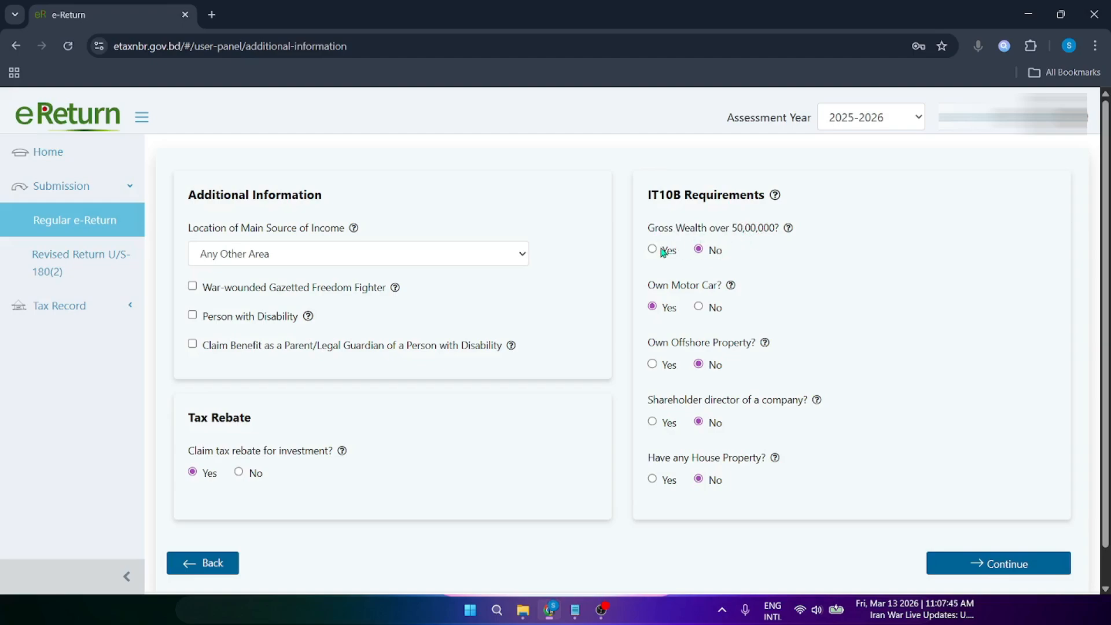
left_click_drag(656, 286, 708, 286)
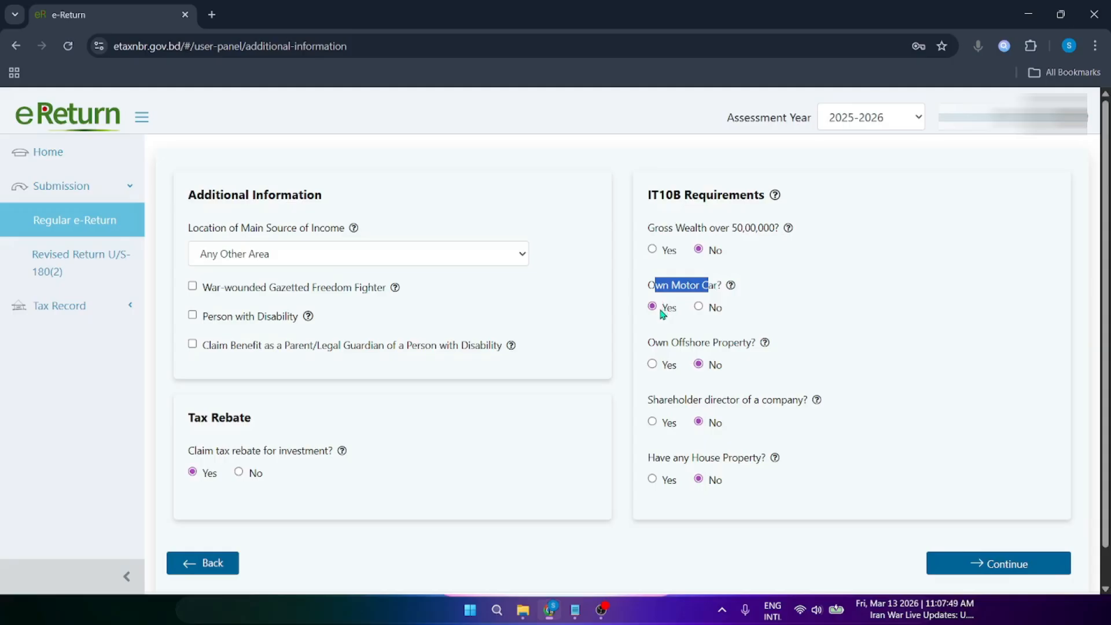
left_click(884, 296)
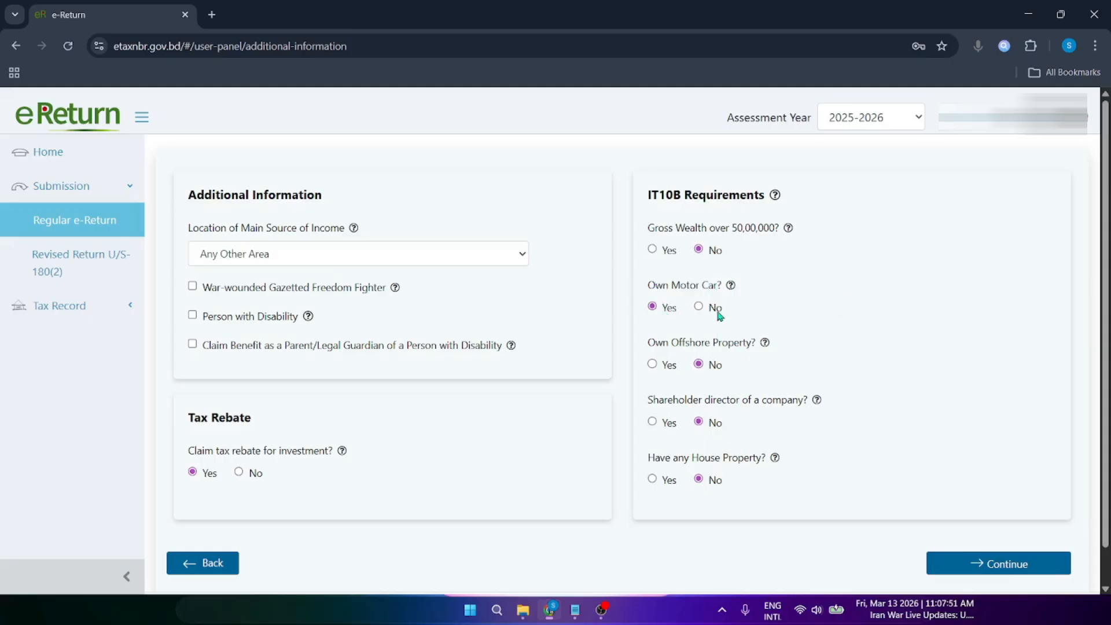
left_click_drag(657, 345, 723, 346)
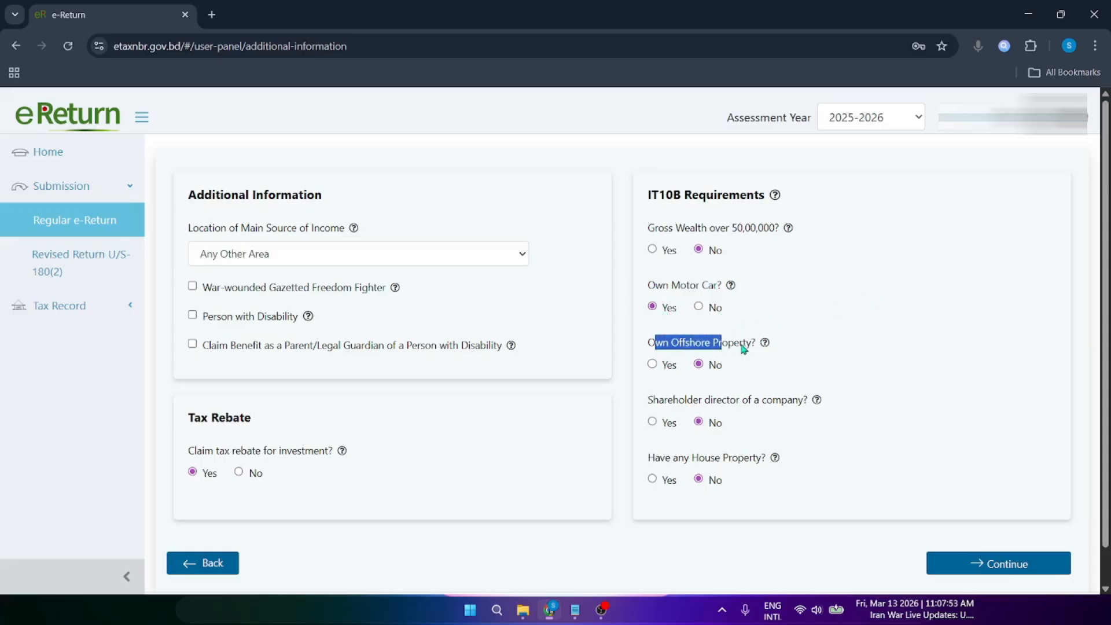
left_click(712, 374)
left_click_drag(659, 404, 783, 406)
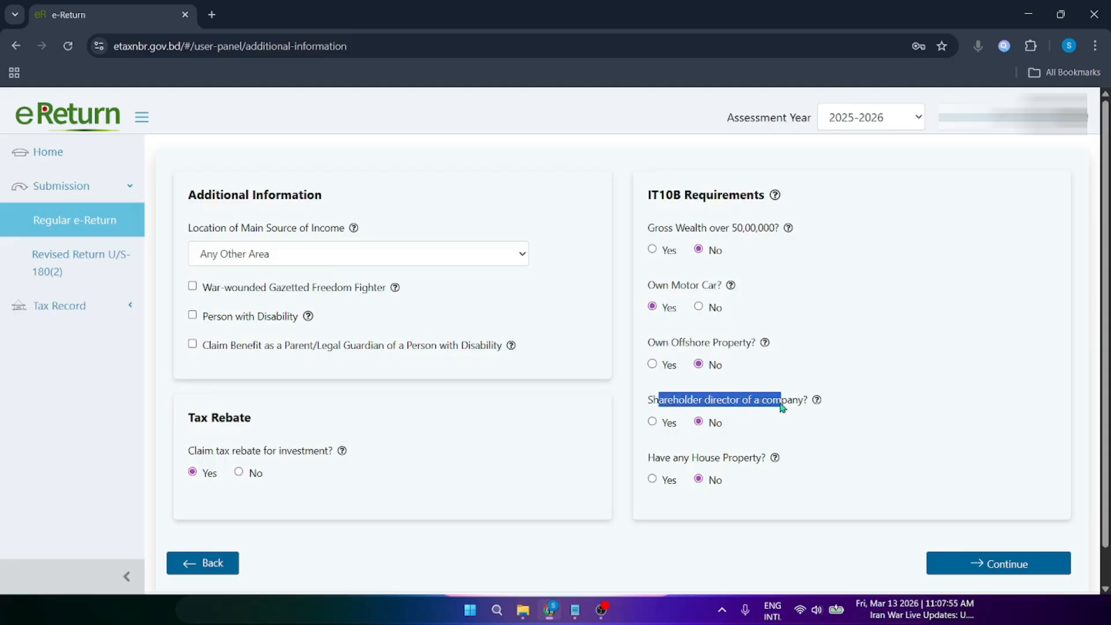
left_click(708, 426)
scroll(695, 476, "down", 1)
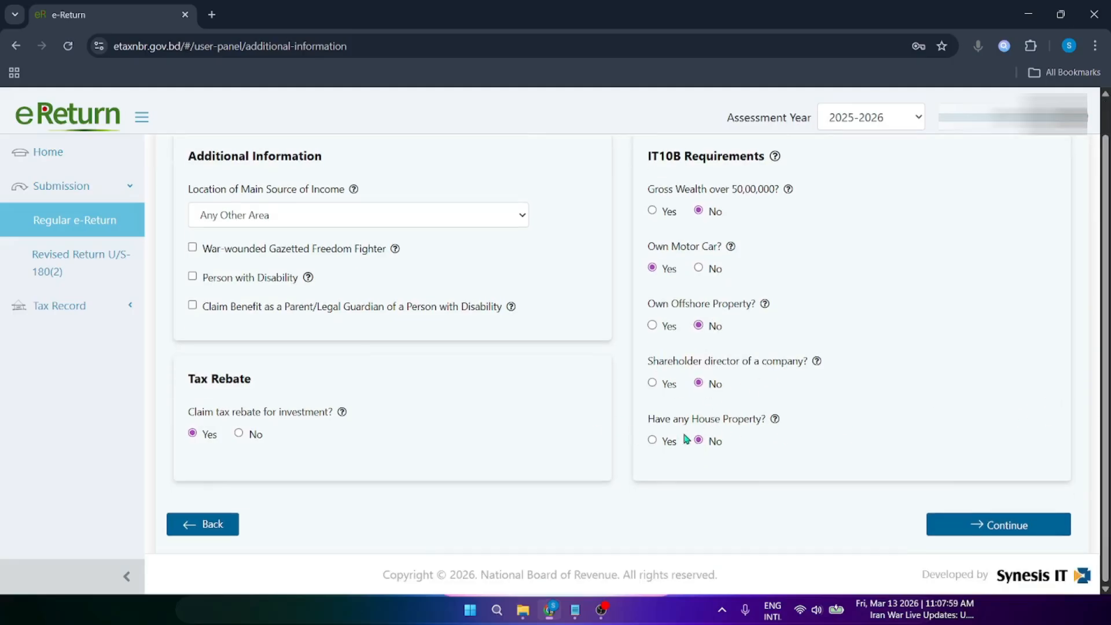
Step: Go to Income Details and remove the Interest From Sanchayapatra (Other than Pensioners) entry
left_click(1014, 526)
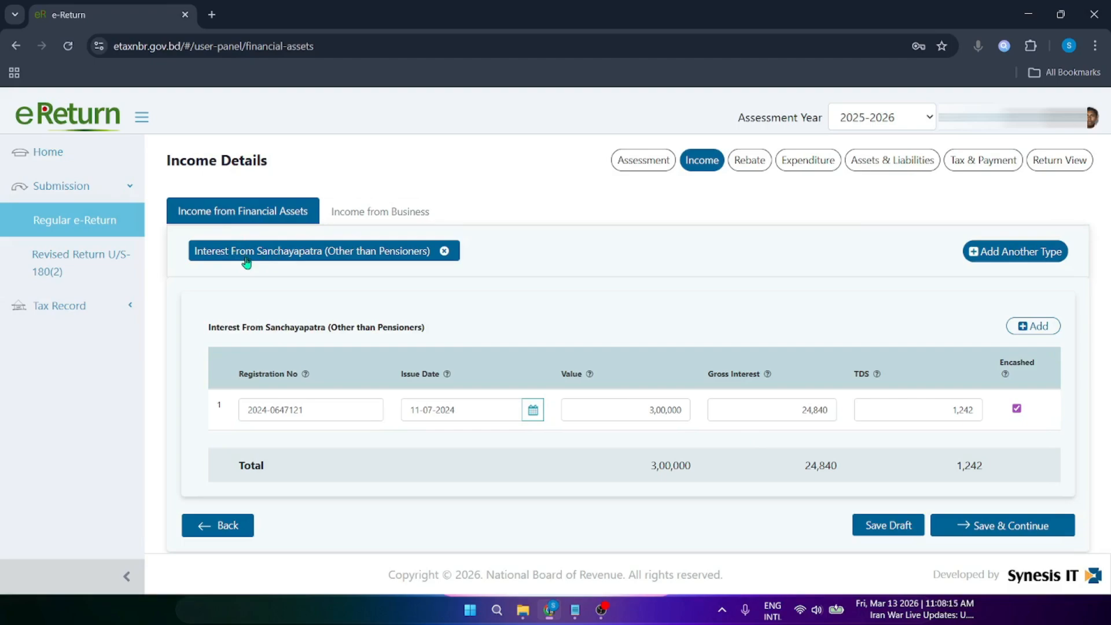
left_click(445, 253)
left_click(701, 232)
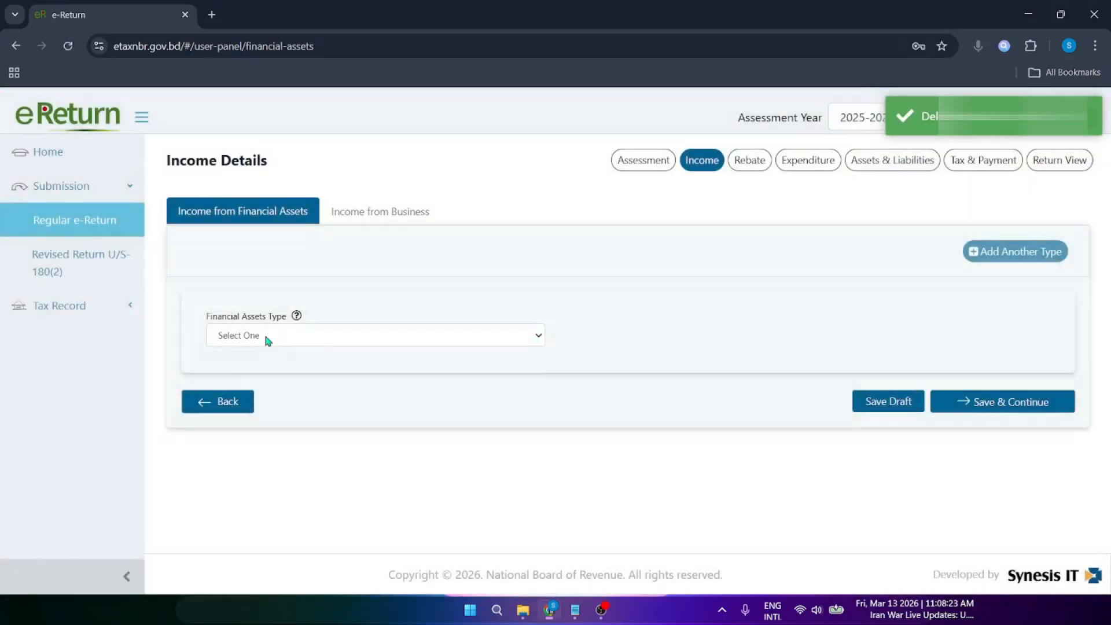
Step: Re-select Interest From Sanchayapatra (Other than Pensioners) as the financial asset type and confirm it
left_click(264, 335)
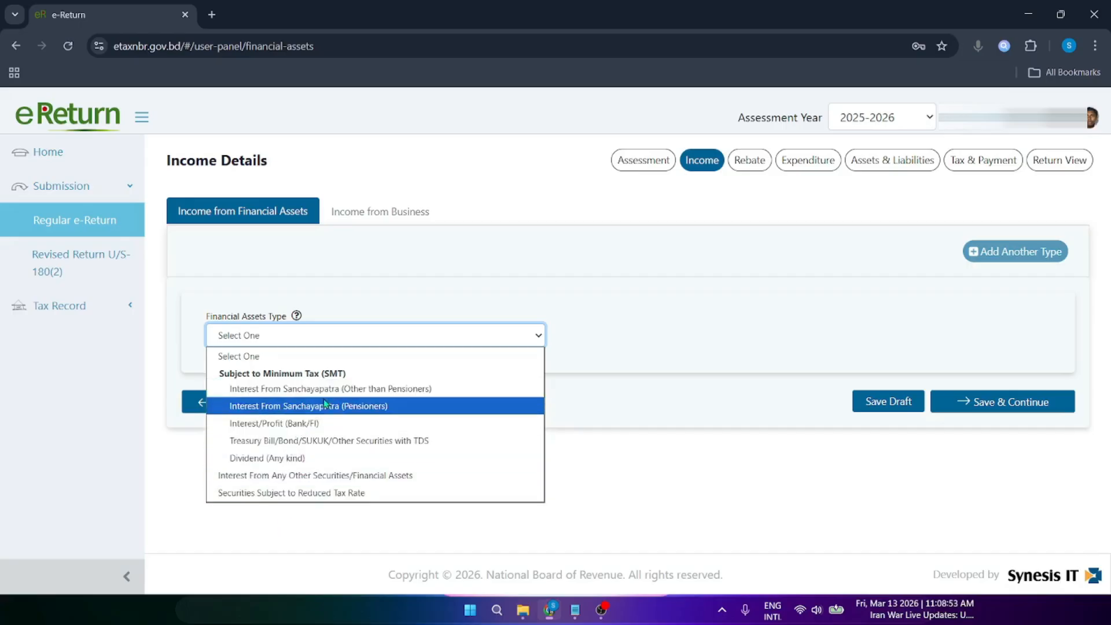
left_click(345, 390)
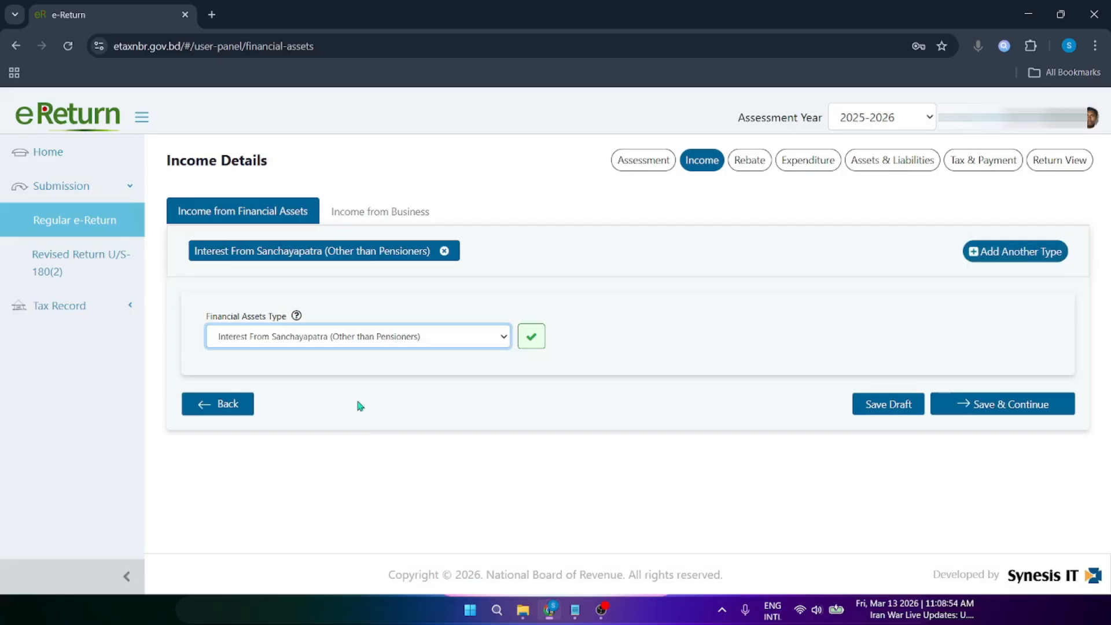
left_click(309, 342)
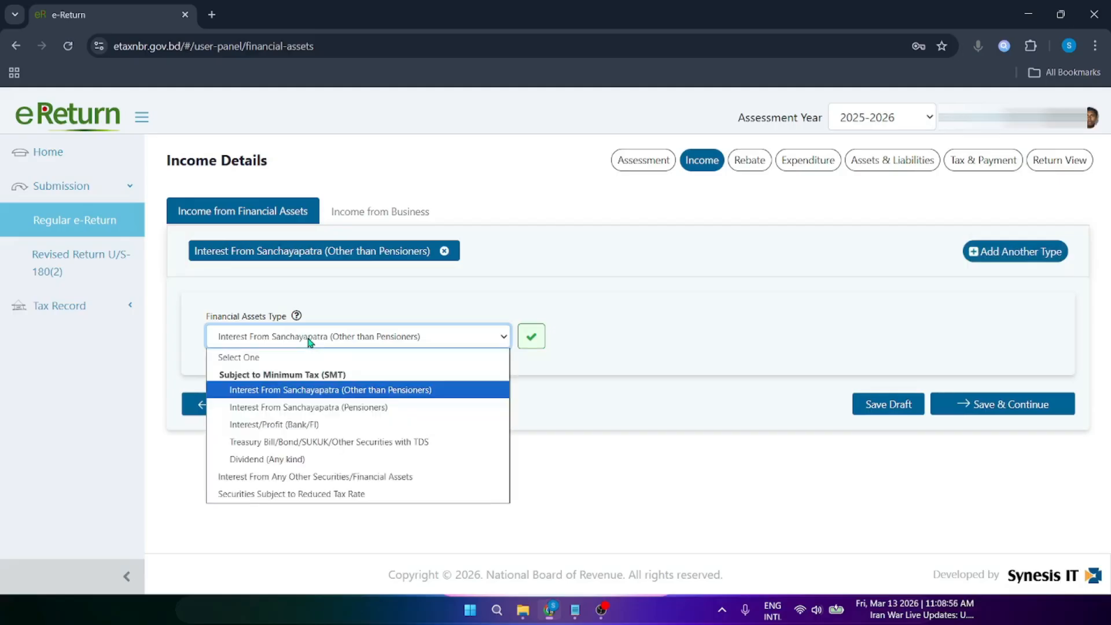
left_click(316, 389)
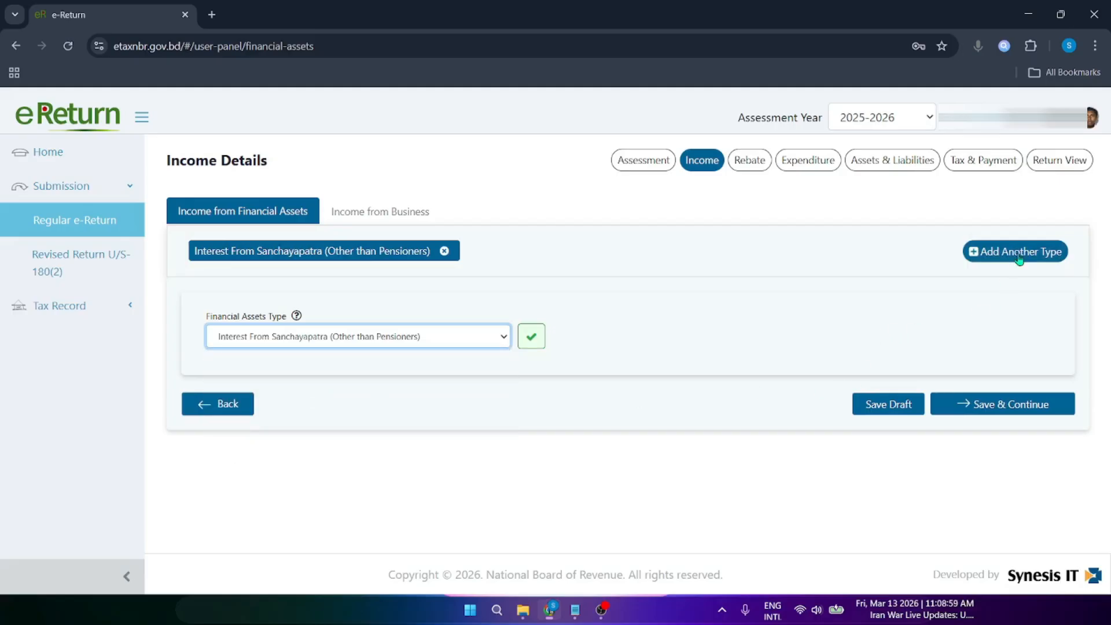
left_click(535, 342)
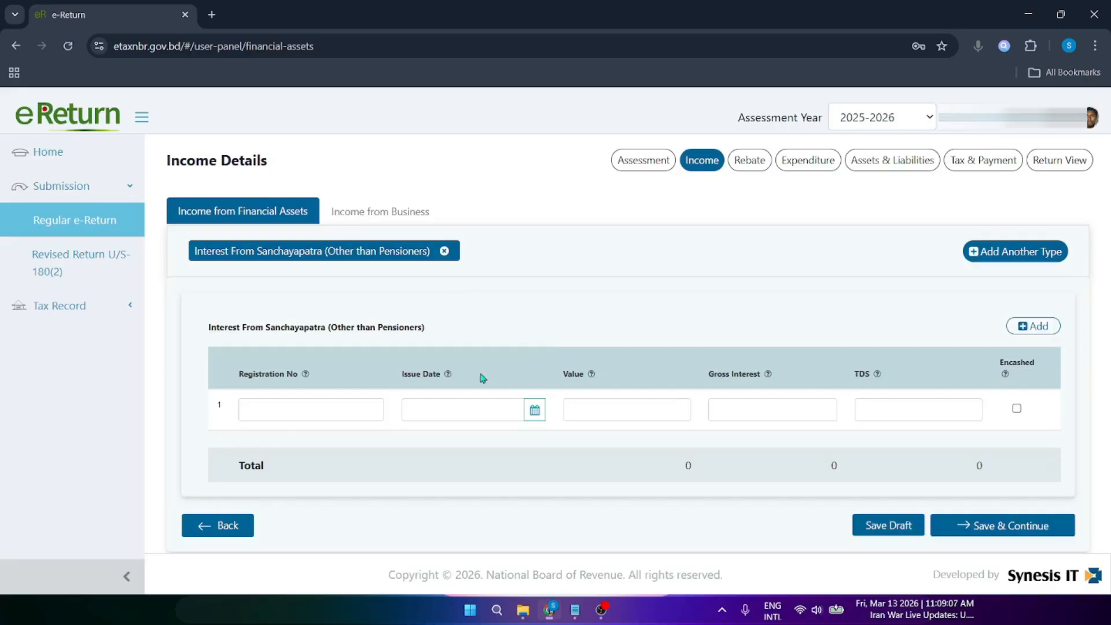
Step: Fill Sanchayapatra row 1: registration number, issue date 11-07-2024, value 3,00,000, gross interest and TDS 0
left_click(294, 409)
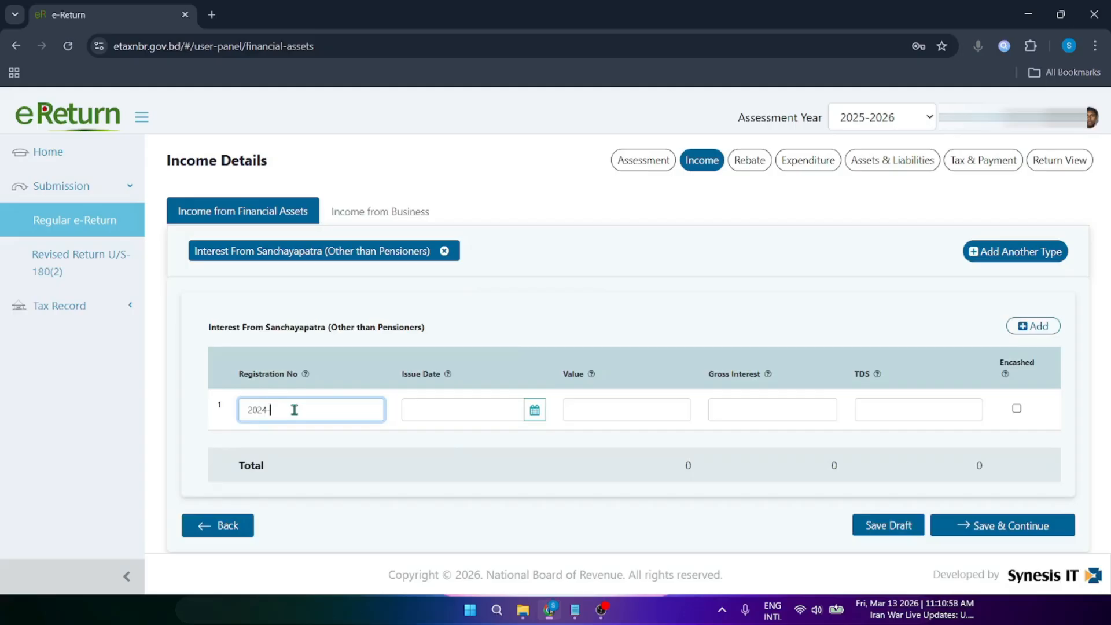
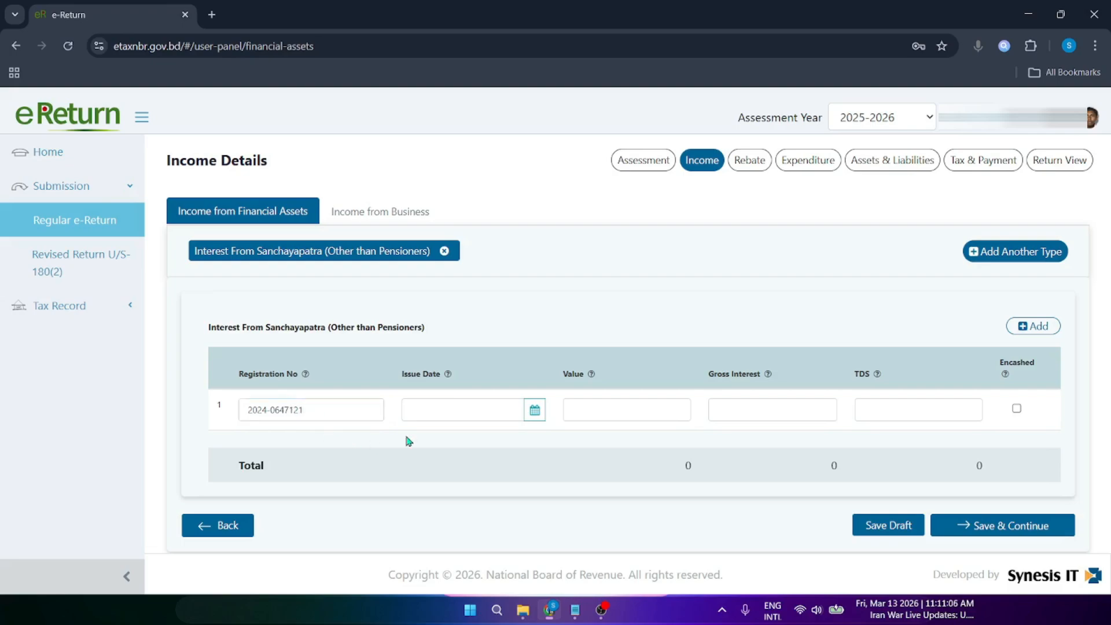
left_click(459, 412)
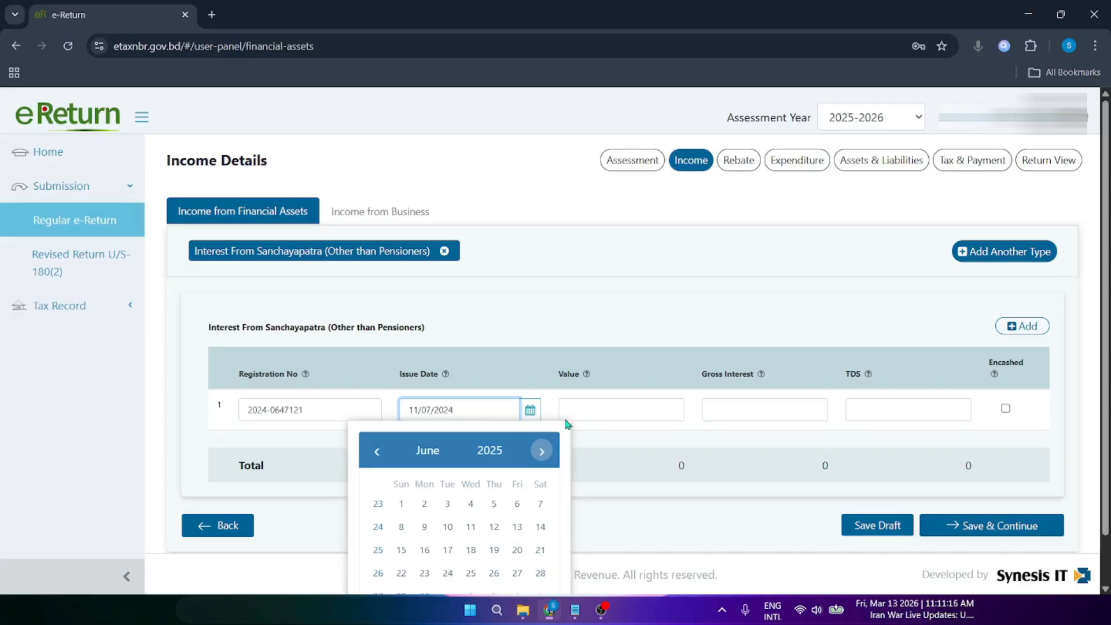
left_click(600, 417)
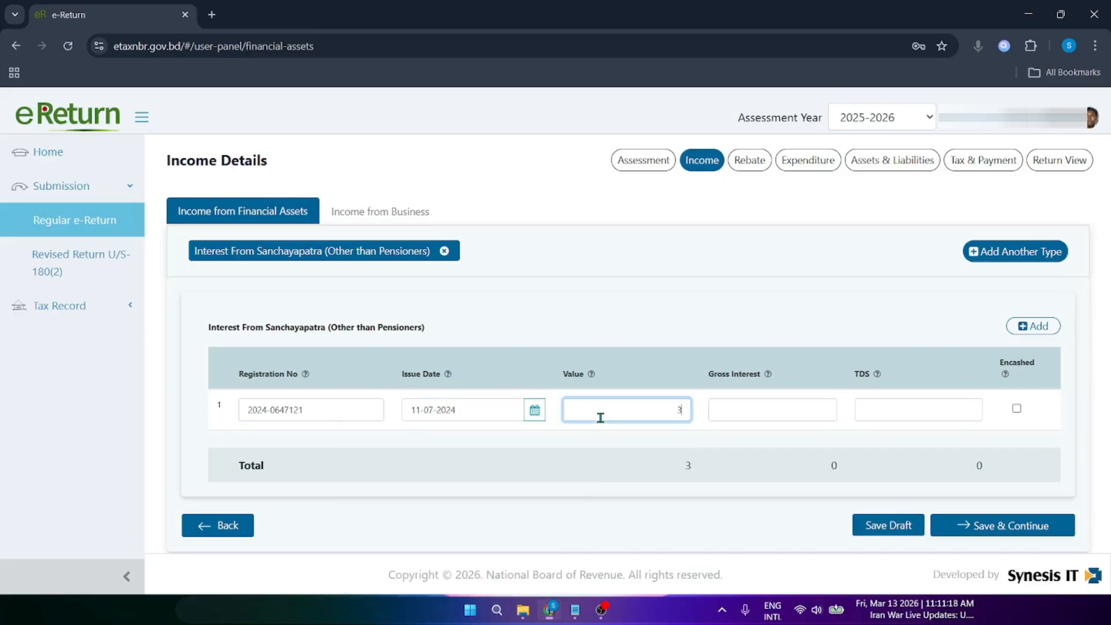
type("3,000")
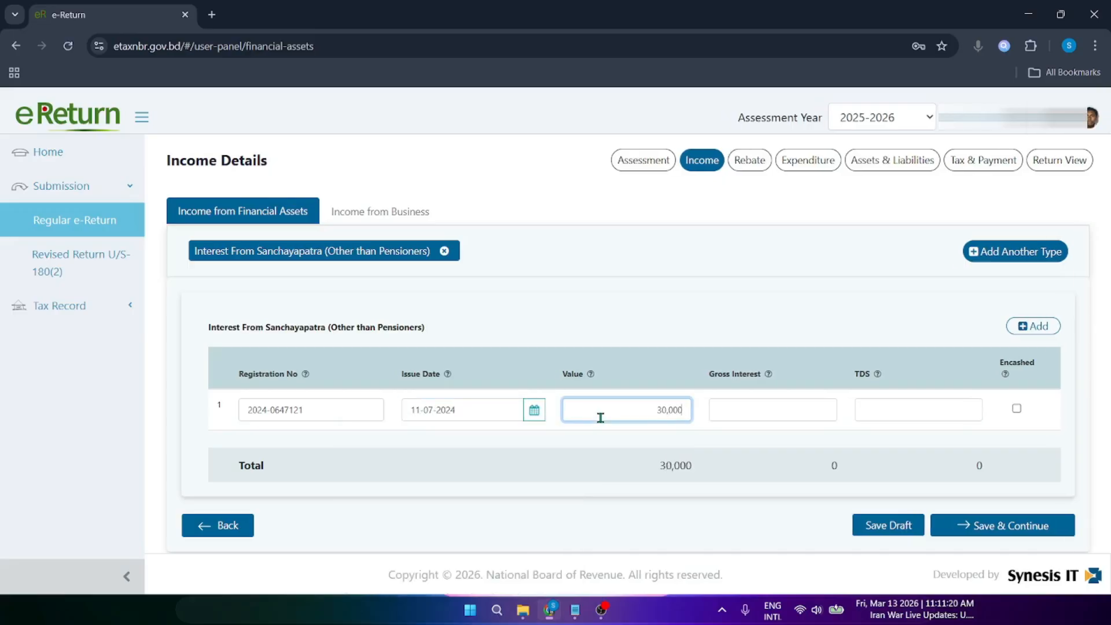
left_click(772, 413)
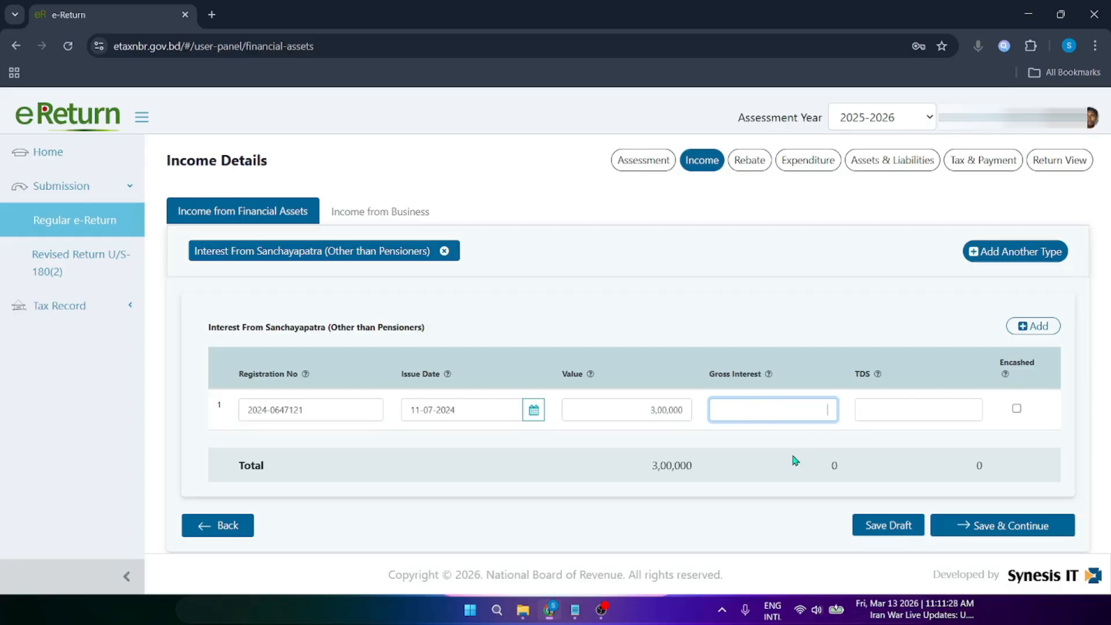
left_click(941, 404)
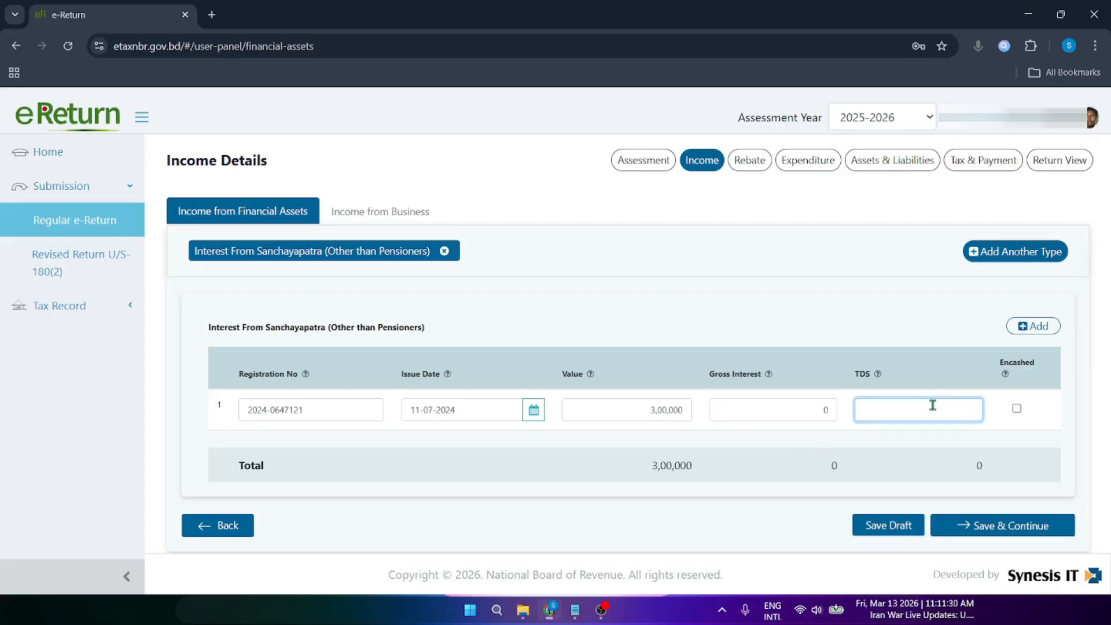
left_click(972, 456)
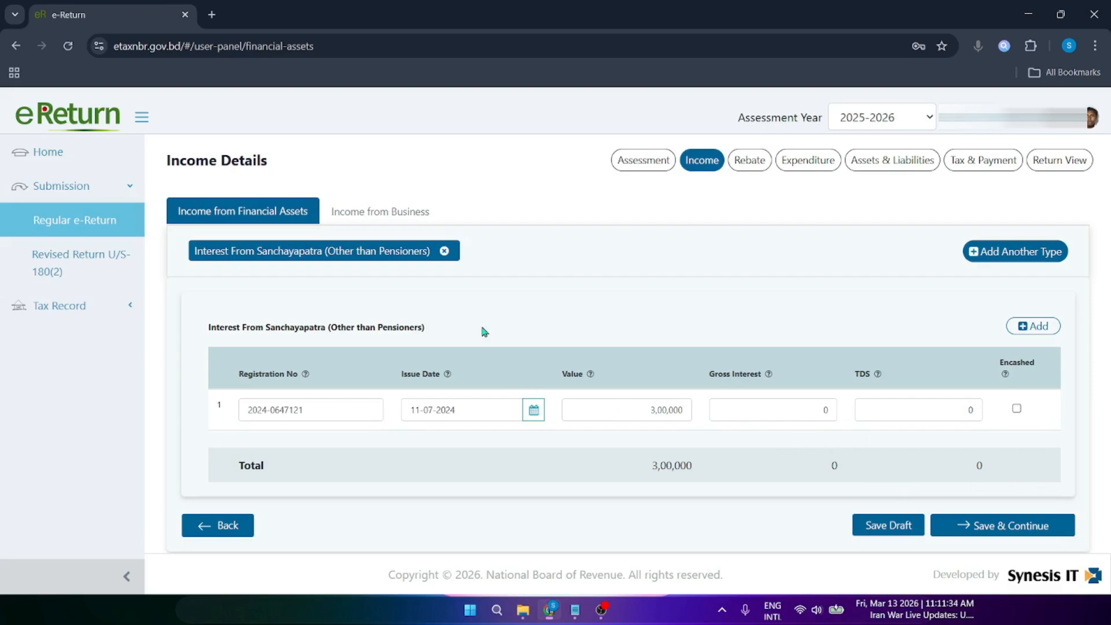
Step: Switch to Income from Business and browse the list of business types
left_click(384, 214)
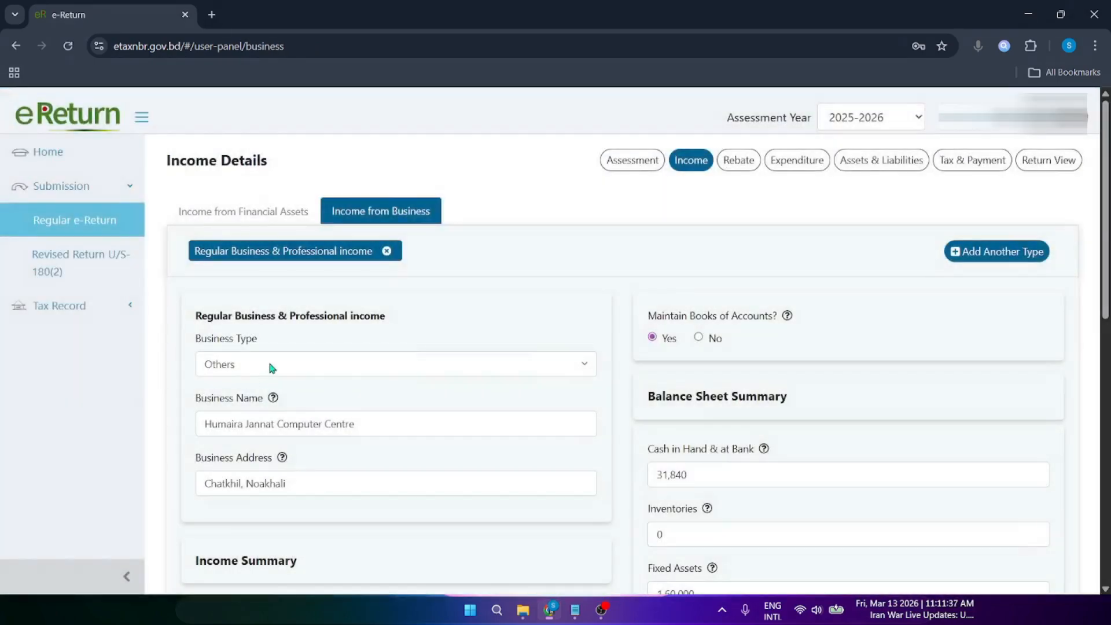
left_click(270, 364)
mouse_move(277, 404)
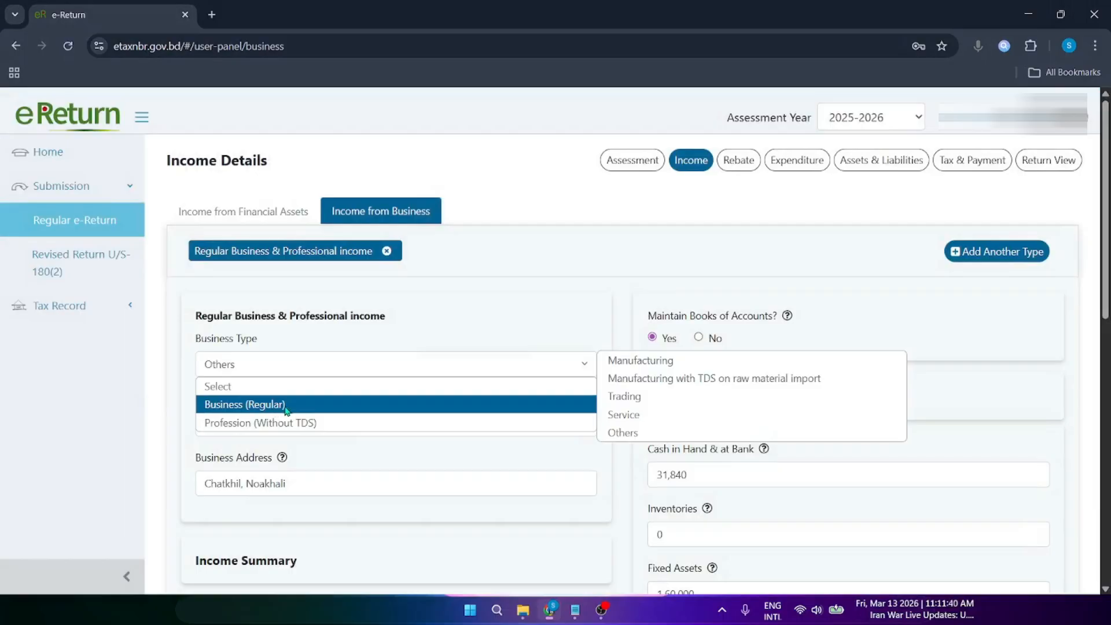
mouse_move(331, 429)
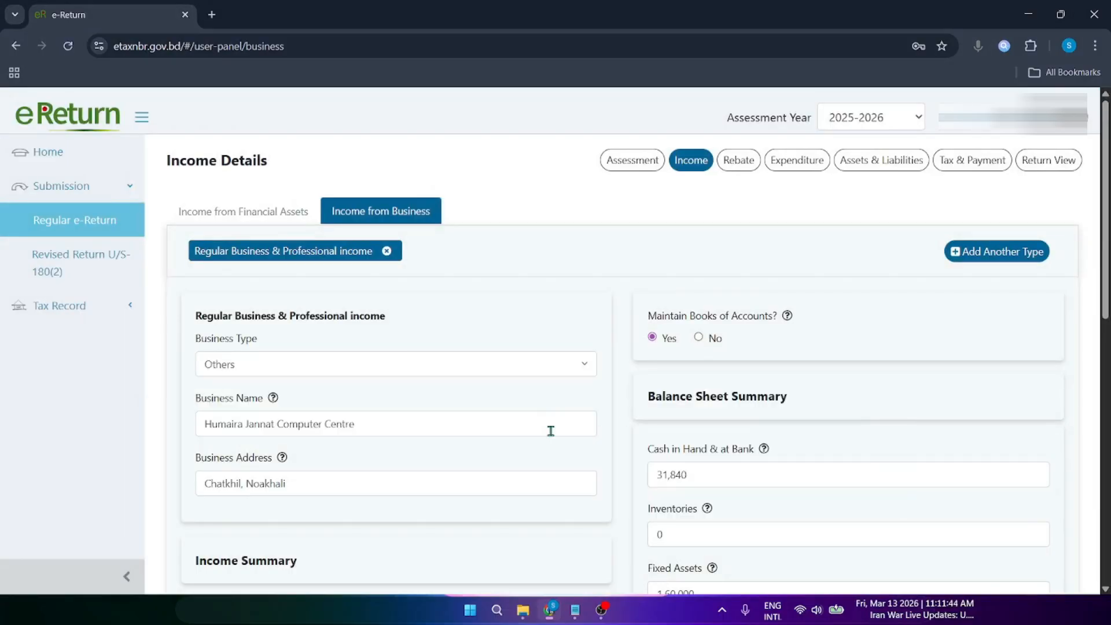
mouse_move(451, 384)
mouse_move(446, 423)
Step: Review the Income Summary: sales 4,32,000 and gross profit 3,22,000
scroll(1105, 295, "down", 5)
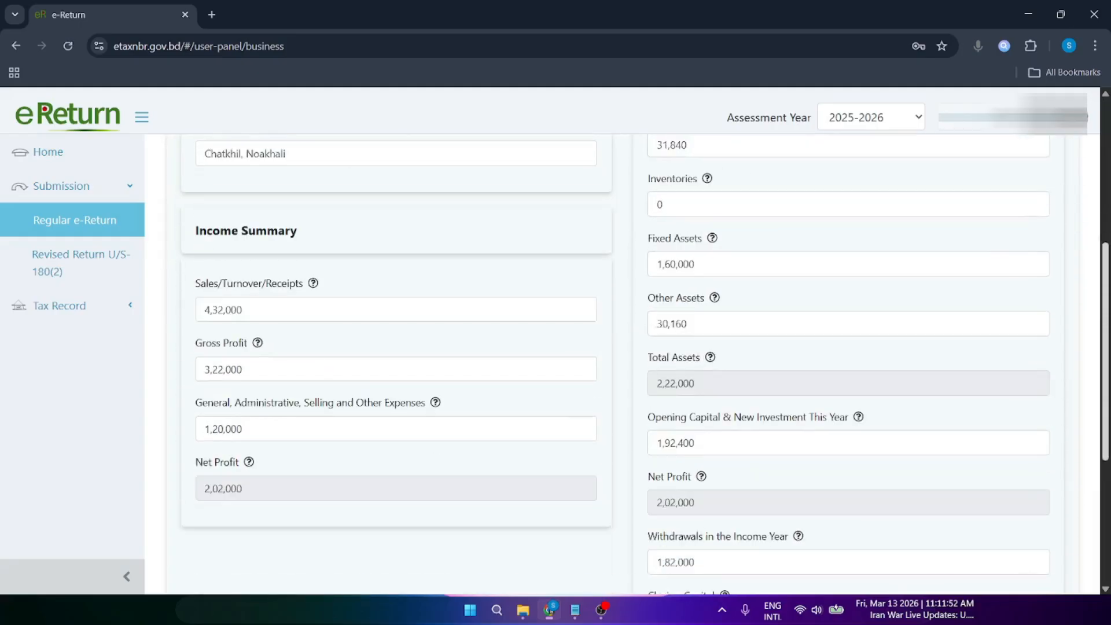
left_click_drag(219, 217, 279, 213)
left_click(259, 272)
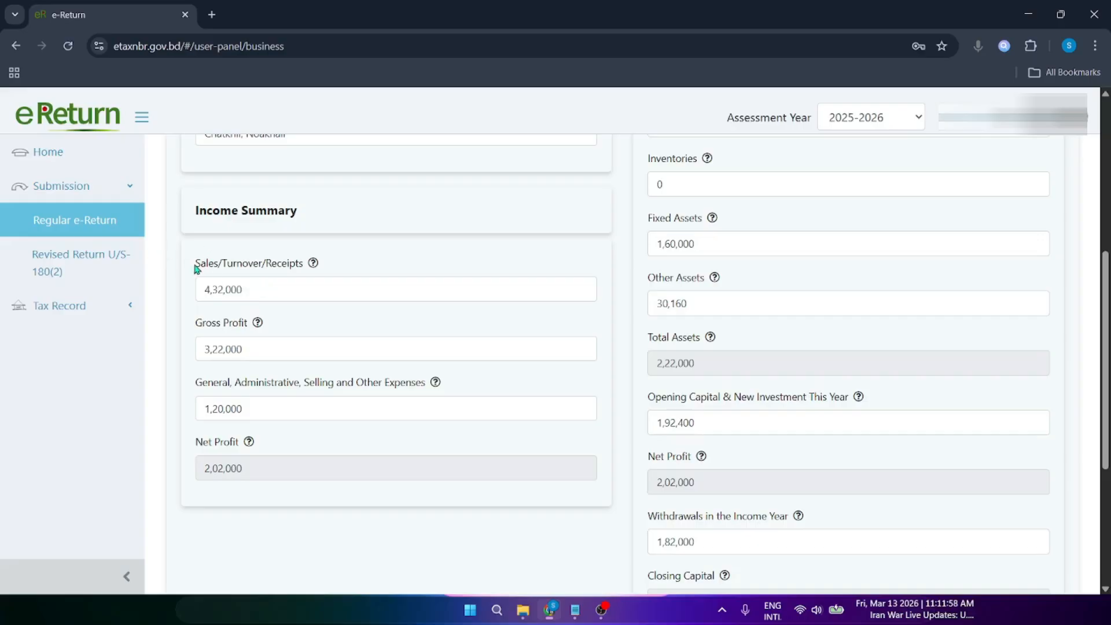
double_click(258, 289)
left_click(207, 324)
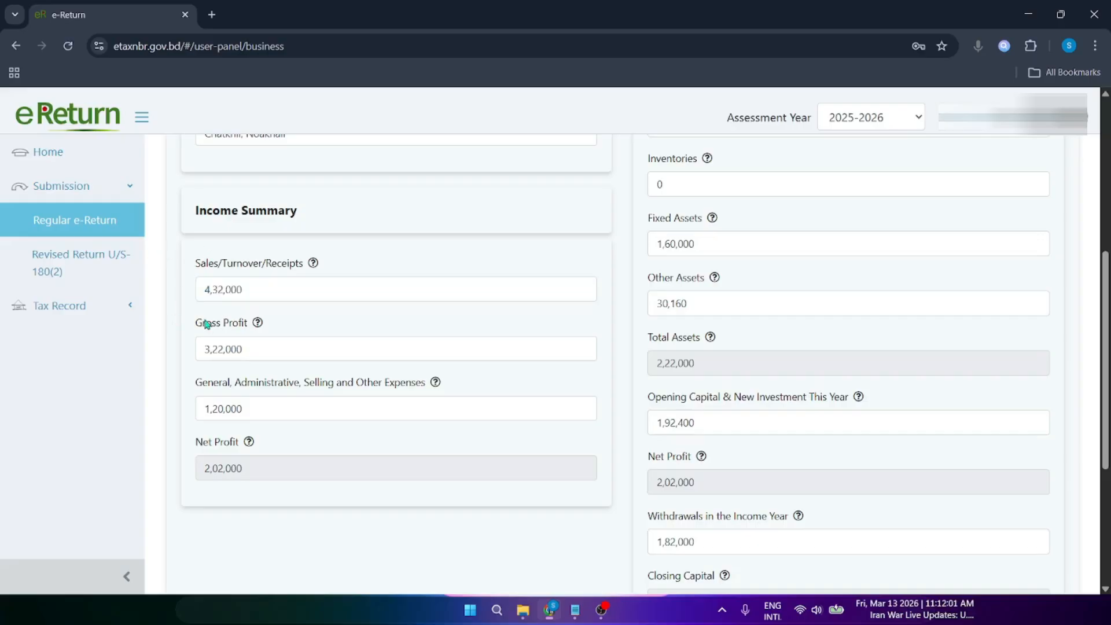
left_click_drag(202, 324, 238, 326)
left_click(237, 327)
left_click_drag(258, 350, 186, 357)
left_click(328, 329)
Step: Review the Income Summary expenses of 1,20,000 and net profit of 2,02,000
left_click_drag(232, 384, 383, 386)
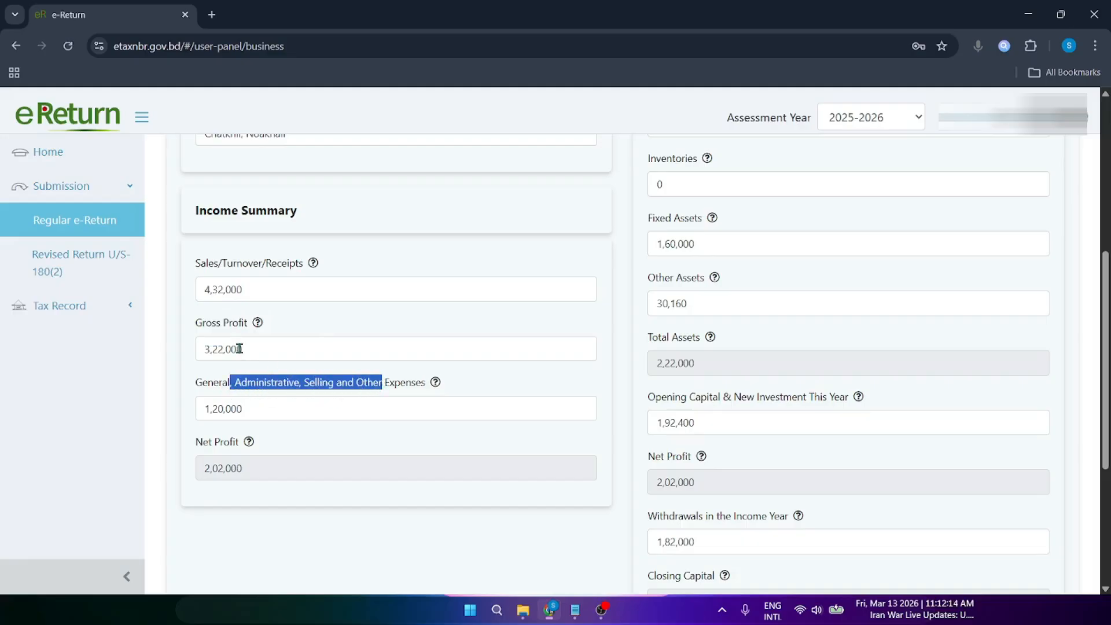
left_click_drag(214, 385, 384, 383)
left_click(389, 383)
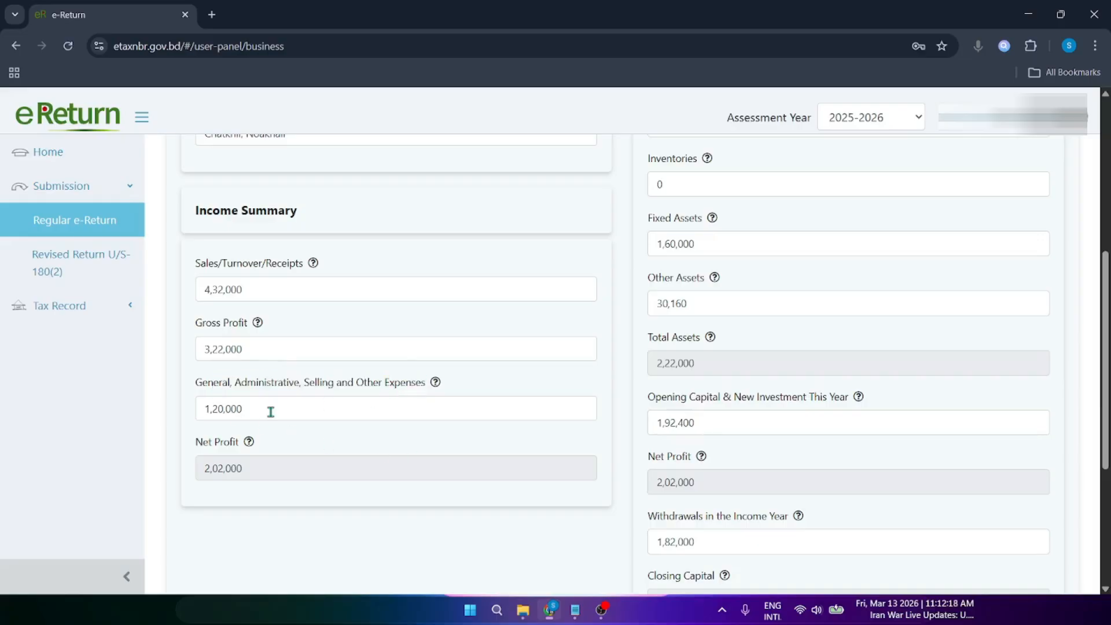
left_click_drag(270, 411, 195, 414)
left_click(176, 399)
left_click_drag(203, 476, 250, 471)
left_click(300, 514)
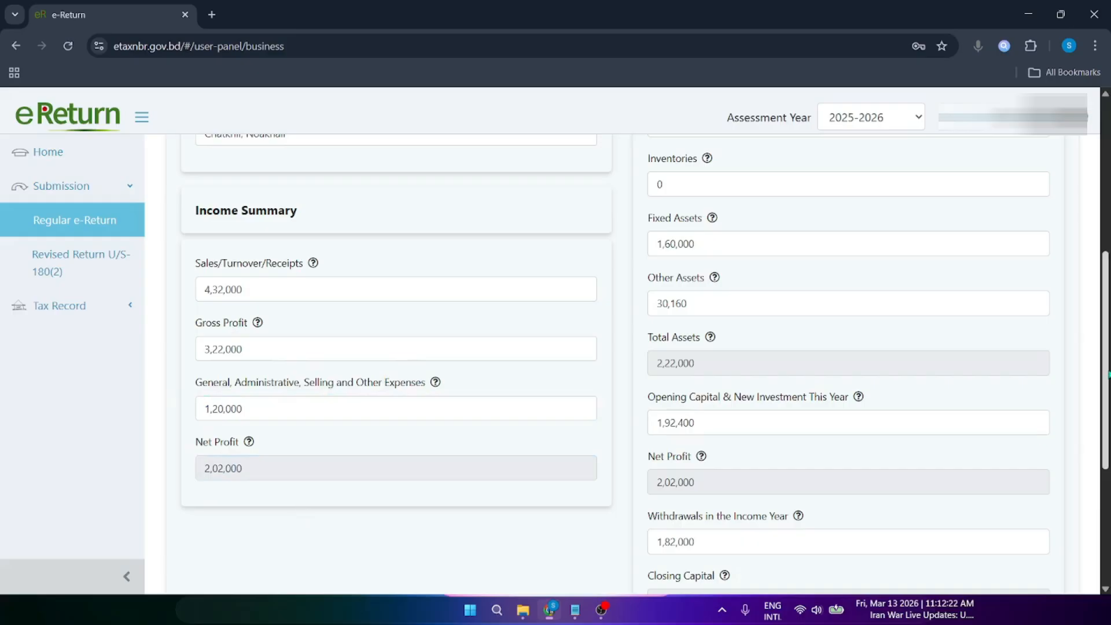
Step: Review the balance sheet's Maintain Books of Accounts, Cash in Hand & at Bank and Other Assets fields
scroll(299, 514, "up", 4)
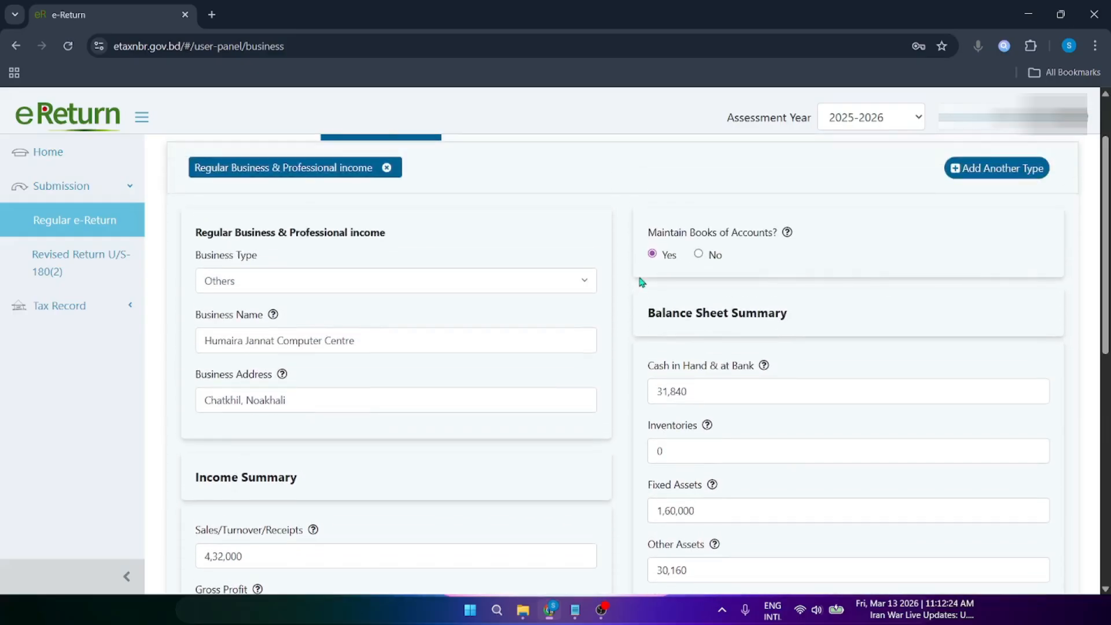
left_click_drag(670, 230, 724, 233)
left_click(730, 237)
left_click_drag(661, 366, 756, 366)
left_click(760, 367)
scroll(689, 392, "down", 2)
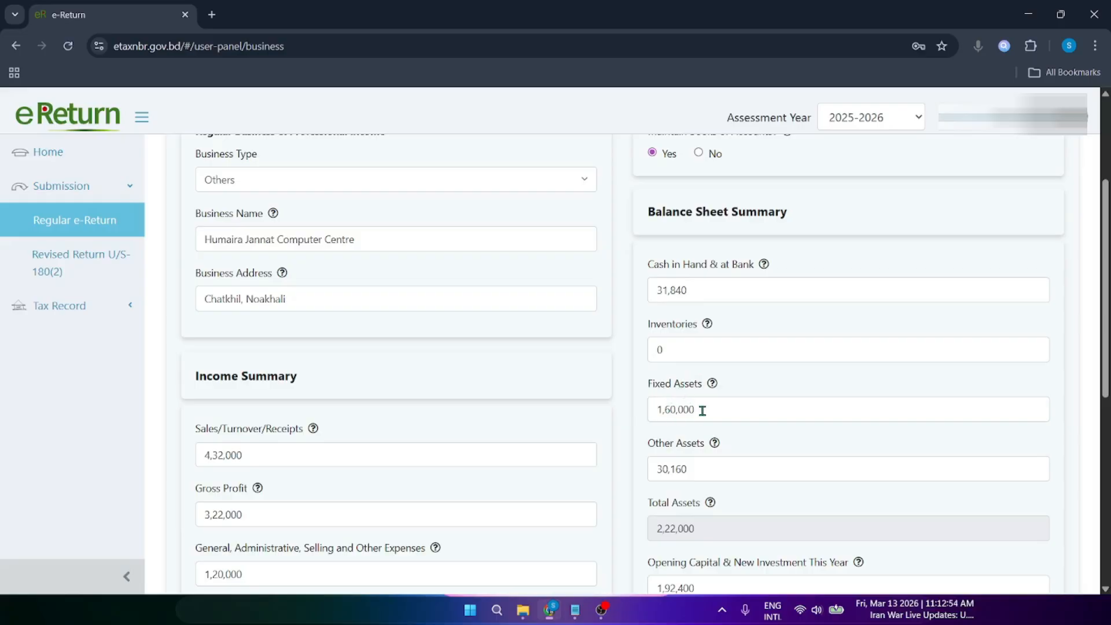
left_click_drag(671, 443, 699, 444)
Step: Review Total Assets, Opening Capital & New Investment and Net Profit, down to the Liabilities fields
scroll(913, 446, "down", 3)
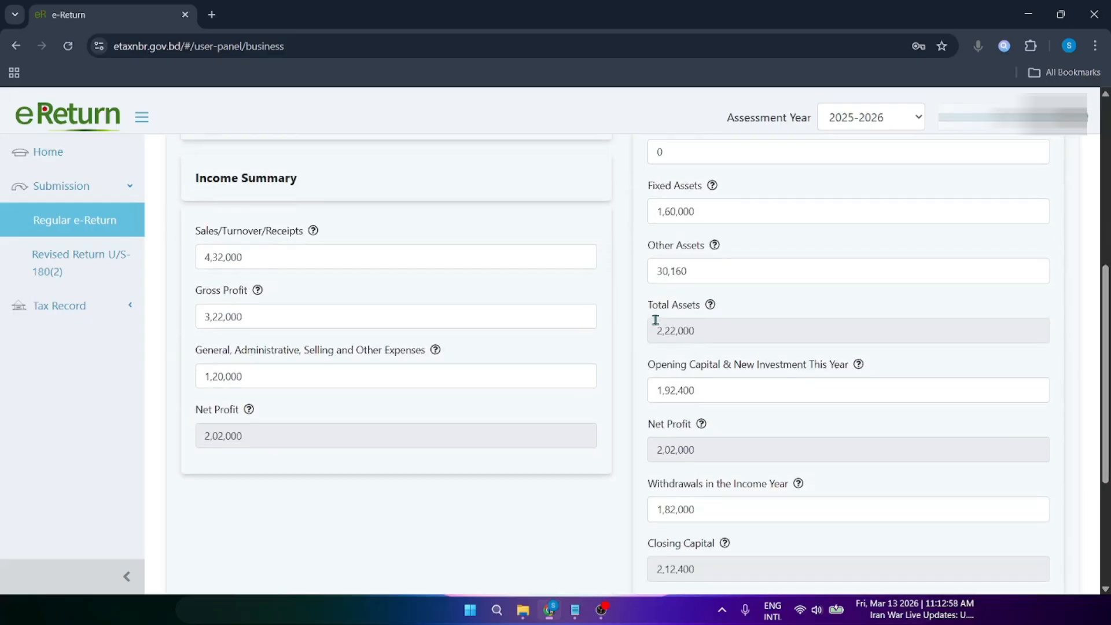
left_click_drag(658, 307, 726, 313)
left_click(703, 325)
left_click_drag(664, 369, 804, 364)
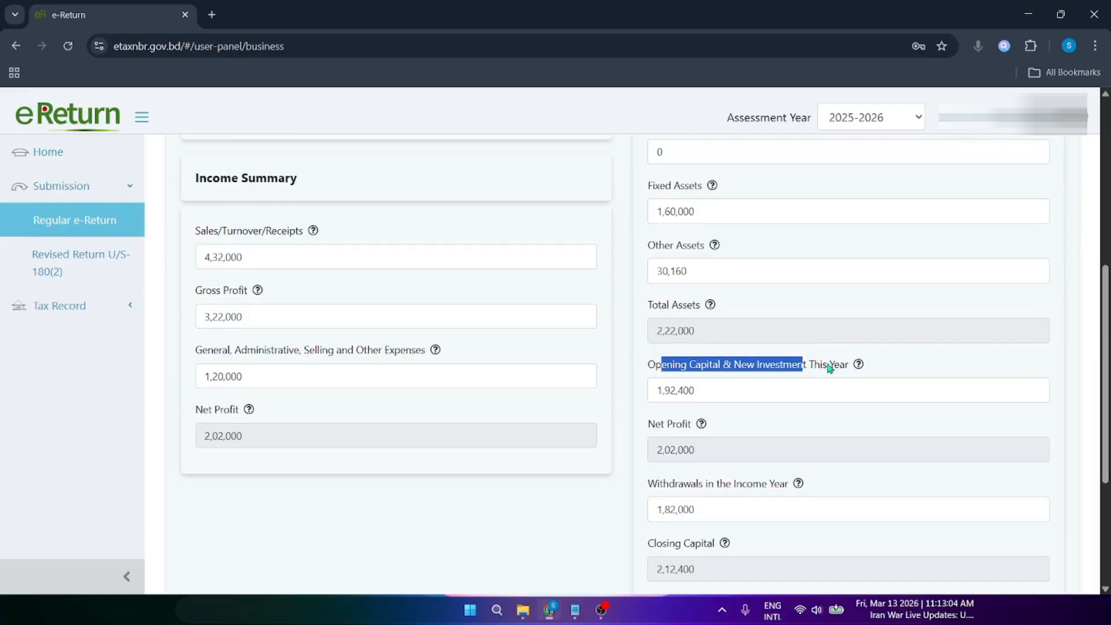
left_click(829, 369)
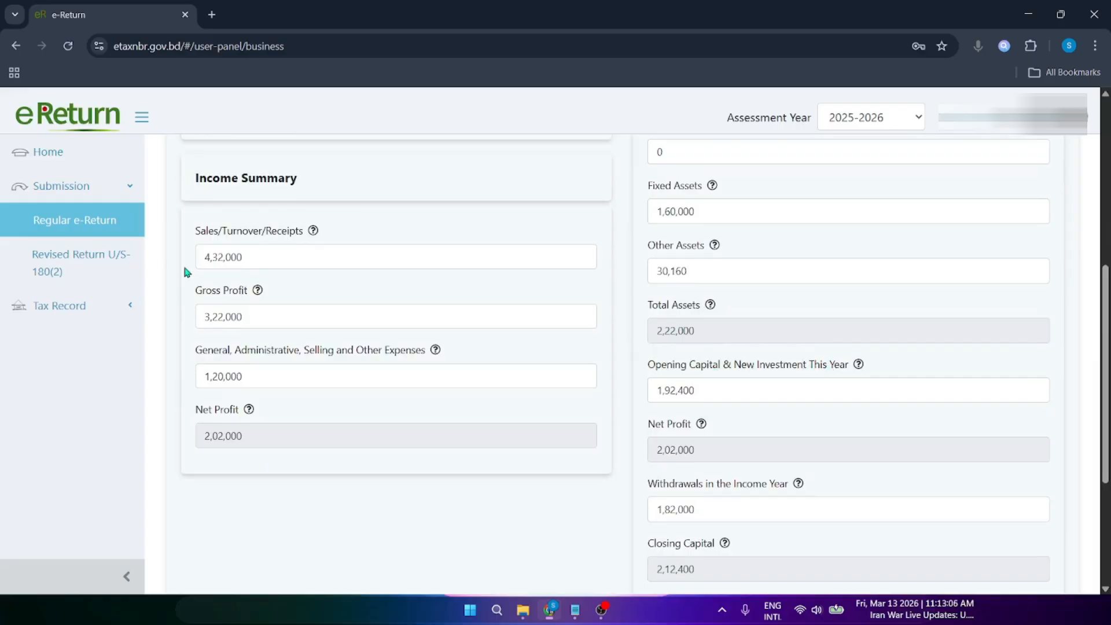
left_click_drag(665, 371, 834, 361)
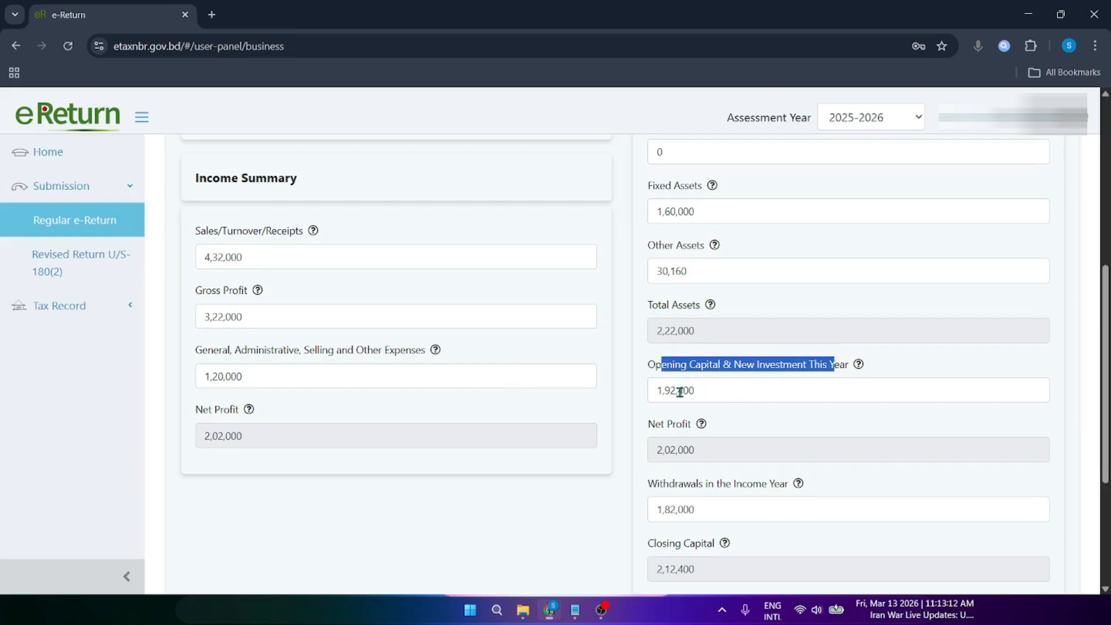
left_click_drag(661, 424, 687, 426)
left_click_drag(213, 410, 230, 412)
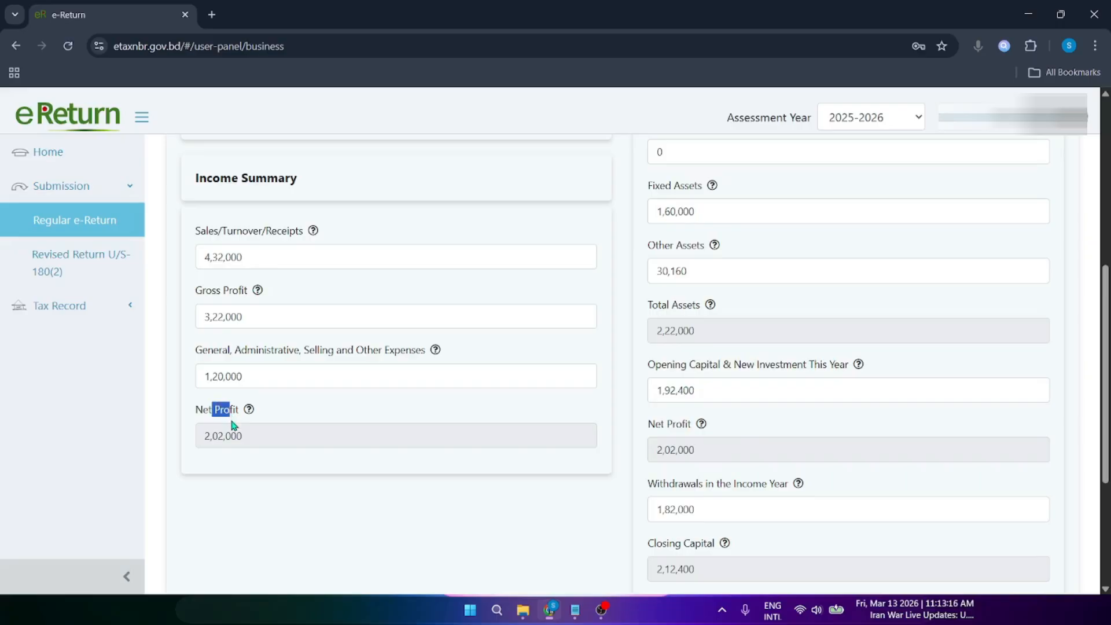
scroll(926, 440, "down", 2)
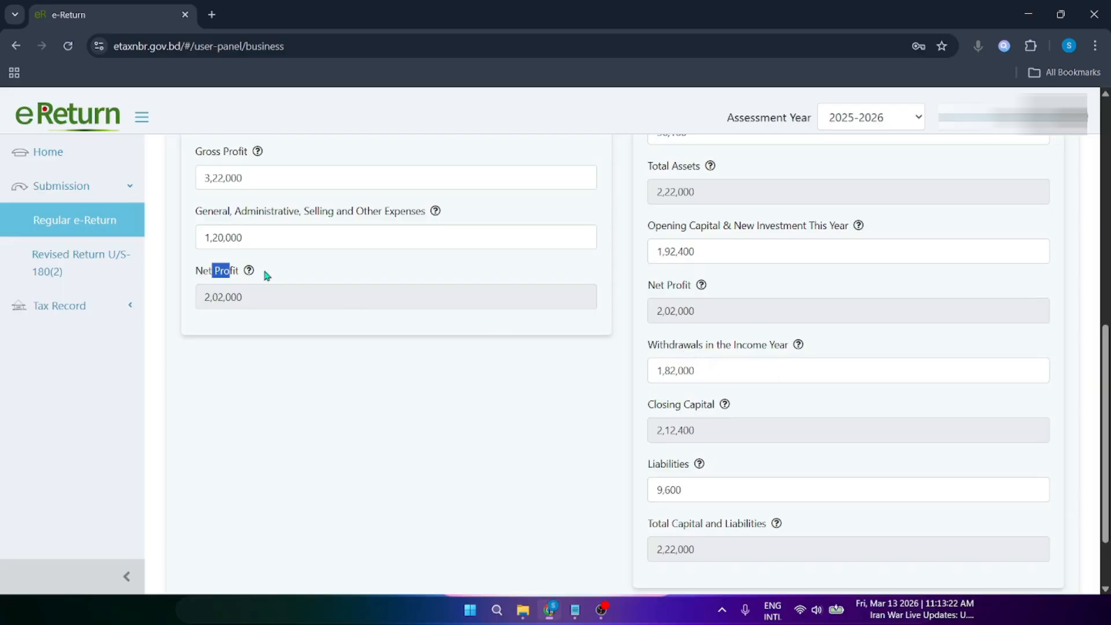
left_click(335, 283)
left_click_drag(647, 346, 793, 345)
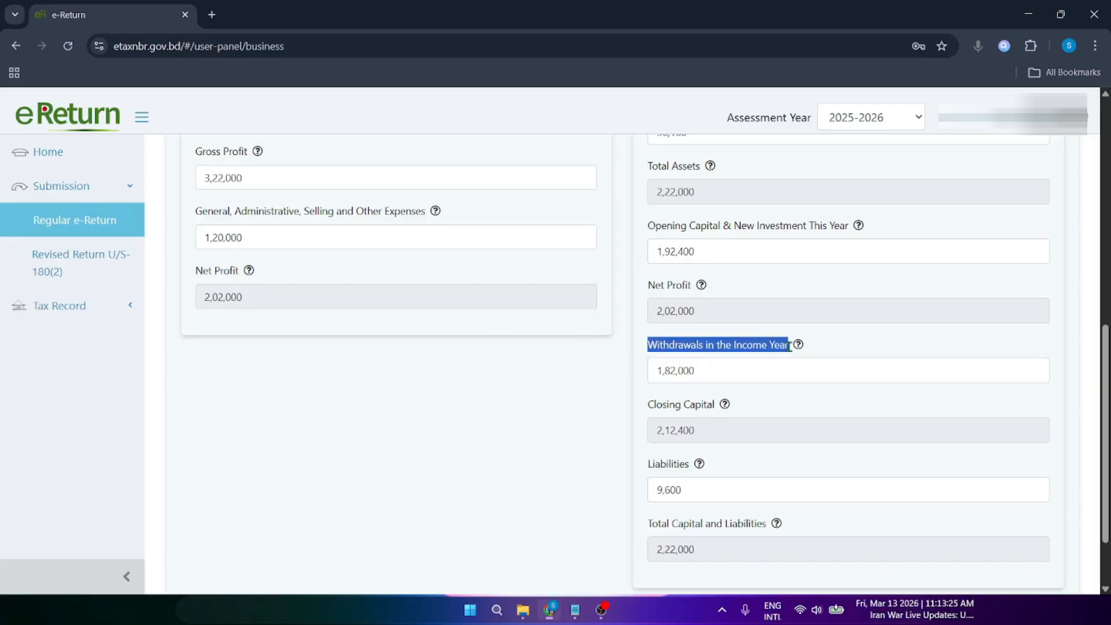
double_click(687, 318)
left_click_drag(693, 370, 643, 375)
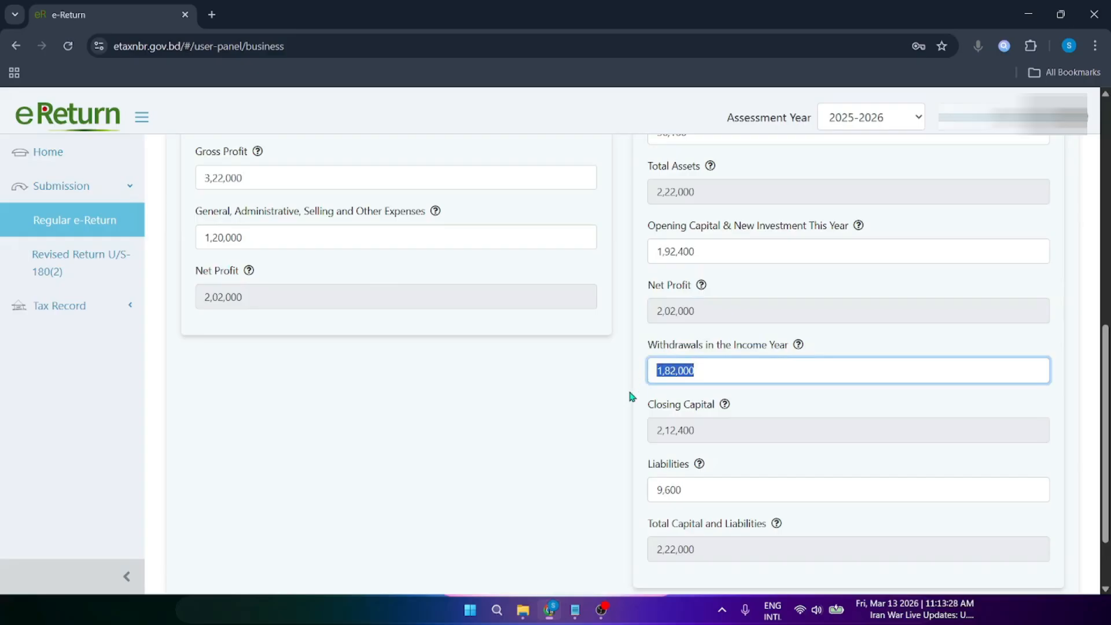
left_click(632, 397)
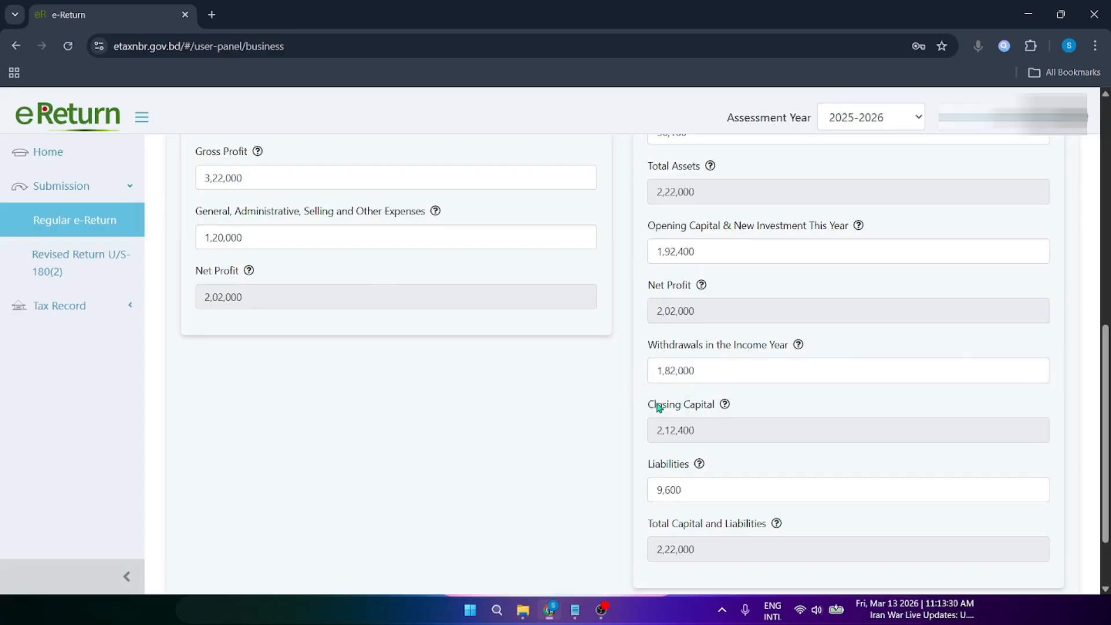
left_click_drag(649, 405, 713, 404)
left_click(712, 404)
left_click_drag(695, 318, 634, 322)
left_click_drag(698, 371, 635, 381)
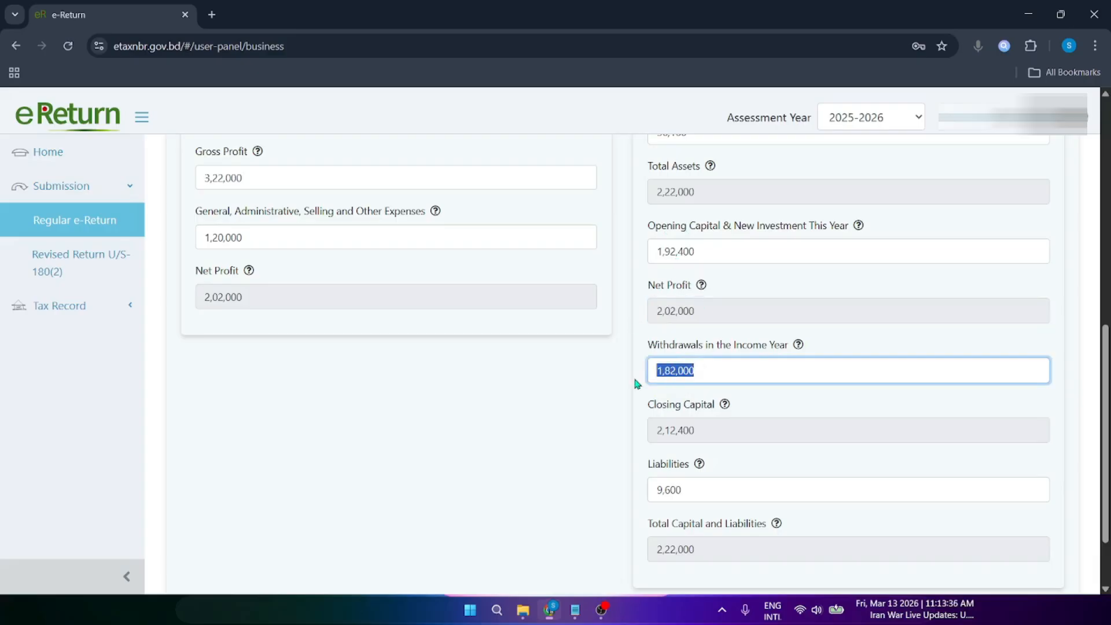
left_click(676, 311)
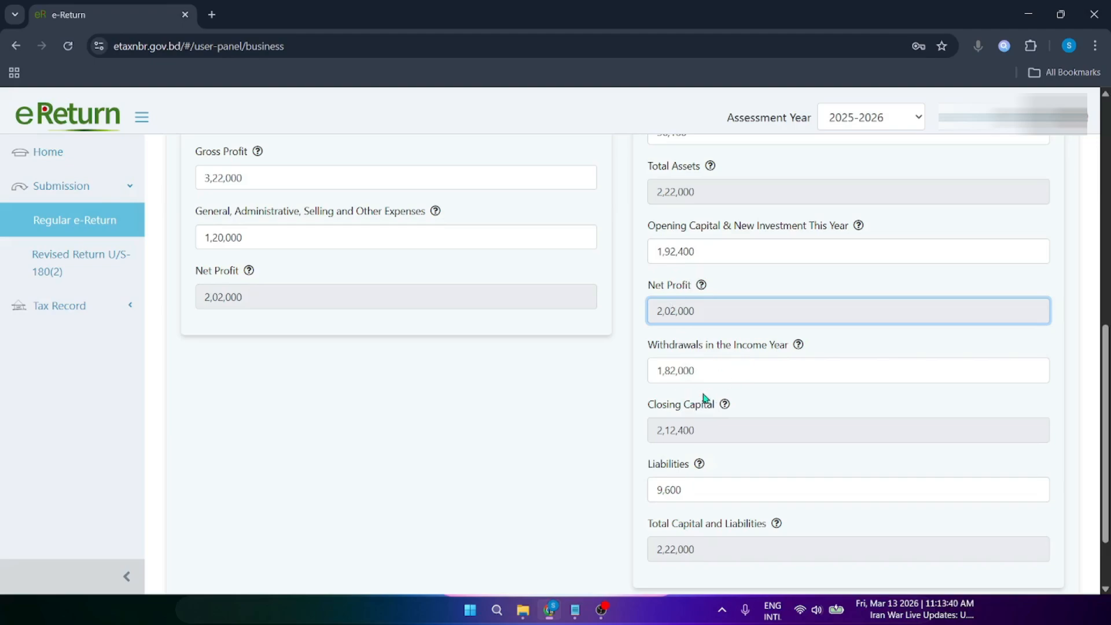
left_click_drag(707, 253, 640, 286)
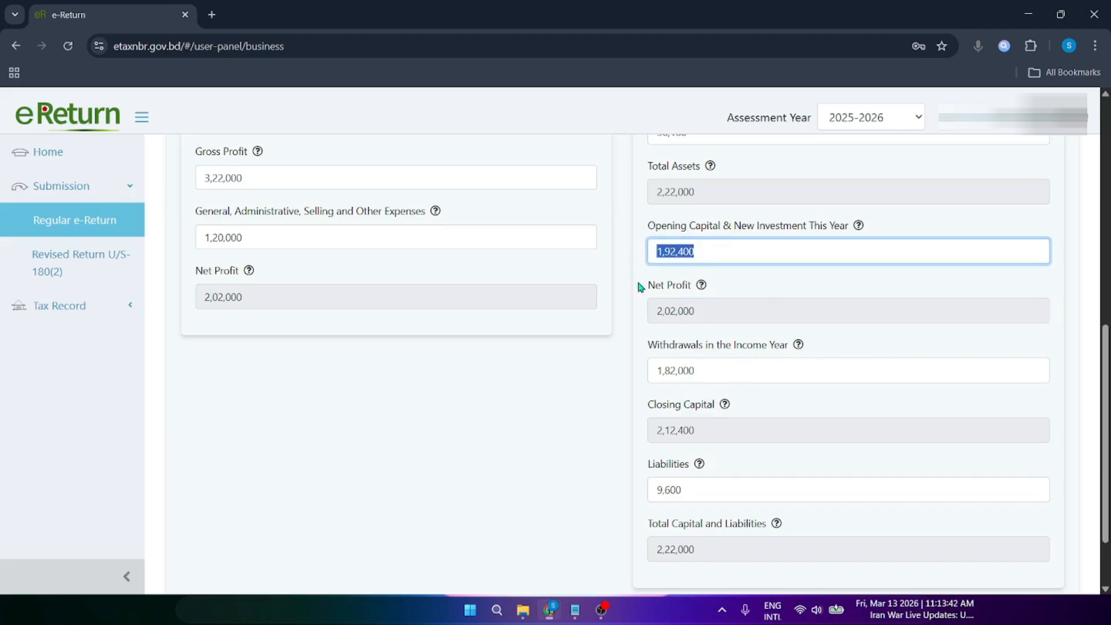
left_click(641, 288)
left_click_drag(654, 406, 697, 466)
left_click(680, 430)
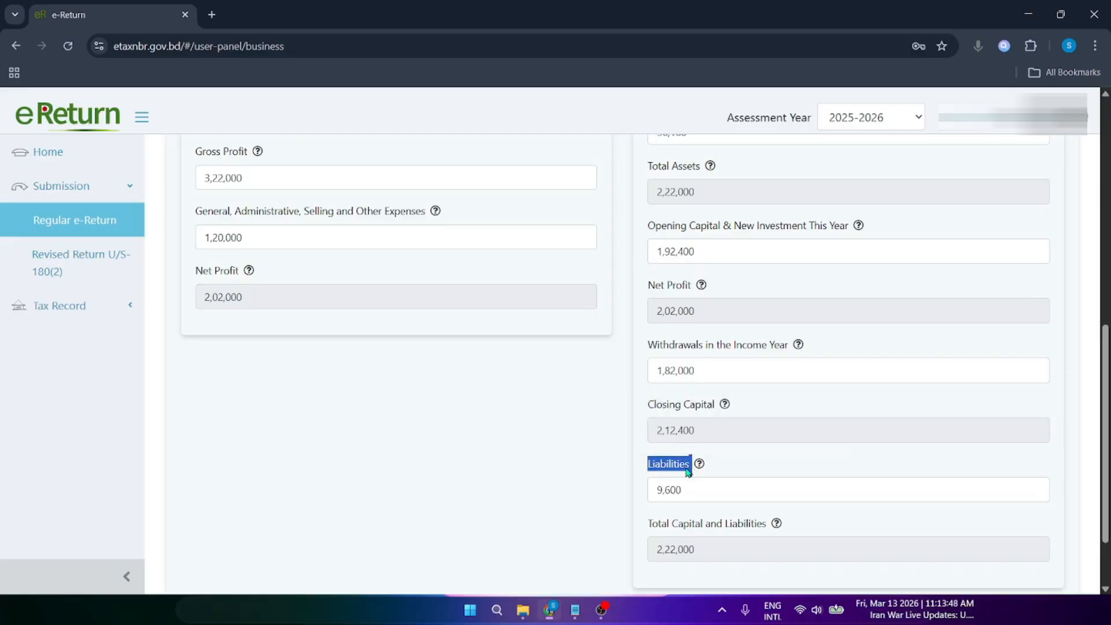
left_click(676, 470)
left_click_drag(686, 467, 644, 471)
left_click(684, 468)
left_click_drag(648, 469, 685, 470)
left_click(685, 470)
left_click_drag(651, 468, 685, 470)
left_click(672, 470)
left_click(688, 470)
left_click_drag(716, 488, 638, 492)
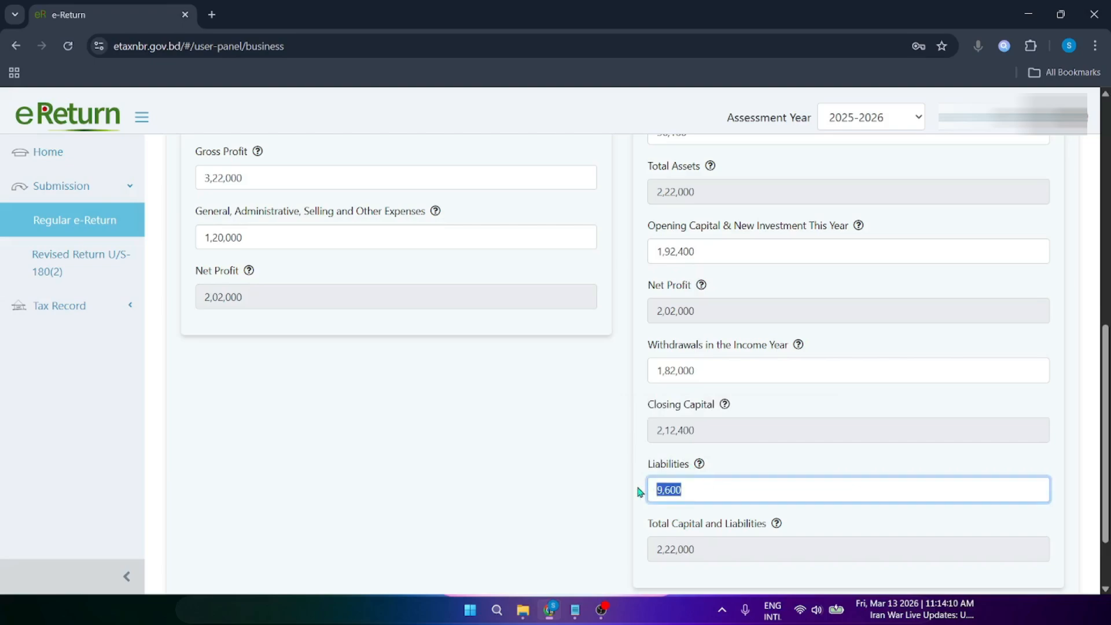
left_click(621, 484)
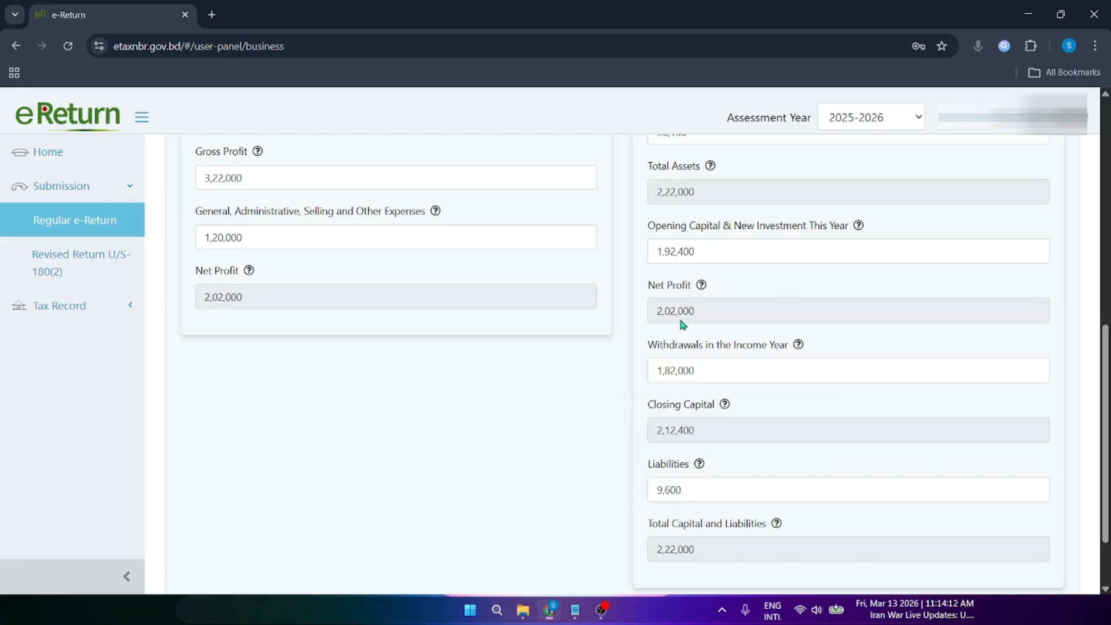
double_click(702, 191)
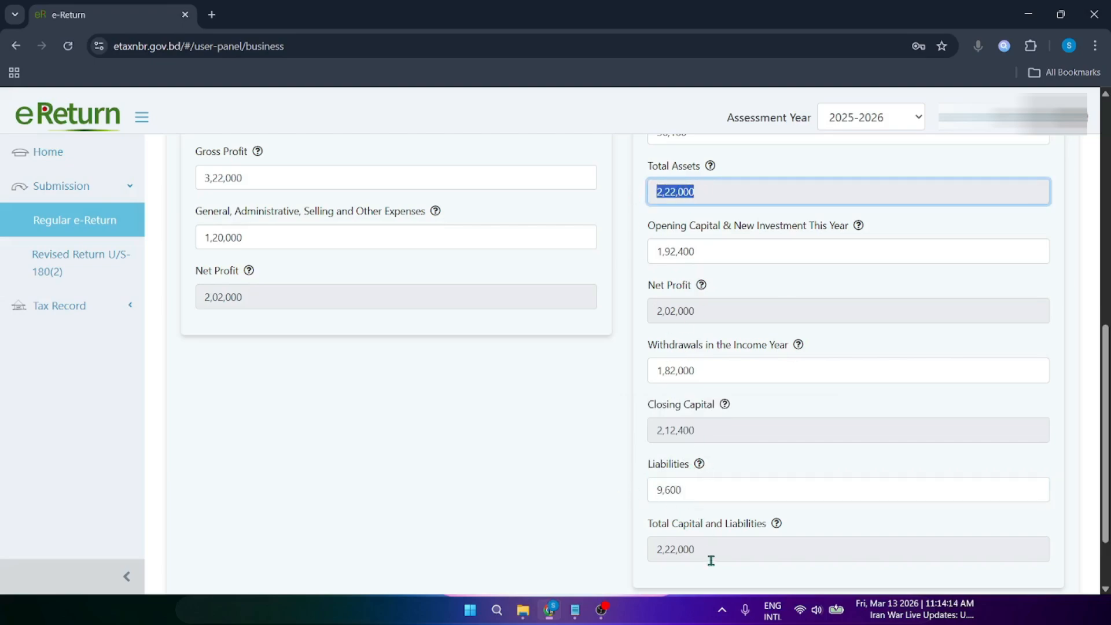
left_click(686, 554)
double_click(686, 554)
left_click(707, 534)
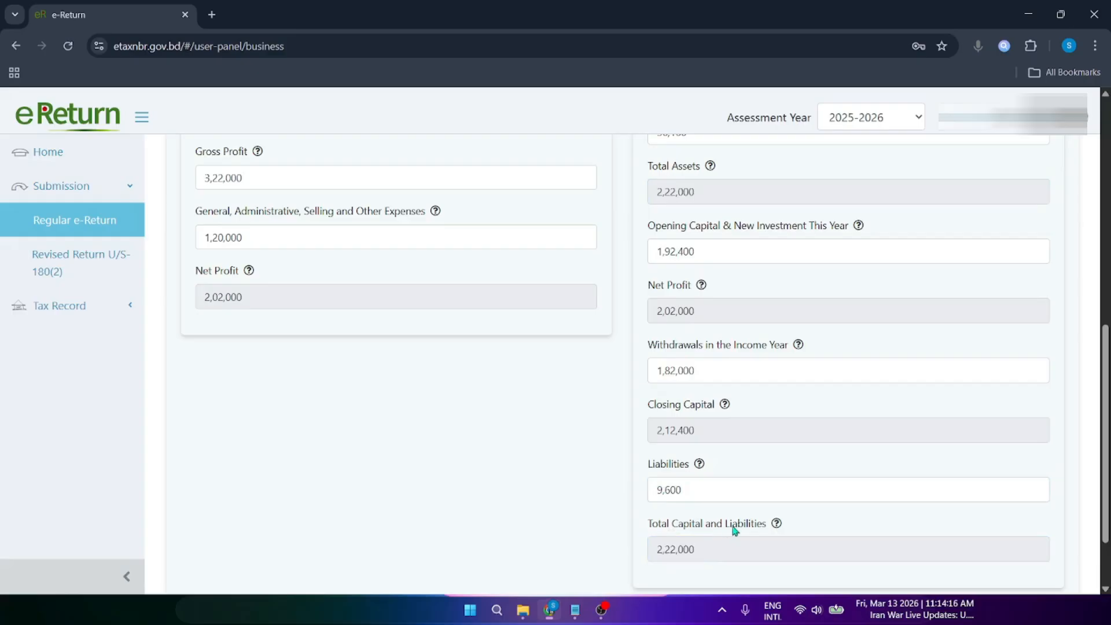
double_click(701, 554)
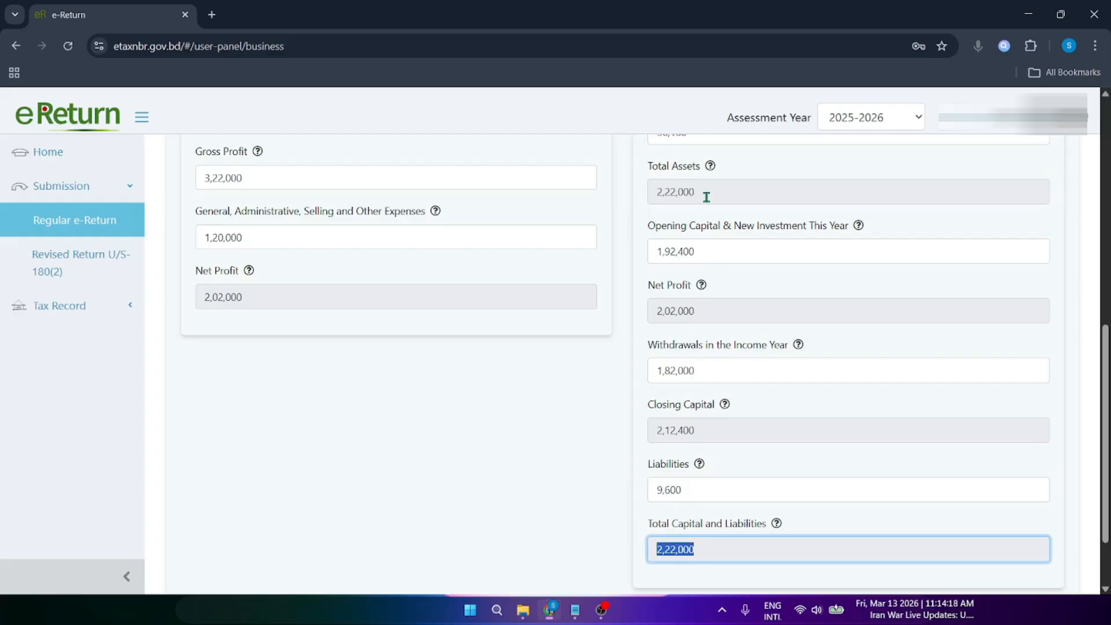
double_click(707, 193)
double_click(716, 549)
double_click(716, 193)
left_click(731, 555)
left_click(731, 195)
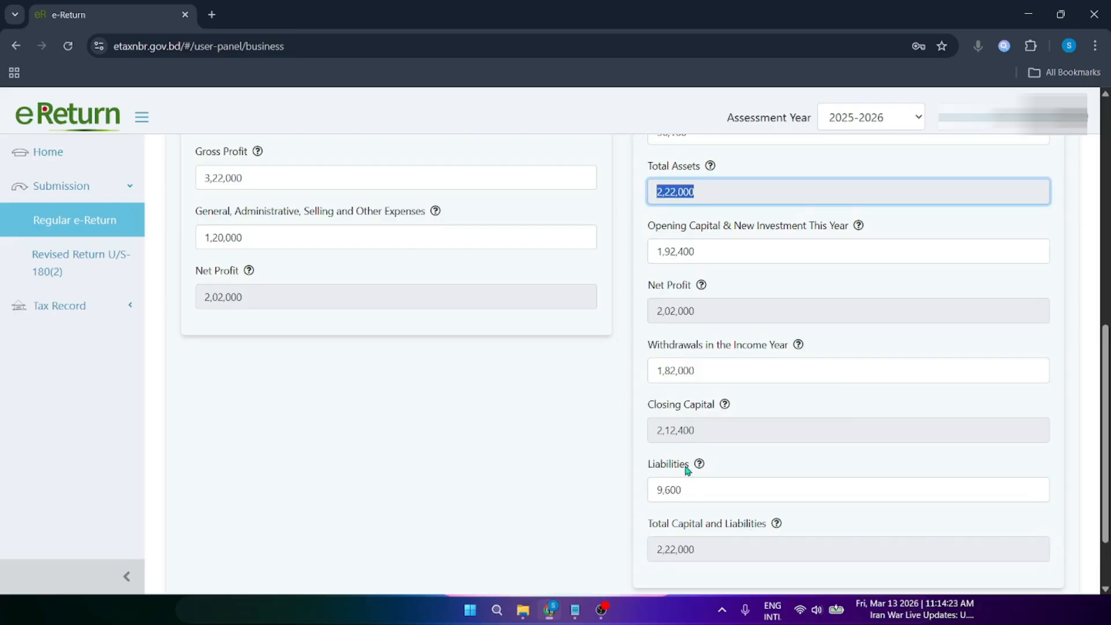
left_click(703, 431)
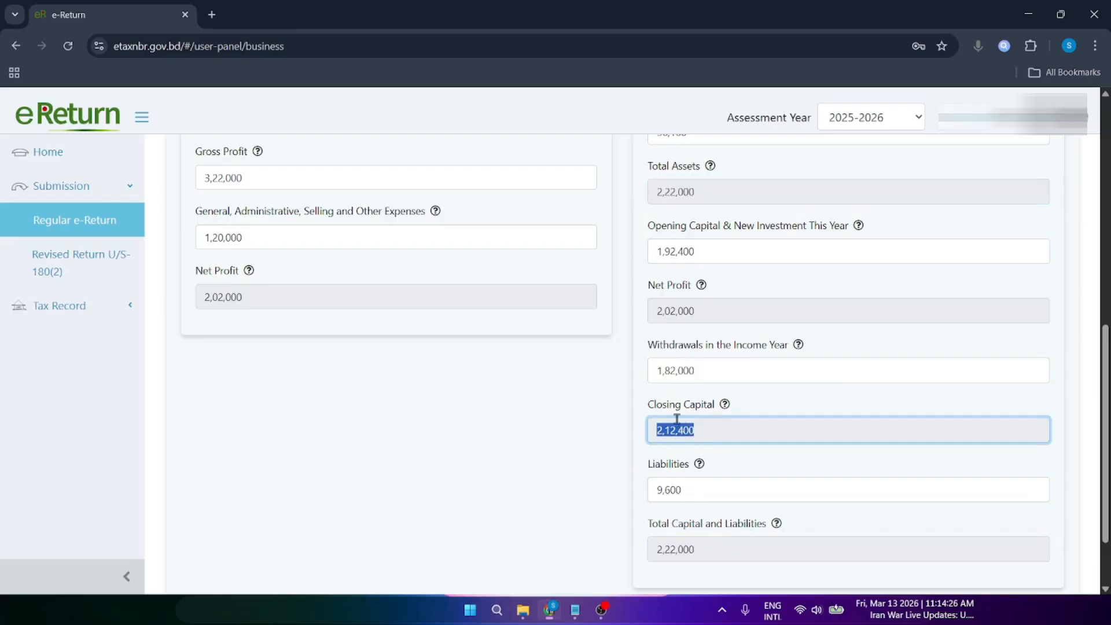
left_click(654, 193)
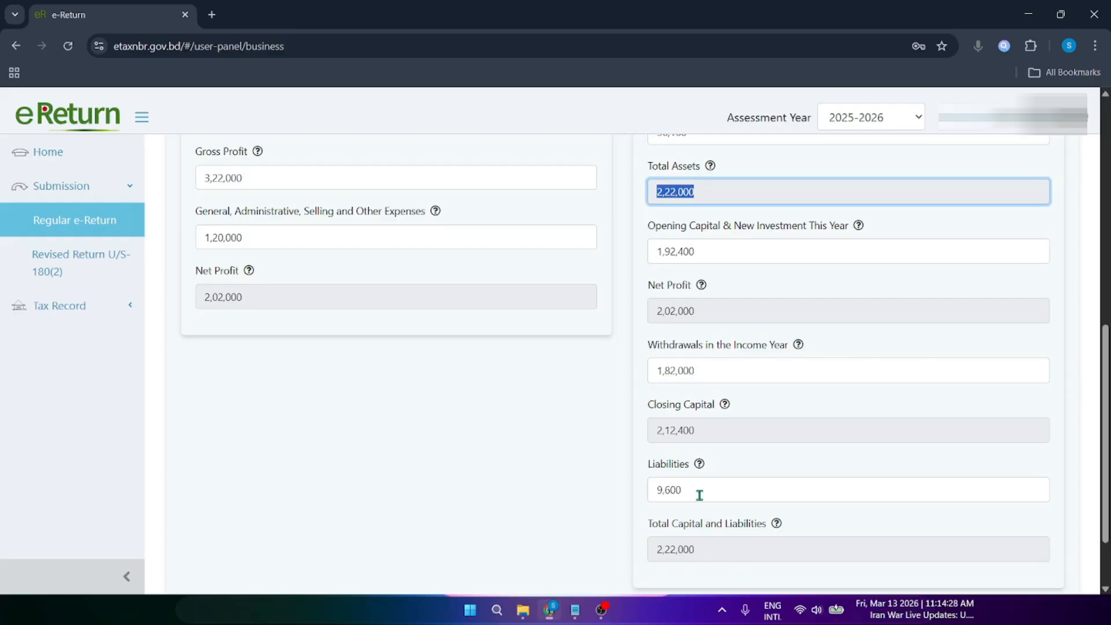
left_click(688, 489)
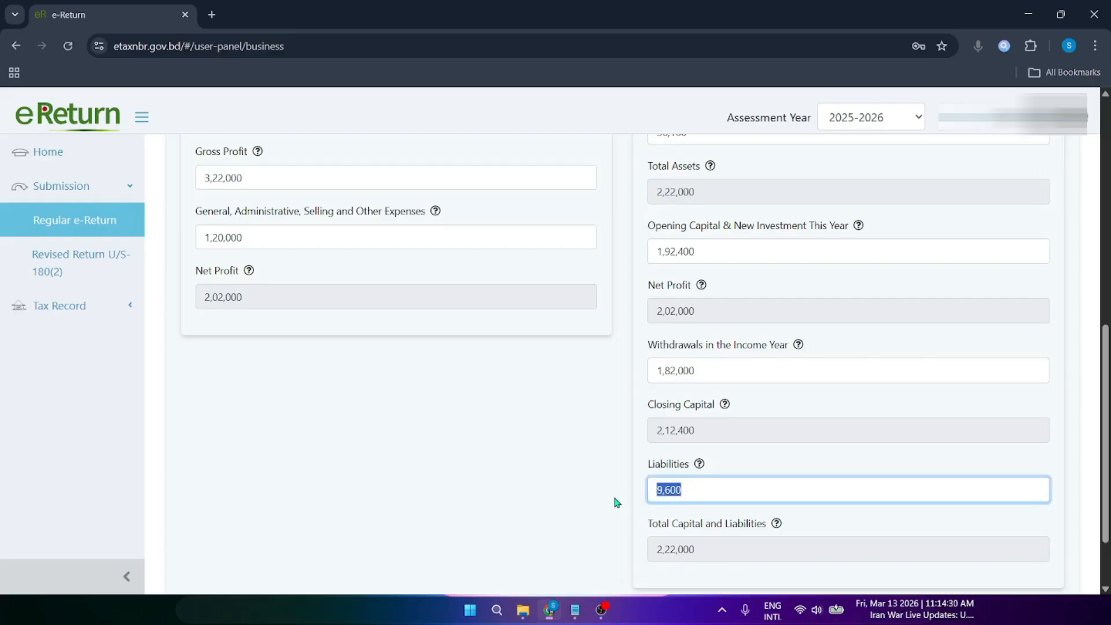
type("0")
left_click(624, 490)
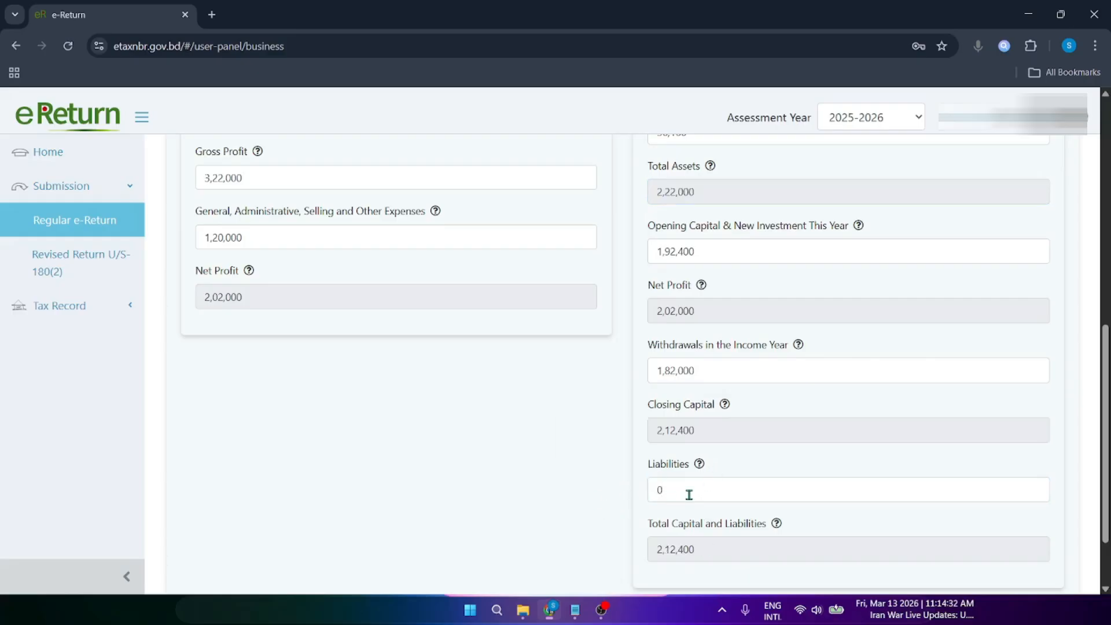
left_click(661, 491)
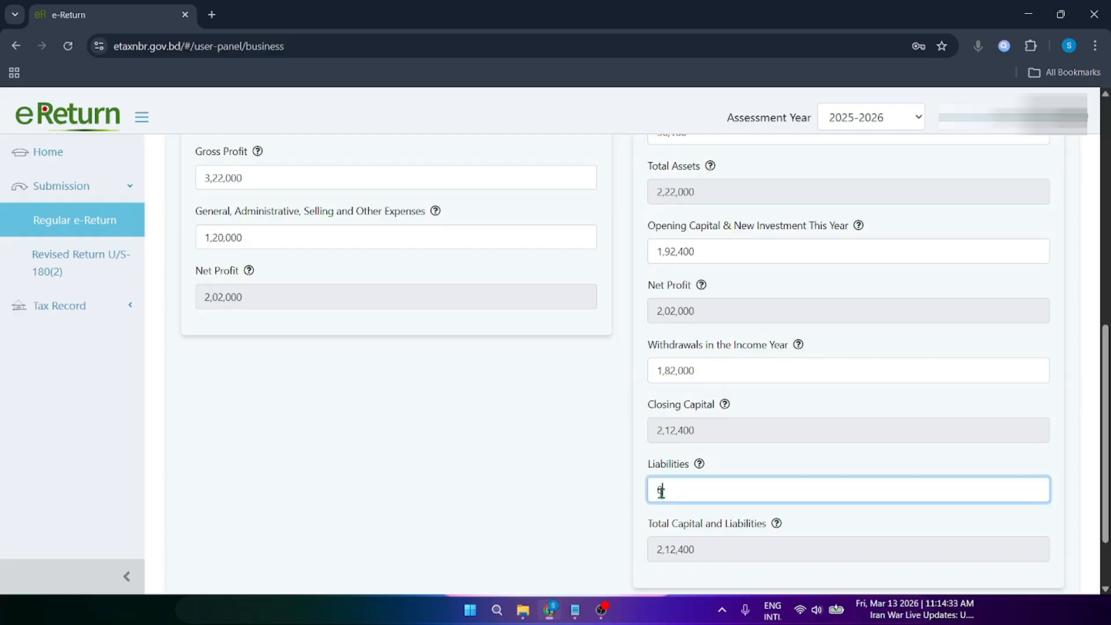
type("9600")
left_click(626, 500)
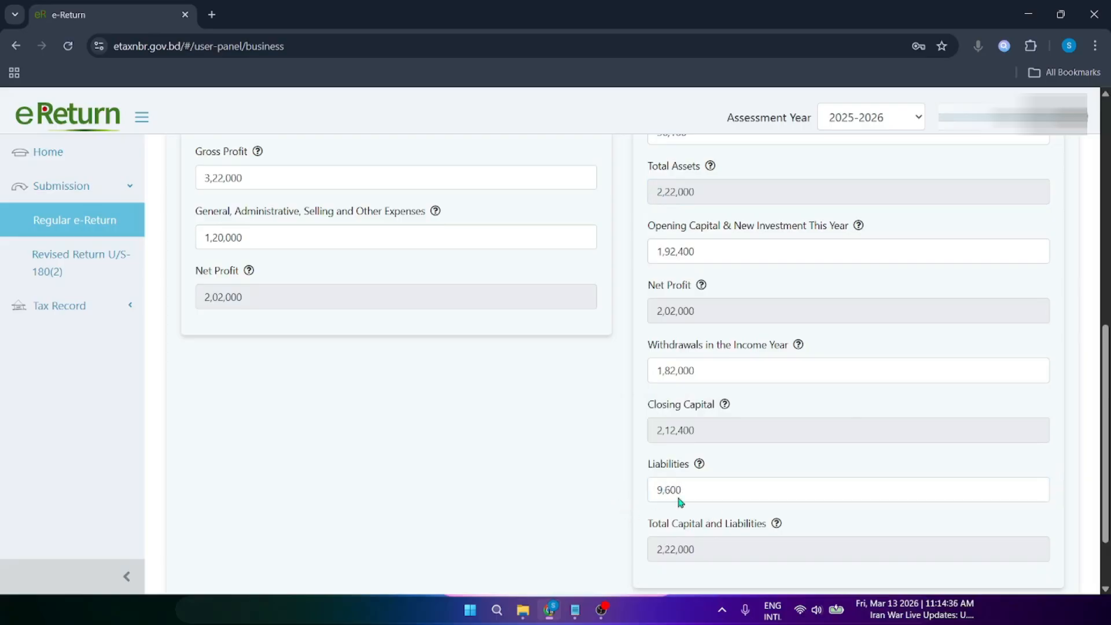
scroll(1108, 421, "down", 3)
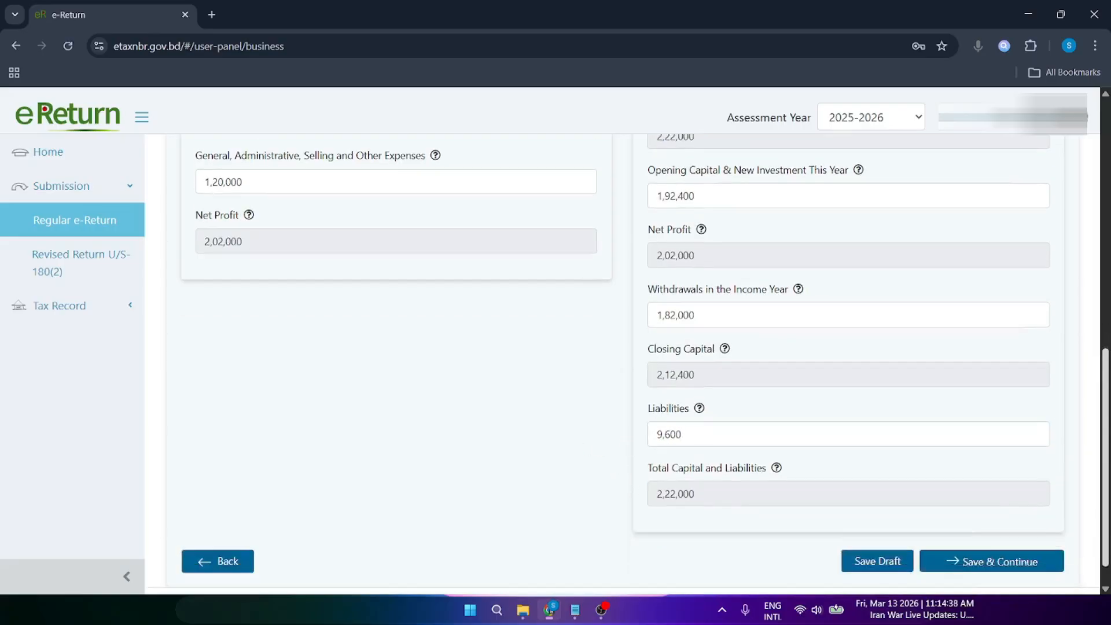
Step: Save the business figures and review the Rebate page's policy, company, value, premium and allowable columns
left_click(1003, 532)
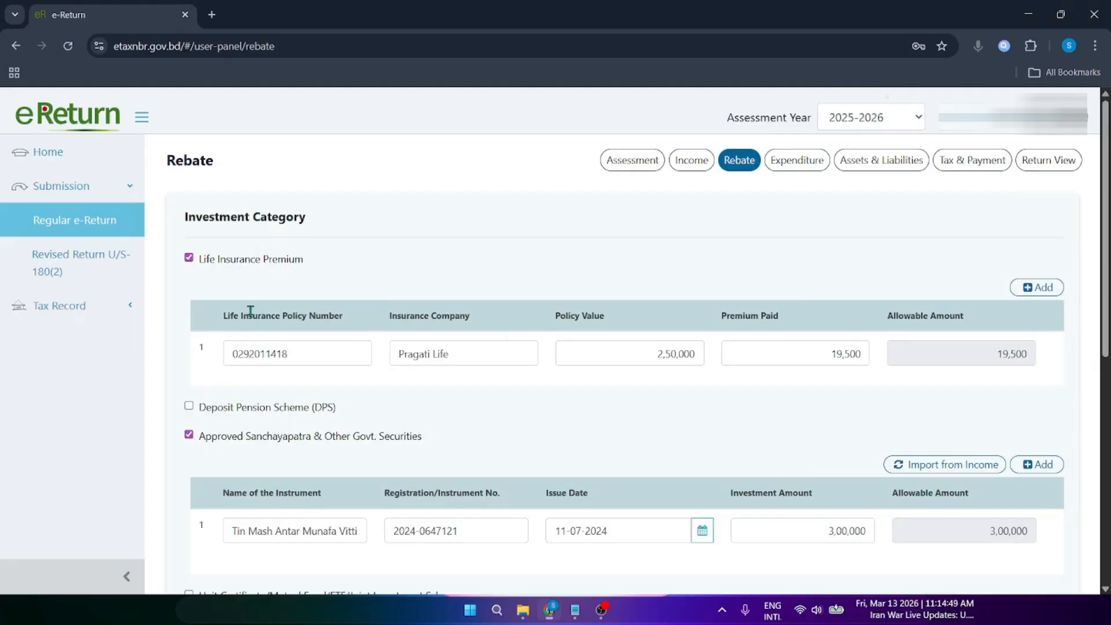
left_click_drag(248, 315, 328, 316)
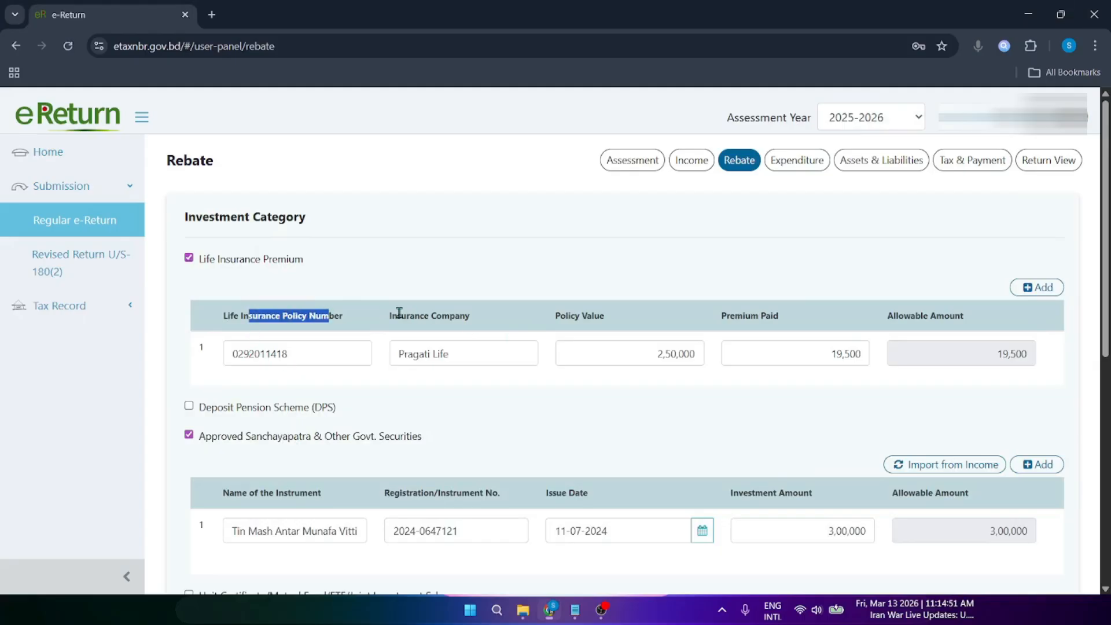
left_click_drag(397, 316, 455, 317)
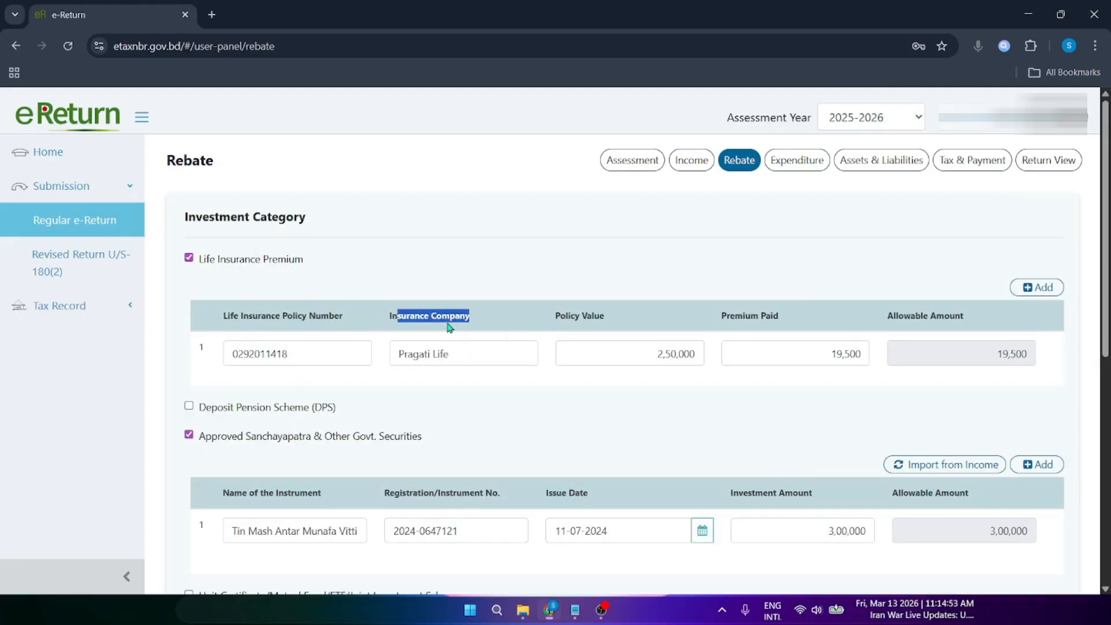
left_click(450, 328)
left_click_drag(562, 315, 620, 317)
left_click(637, 327)
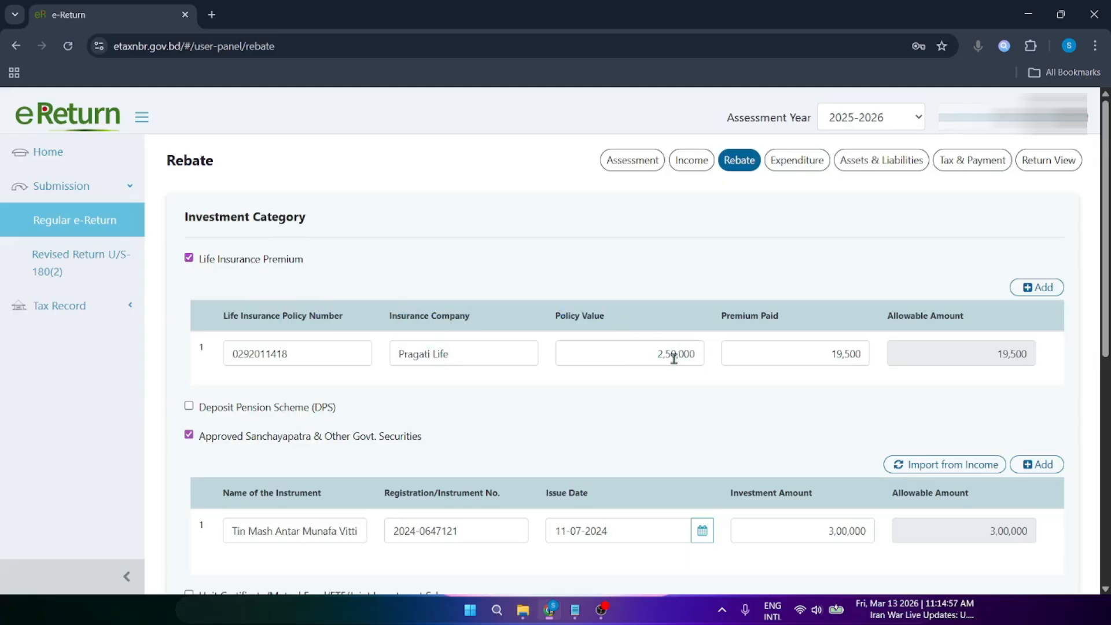
left_click_drag(724, 316, 780, 315)
left_click(821, 337)
left_click_drag(899, 314, 960, 317)
left_click(1012, 349)
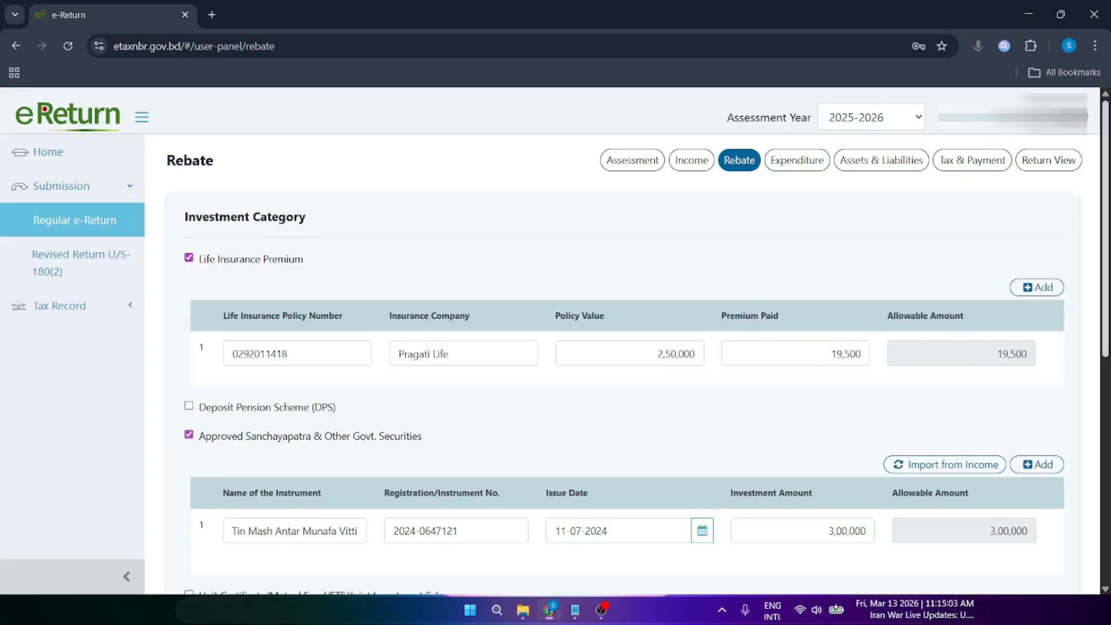
left_click_drag(1107, 302, 1110, 345)
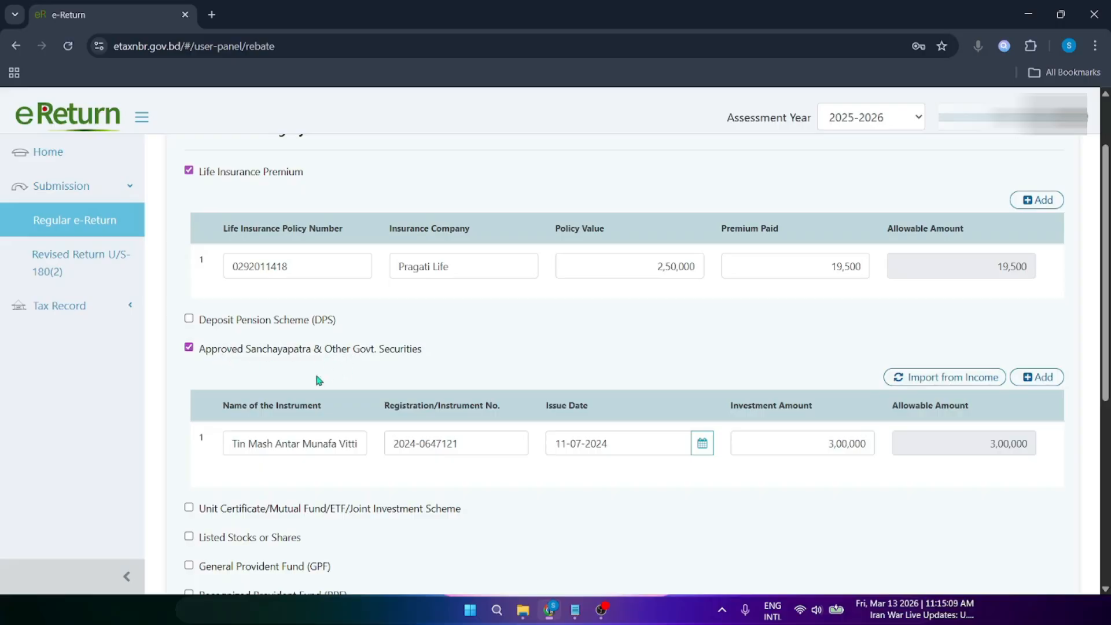
scroll(1056, 267, "up", 3)
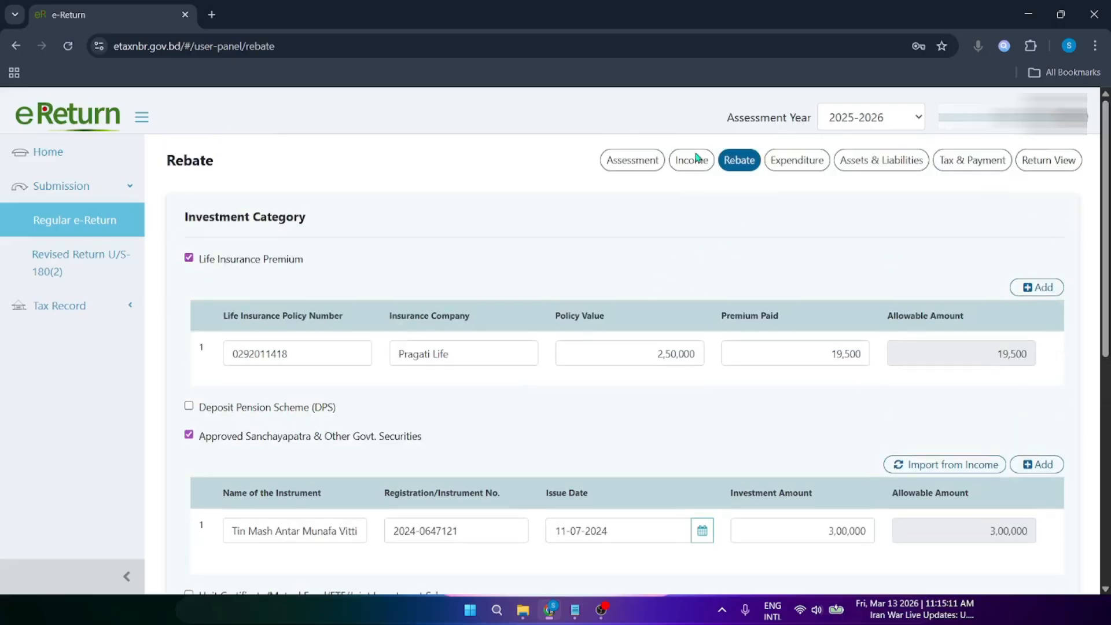
Step: Check the Income financial asset types, then return via Expenditure to the Rebate page entries
left_click(693, 168)
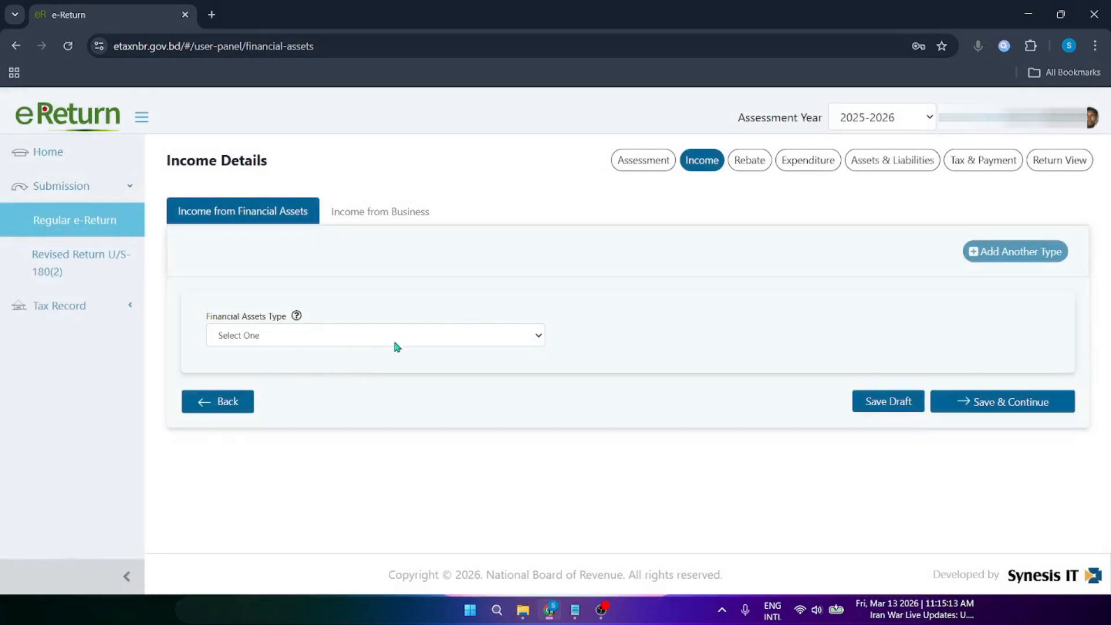
left_click(403, 340)
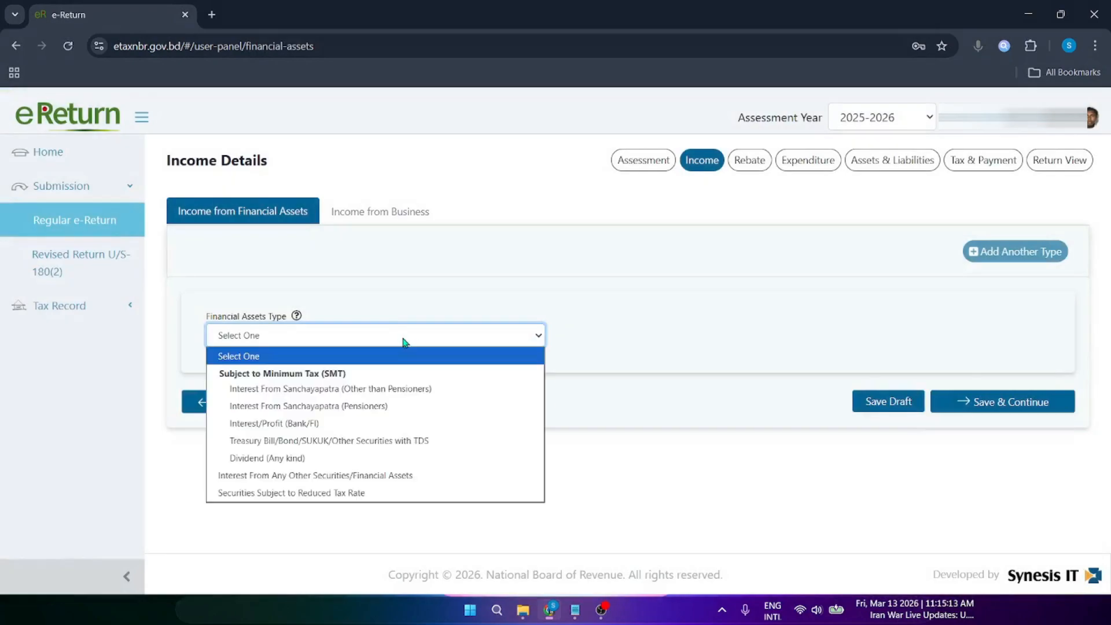
left_click(734, 307)
left_click(808, 159)
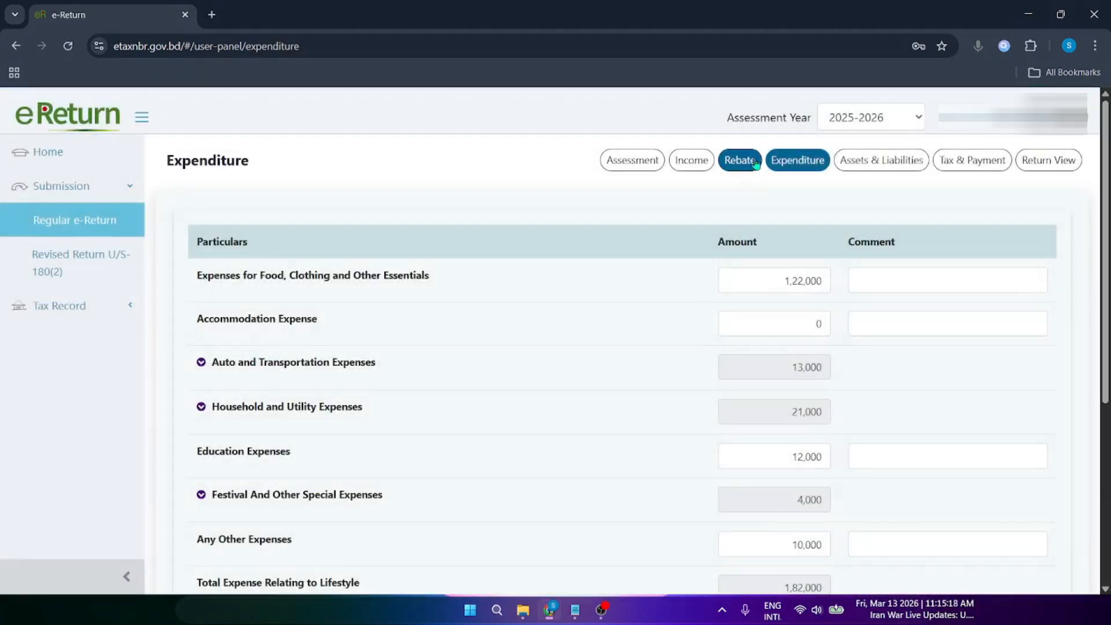
left_click(751, 163)
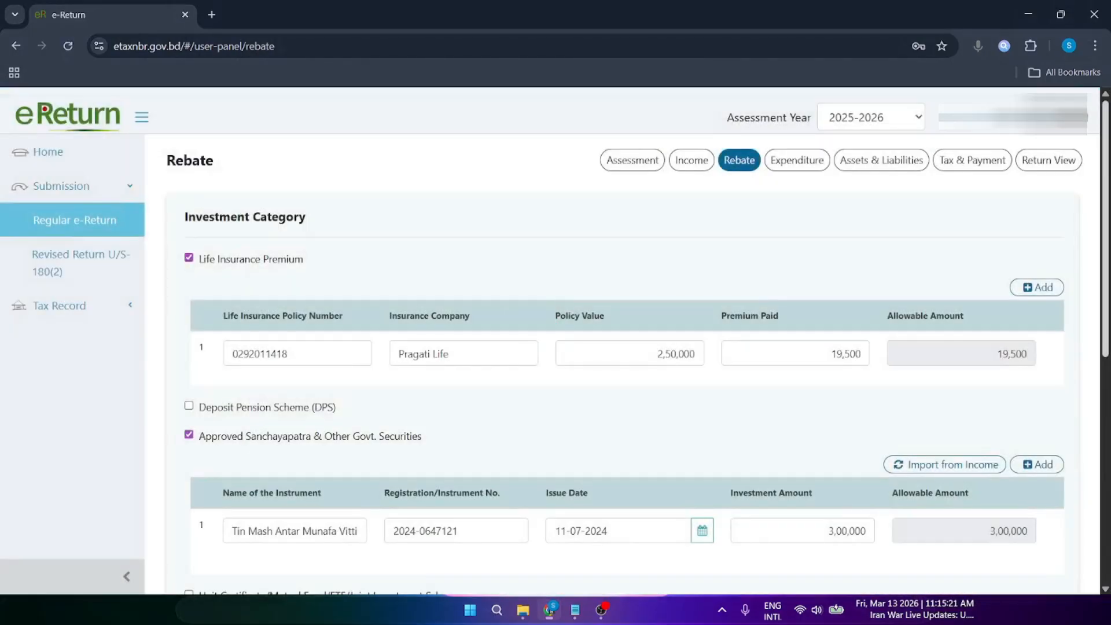
scroll(549, 365, "down", 3)
Step: Save the 3,19,500 rebate investment and review the Expenditure table totalling 1,82,000
scroll(1006, 396, "down", 5)
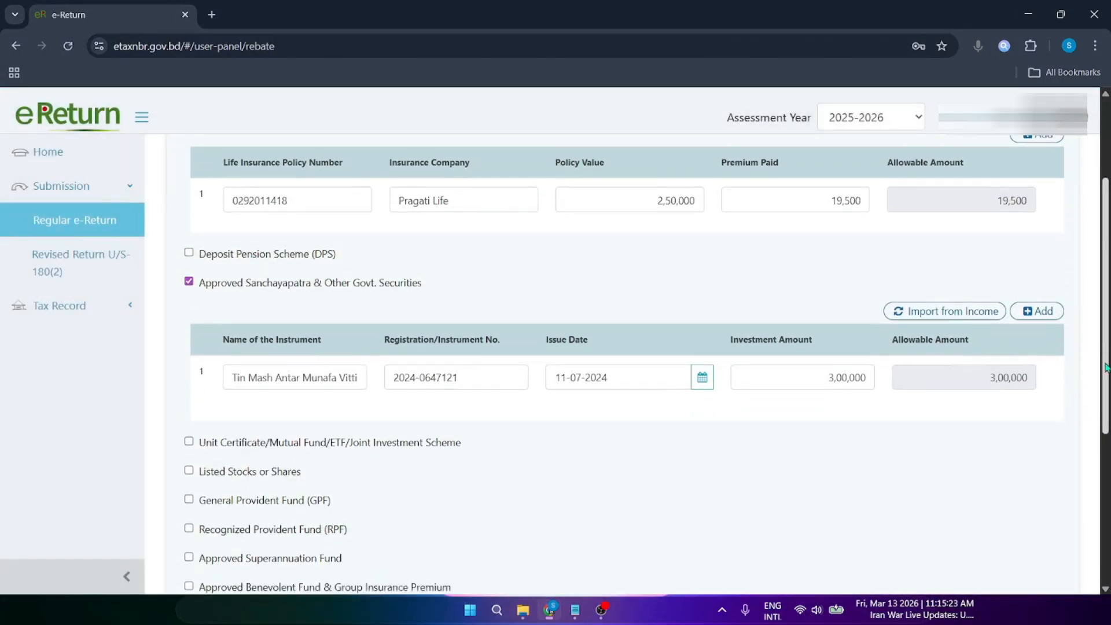
left_click(975, 538)
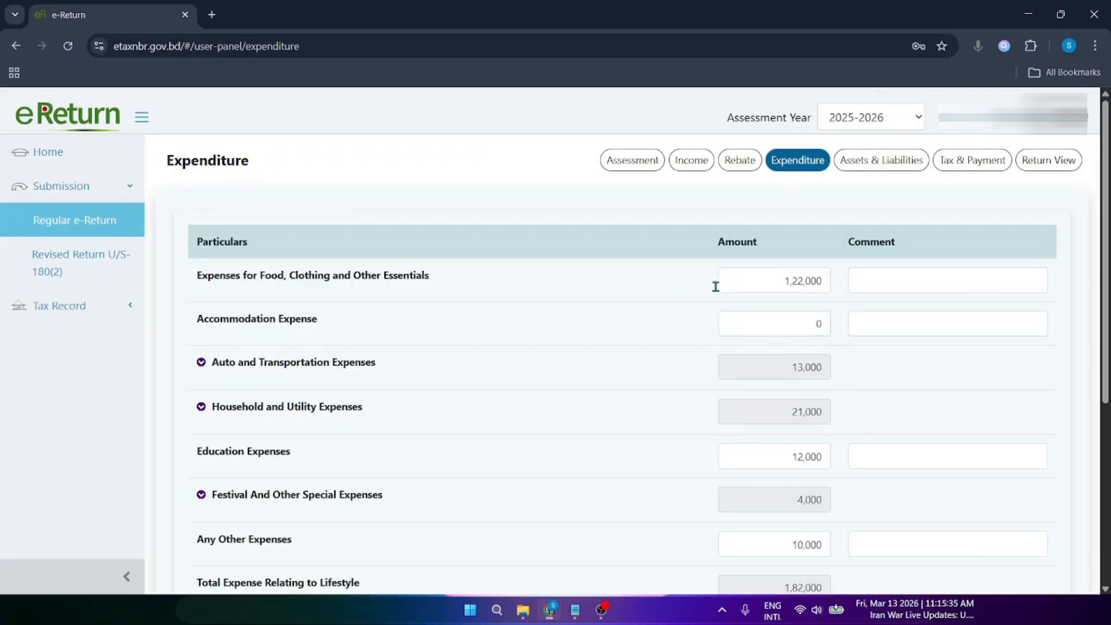
scroll(495, 272, "down", 3)
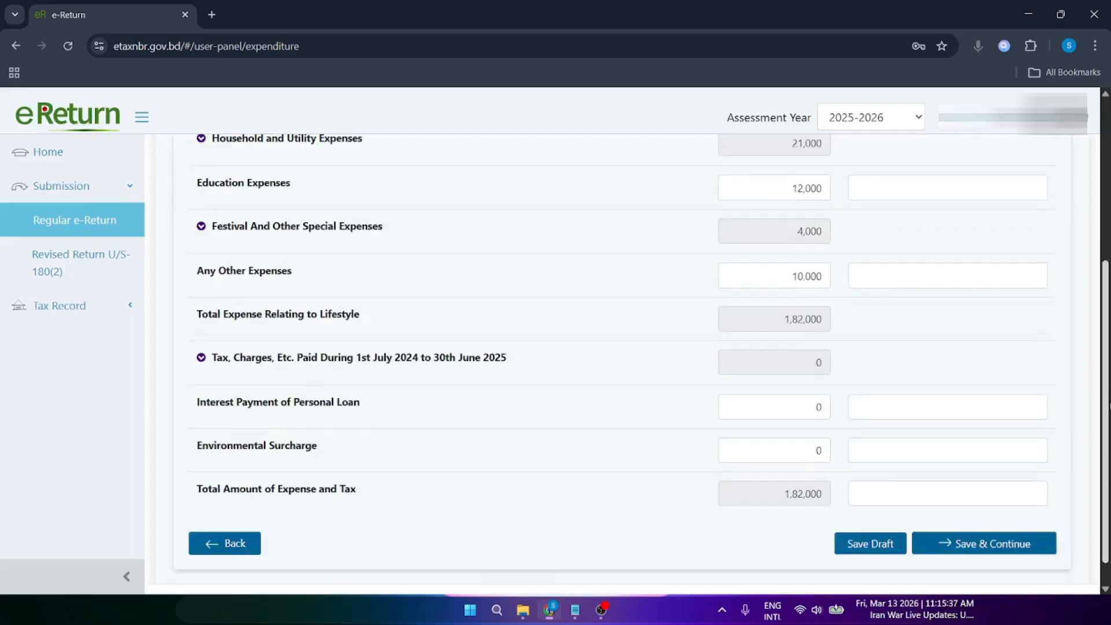
scroll(534, 317, "up", 3)
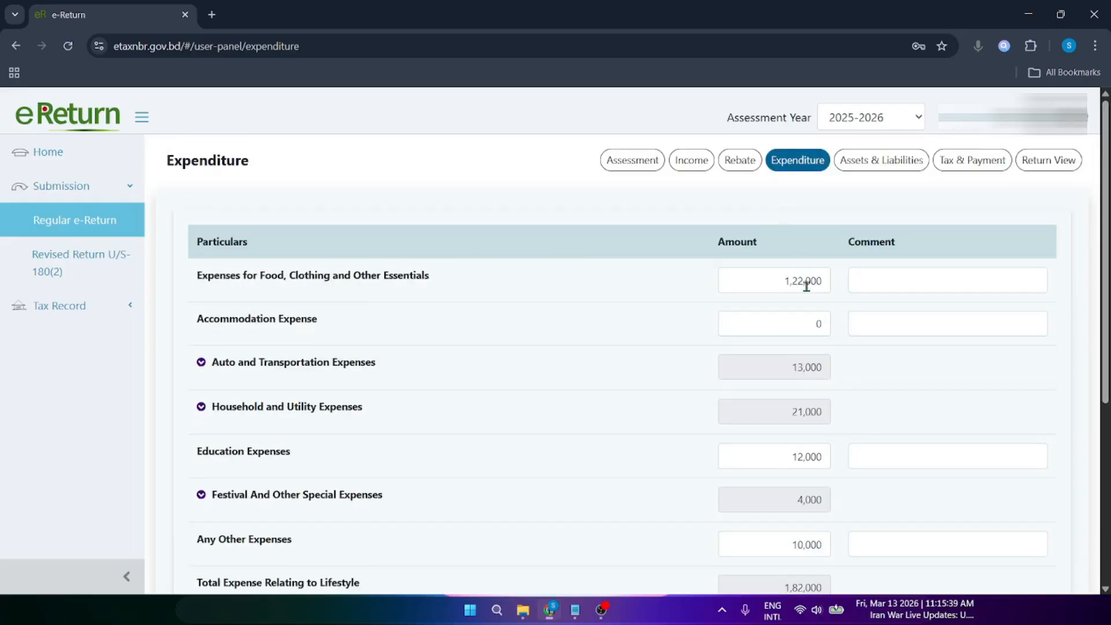
scroll(970, 455, "down", 3)
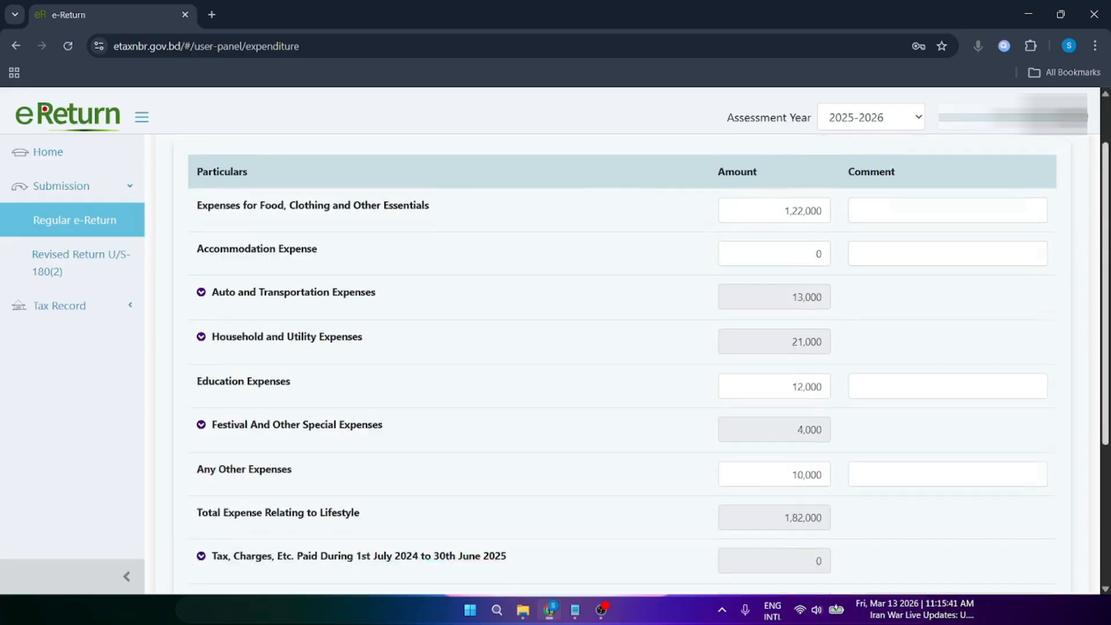
scroll(970, 455, "up", 3)
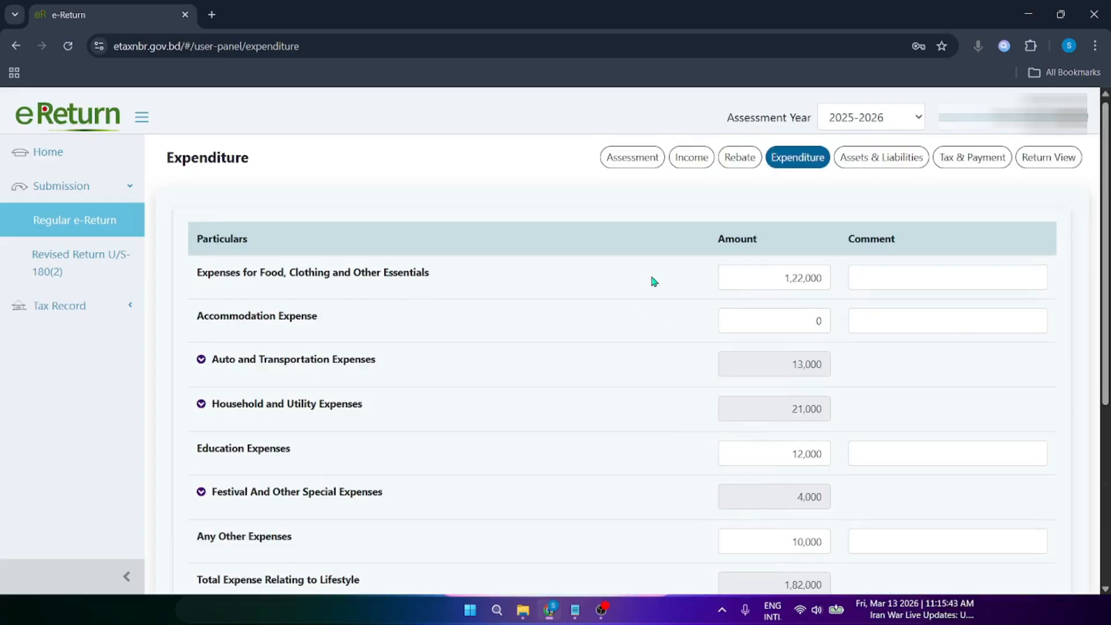
scroll(985, 307, "up", 1)
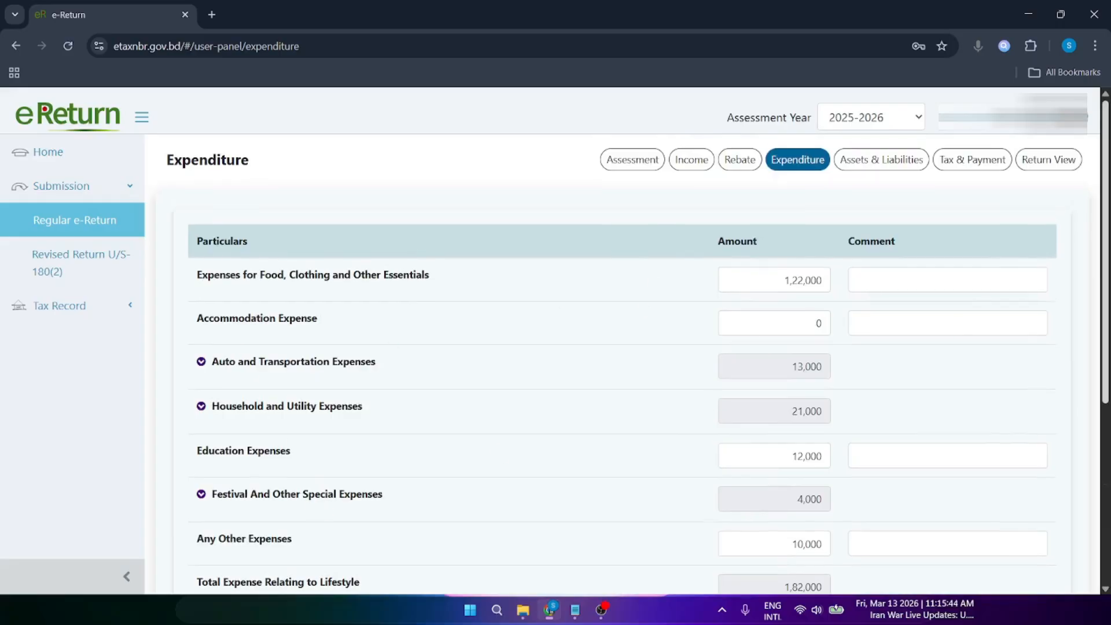
left_click(694, 161)
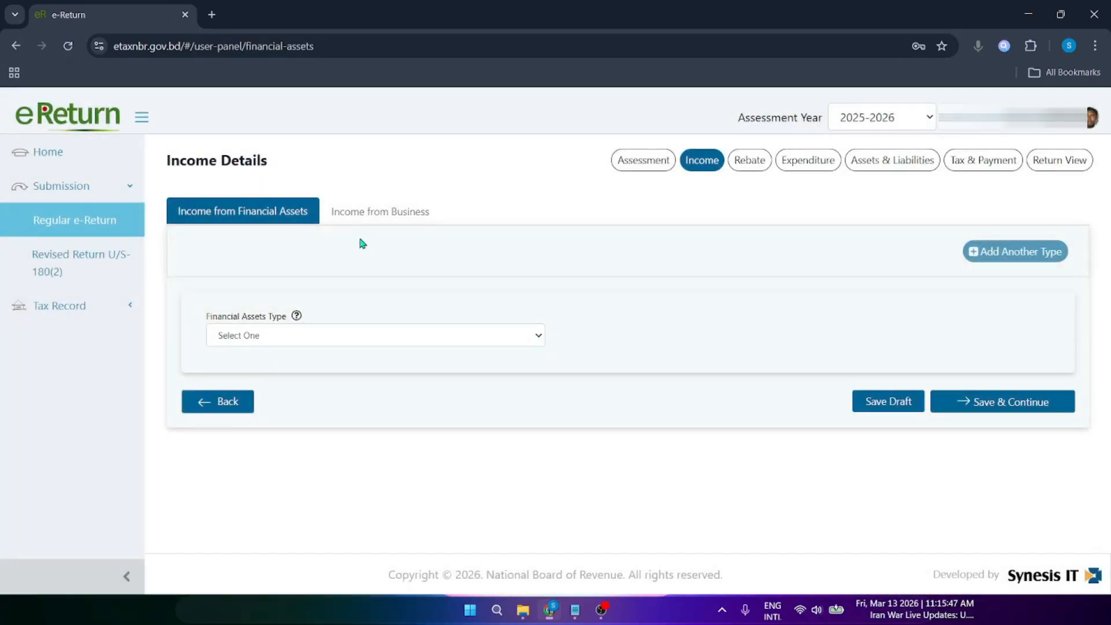
left_click(400, 222)
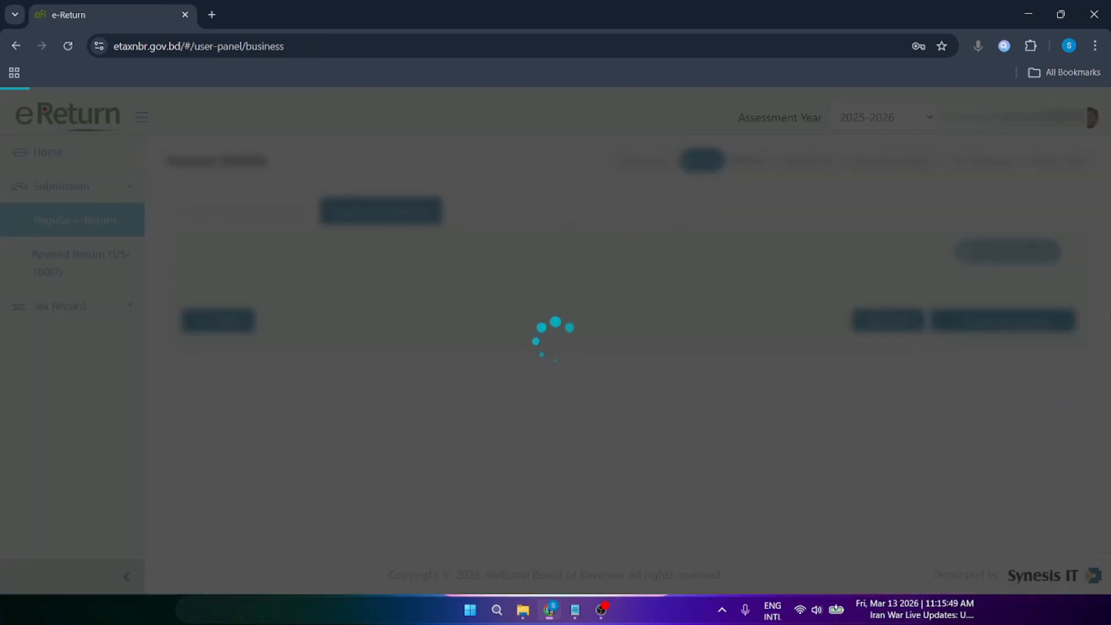
scroll(400, 221, "down", 5)
scroll(643, 364, "down", 1)
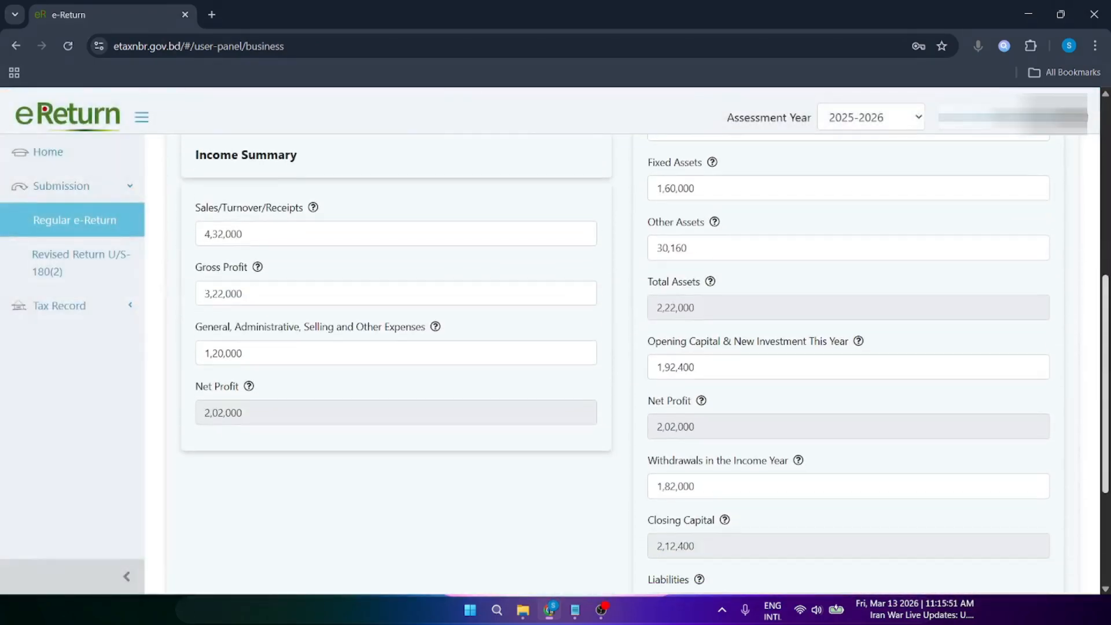
scroll(865, 474, "down", 2)
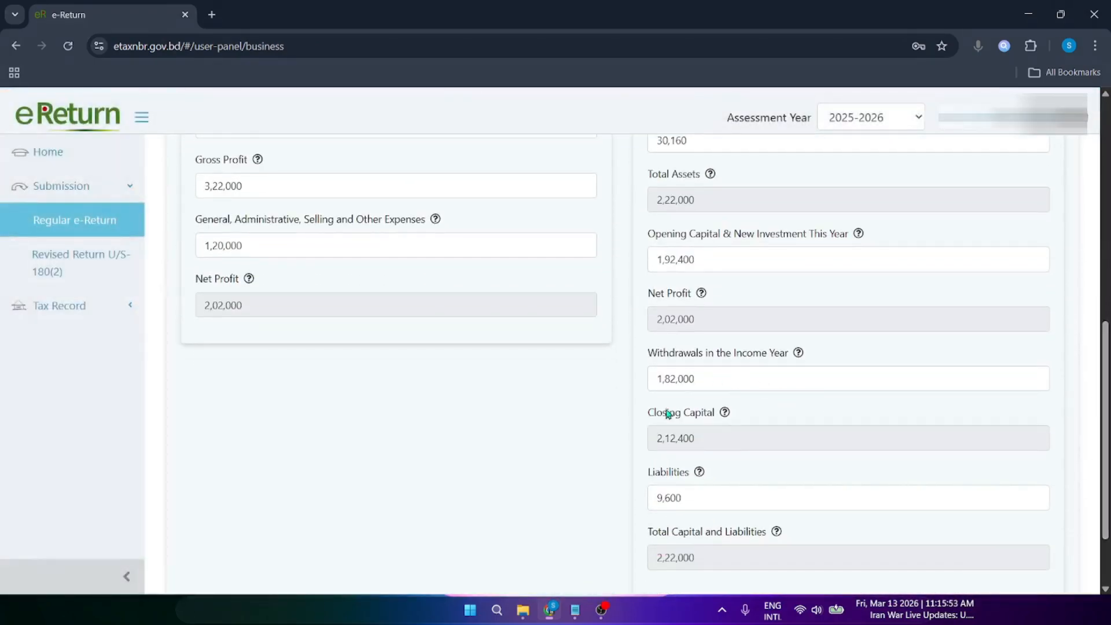
left_click_drag(711, 379, 630, 396)
left_click(567, 414)
left_click_drag(667, 358, 761, 368)
left_click(779, 358)
scroll(799, 284, "up", 5)
scroll(839, 232, "up", 3)
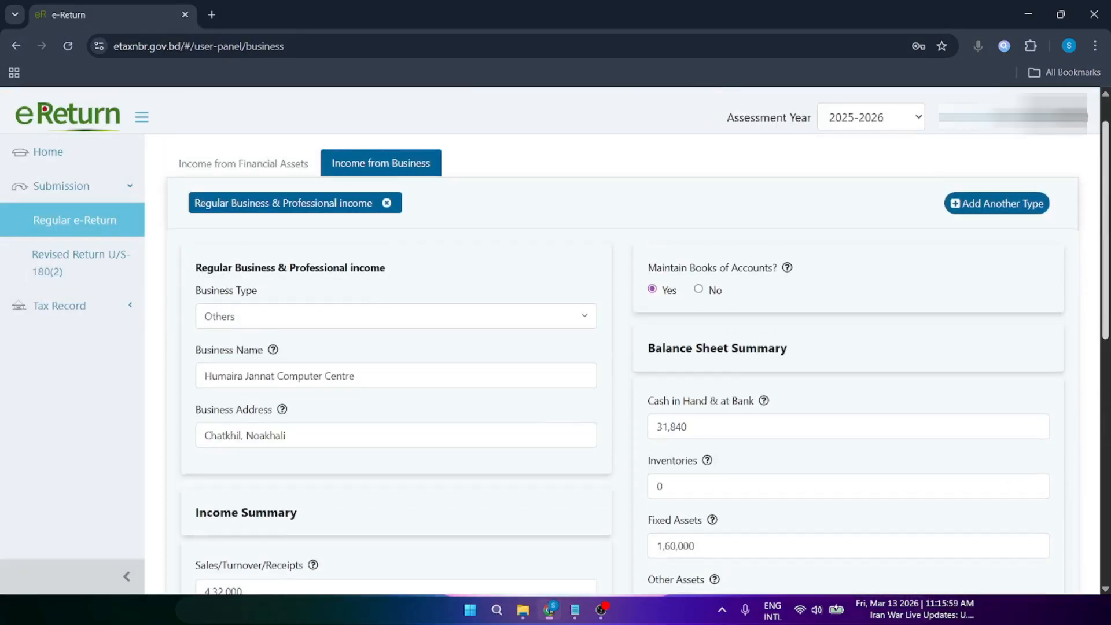
Step: Highlight the 1,82,000 total expense and tax amount, then save the expenditure
left_click(789, 165)
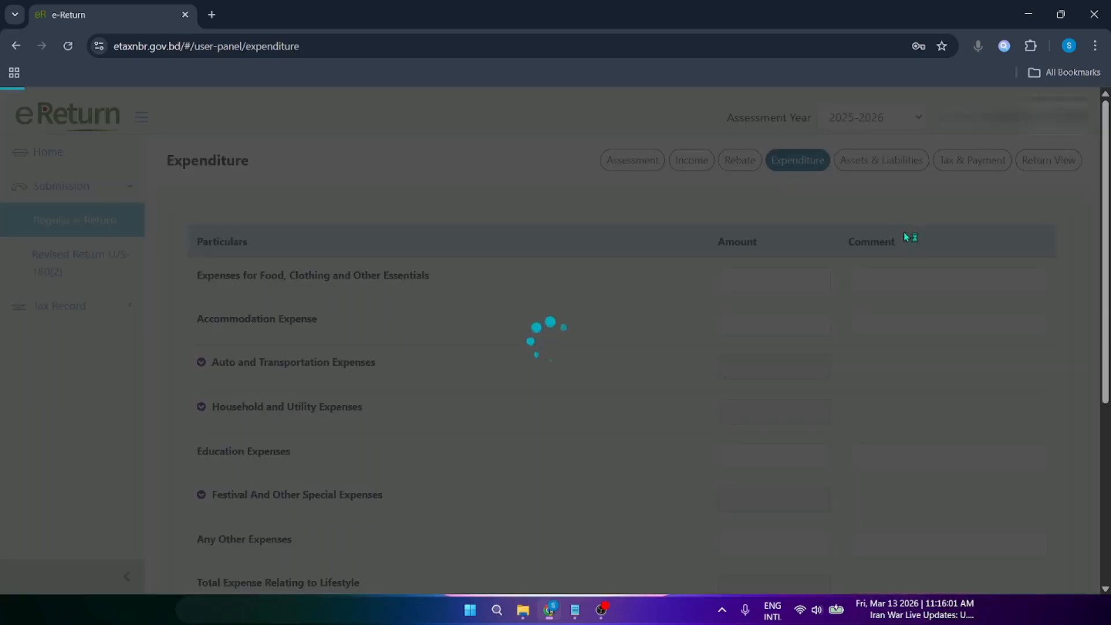
scroll(762, 478, "down", 5)
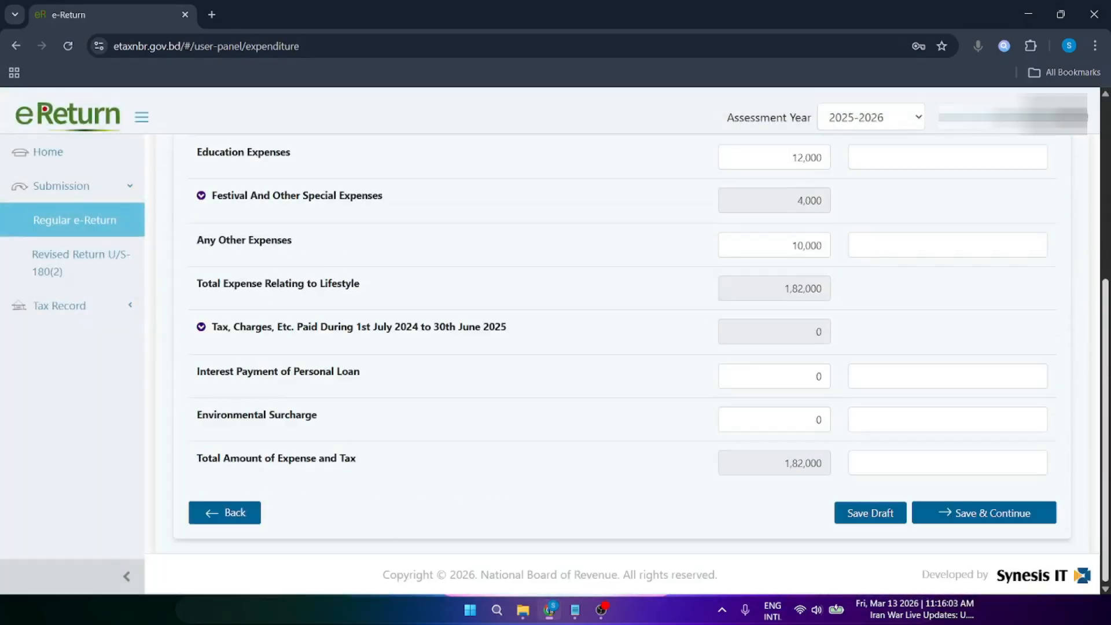
double_click(764, 463)
left_click(827, 471)
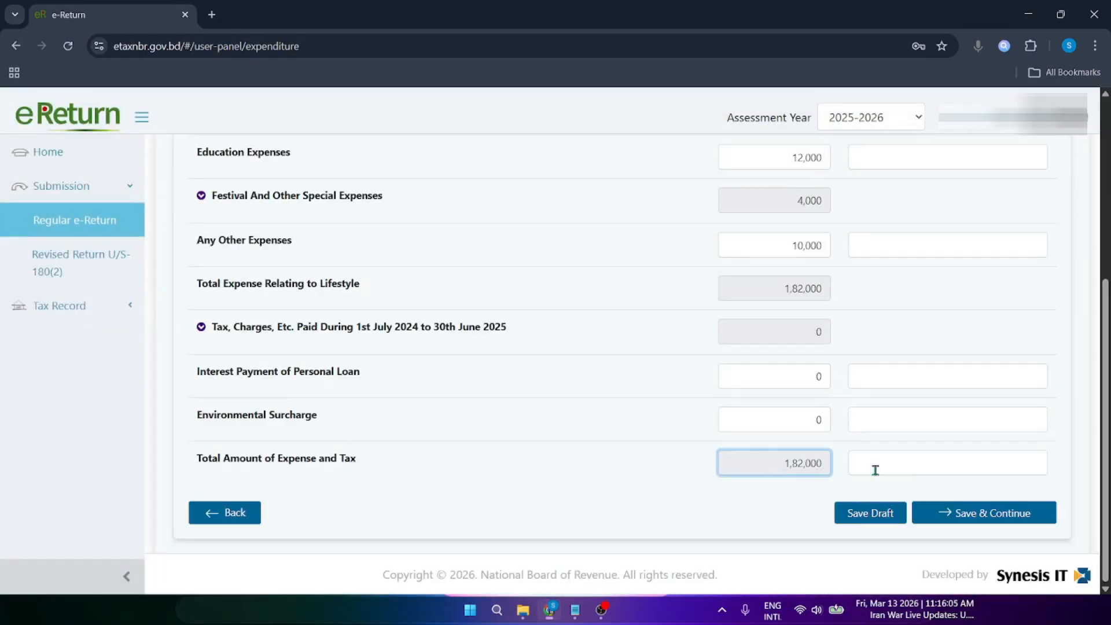
left_click_drag(779, 459, 825, 463)
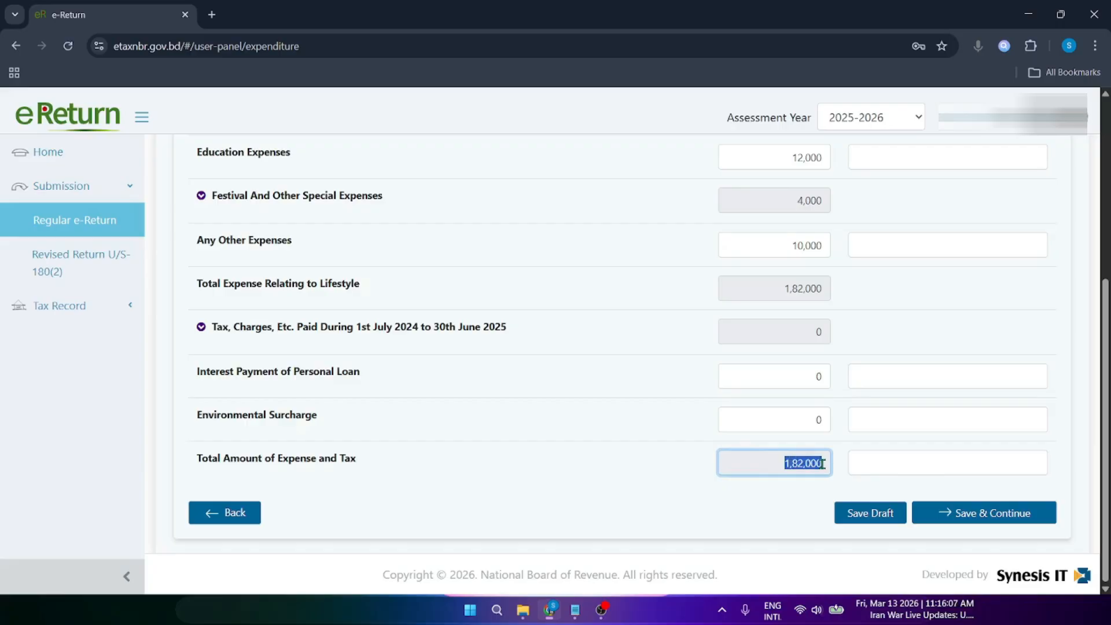
left_click(986, 518)
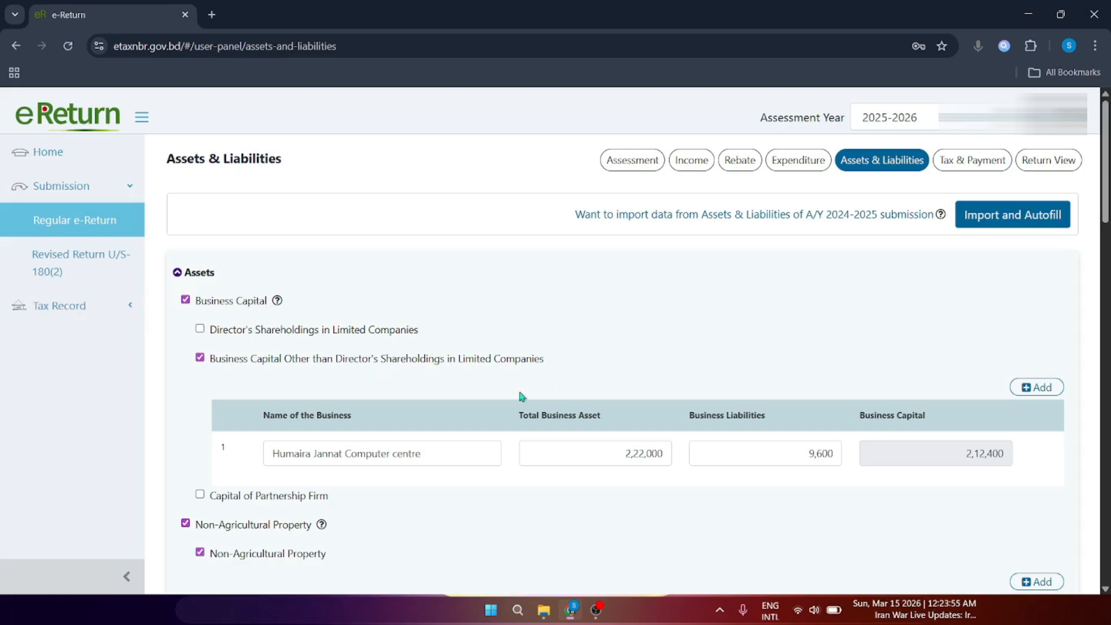
Step: Highlight the business name and Total Business Asset headings and the 2,22,000 asset figure
mouse_move(264, 416)
left_mouse_down()
mouse_move(363, 420)
mouse_move(258, 432)
left_mouse_up()
left_click(284, 419)
left_click_drag(528, 415, 593, 419)
left_click_drag(602, 459, 687, 459)
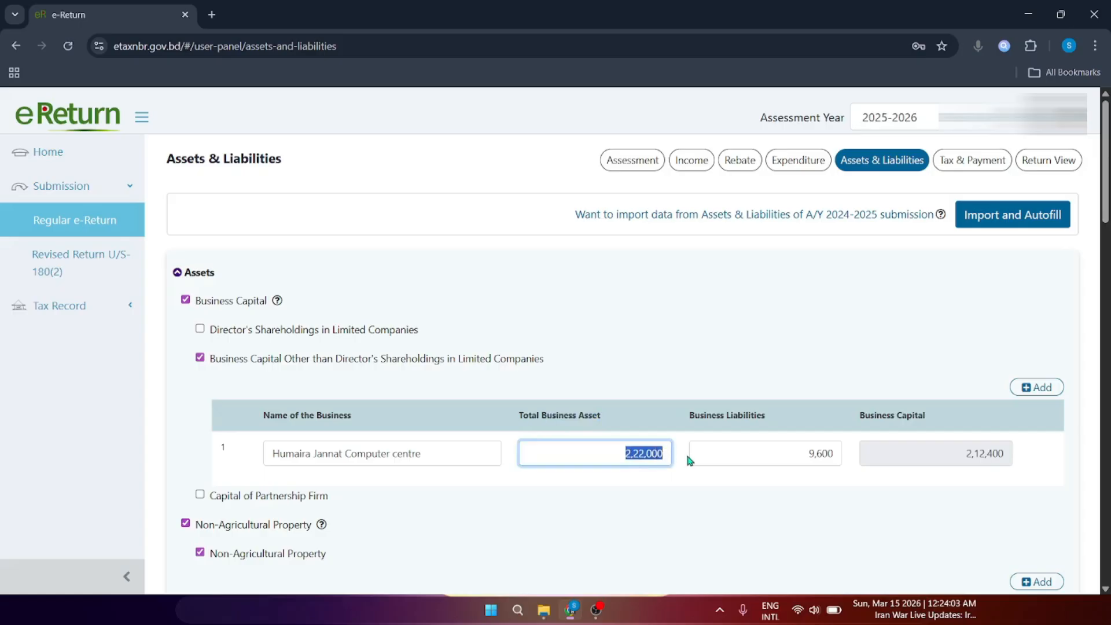
Step: Cross-check the 2,22,000 total assets figure in Income Details
left_click(689, 161)
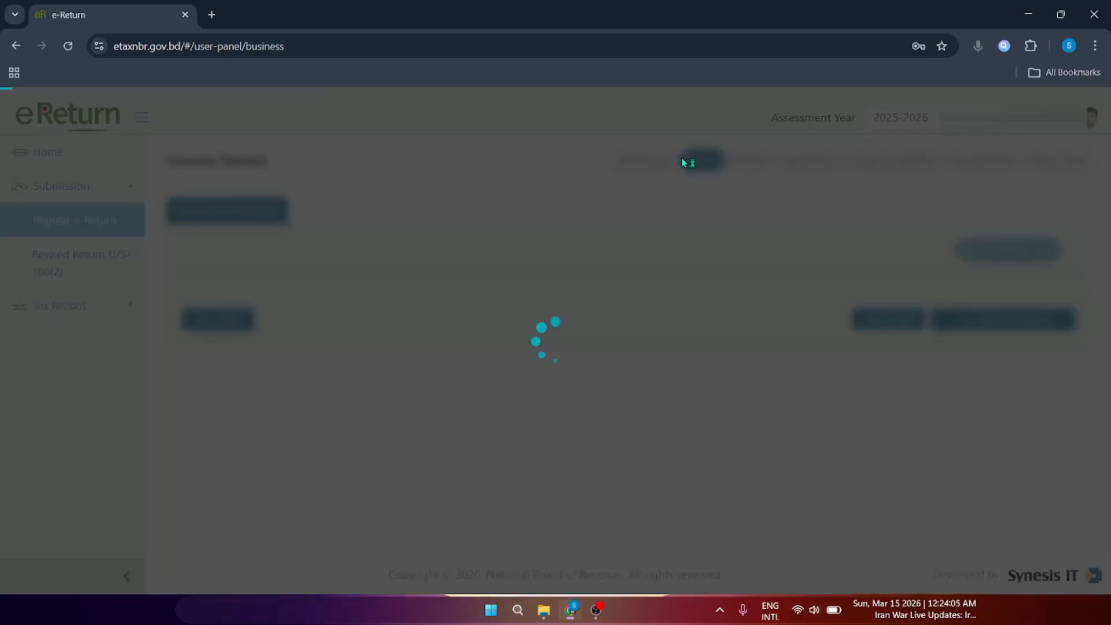
scroll(637, 348, "down", 7)
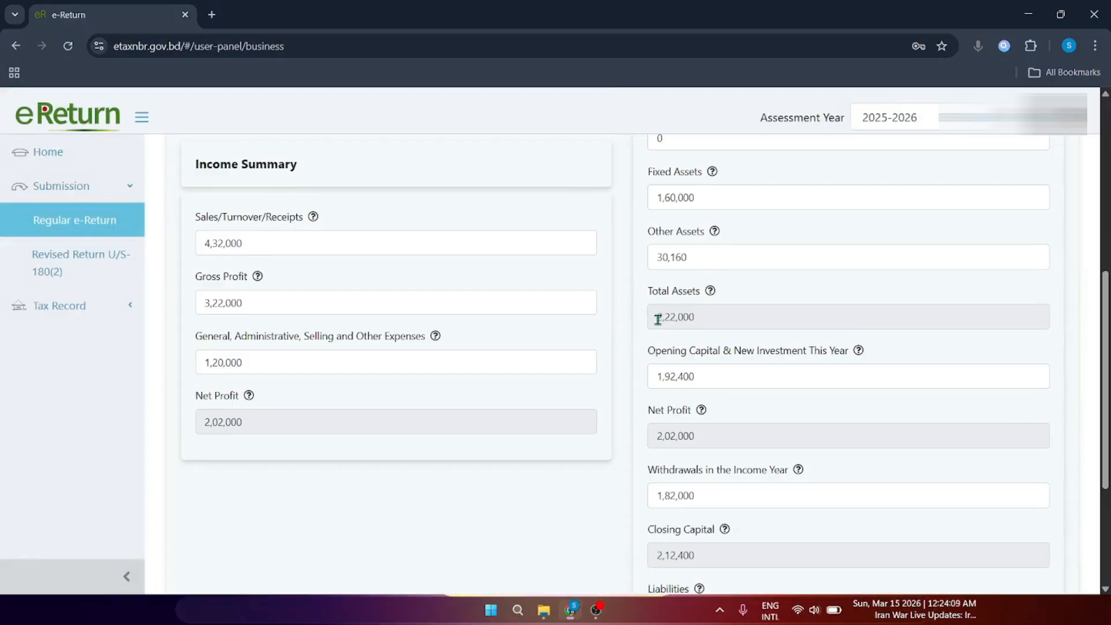
left_click_drag(658, 320, 708, 320)
left_click(689, 322)
left_click_drag(1105, 307, 1107, 137)
Step: On Assets & Liabilities, highlight the 2,22,000 business asset and 9,600 liabilities
left_click(906, 162)
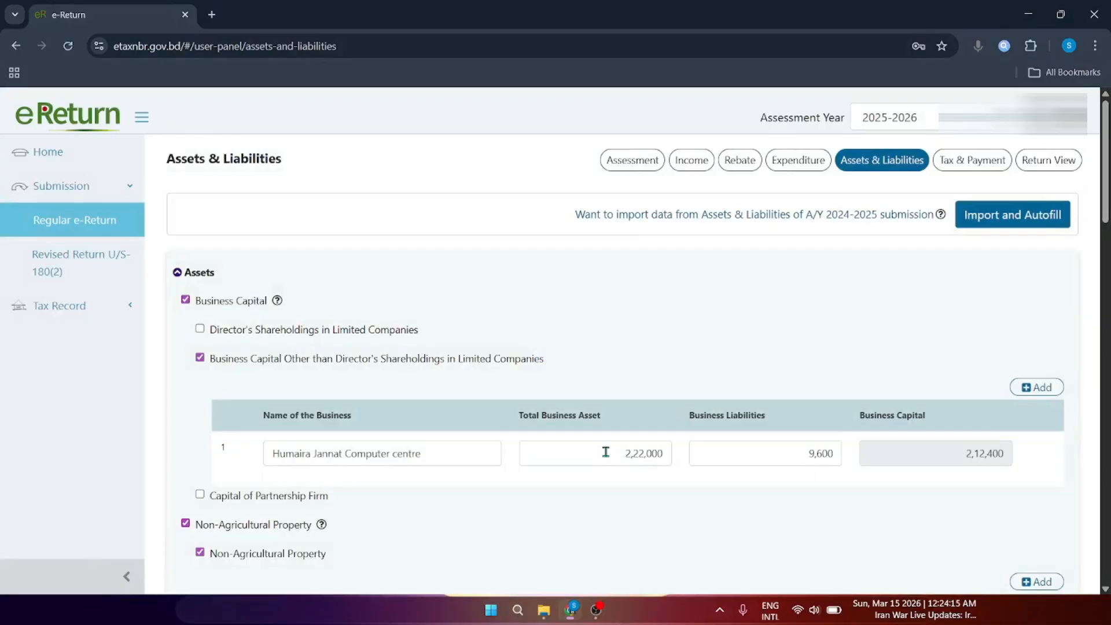
double_click(653, 456)
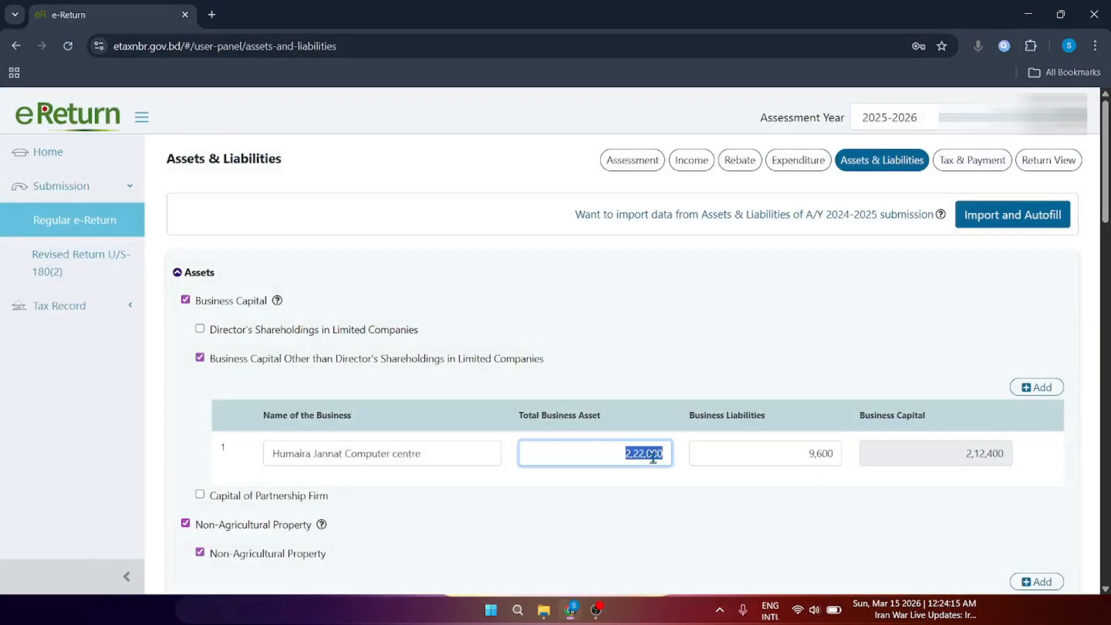
double_click(822, 453)
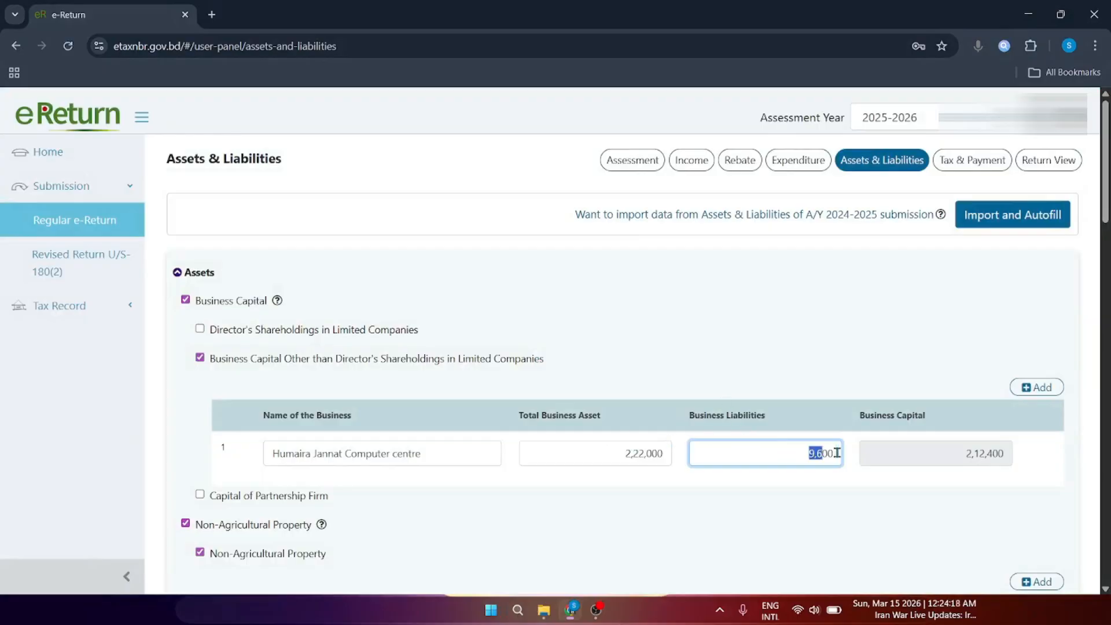
Step: Confirm the 9,600 liabilities amount in Income Details
left_click(691, 160)
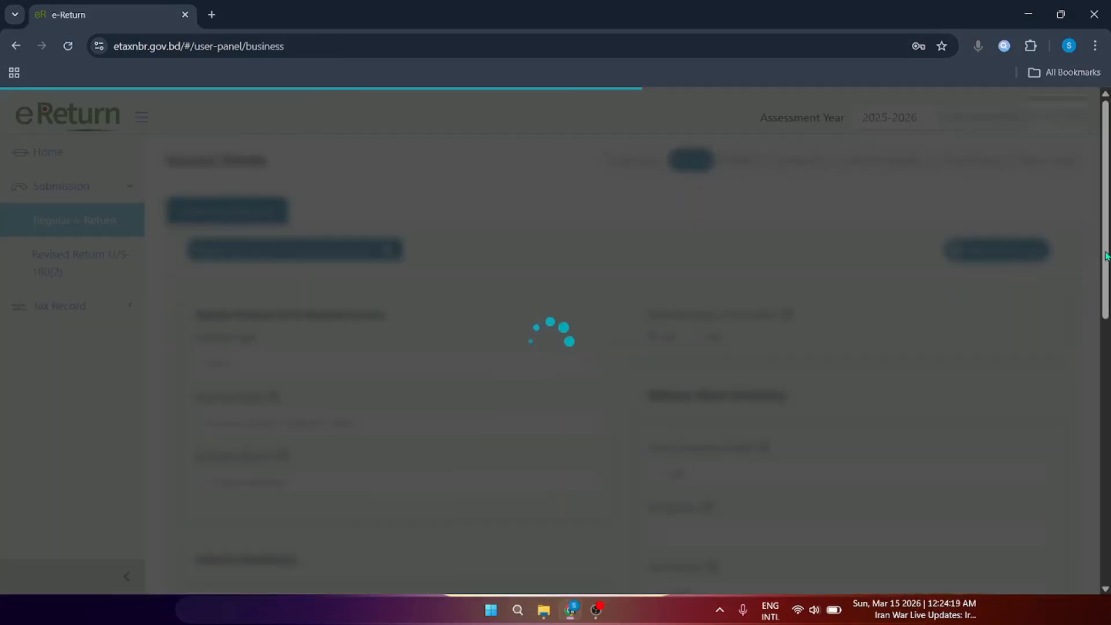
scroll(631, 460, "down", 10)
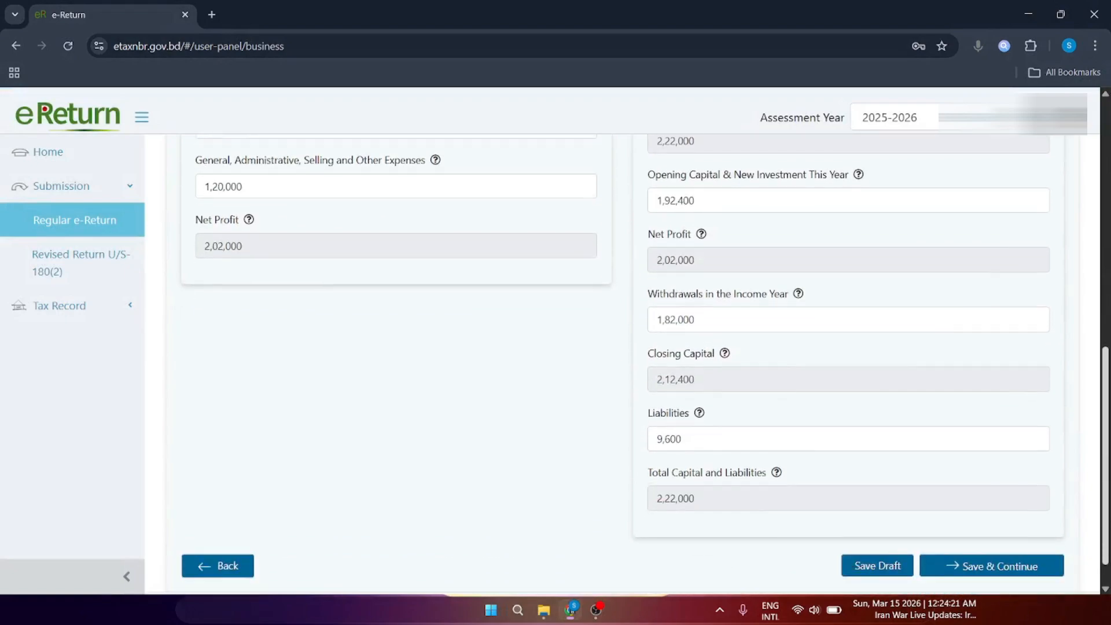
left_click_drag(647, 403, 644, 435)
left_click(689, 429)
left_click(757, 412)
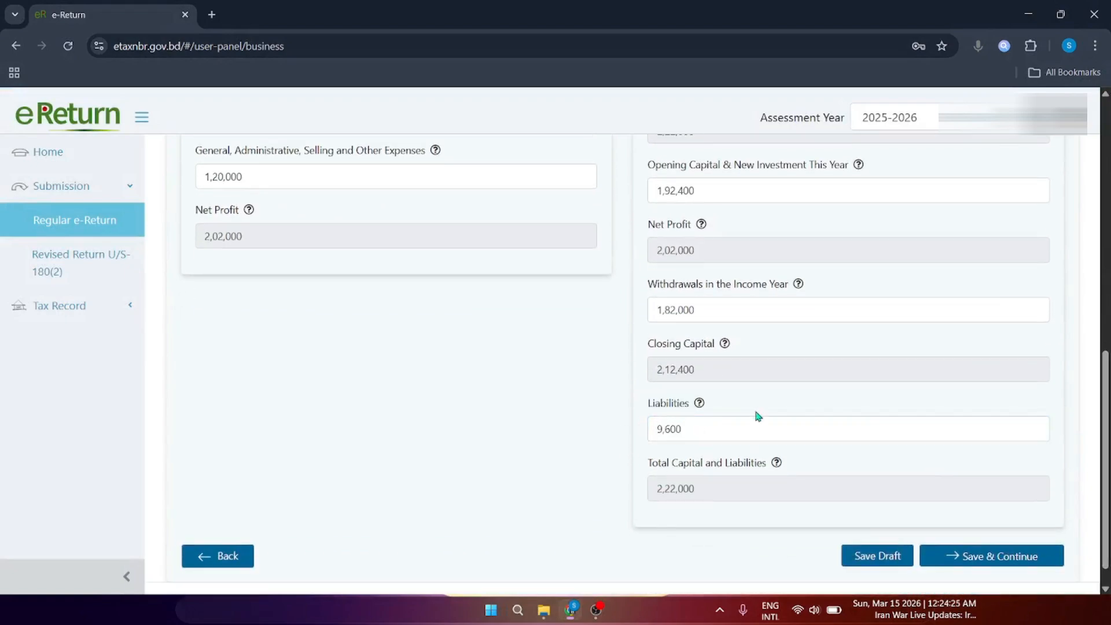
left_click_drag(1107, 414, 1085, 148)
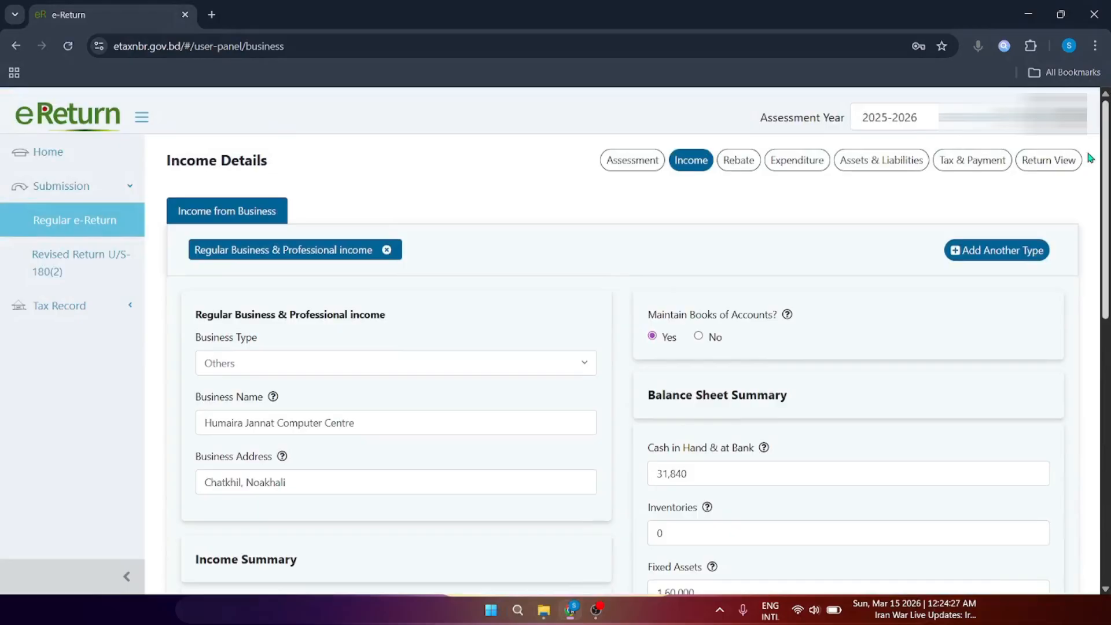
Step: Highlight the computed business capital of 2,12,400 on Assets & Liabilities
left_click(906, 167)
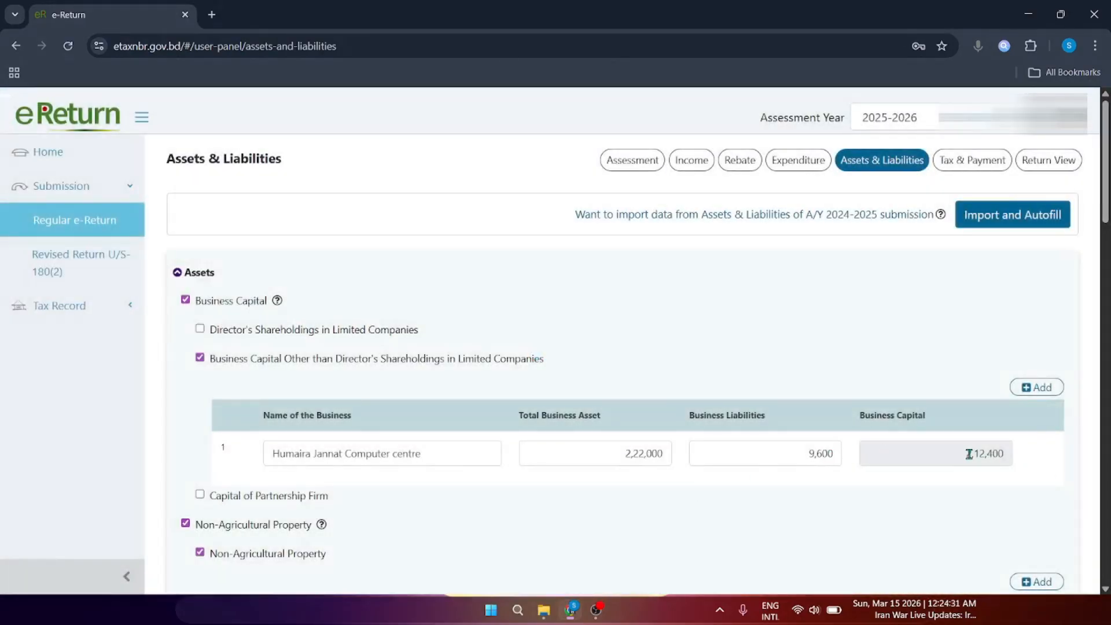
left_click_drag(965, 454, 1007, 454)
left_click(1000, 455)
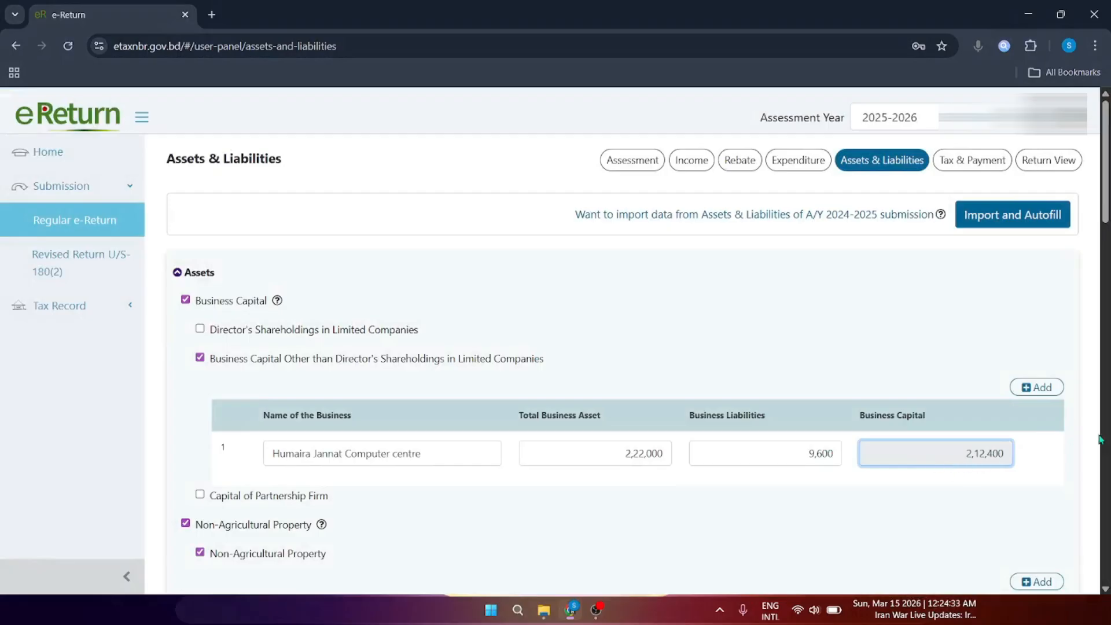
left_click_drag(1108, 200, 1087, 262)
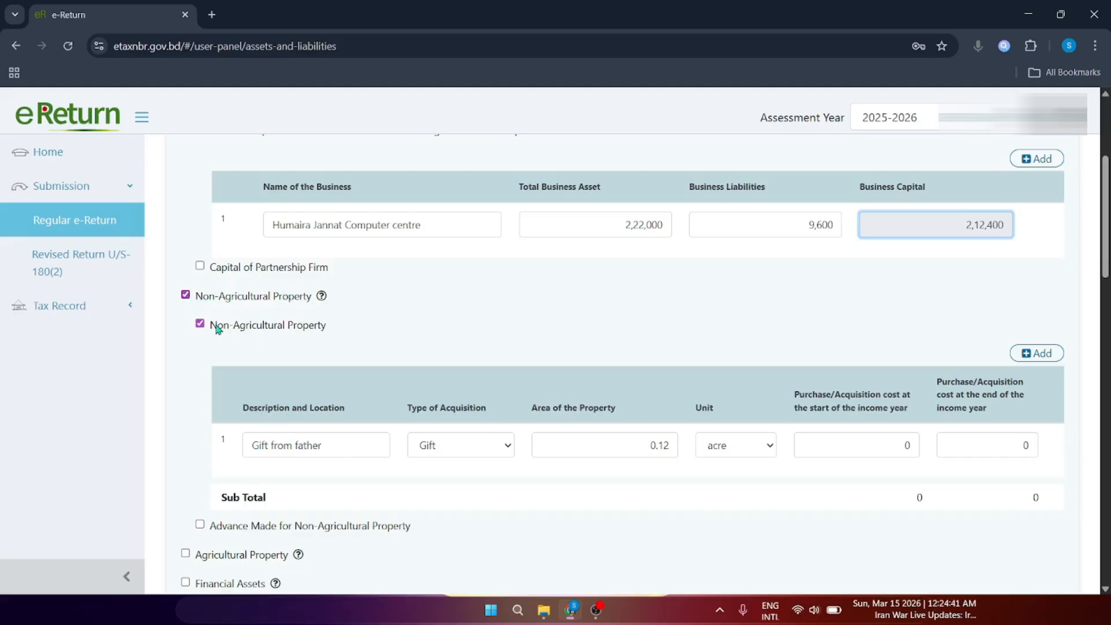
left_click_drag(358, 449, 244, 459)
left_click(351, 445)
left_click_drag(362, 447, 242, 451)
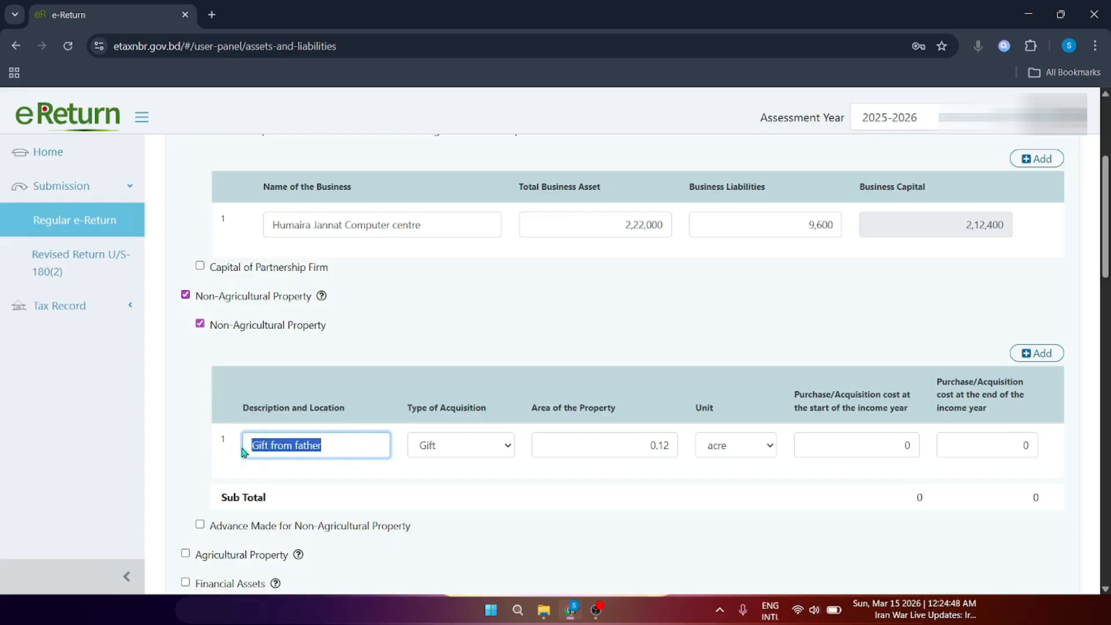
left_click(340, 447)
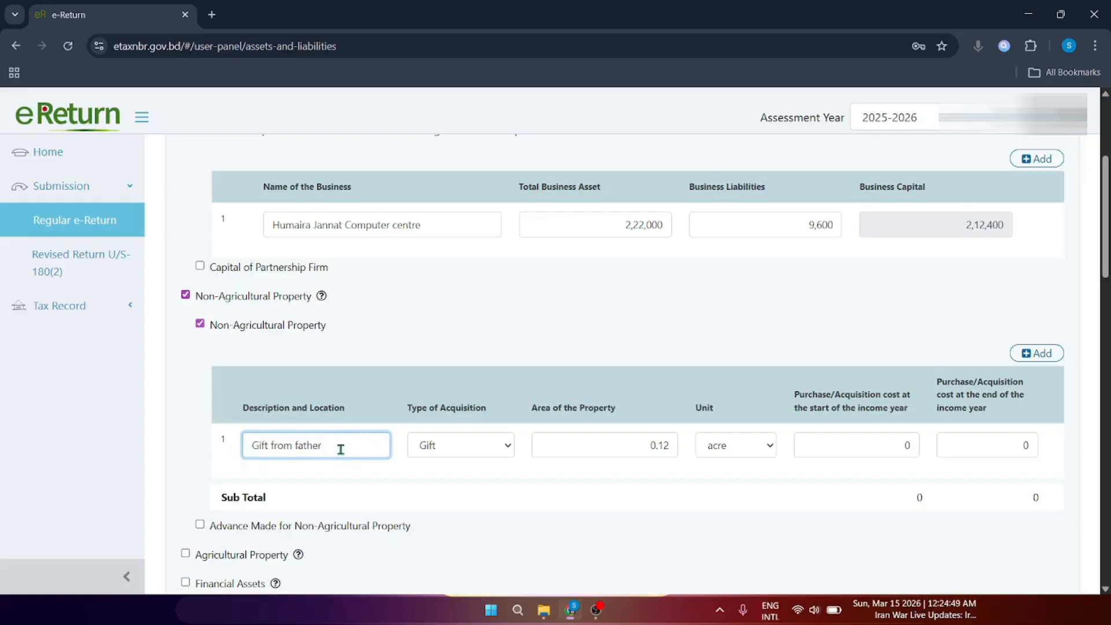
left_click_drag(340, 450, 240, 458)
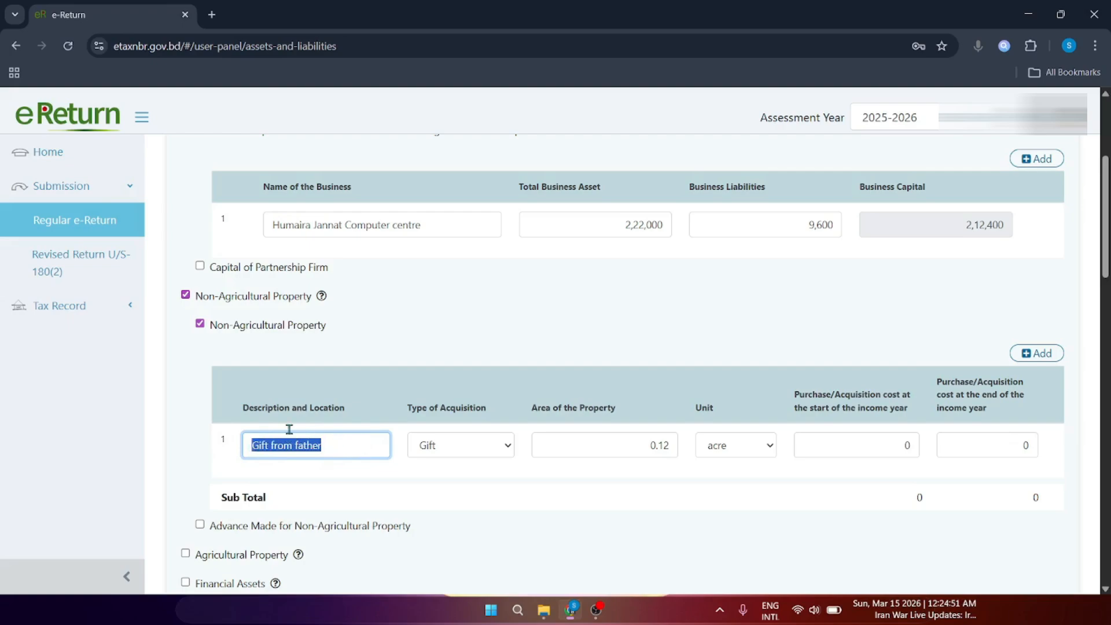
left_click(297, 412)
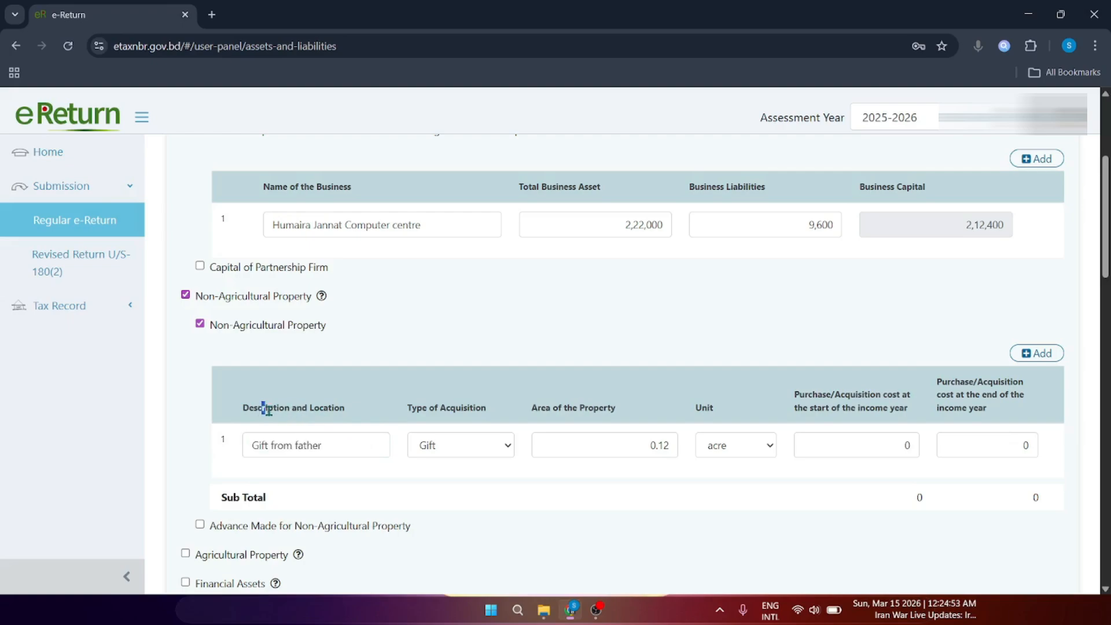
left_click_drag(267, 409, 320, 413)
left_click(320, 412)
left_click(464, 443)
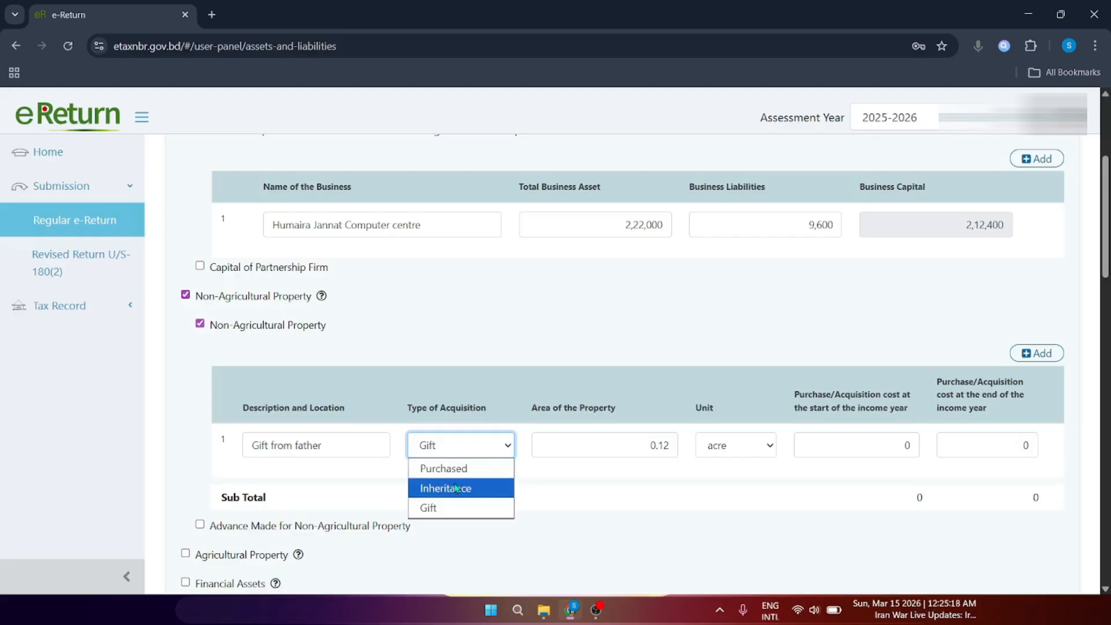
left_click(438, 509)
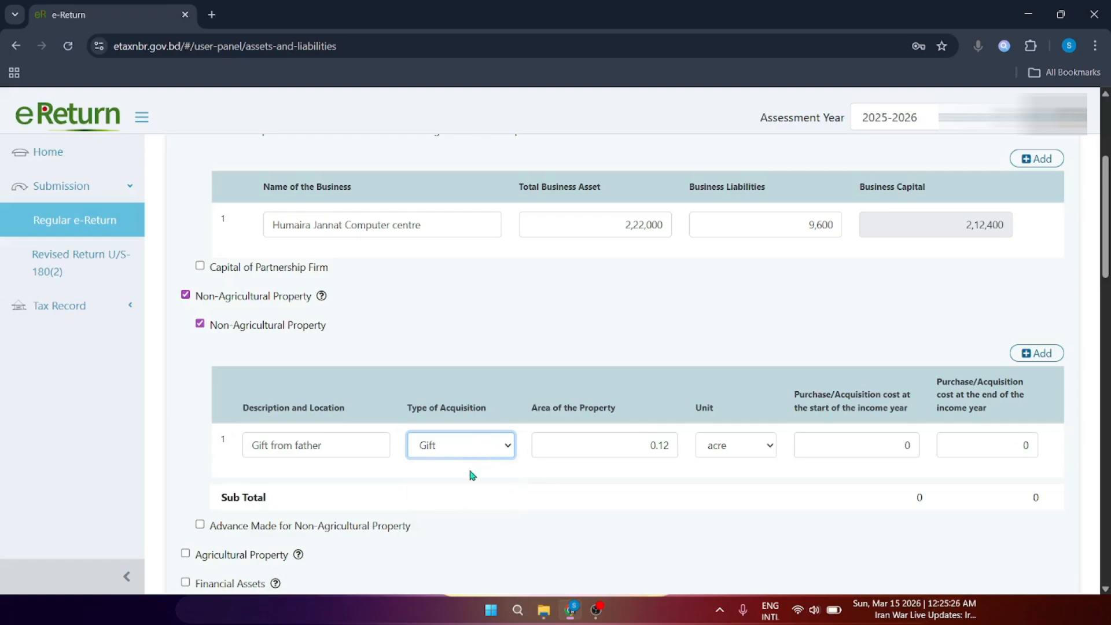
left_click_drag(634, 446, 658, 465)
left_click(668, 477)
left_click(670, 462)
left_click(669, 475)
left_click(723, 452)
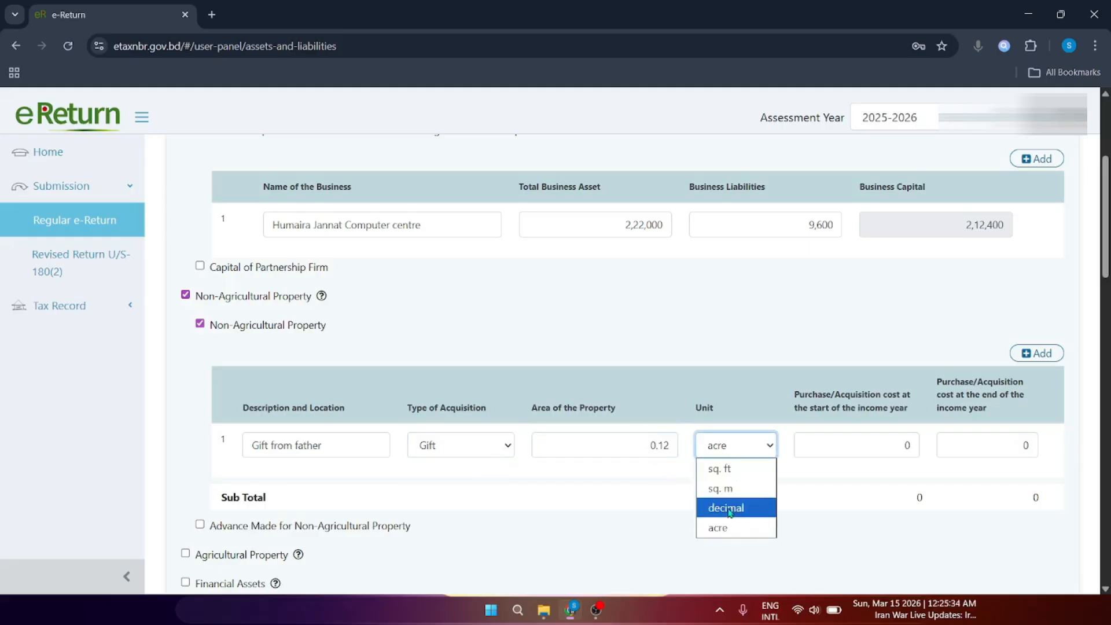
left_click(664, 508)
left_click(728, 458)
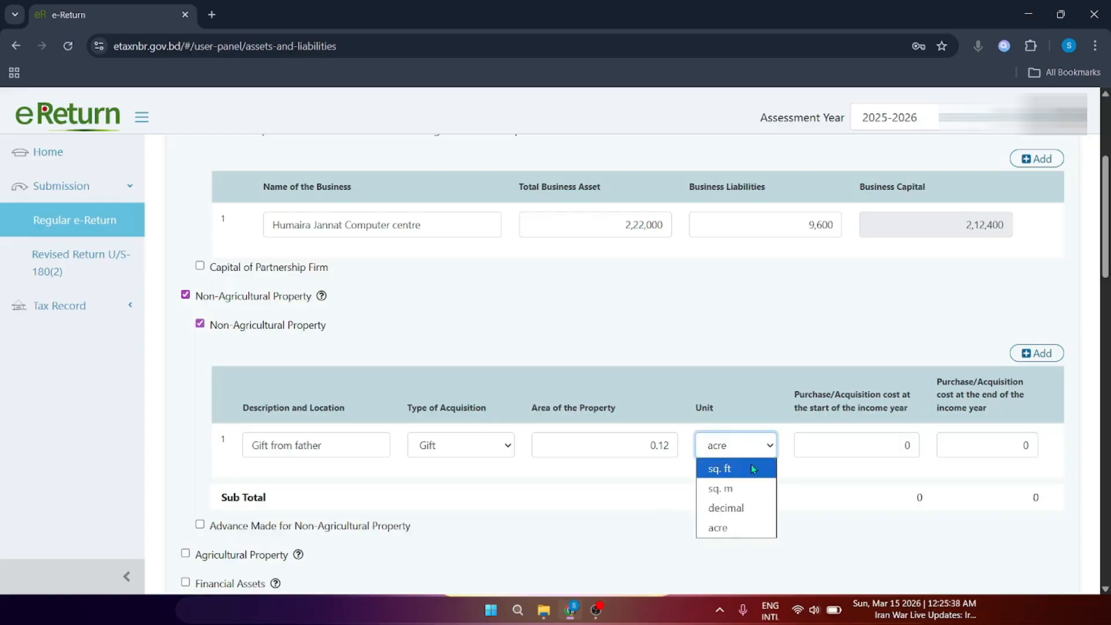
left_click(701, 521)
double_click(904, 444)
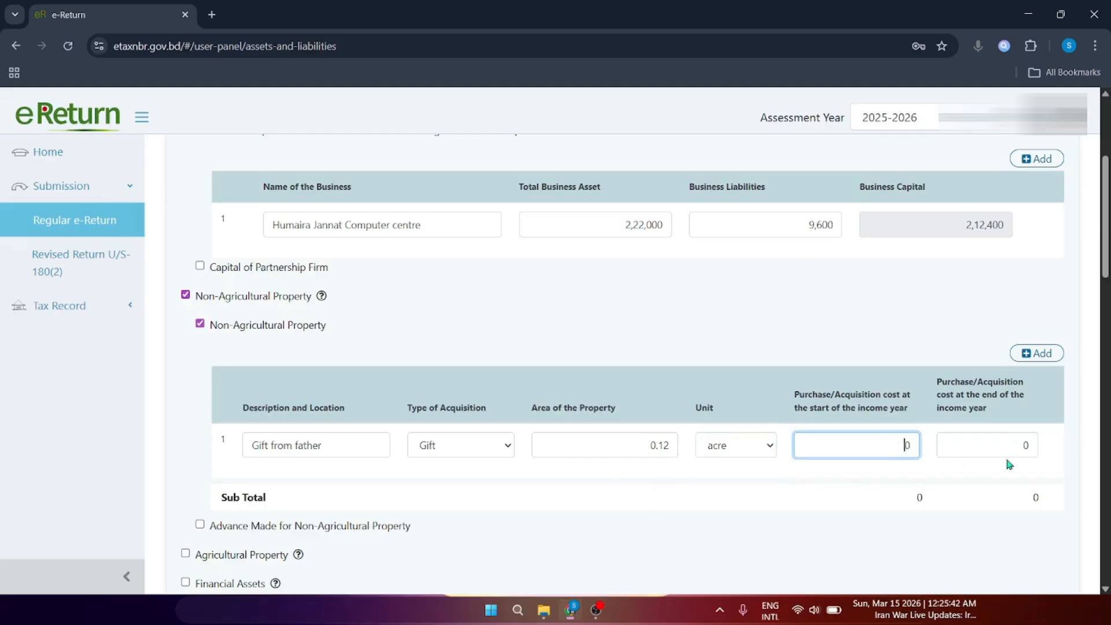
double_click(993, 444)
left_click(906, 444)
double_click(1007, 445)
left_click(890, 449)
left_click(460, 454)
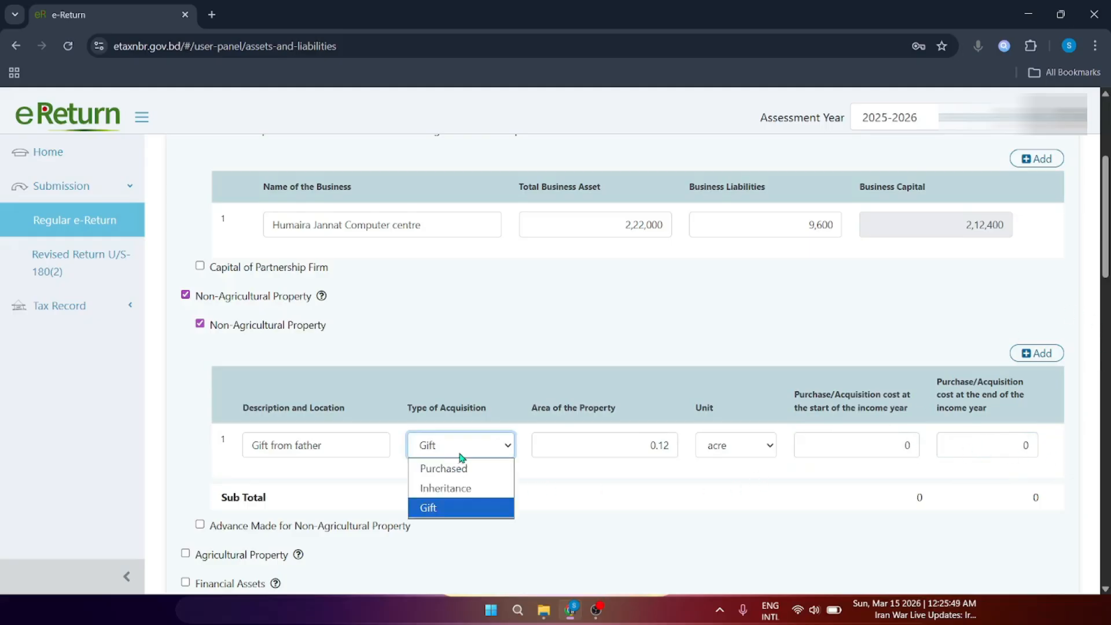
left_click(604, 400)
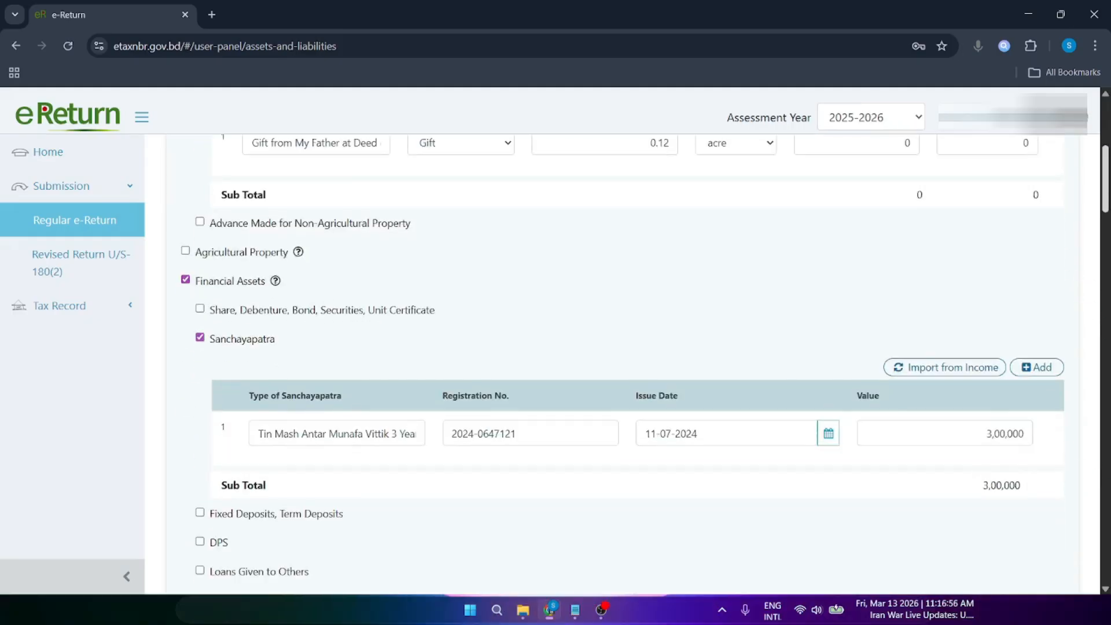
scroll(359, 241, "down", 1)
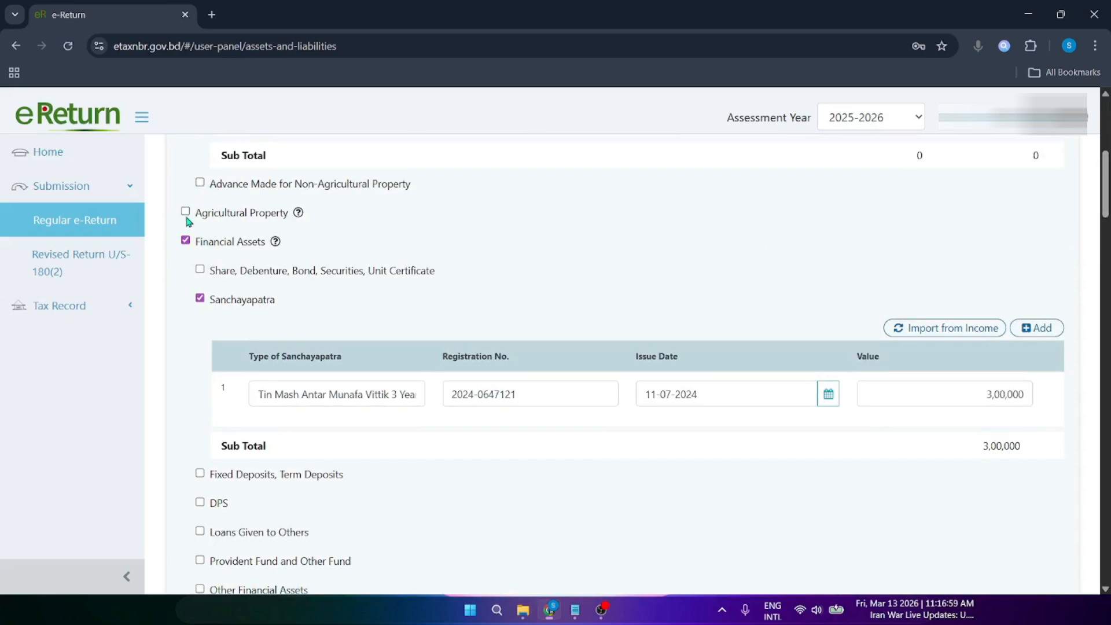
left_click_drag(208, 214, 283, 226)
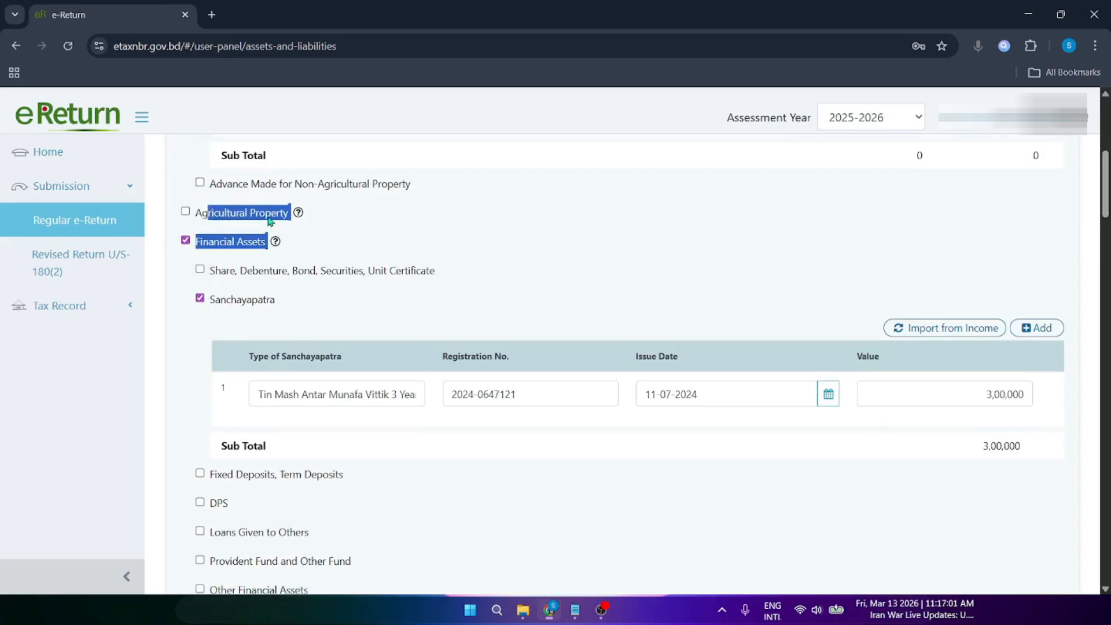
left_click(269, 220)
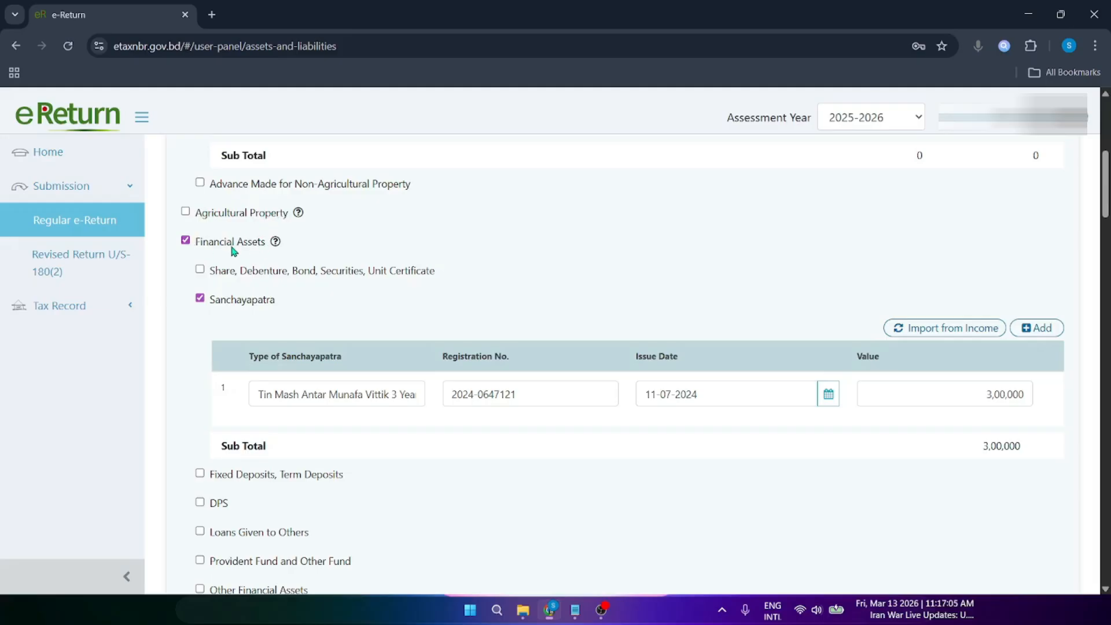
scroll(269, 376, "down", 7)
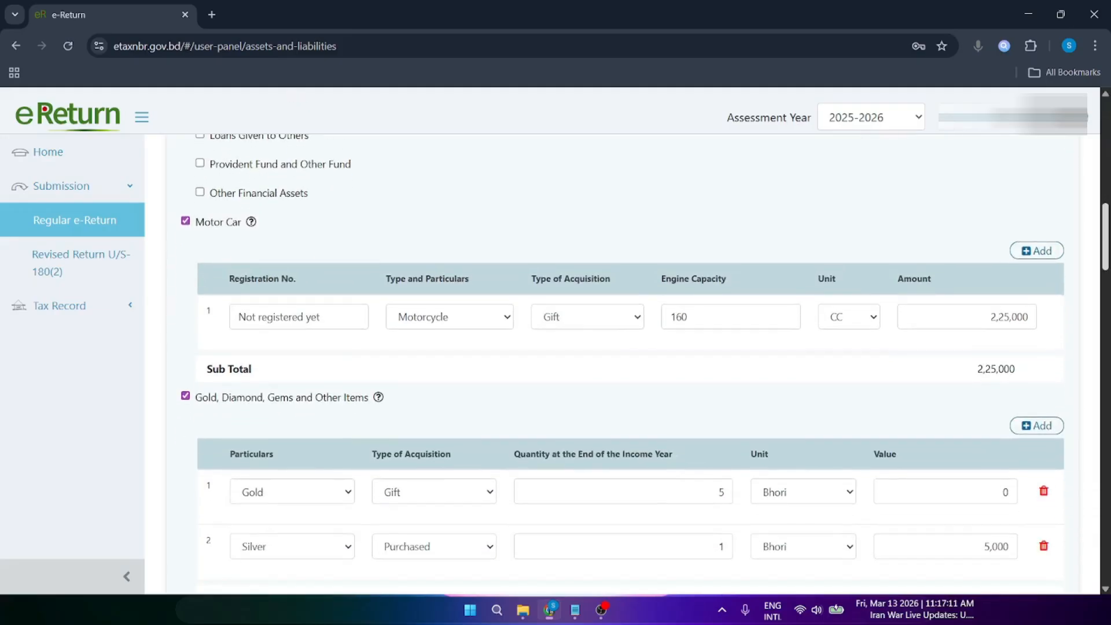
scroll(452, 222, "up", 5)
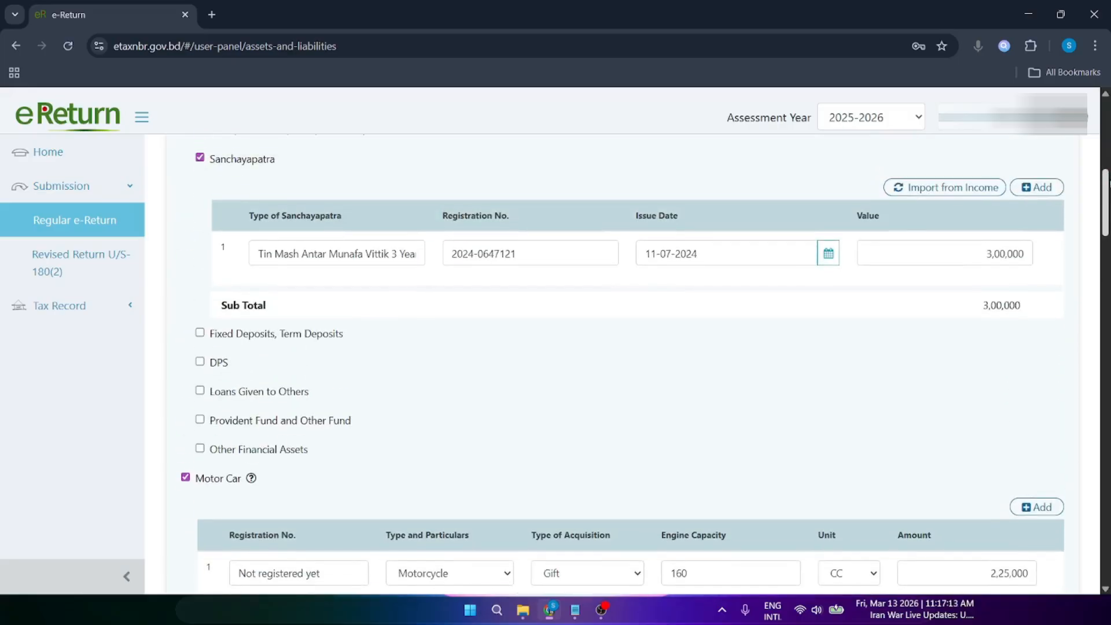
scroll(283, 377, "down", 5)
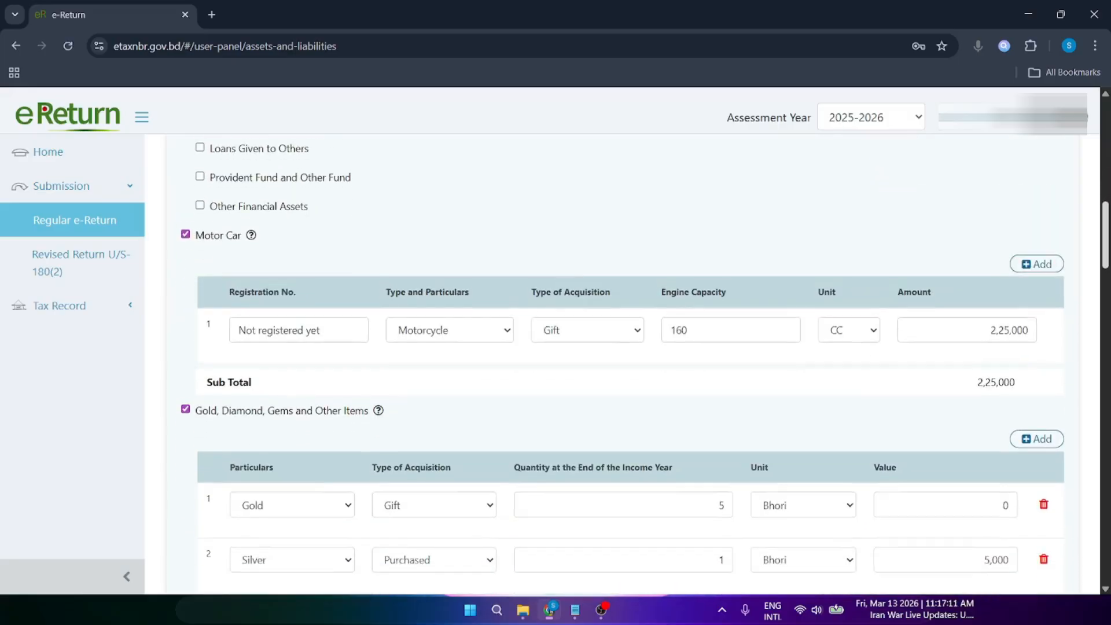
scroll(264, 230, "up", 5)
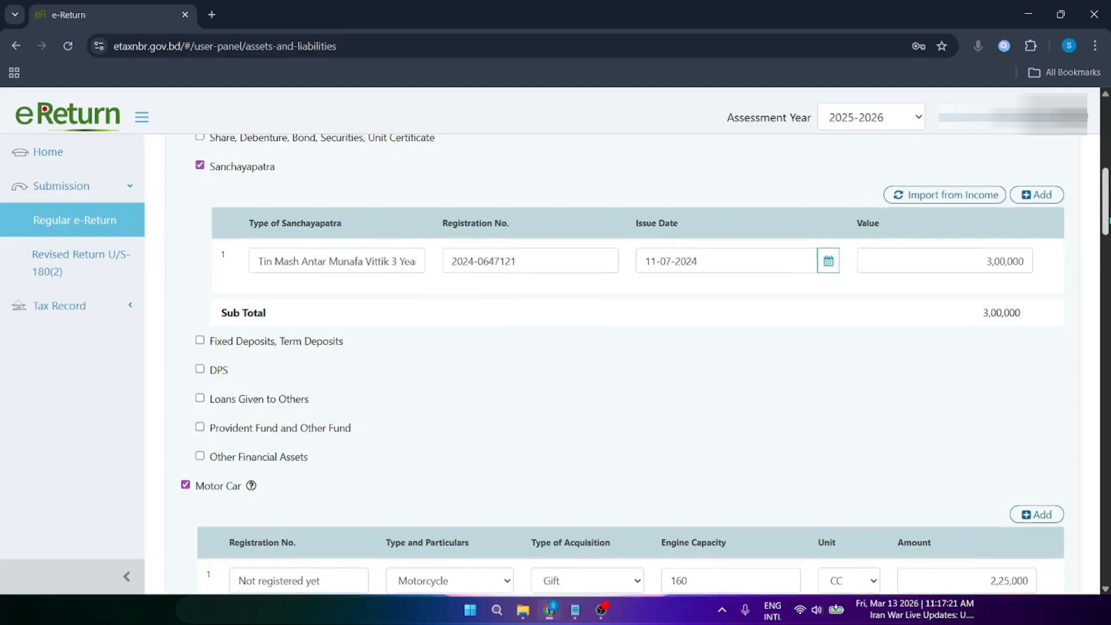
scroll(210, 193, "down", 6)
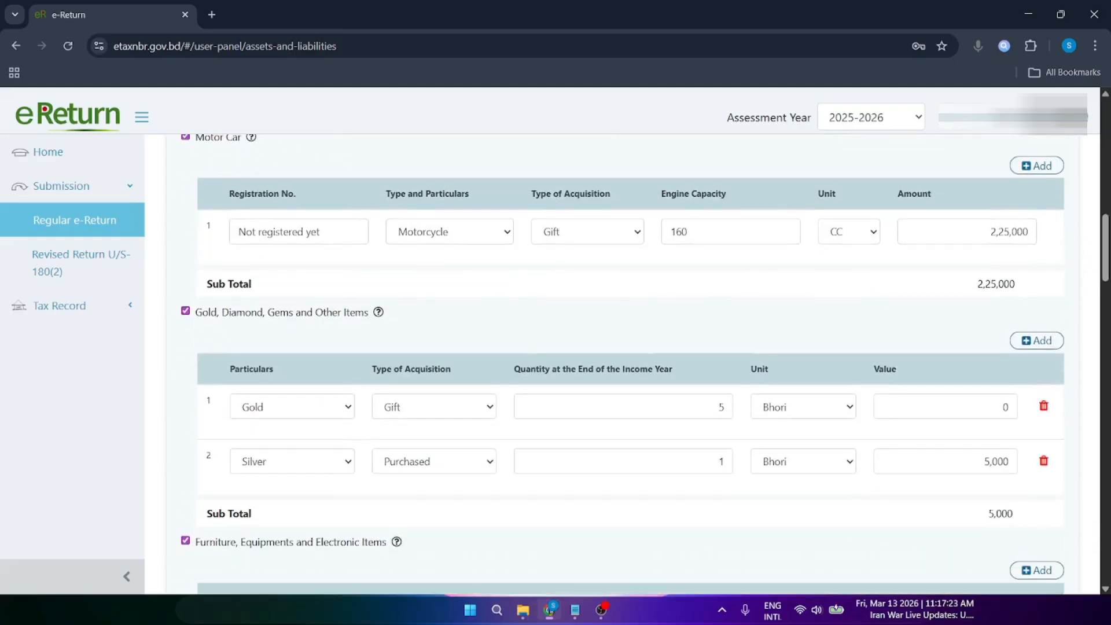
scroll(211, 194, "up", 3)
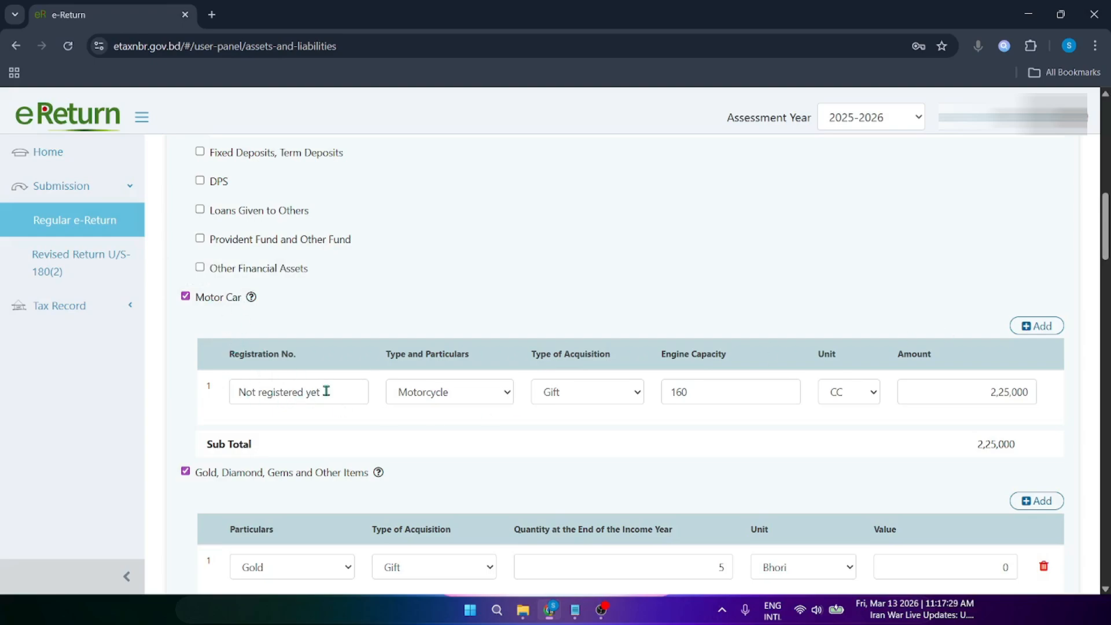
Step: Highlight the motorcycle's 'Not registered yet' registration text
left_click_drag(326, 391, 221, 408)
left_click(220, 409)
left_click_drag(320, 396, 218, 399)
left_click(218, 399)
left_click_drag(338, 394, 223, 410)
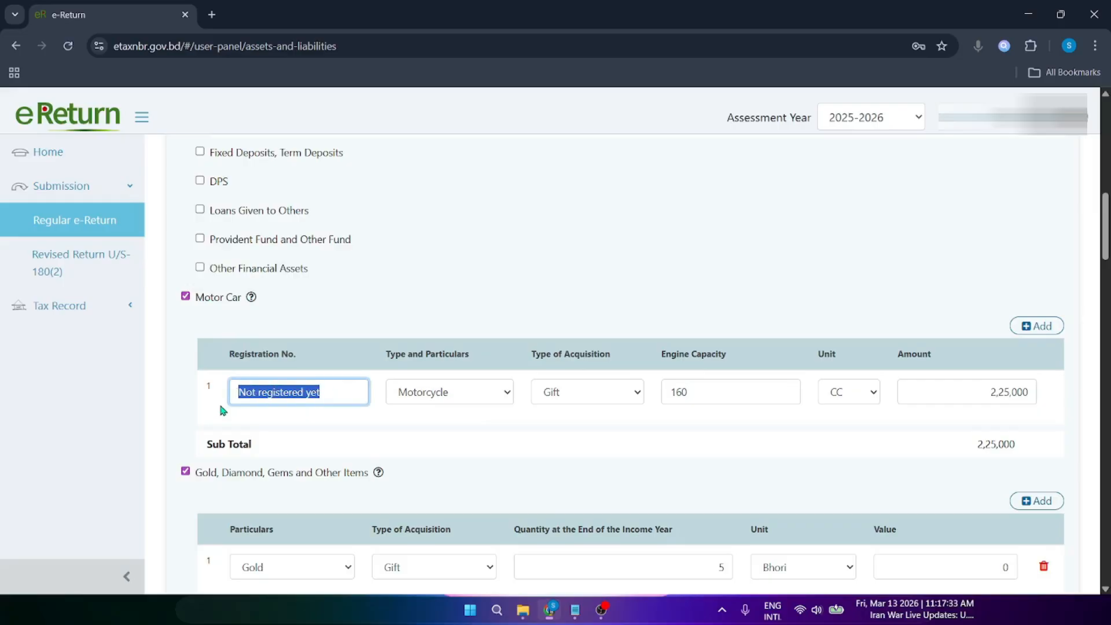
left_click(221, 410)
left_click(328, 399)
left_click_drag(339, 392, 204, 402)
left_click(193, 419)
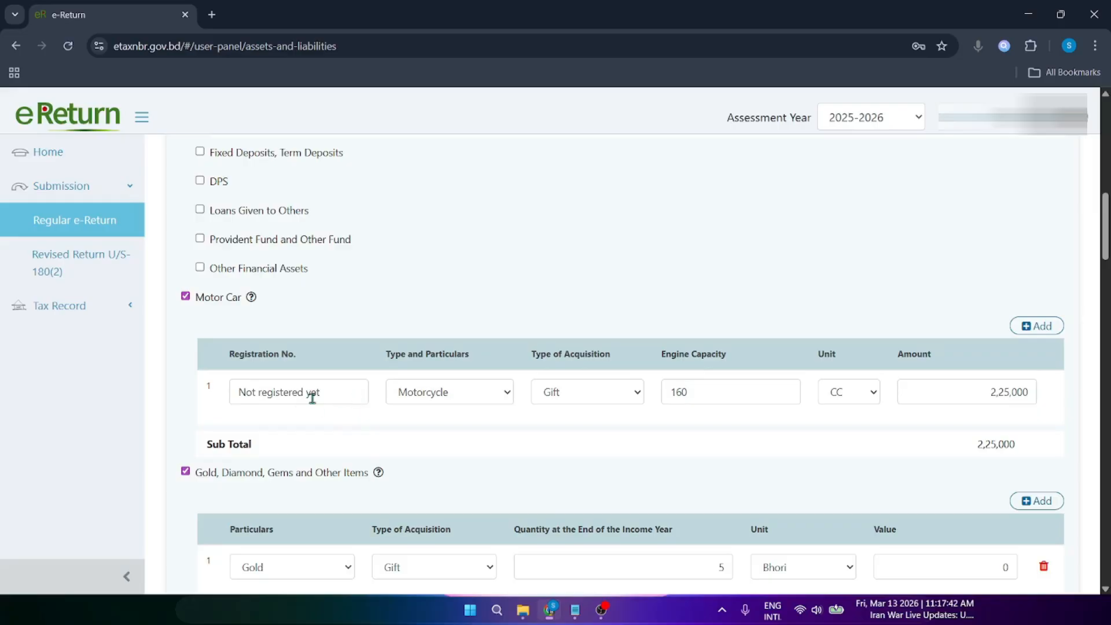
Step: Keep Motorcycle as vehicle type and Gift as acquisition, noting the 160 CC engine capacity
left_click(447, 397)
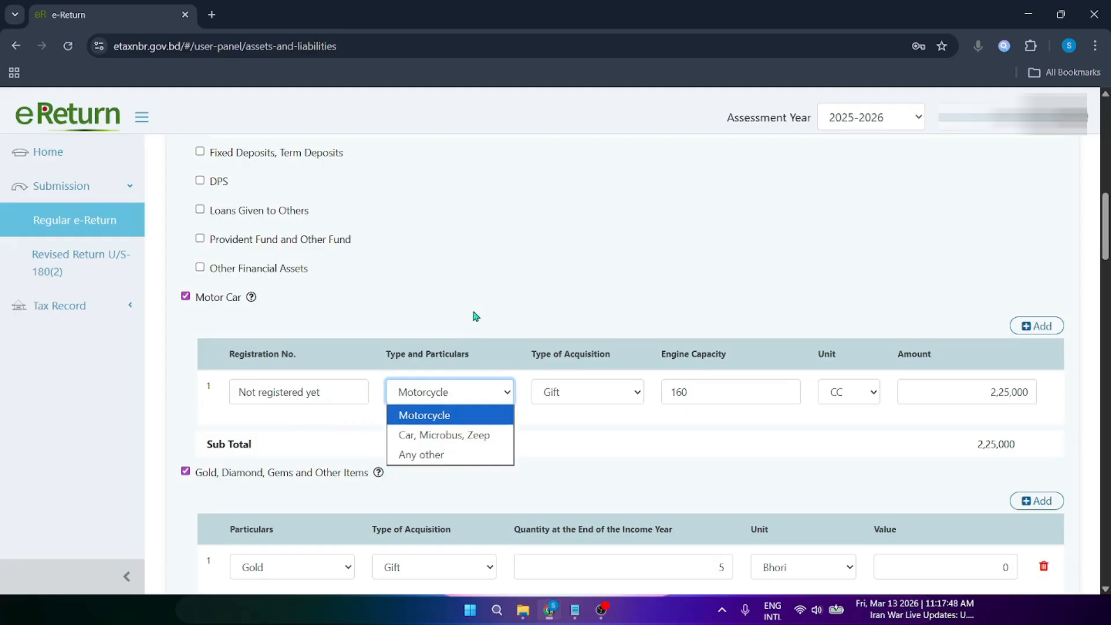
left_click(493, 318)
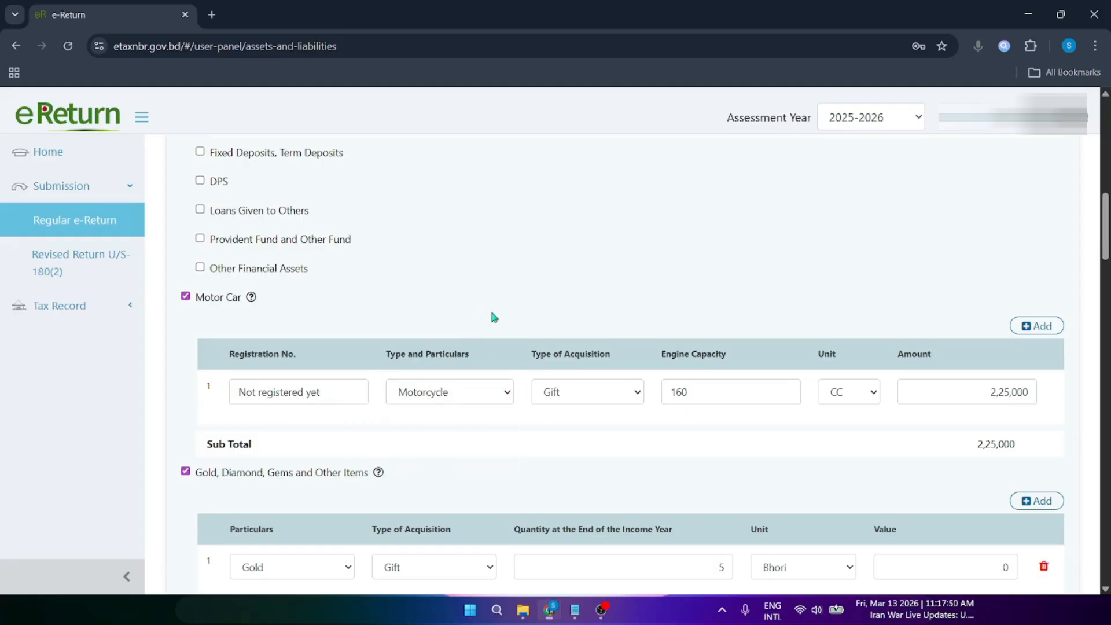
left_click(602, 397)
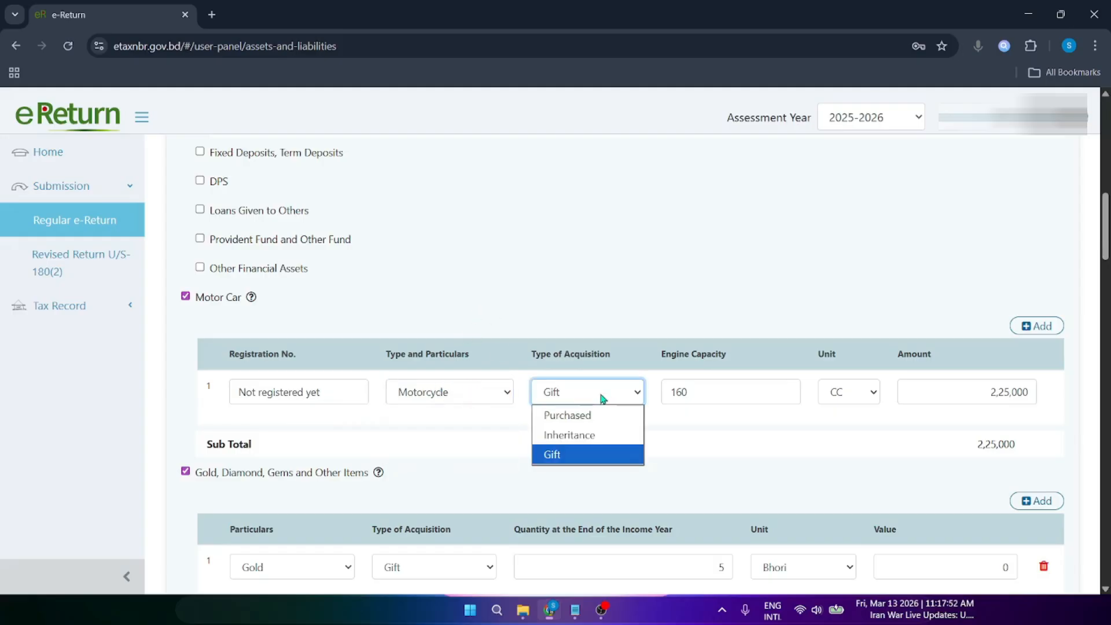
left_click(588, 462)
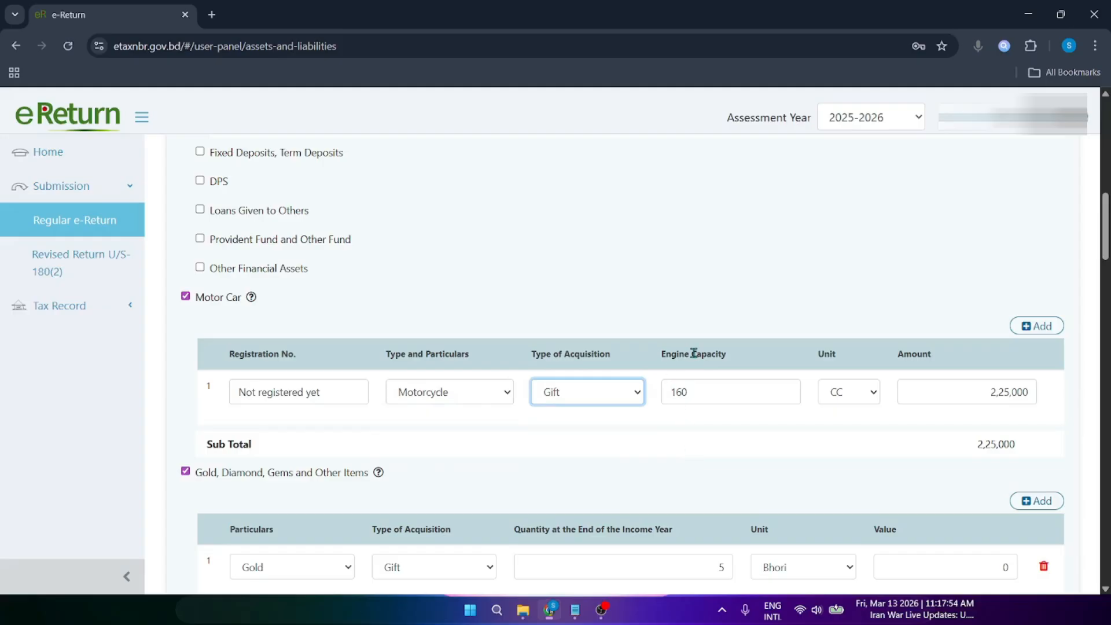
left_click_drag(666, 354, 711, 355)
left_click(716, 372)
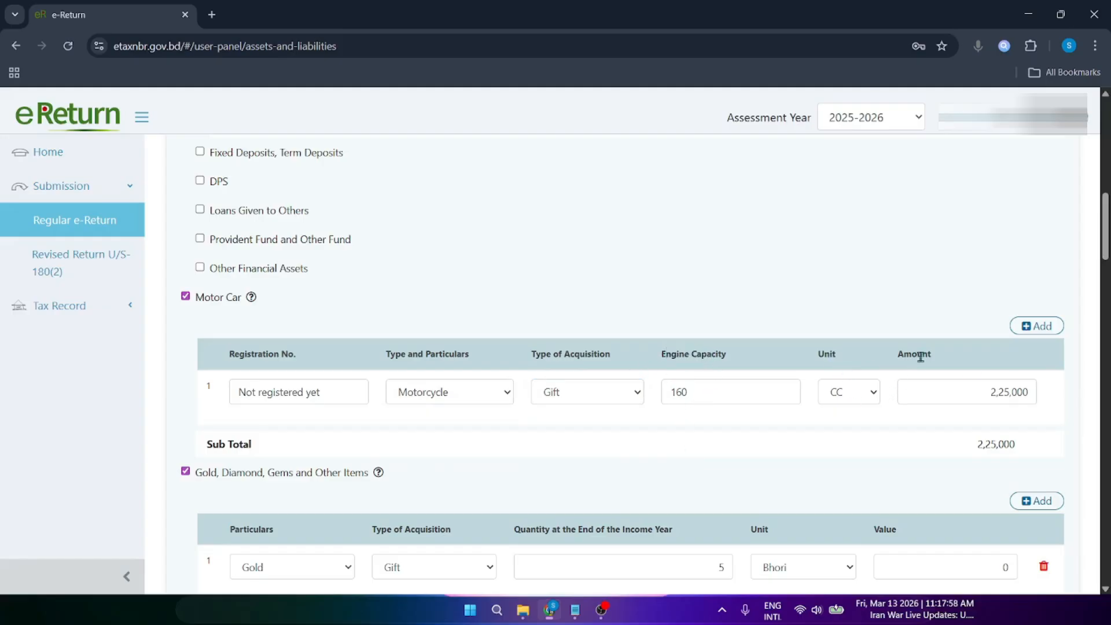
scroll(1102, 237, "down", 4)
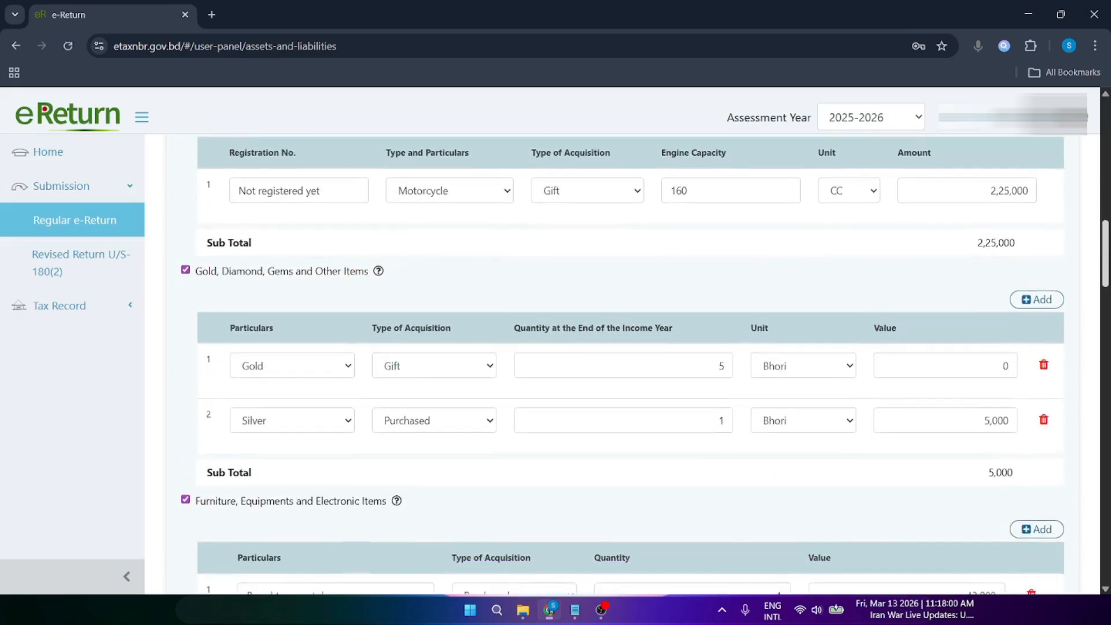
left_click_drag(208, 225, 345, 231)
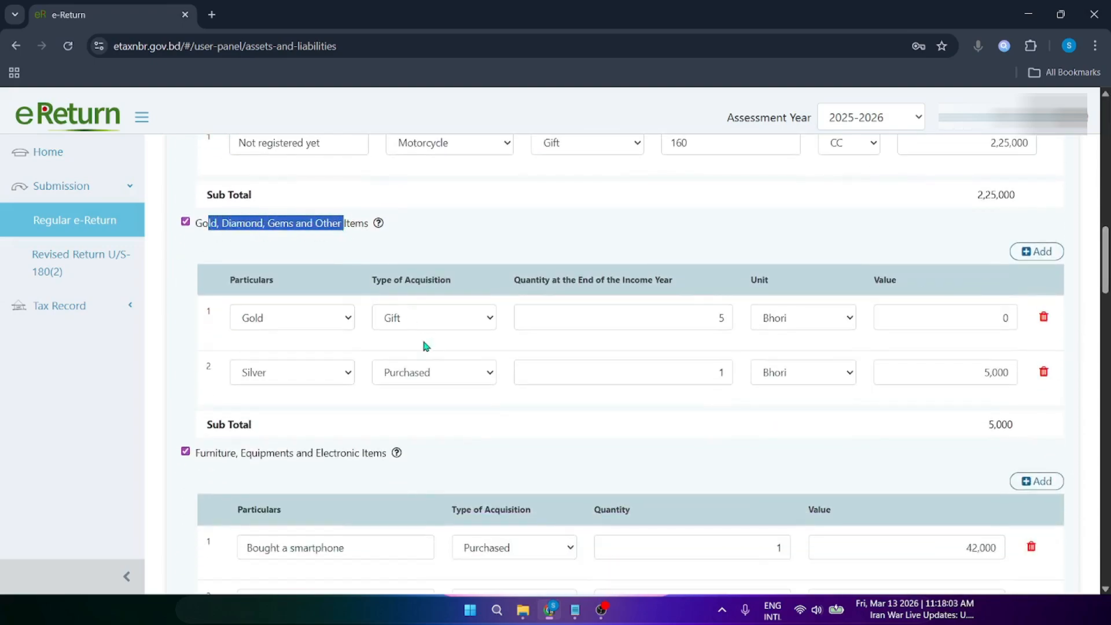
left_click(314, 227)
left_click(276, 326)
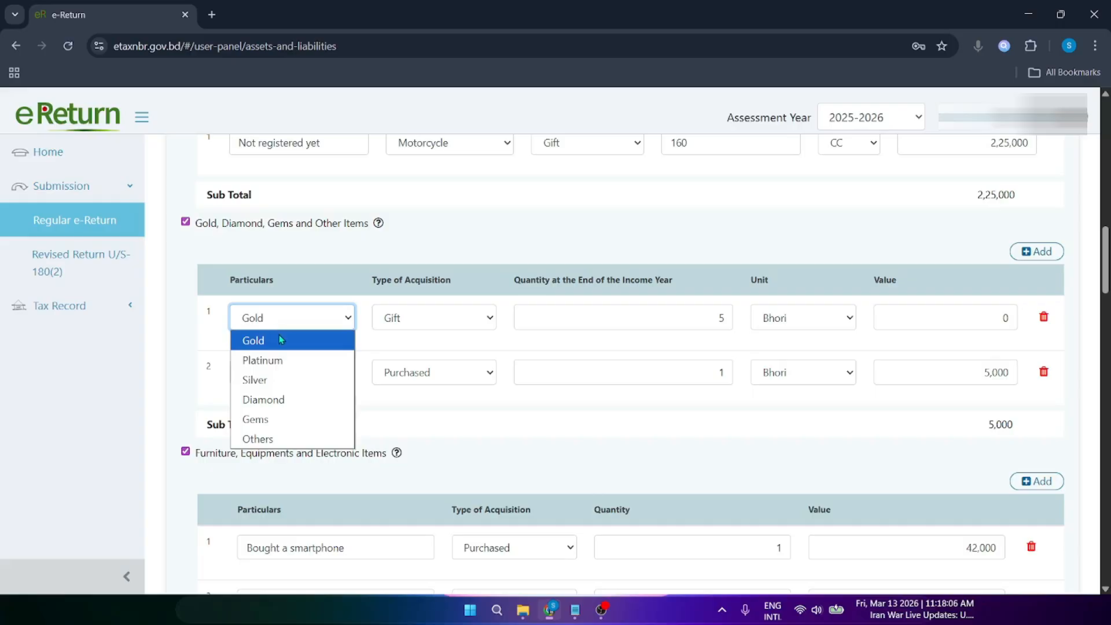
left_click(335, 318)
left_click(433, 318)
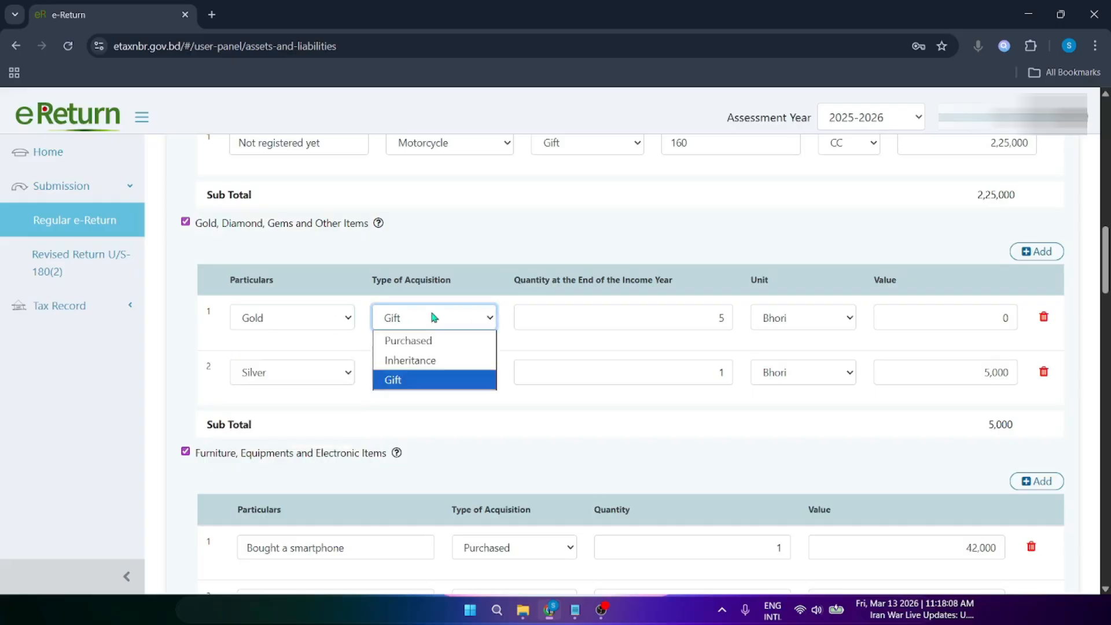
left_click(434, 318)
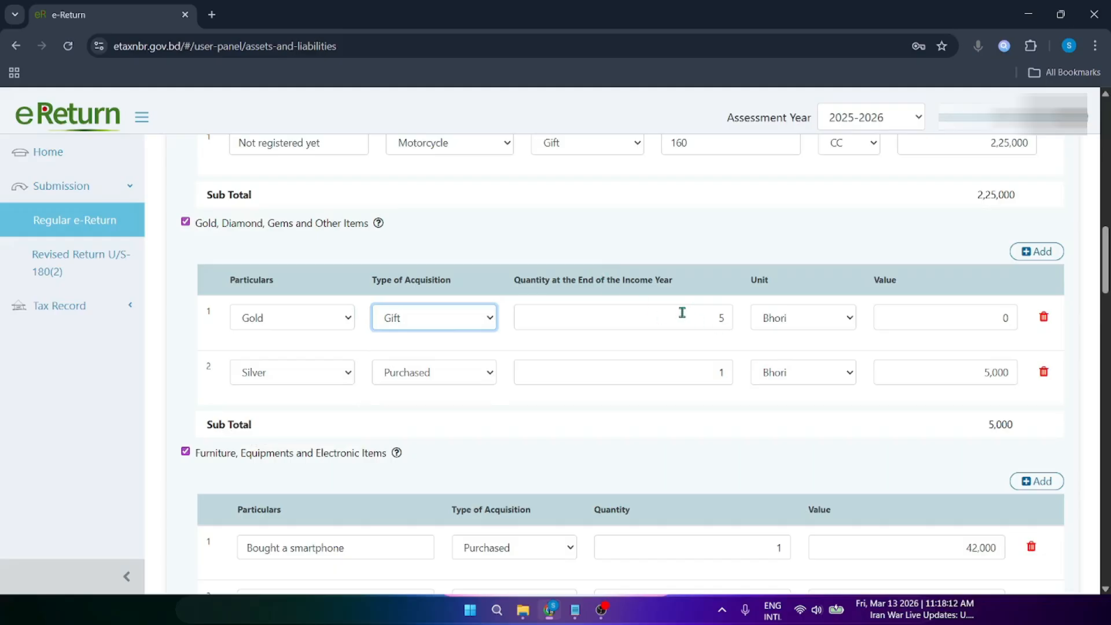
left_click(790, 314)
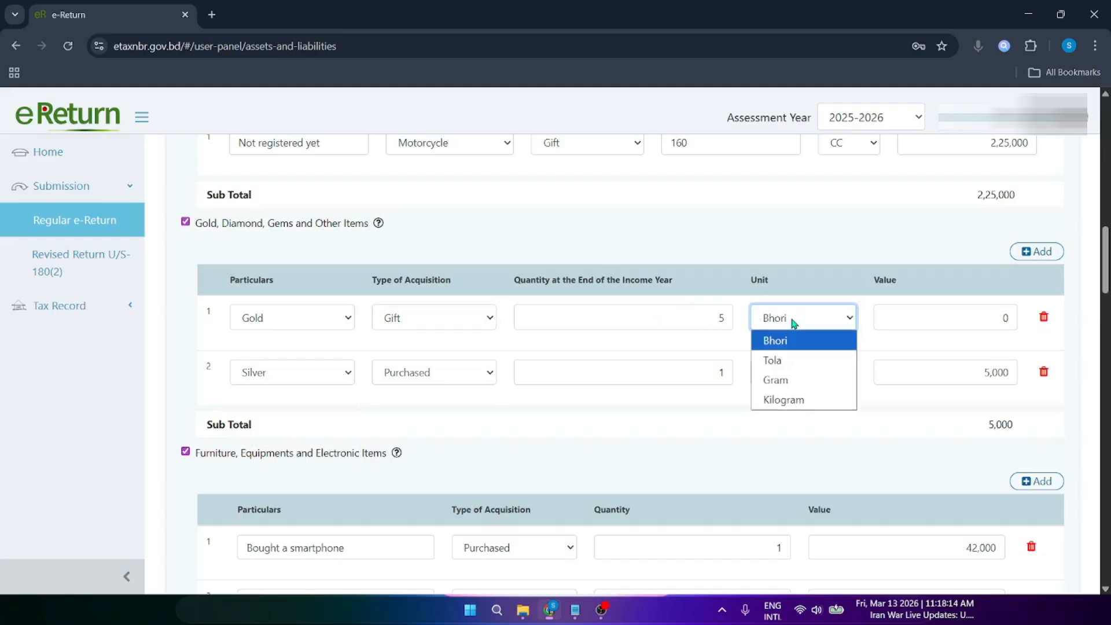
left_click(792, 318)
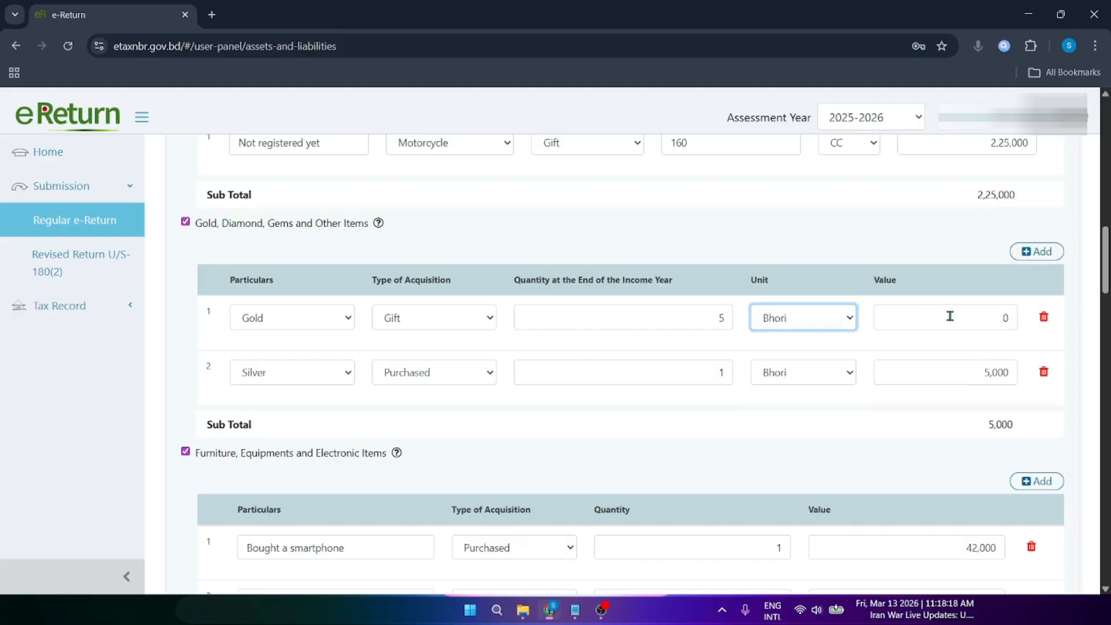
scroll(827, 336, "down", 2)
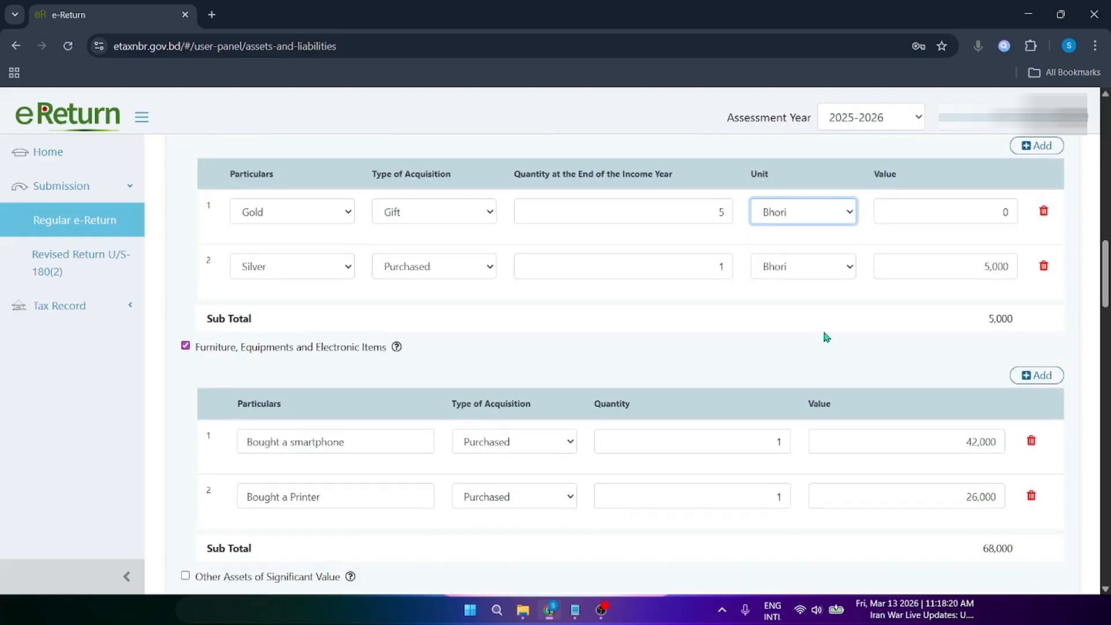
left_click(277, 276)
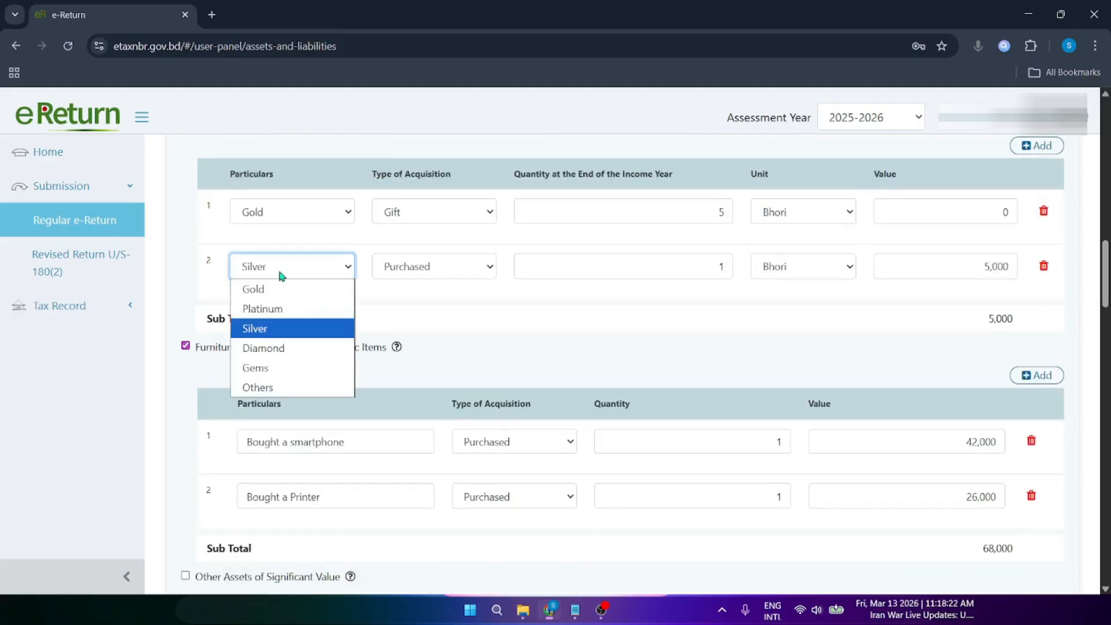
left_click(282, 276)
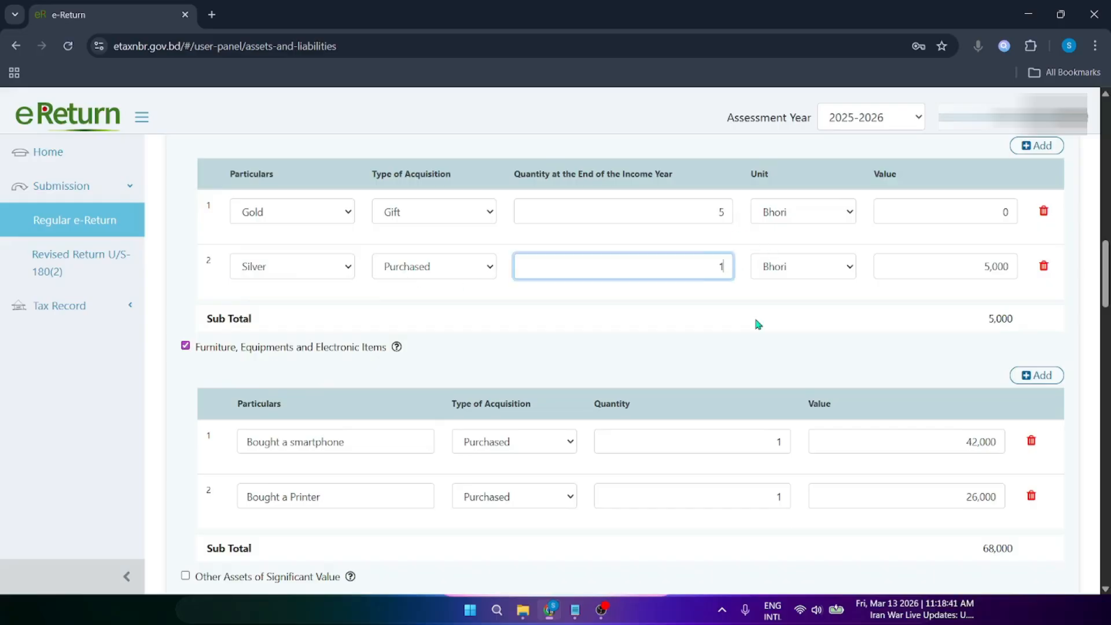
left_click(755, 316)
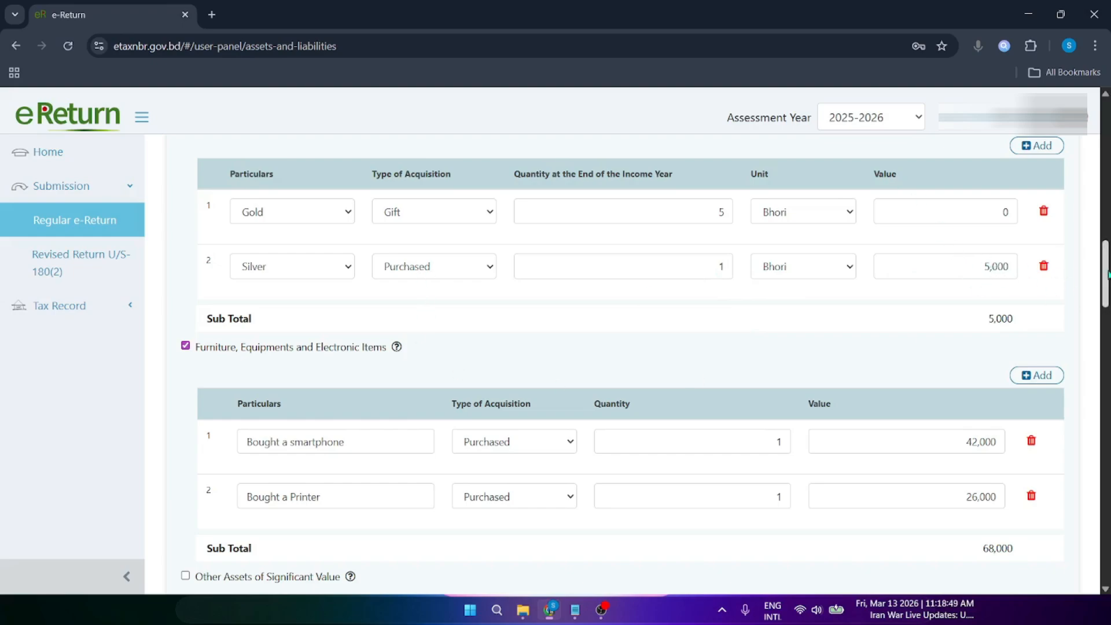
left_click_drag(1109, 275, 1109, 286)
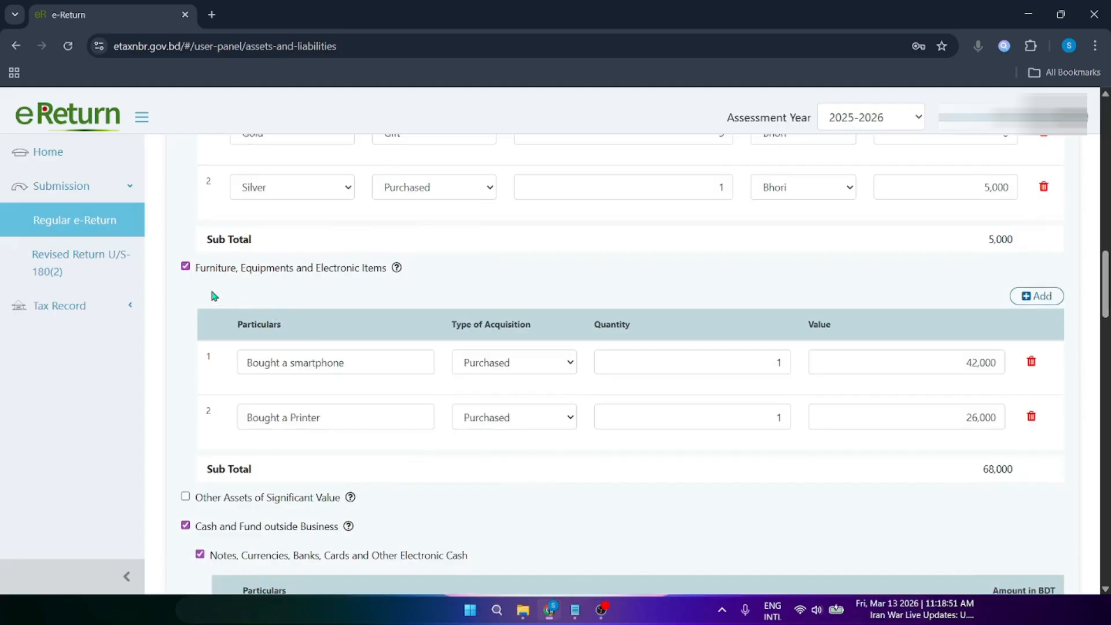
left_click_drag(208, 276, 330, 275)
left_click(330, 276)
left_click_drag(219, 270, 375, 273)
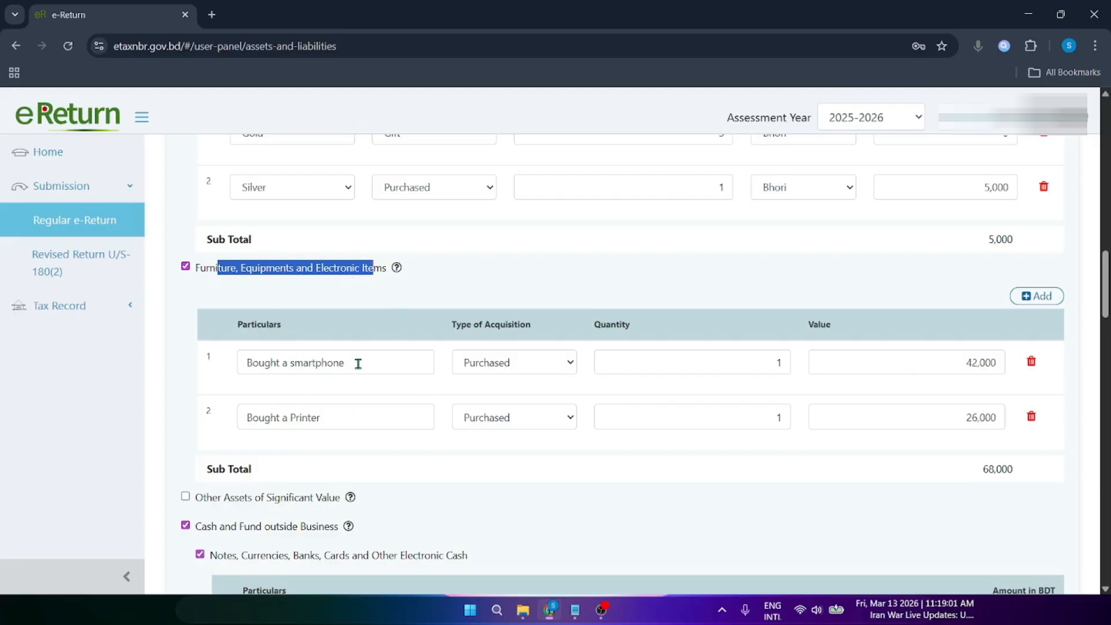
left_click(266, 322)
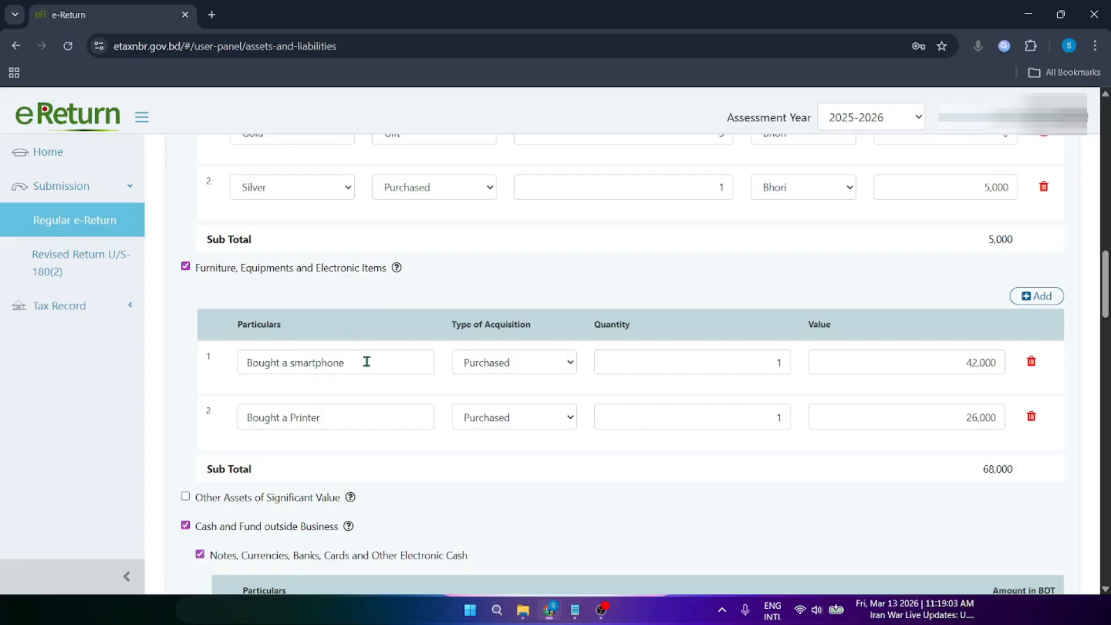
left_click_drag(375, 357, 206, 362)
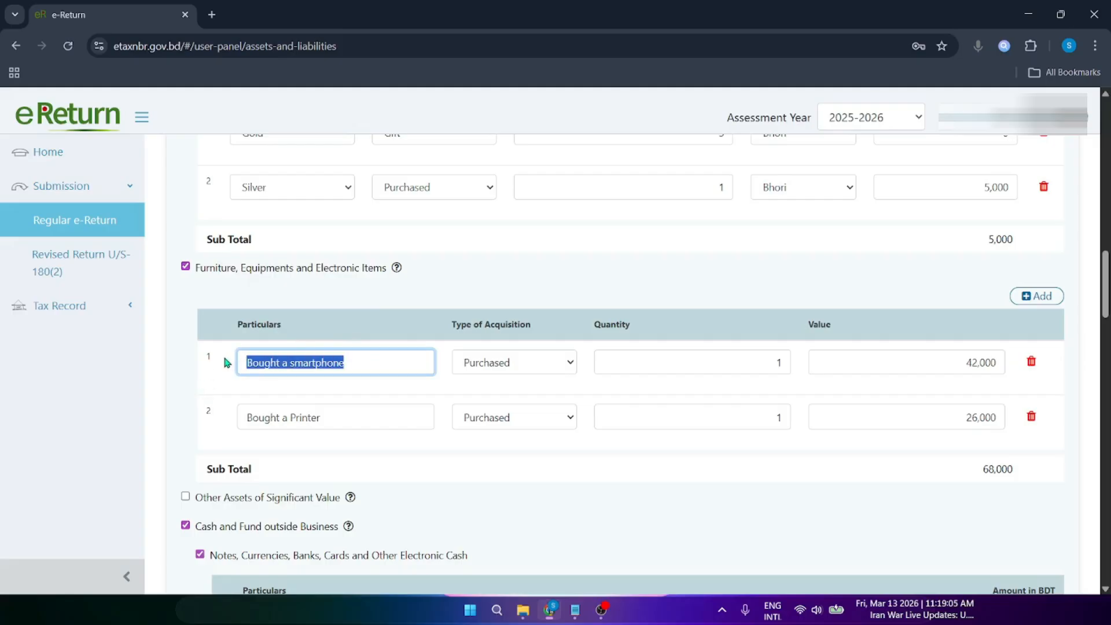
left_click(225, 358)
left_click_drag(387, 367, 222, 365)
left_click(222, 364)
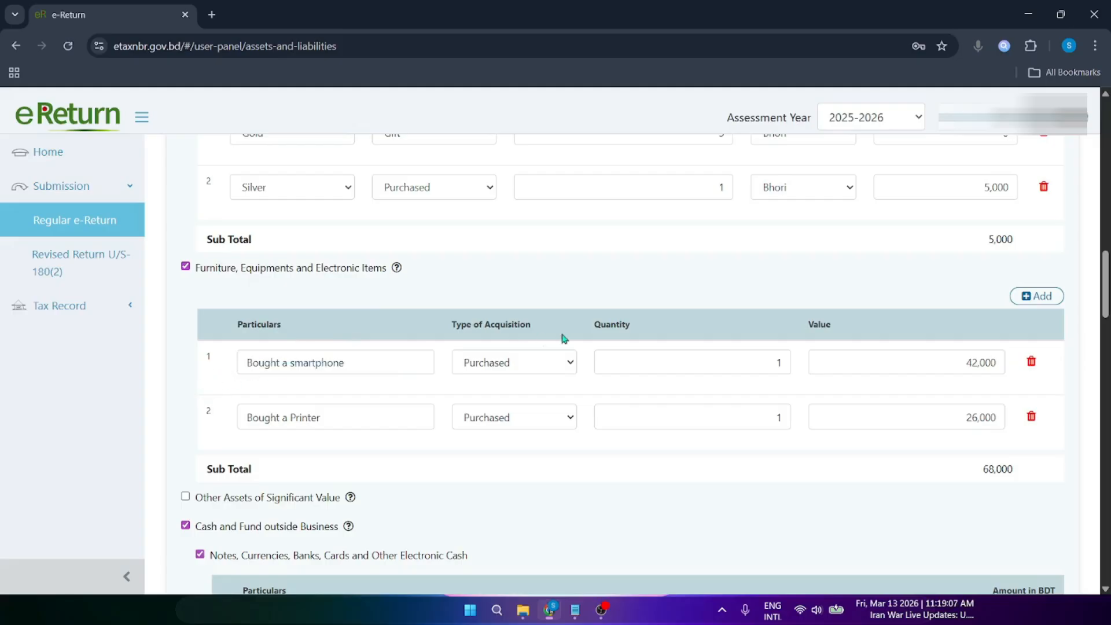
left_click(502, 366)
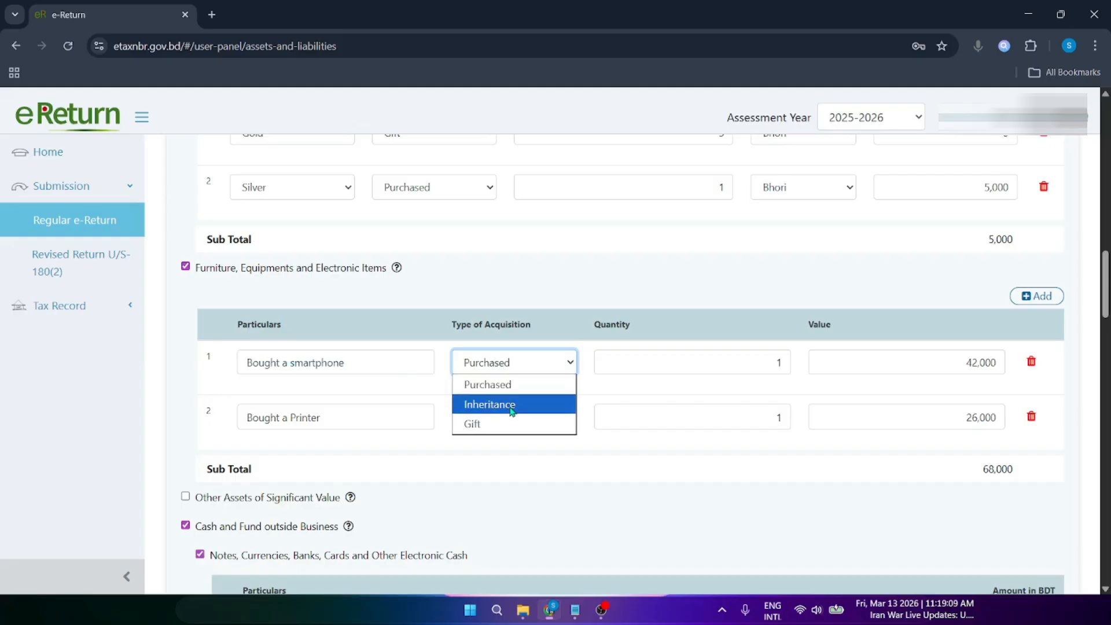
left_click(509, 364)
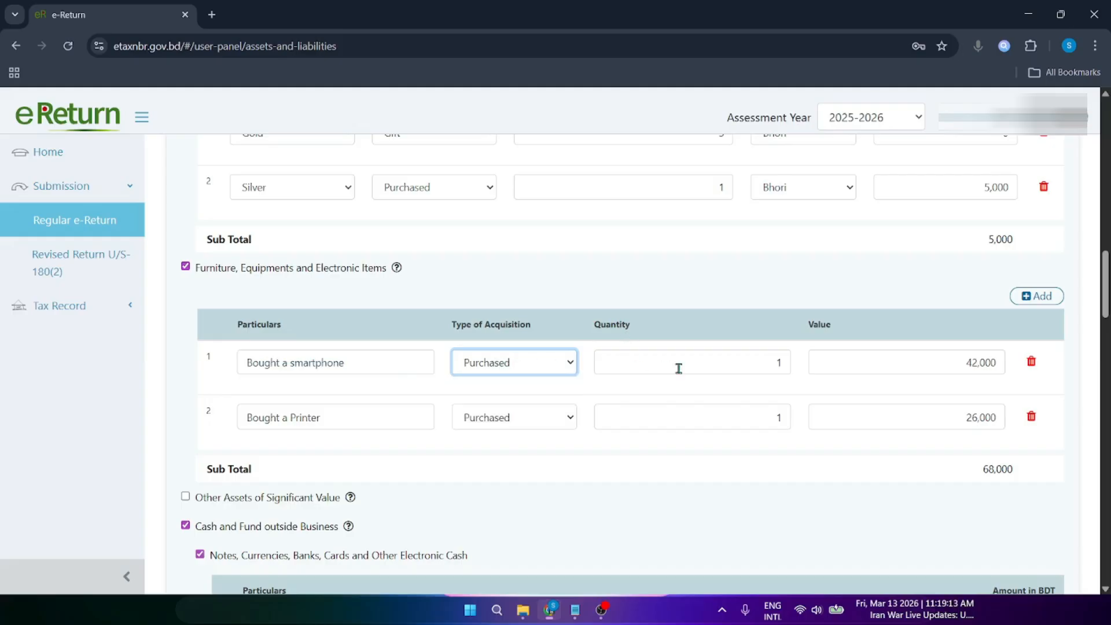
double_click(778, 363)
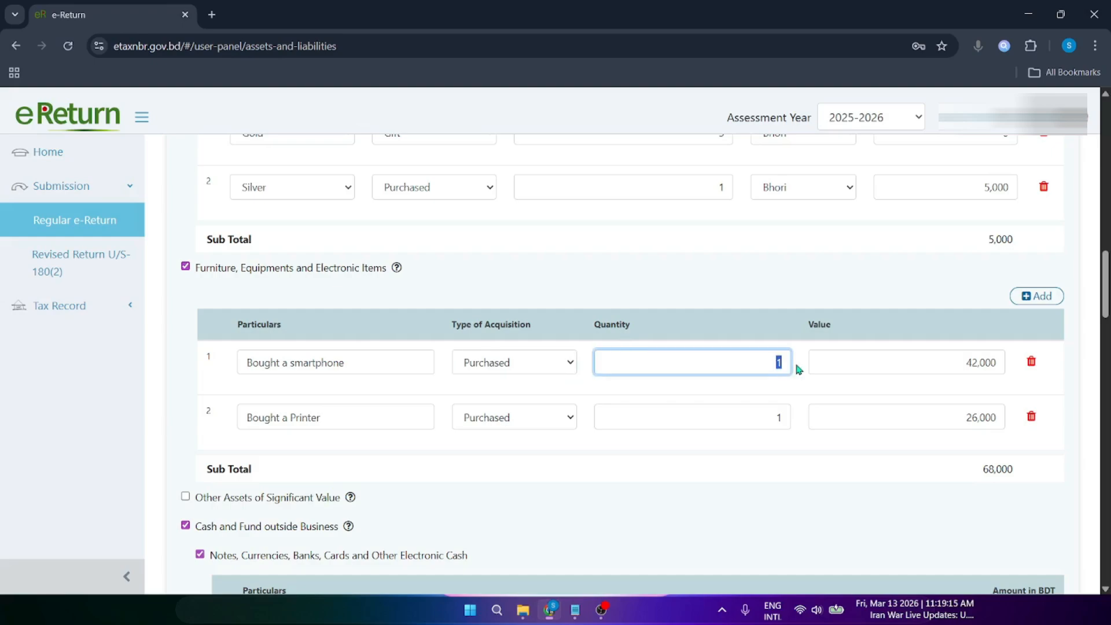
left_click(849, 320)
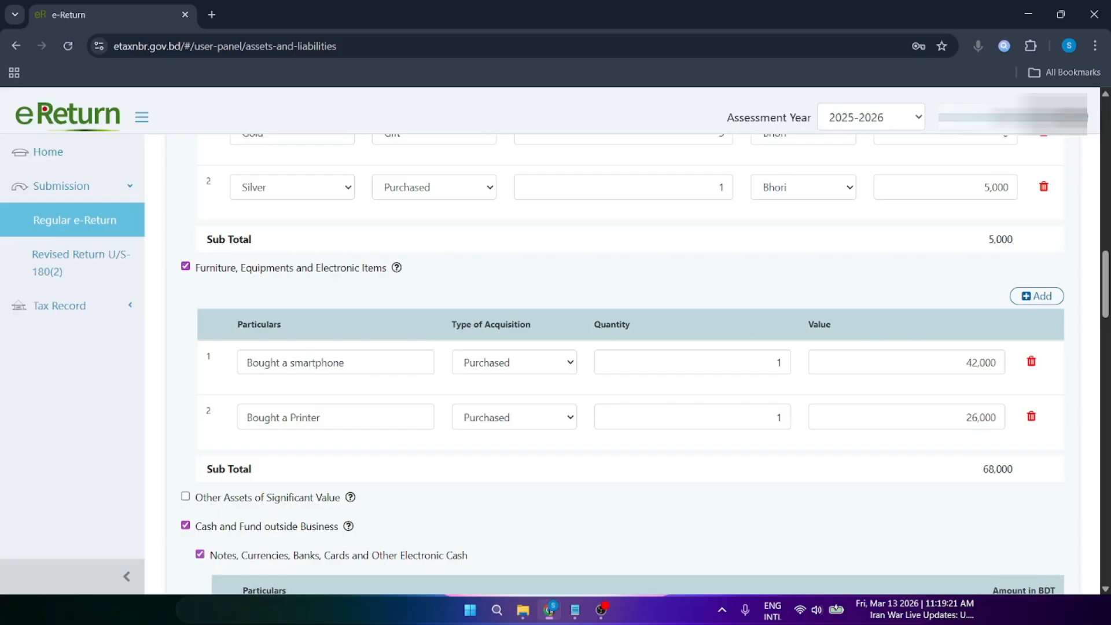
scroll(1060, 319, "down", 5)
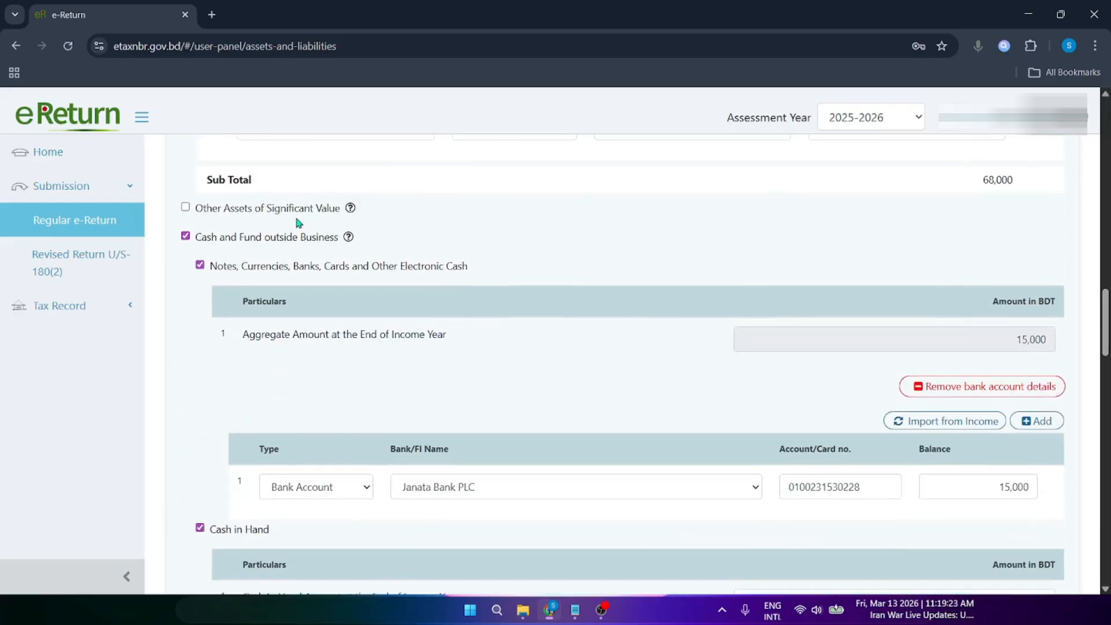
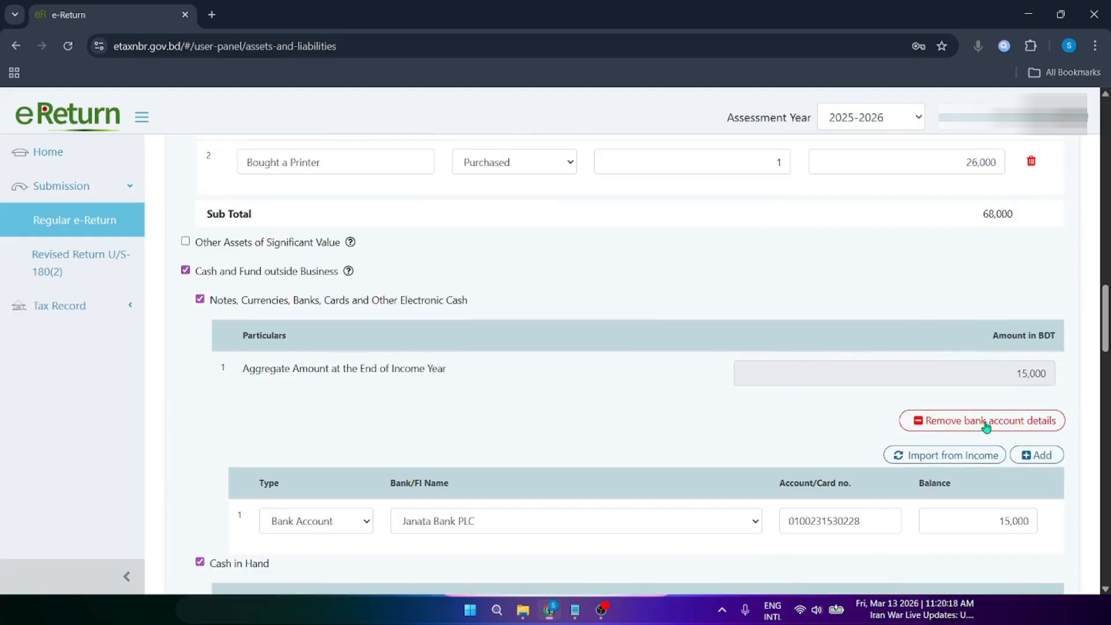
Step: Add a trial bank account row, try the Other Electronic Cash and Bank Account types, then delete it
left_click(1038, 457)
left_click(310, 581)
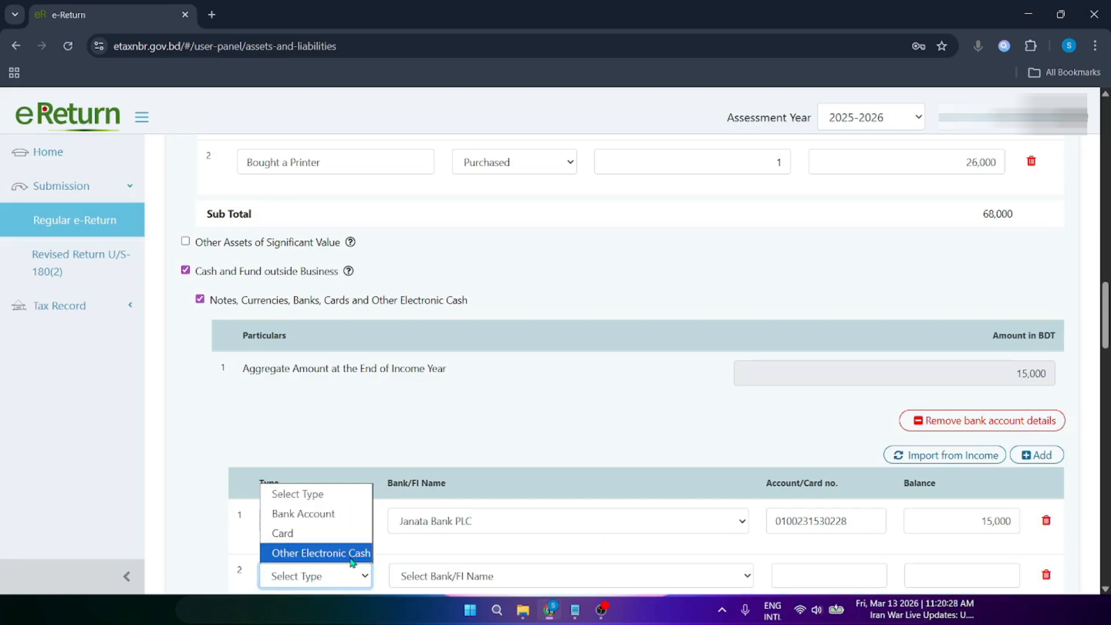
left_click(331, 557)
left_click(408, 580)
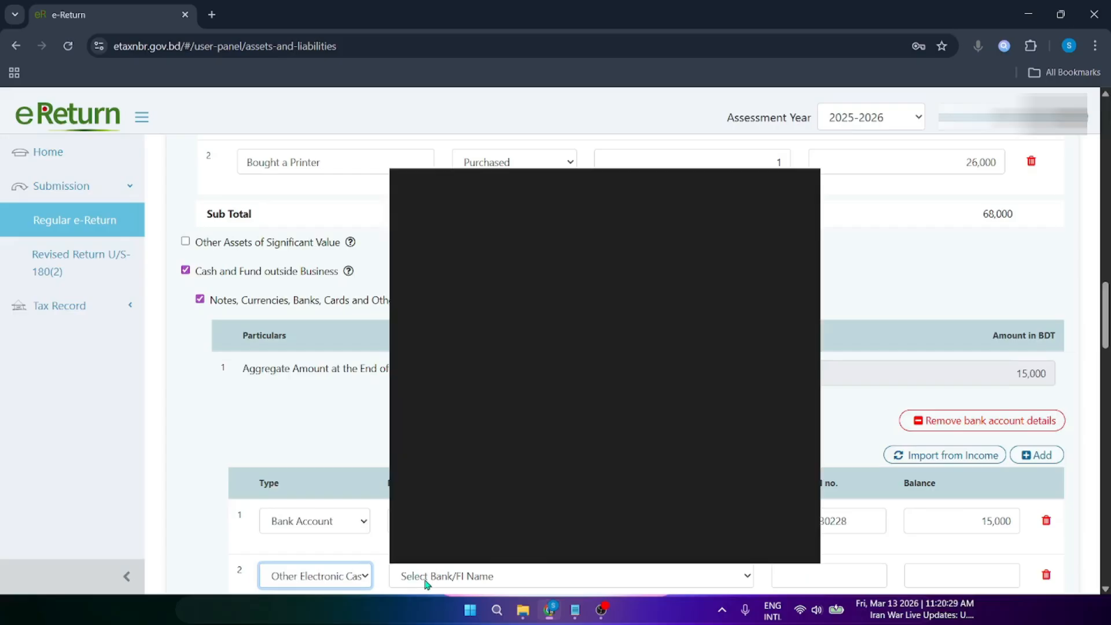
left_click(336, 583)
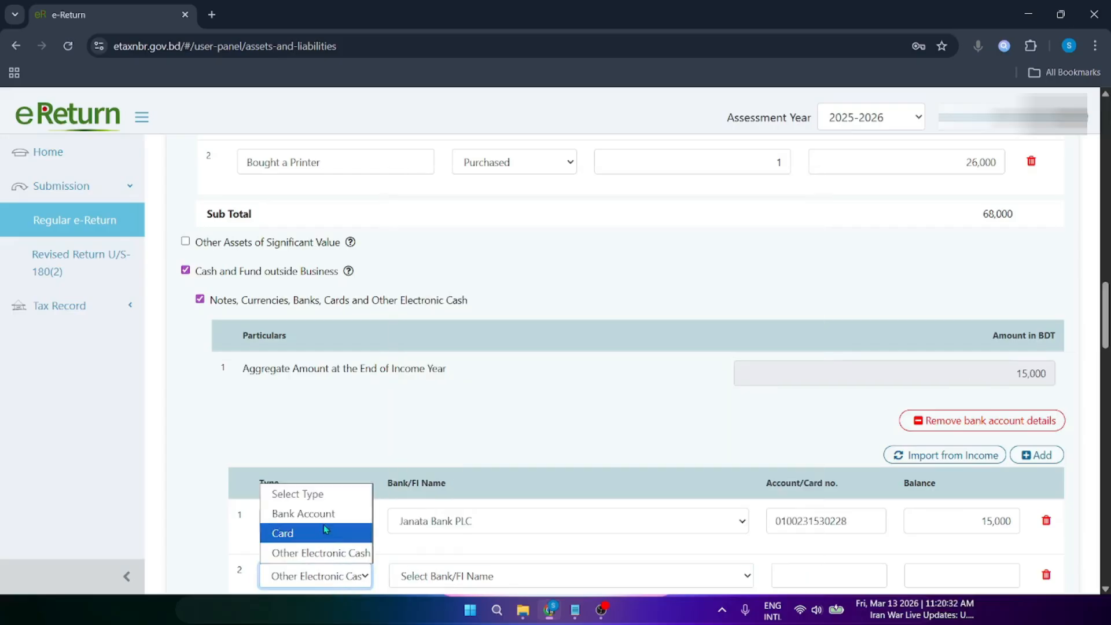
left_click(323, 515)
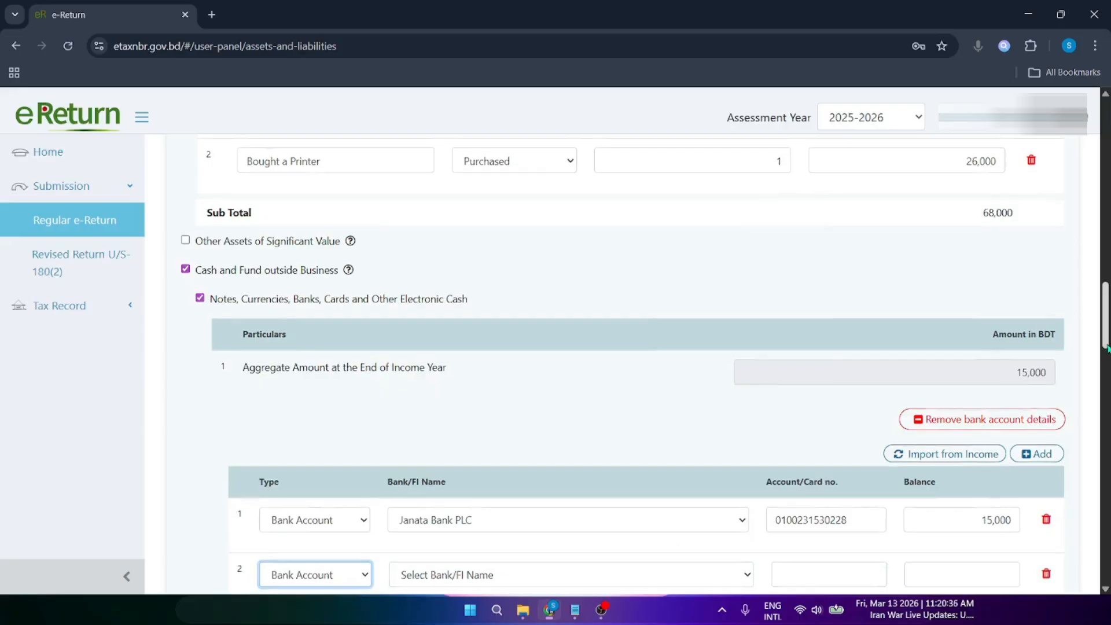
scroll(977, 374, "down", 4)
left_click(664, 350)
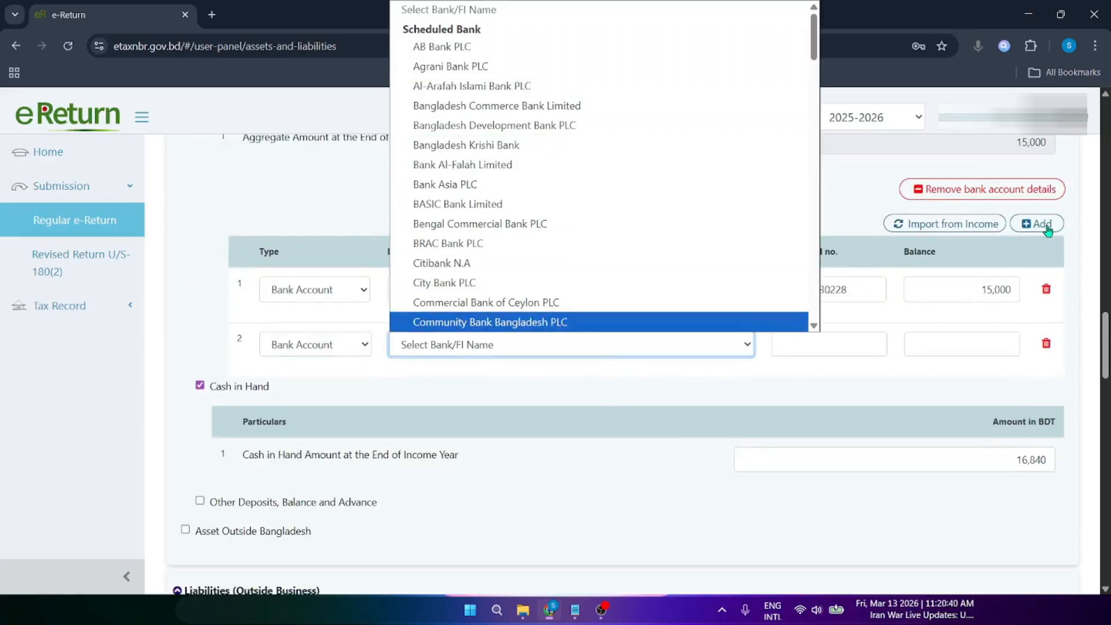
scroll(1097, 347, "up", 2)
left_click(1046, 439)
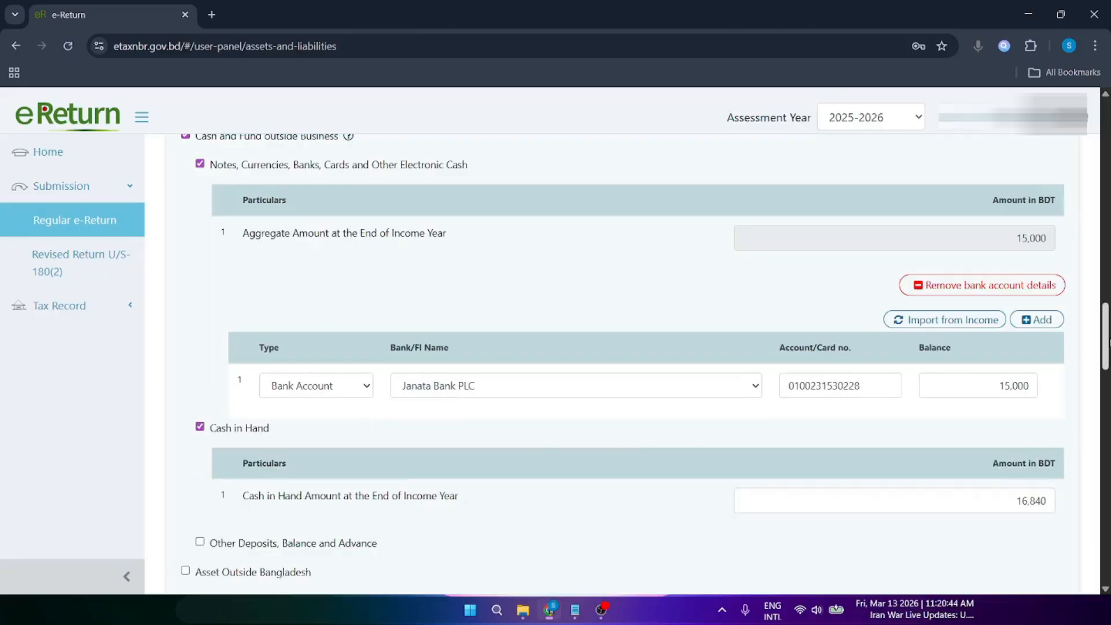
Step: Review the first loan's bank name, account number, Business Loan purpose and 60,000 balance
left_click_drag(1109, 336, 1108, 322)
scroll(248, 327, "down", 2)
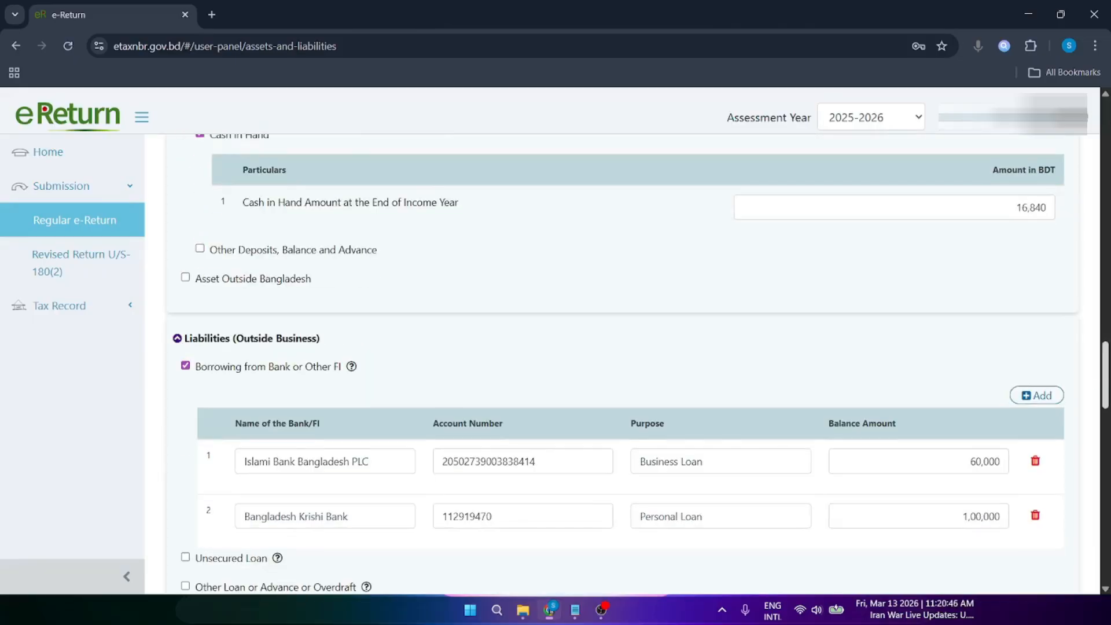
scroll(249, 327, "up", 3)
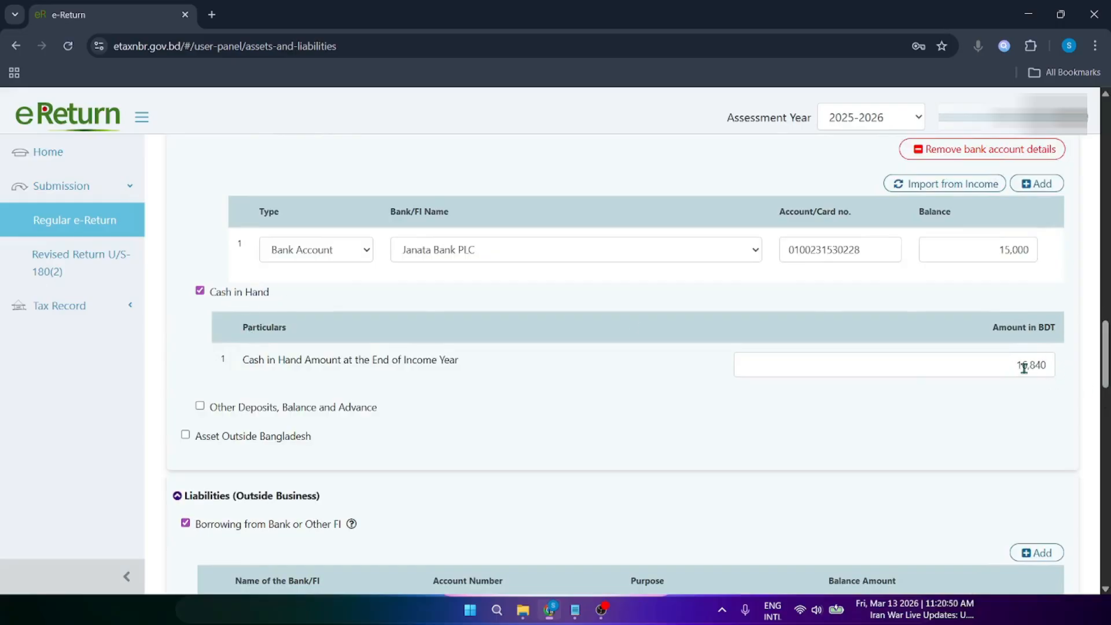
scroll(246, 227, "down", 5)
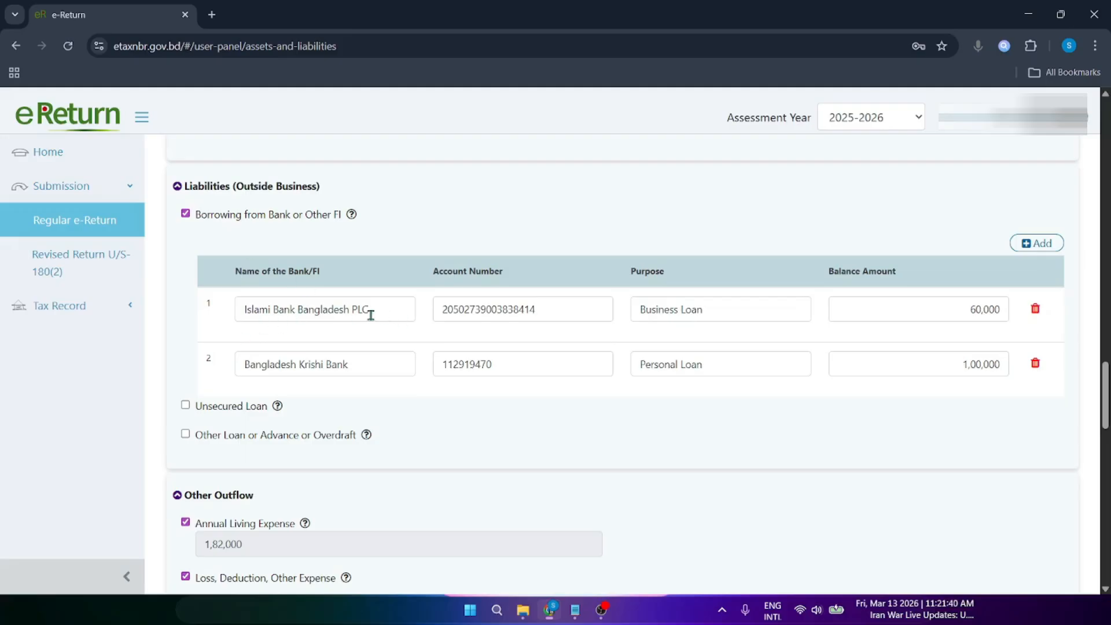
left_click_drag(382, 308, 236, 310)
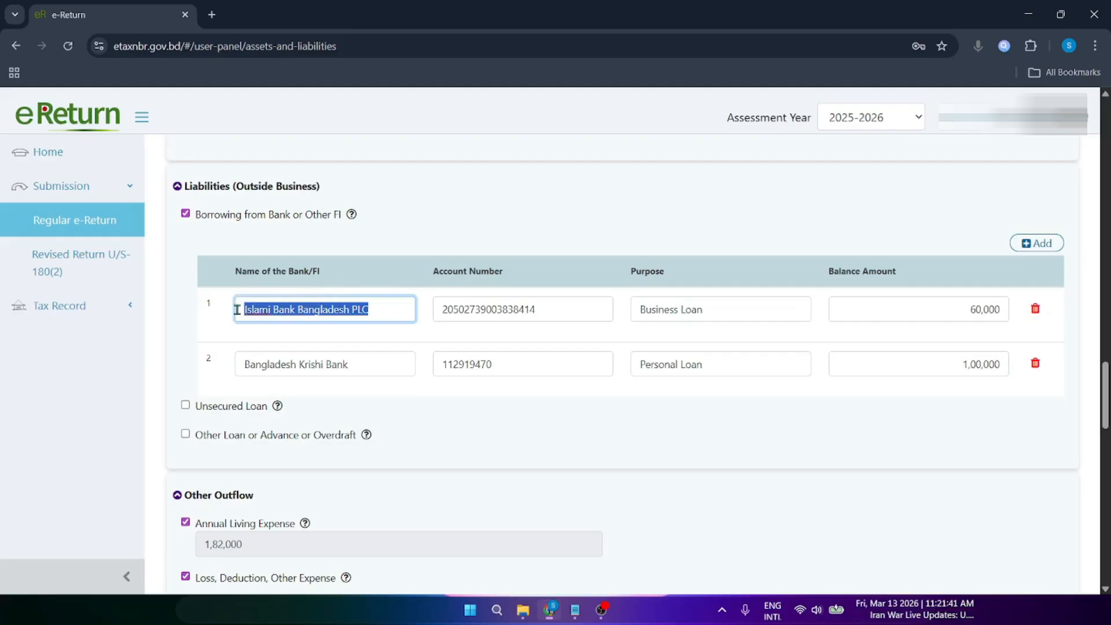
left_click(281, 347)
left_click_drag(573, 309, 394, 312)
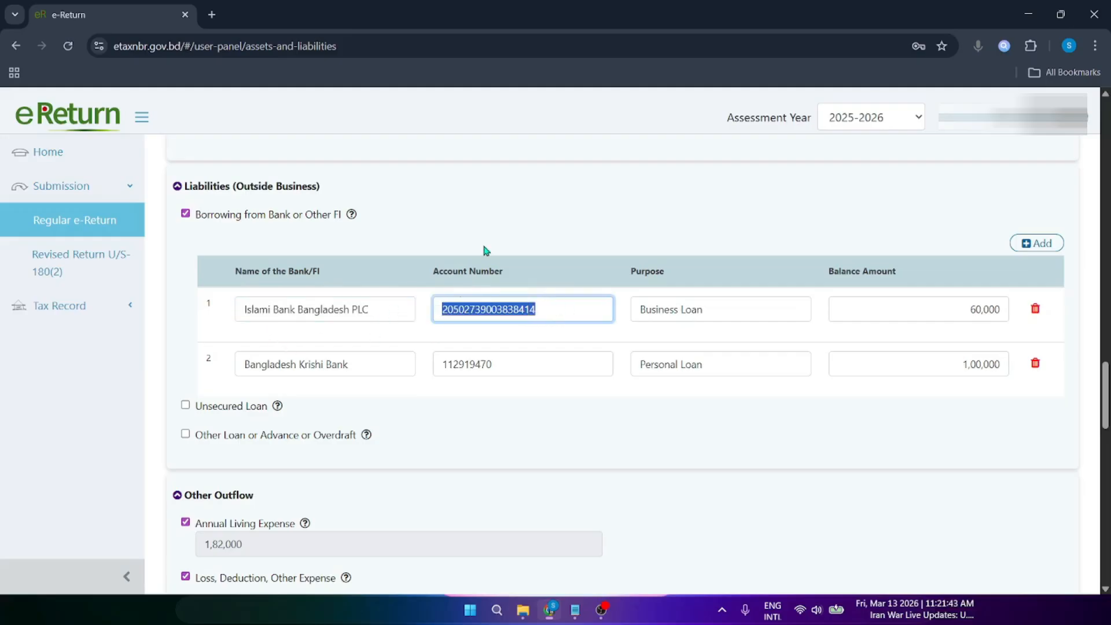
left_click(499, 273)
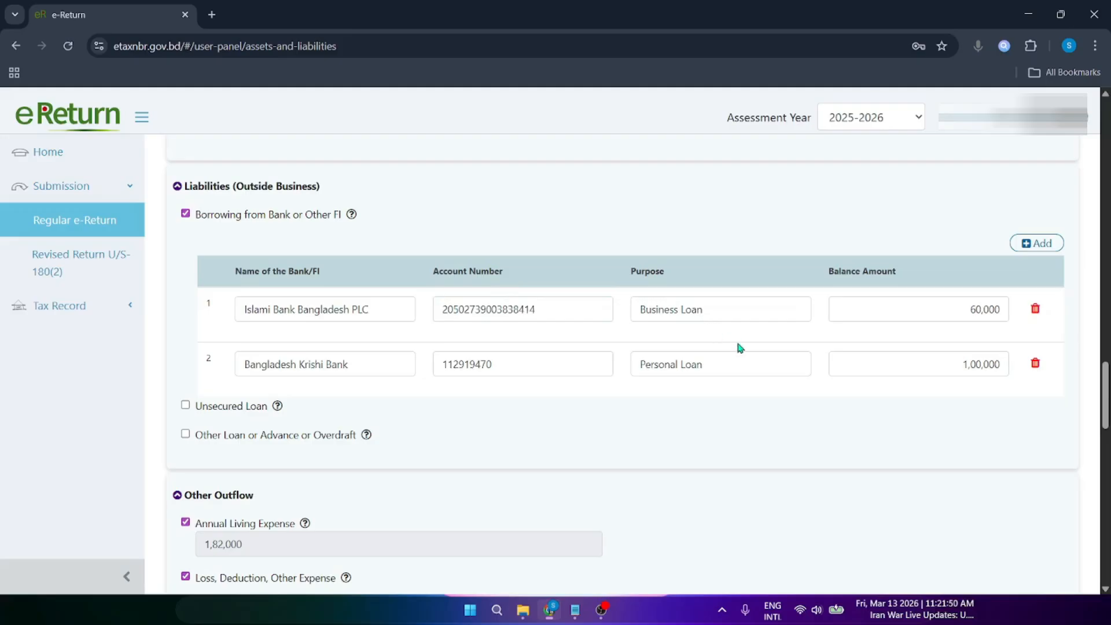
left_click(687, 313)
left_click_drag(688, 313, 640, 328)
left_click(634, 277)
left_click_drag(963, 310, 1027, 301)
left_click(752, 384)
Step: Review the second loan: Bangladesh Krishi Bank, account number, Personal Loan purpose, 1,00,000 balance
left_click_drag(396, 368, 303, 388)
left_click(465, 403)
left_click_drag(521, 368, 405, 385)
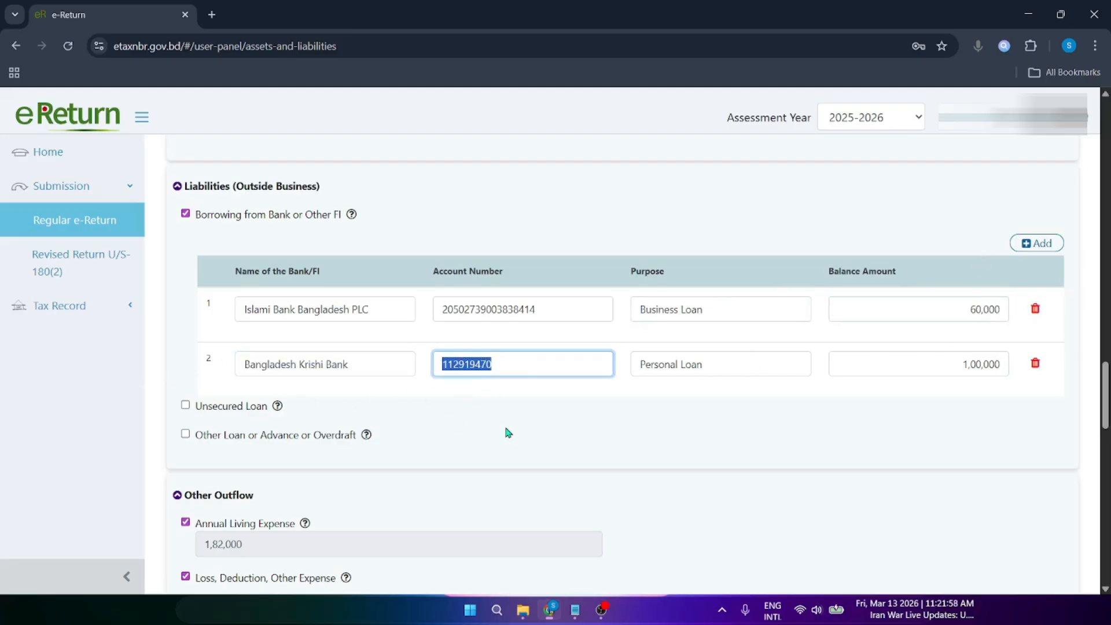
left_click(509, 431)
left_click_drag(739, 367, 631, 392)
left_click(630, 392)
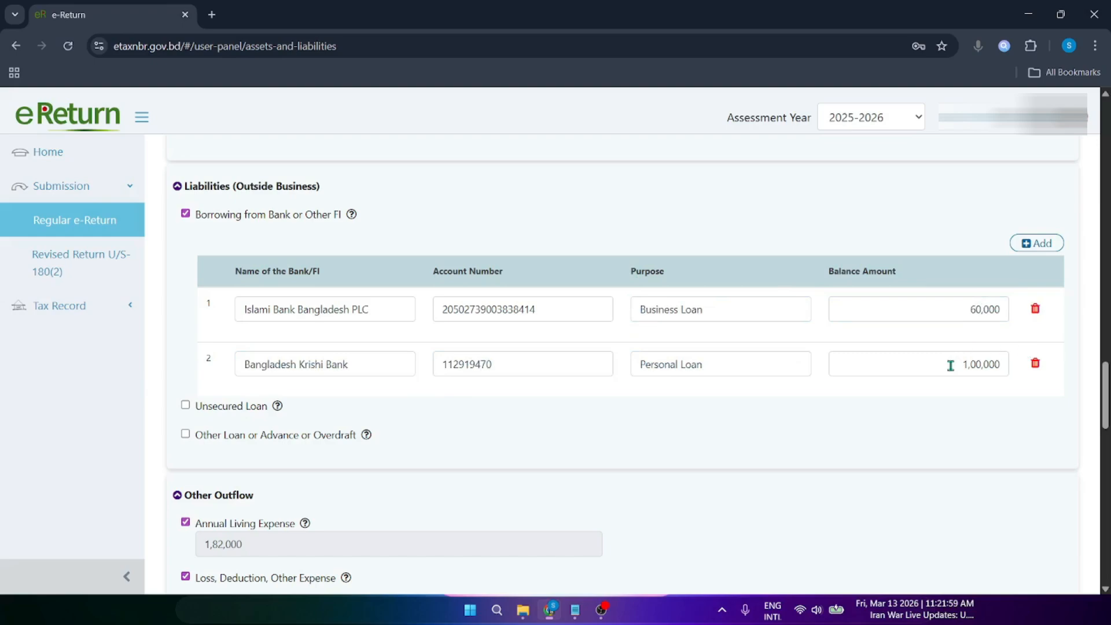
left_click_drag(949, 365, 1020, 365)
left_click(1091, 384)
Step: Compare the 1,82,000 annual living expense with the Expenditure section's total
scroll(338, 343, "down", 4)
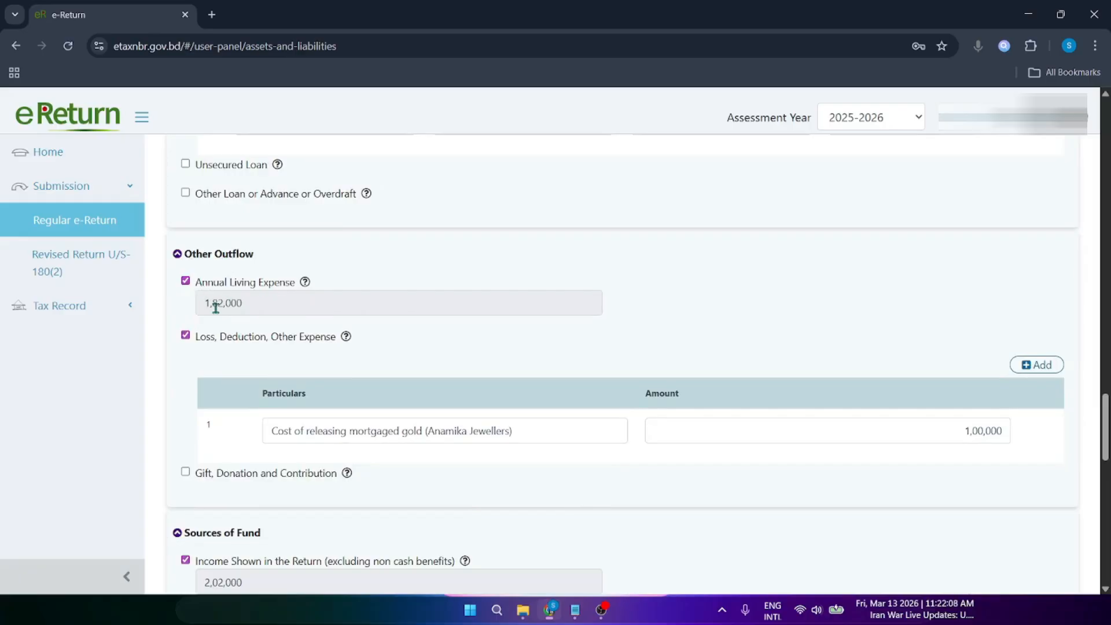
left_click_drag(245, 303, 178, 323)
left_click(325, 313)
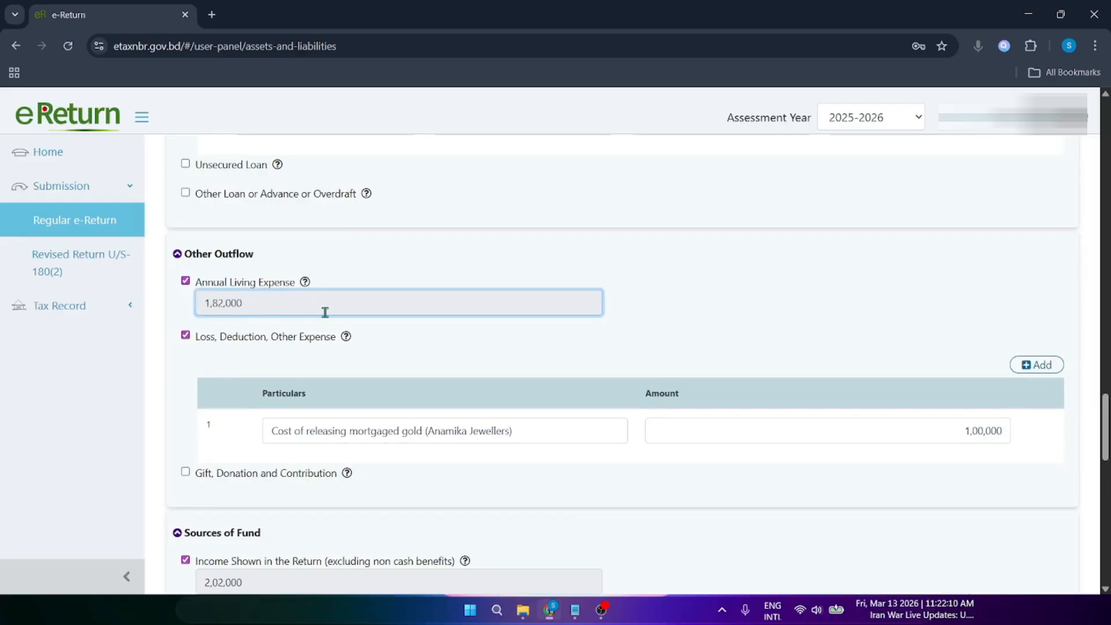
left_click_drag(1106, 428, 1107, 101)
left_click(787, 167)
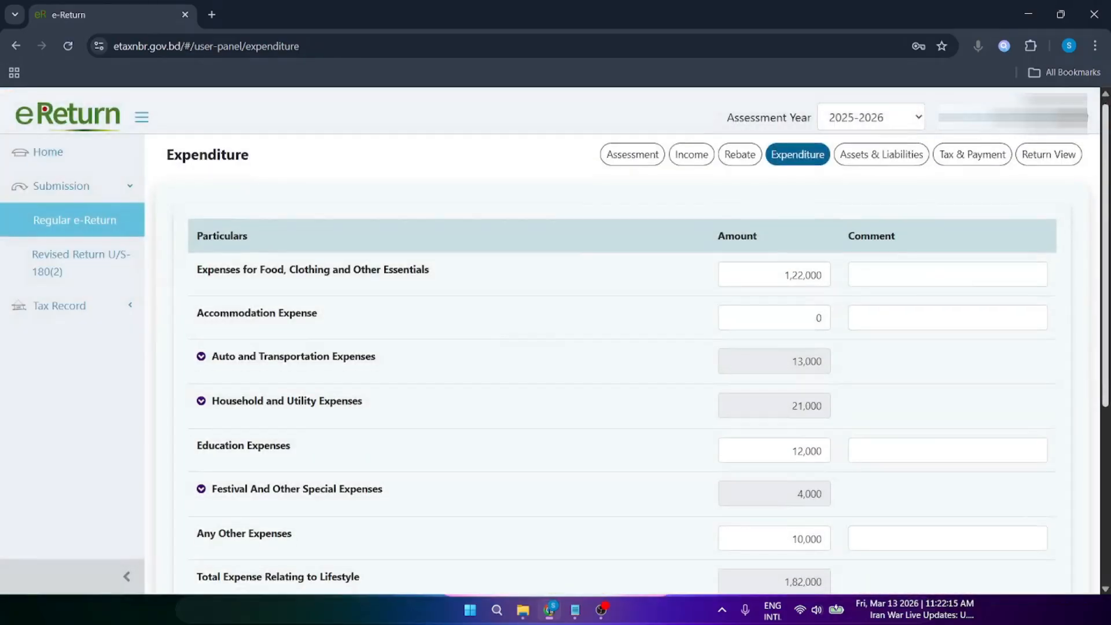
scroll(469, 356, "down", 4)
scroll(768, 422, "down", 1)
double_click(782, 463)
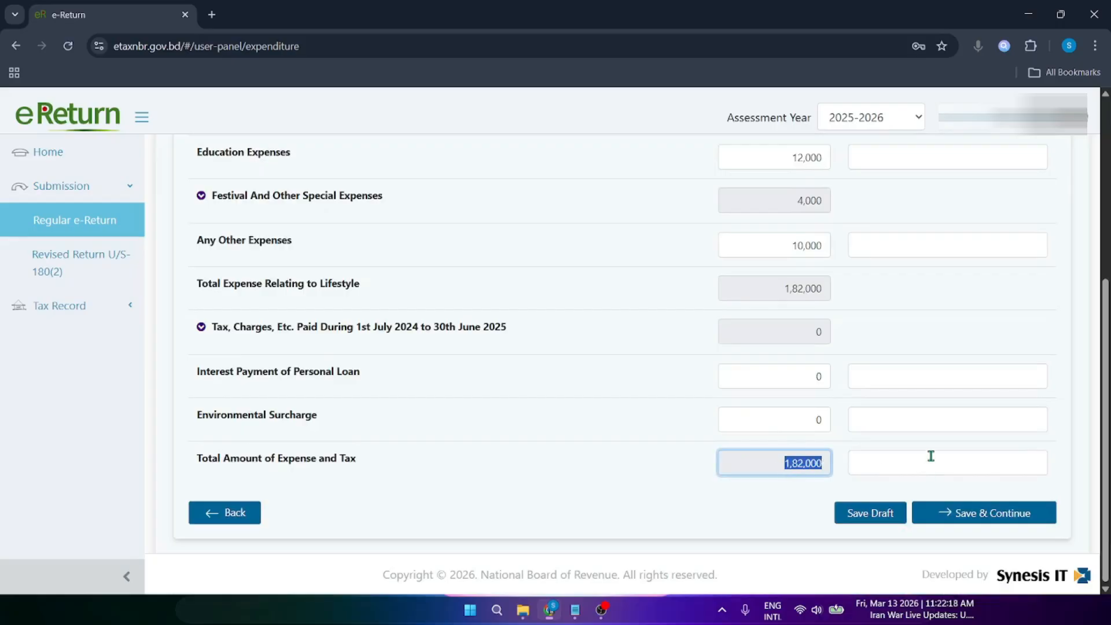
left_click(930, 457)
scroll(935, 203, "up", 5)
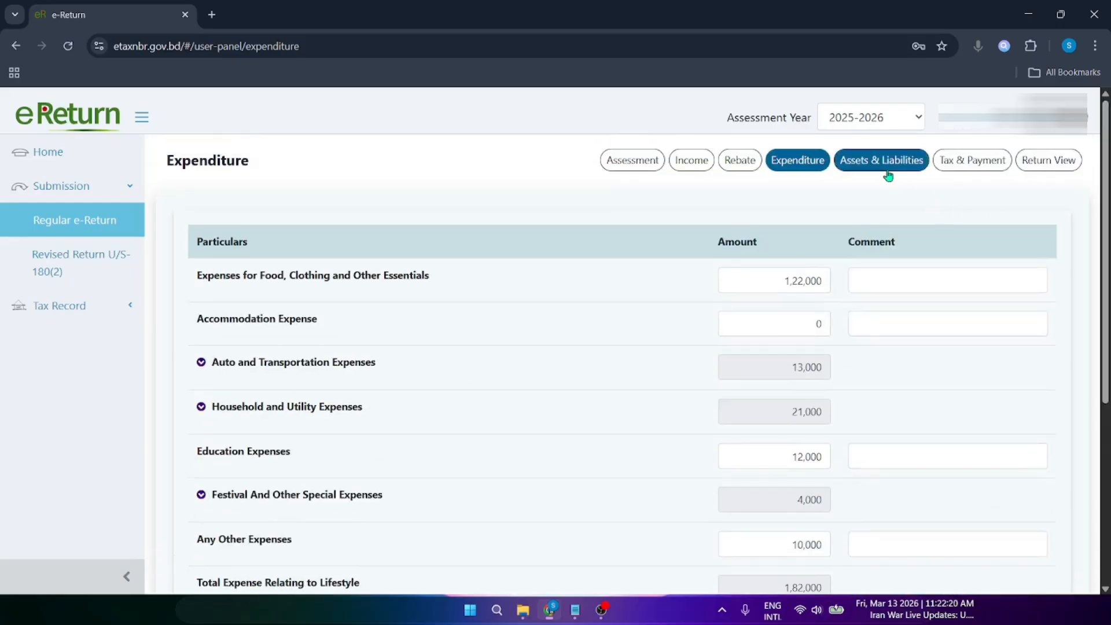
left_click(889, 169)
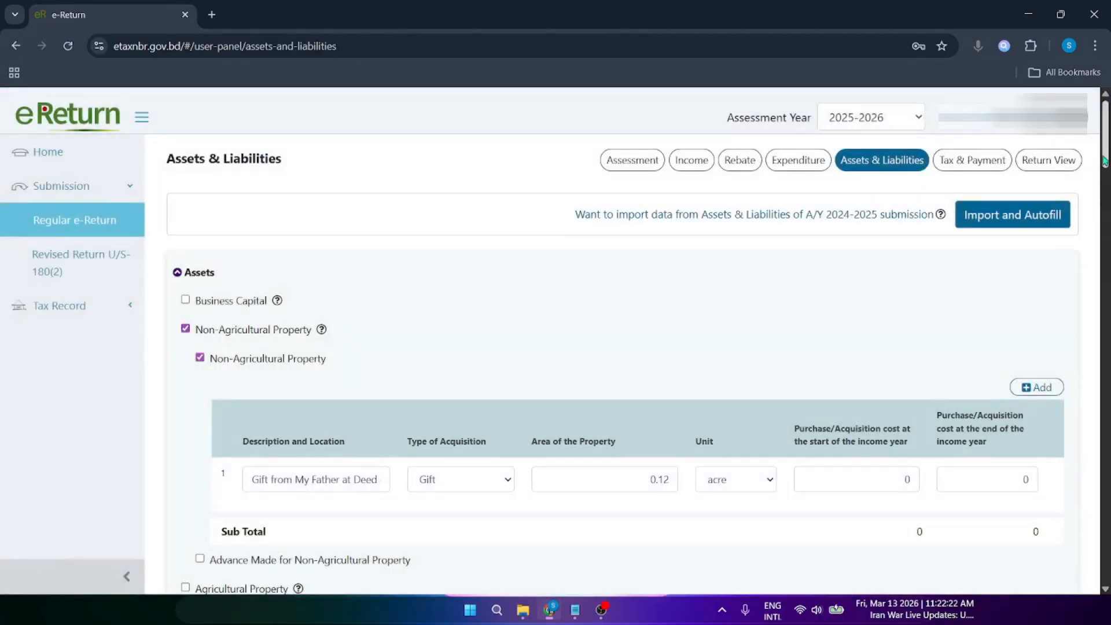
Step: Recheck the Annual Living Expense value and the loss and deduction label on Assets & Liabilities
scroll(884, 180, "down", 10)
scroll(621, 365, "down", 12)
scroll(622, 364, "up", 5)
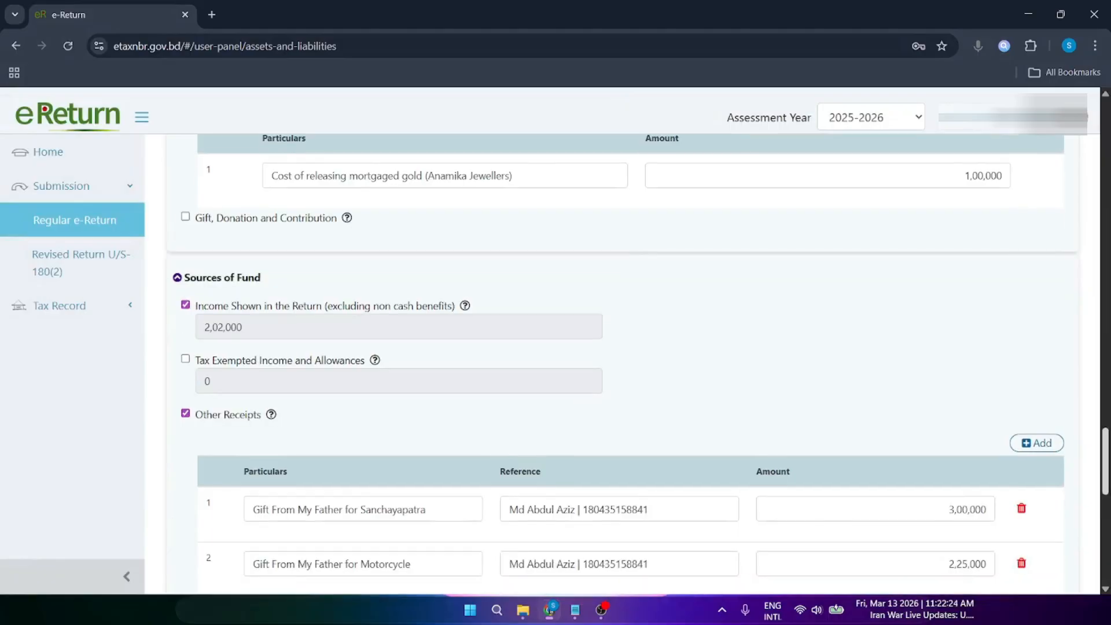
left_click_drag(254, 256, 182, 270)
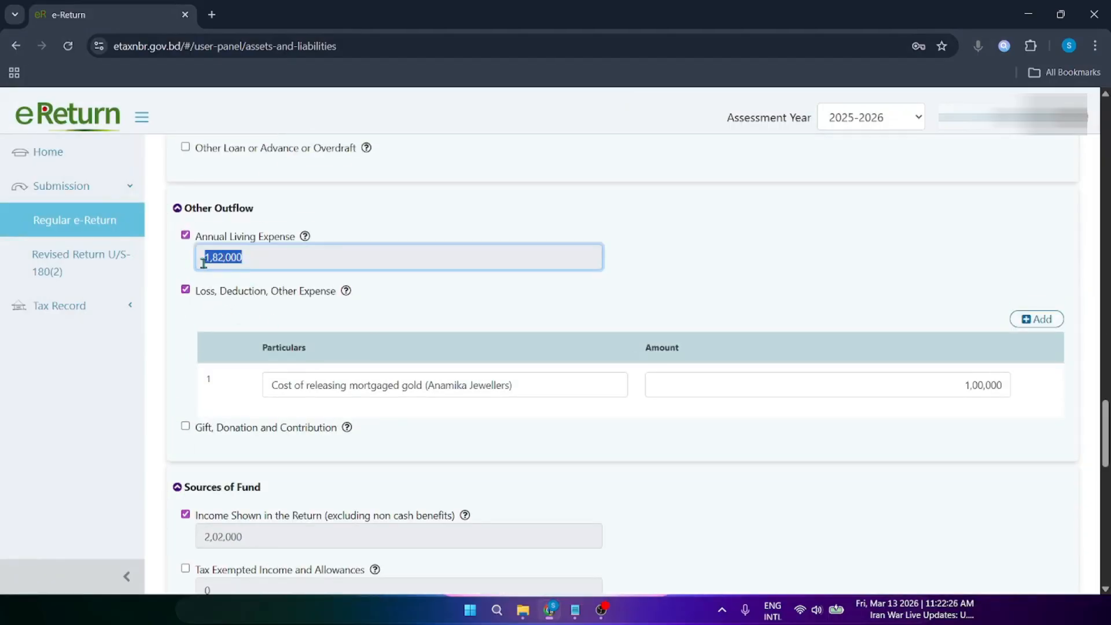
left_click(201, 258)
left_click_drag(330, 293, 215, 296)
left_click(833, 272)
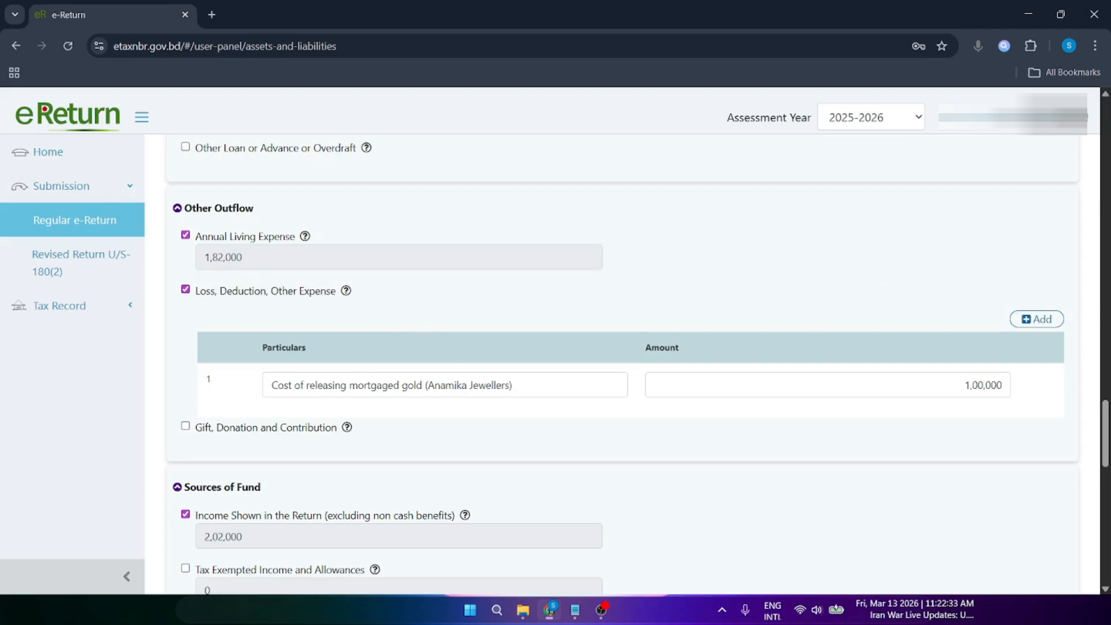
Step: Check the 1,00,000 gold release amount and its description
scroll(780, 421, "up", 9)
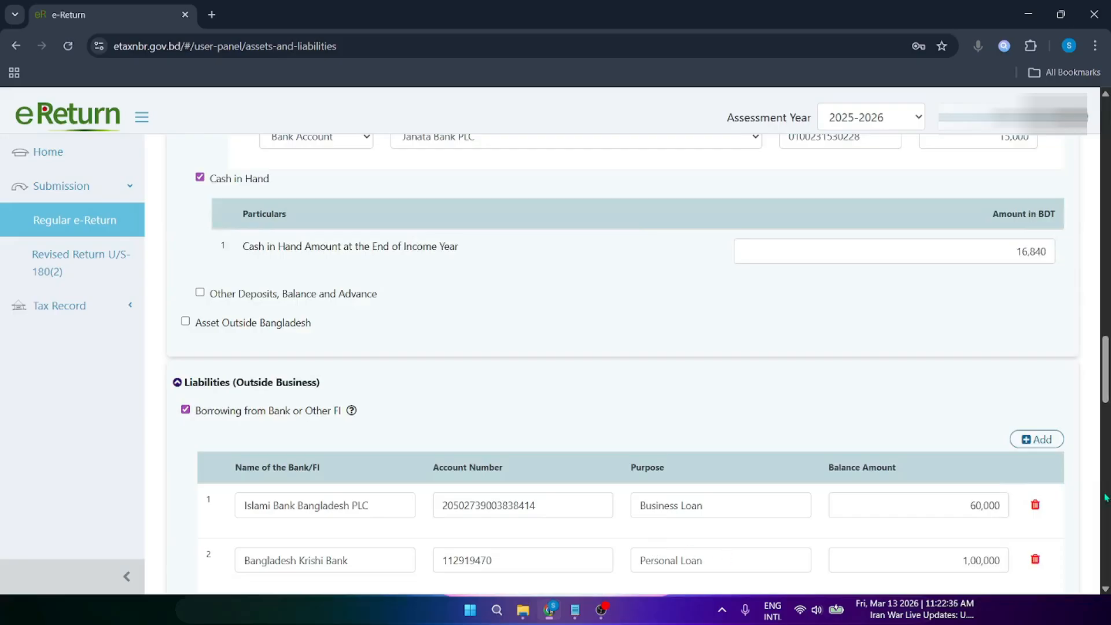
left_click_drag(1105, 371, 1105, 440)
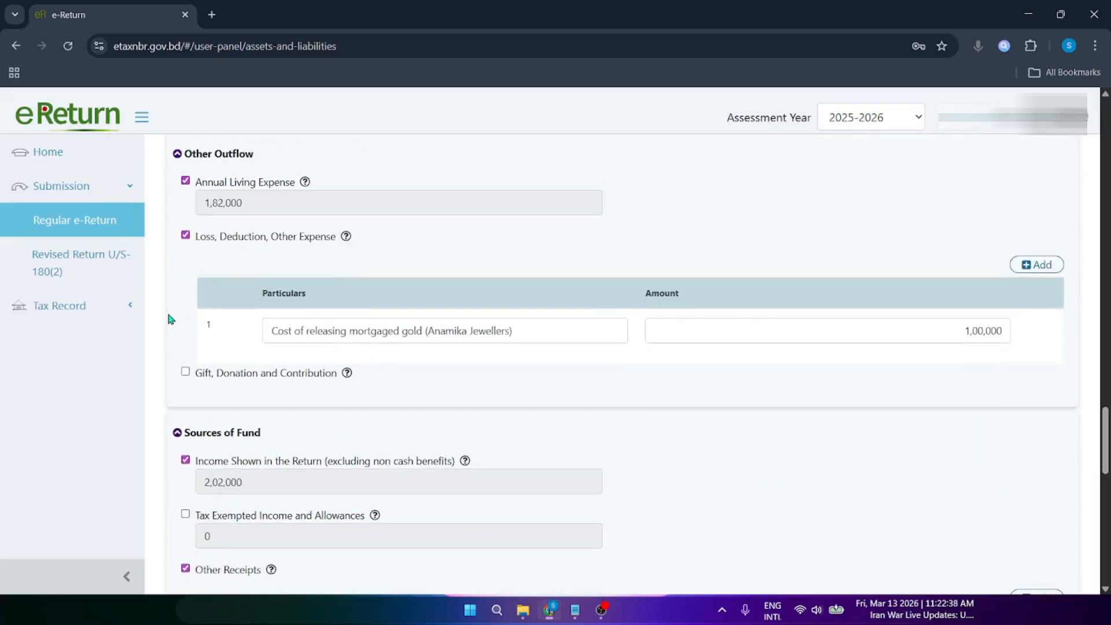
double_click(1003, 333)
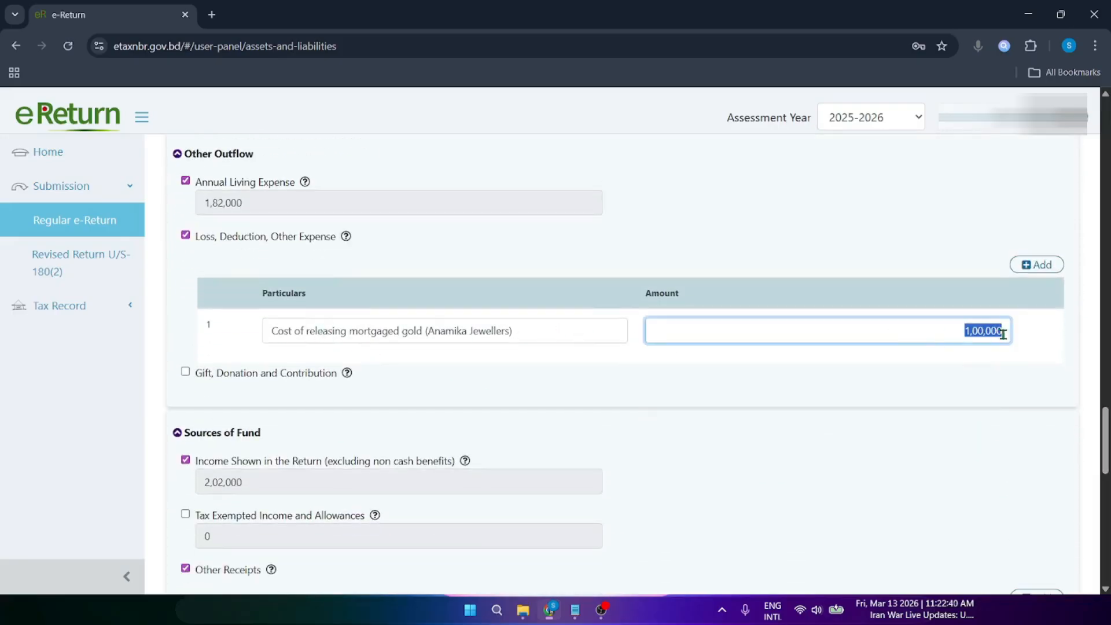
left_click_drag(563, 334, 265, 345)
left_click(403, 294)
Step: Highlight the 2,02,000 income figure on the assets page
scroll(264, 223, "down", 4)
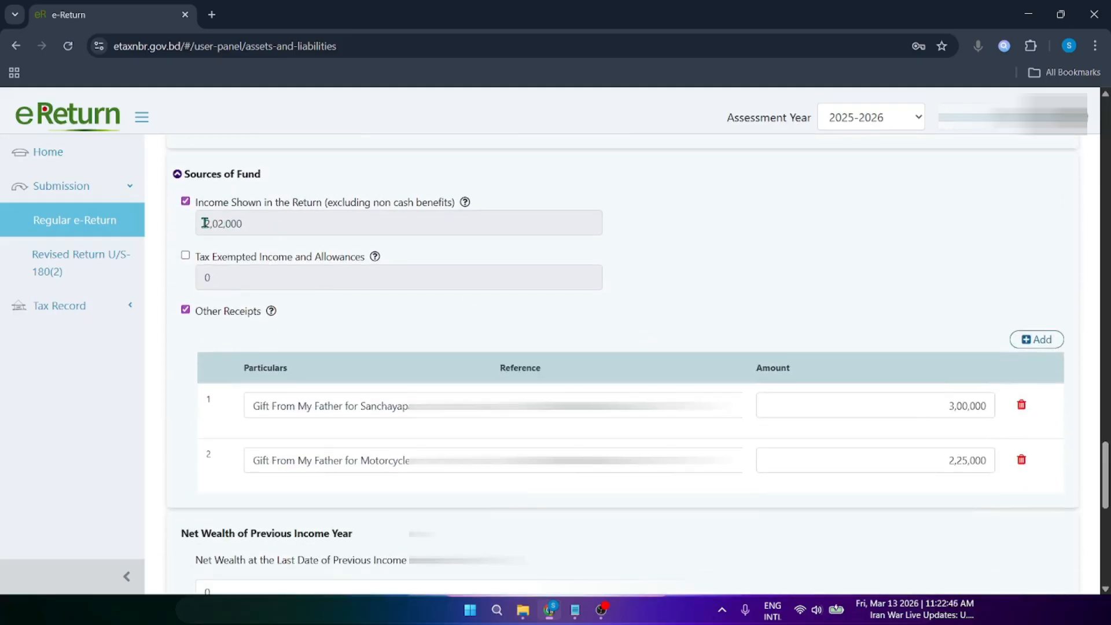
left_click_drag(205, 223, 252, 219)
left_click(242, 226)
left_click(241, 224)
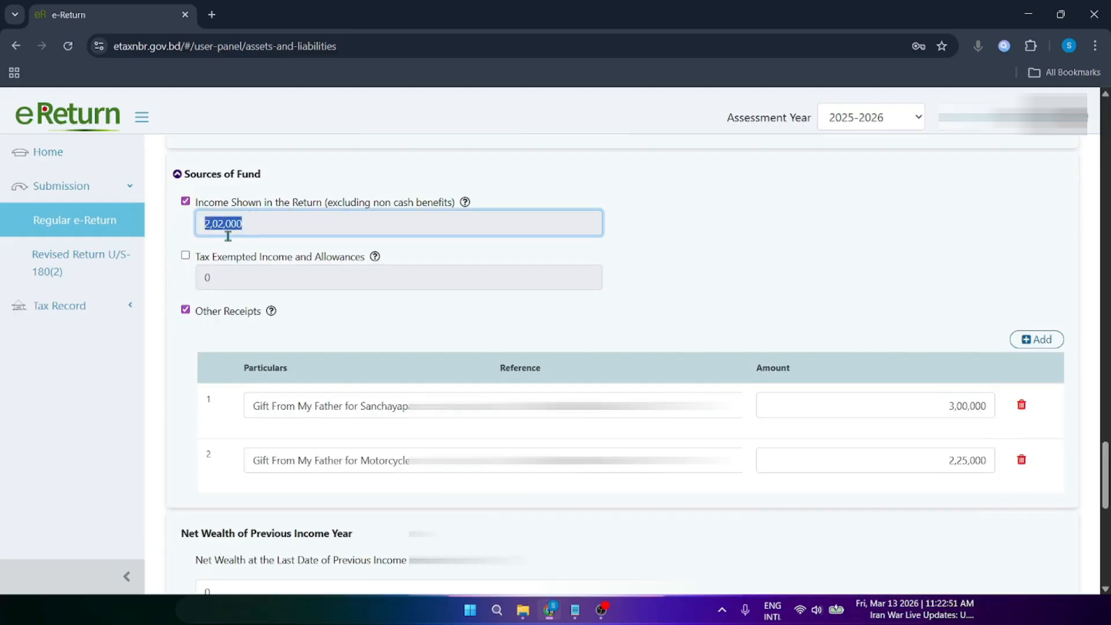
scroll(682, 178, "up", 15)
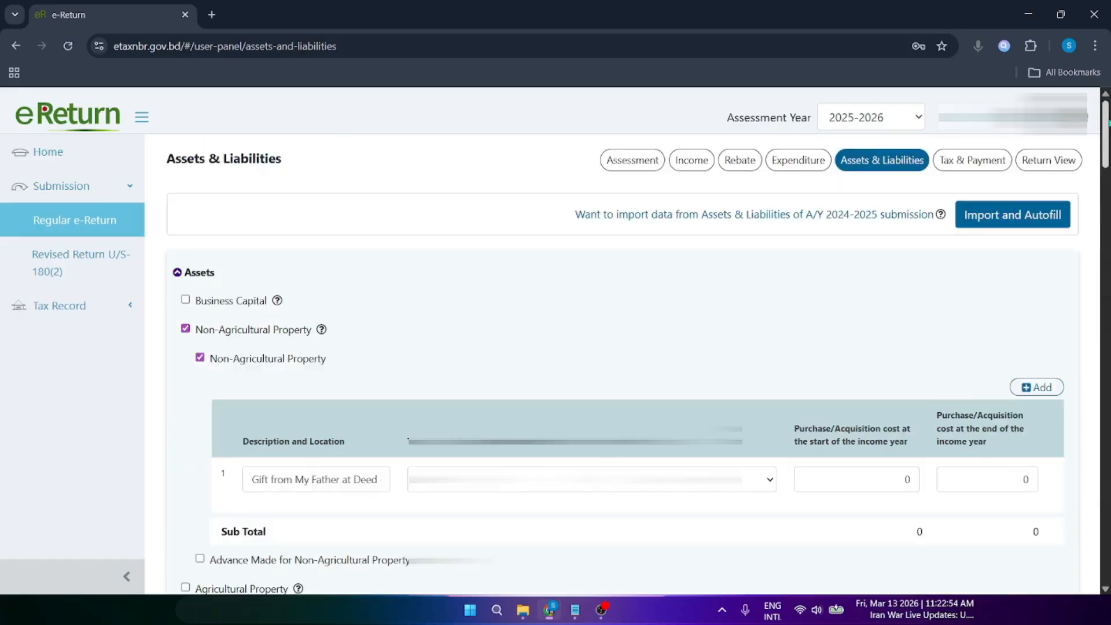
Step: Confirm the business Net Profit of 2,02,000 matches the income shown in the return
left_click(682, 169)
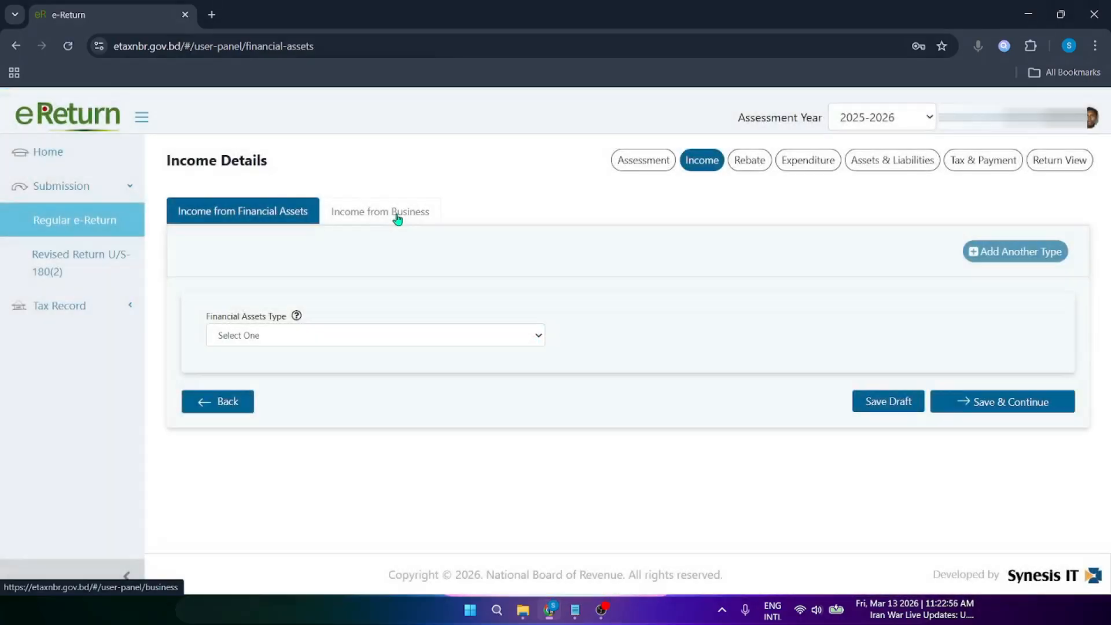
left_click(399, 218)
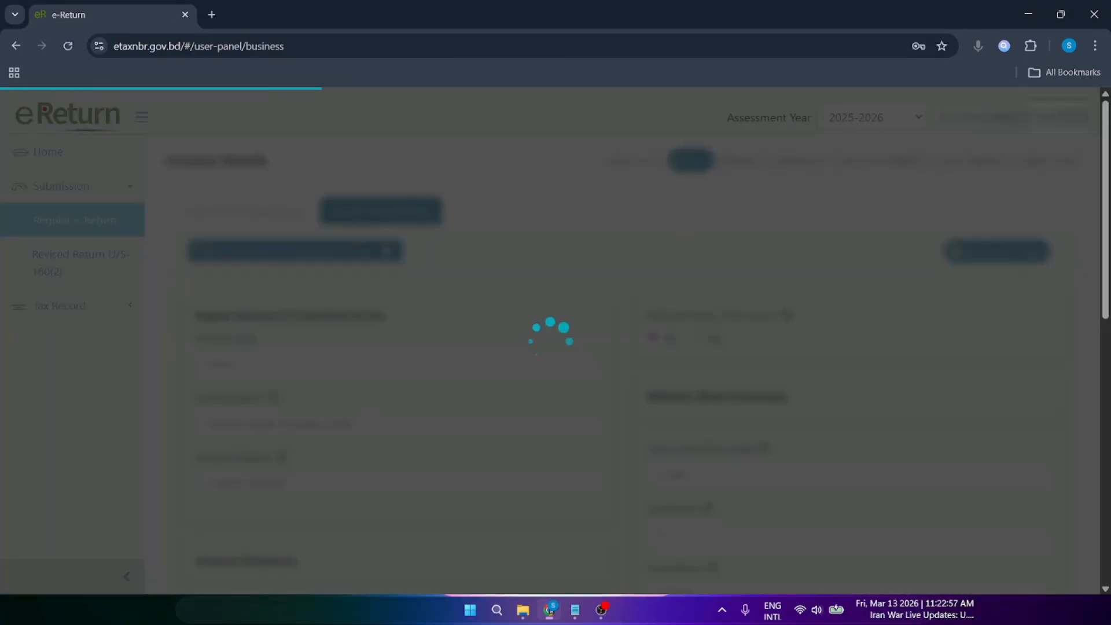
scroll(338, 364, "down", 8)
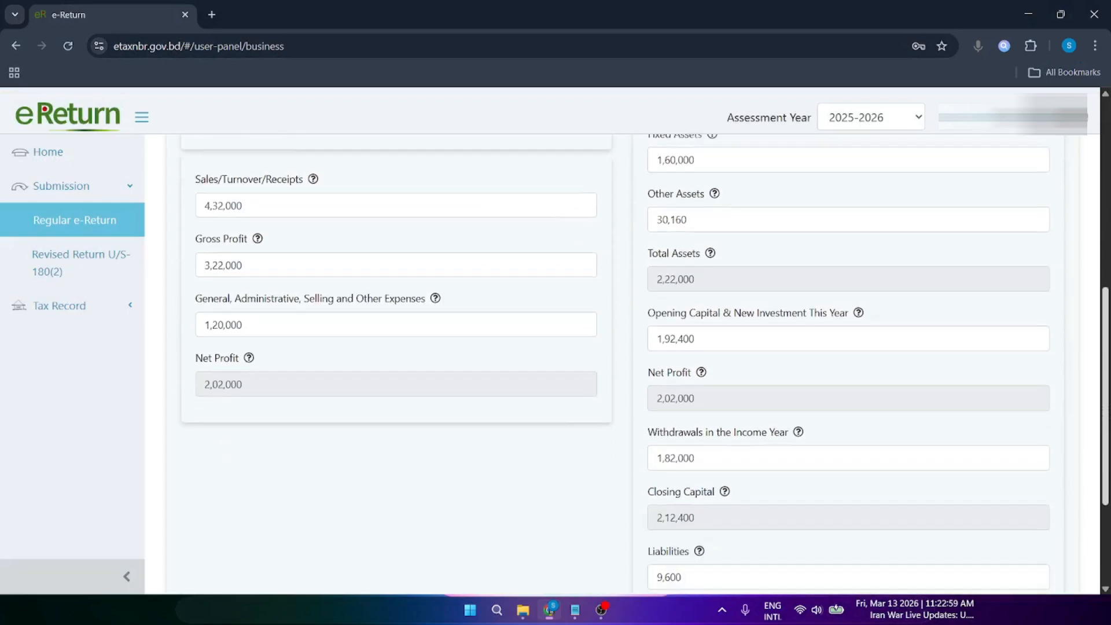
left_click_drag(275, 340, 181, 352)
left_click(236, 355)
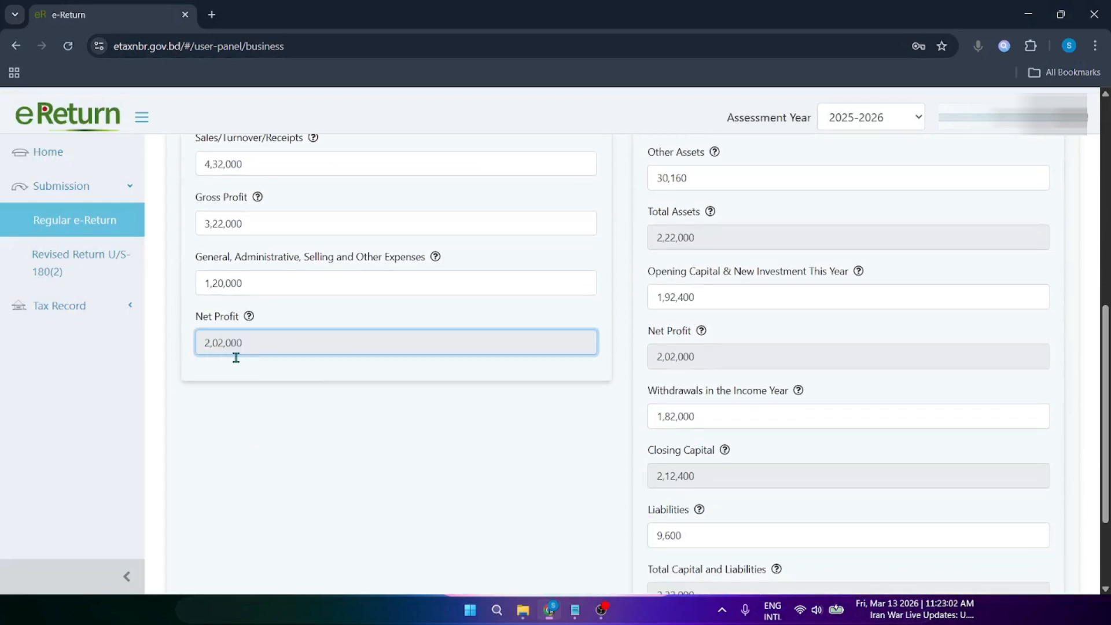
left_click_drag(1105, 408, 1105, 197)
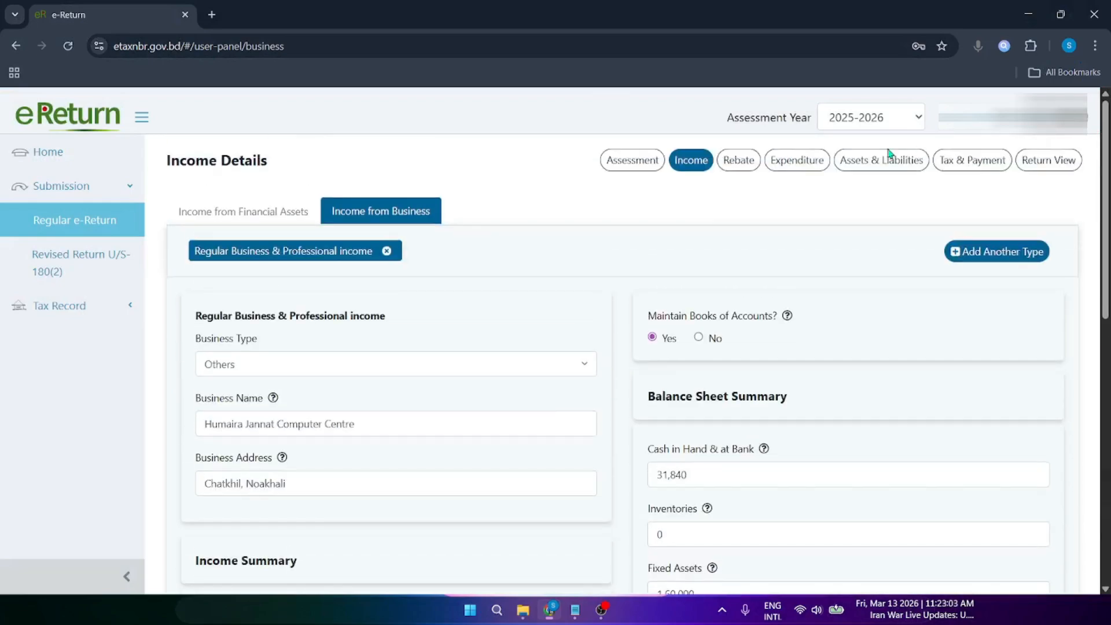
left_click(917, 164)
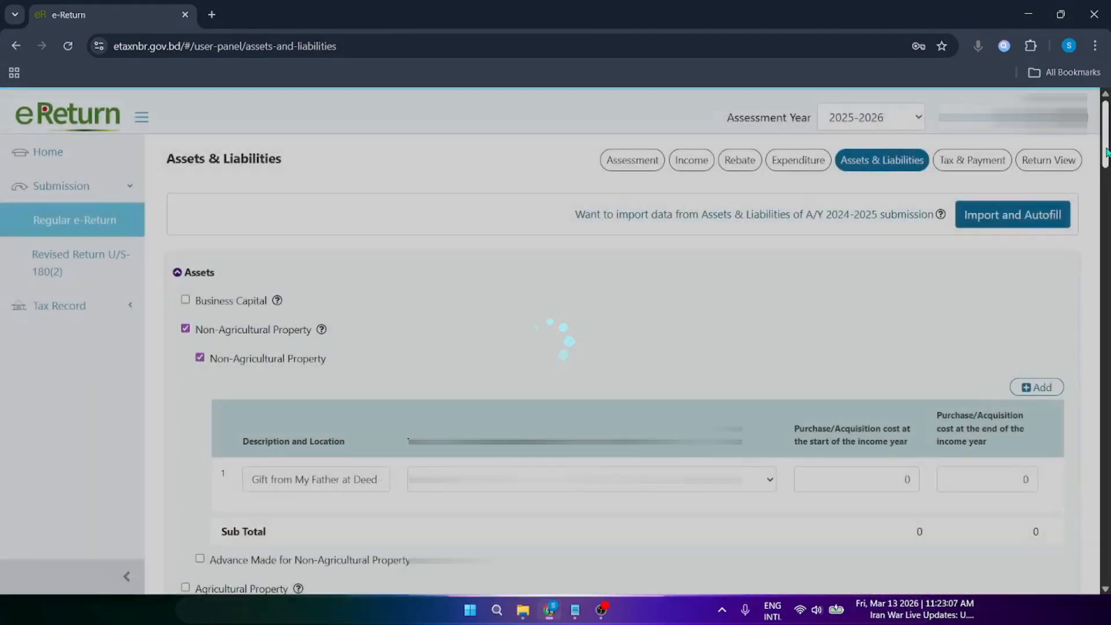
scroll(1106, 161, "down", 10)
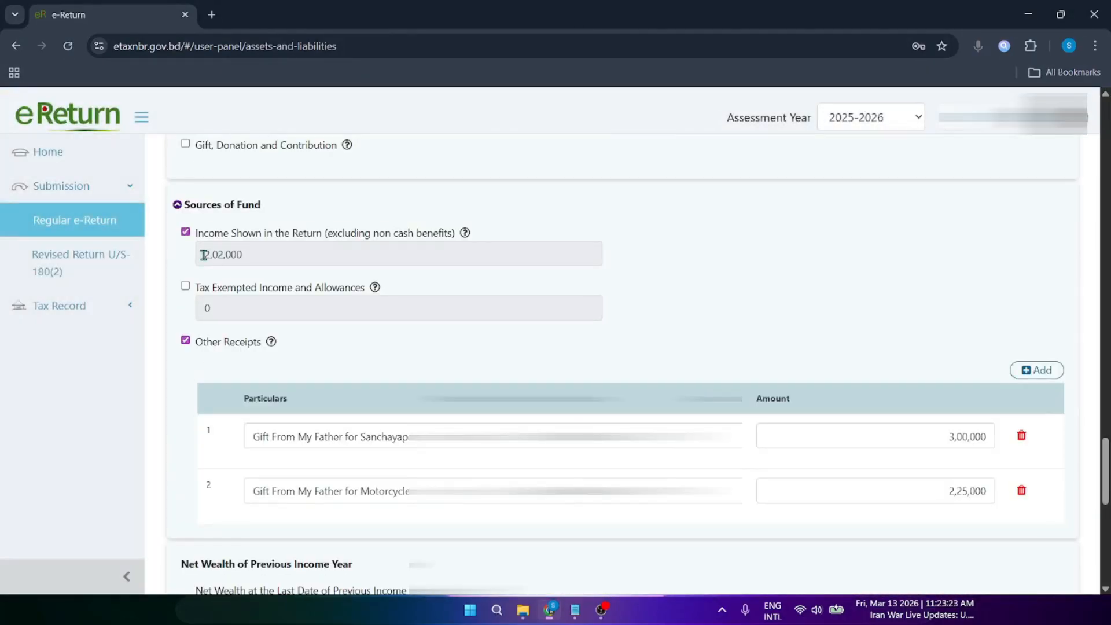
left_click_drag(204, 255, 245, 255)
left_click(247, 259)
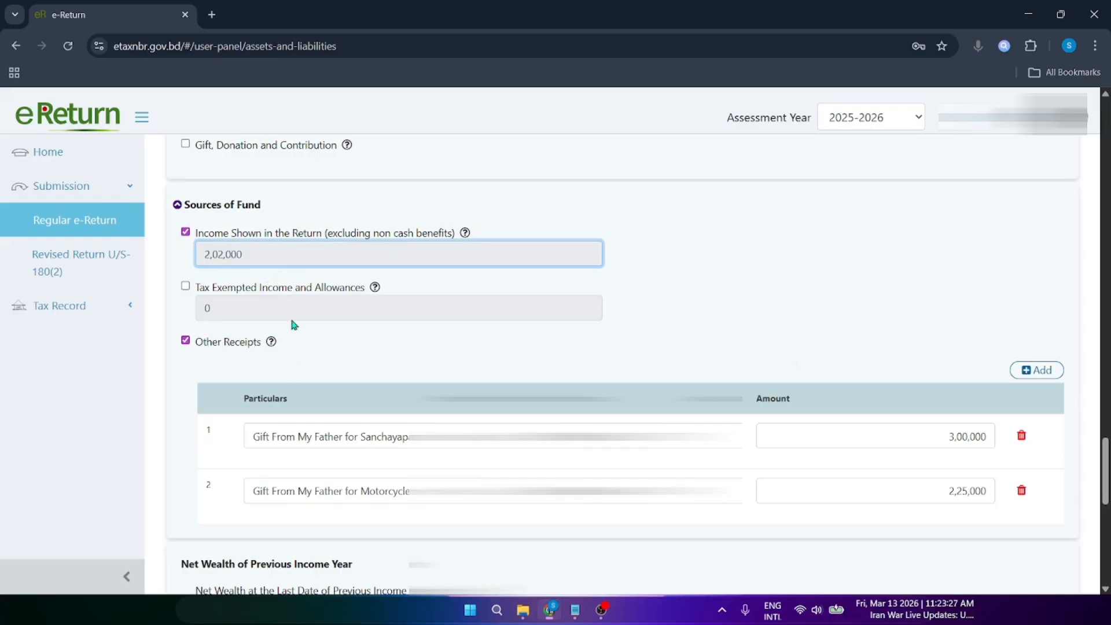
Step: Read the first gift receipt's full description, including its hidden end
scroll(1106, 463, "up", 10)
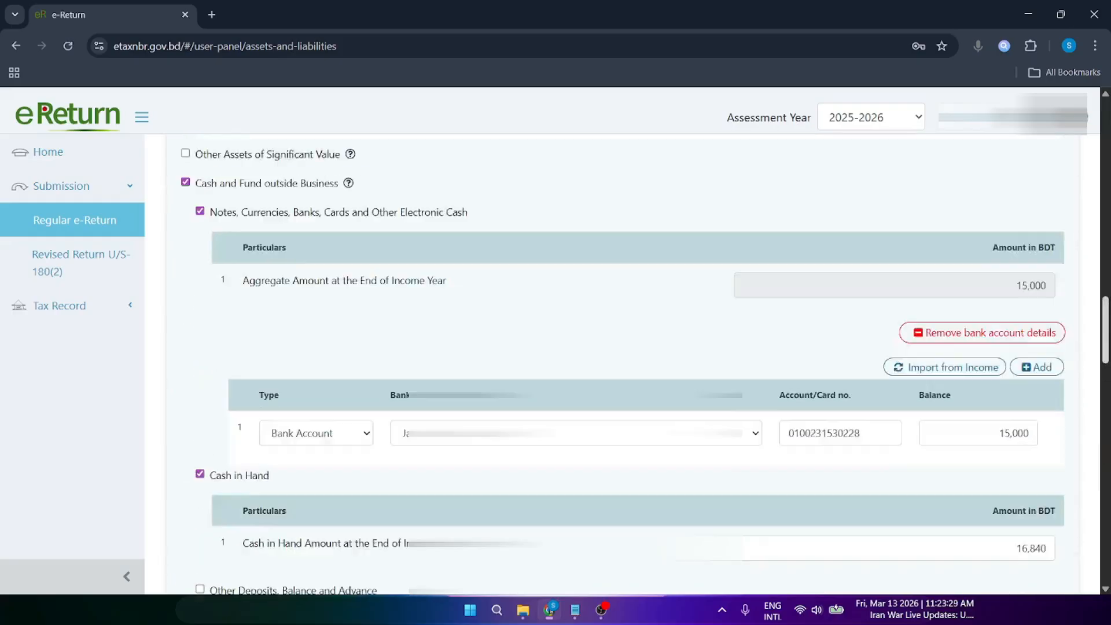
scroll(636, 364, "up", 10)
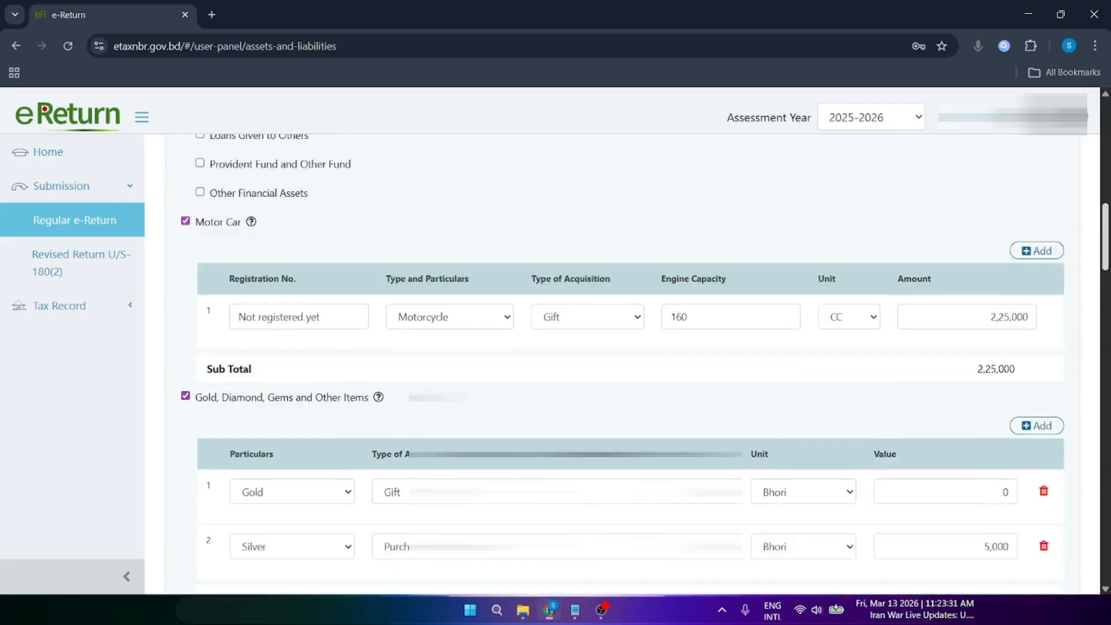
scroll(783, 280, "up", 3)
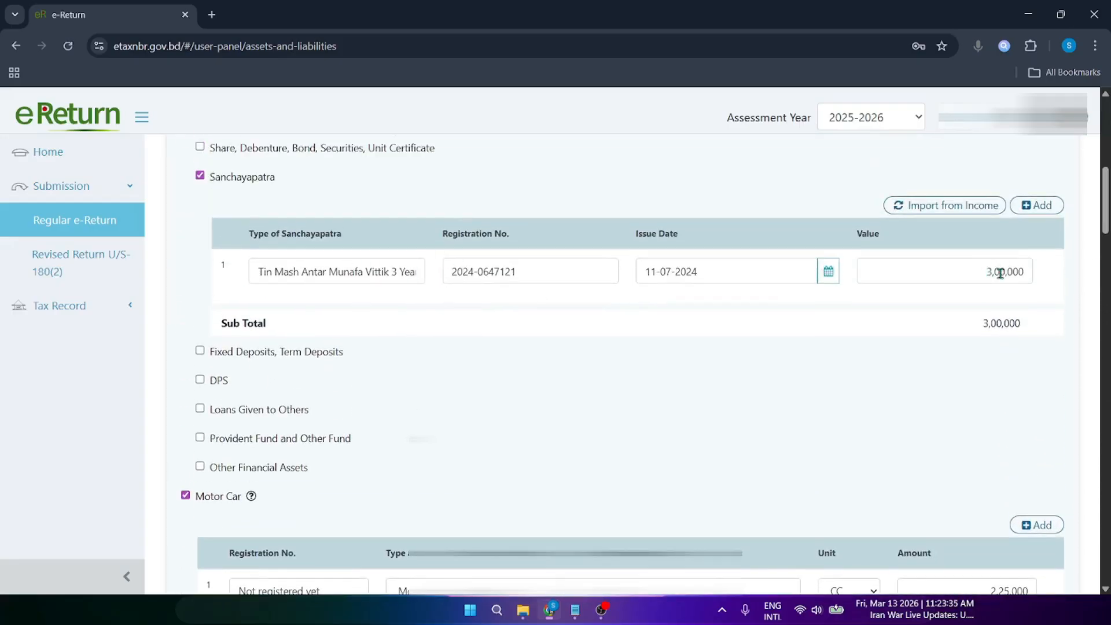
scroll(1105, 231, "down", 1)
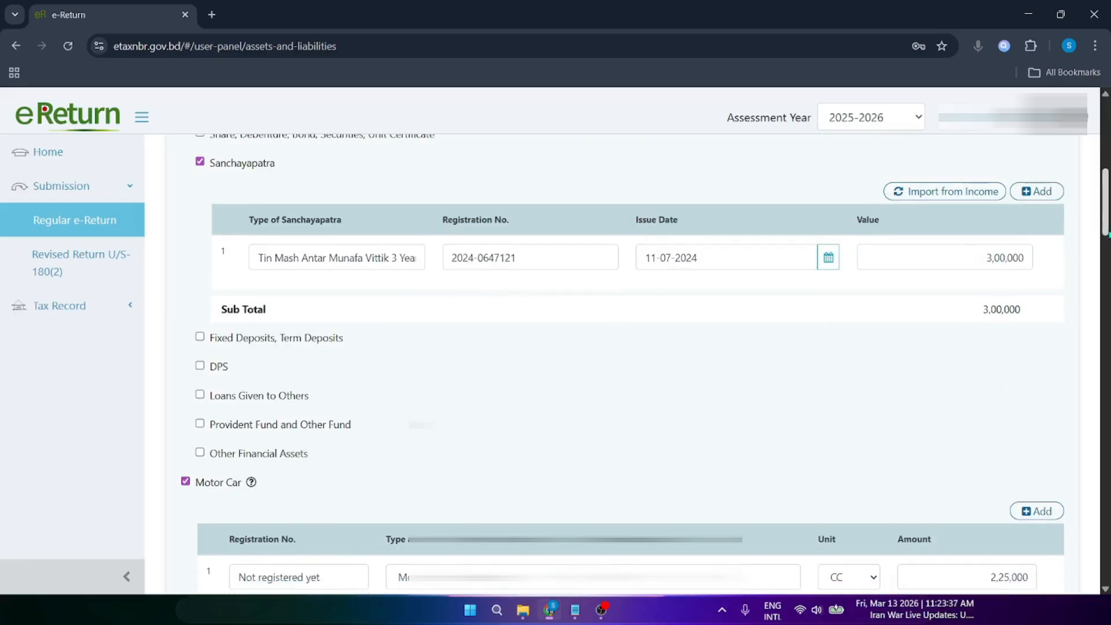
scroll(618, 325, "down", 4)
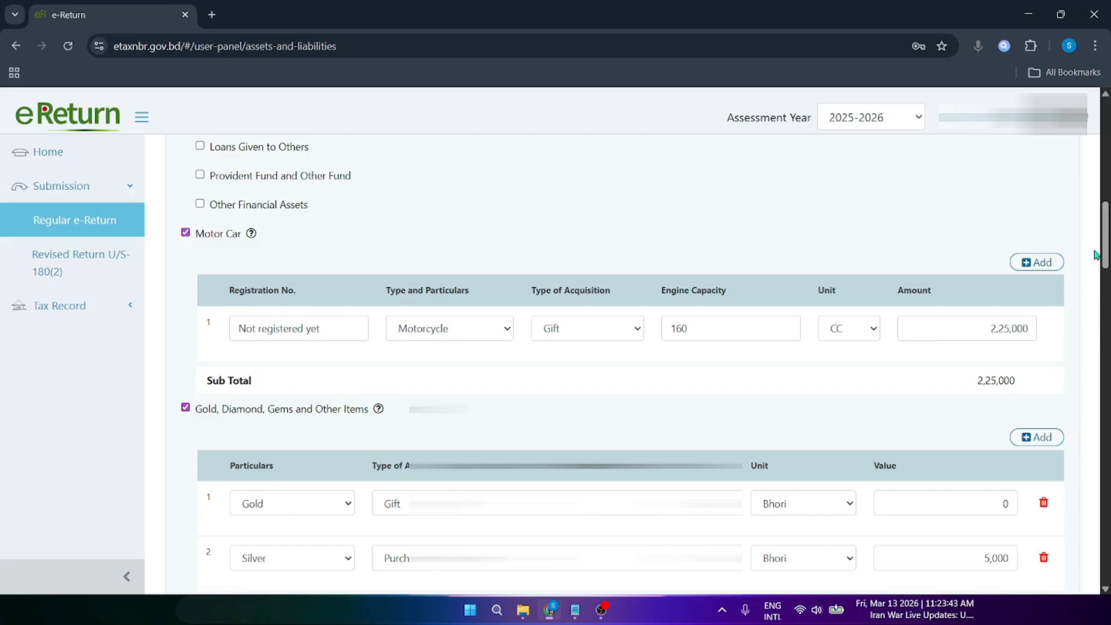
scroll(1106, 234, "up", 3)
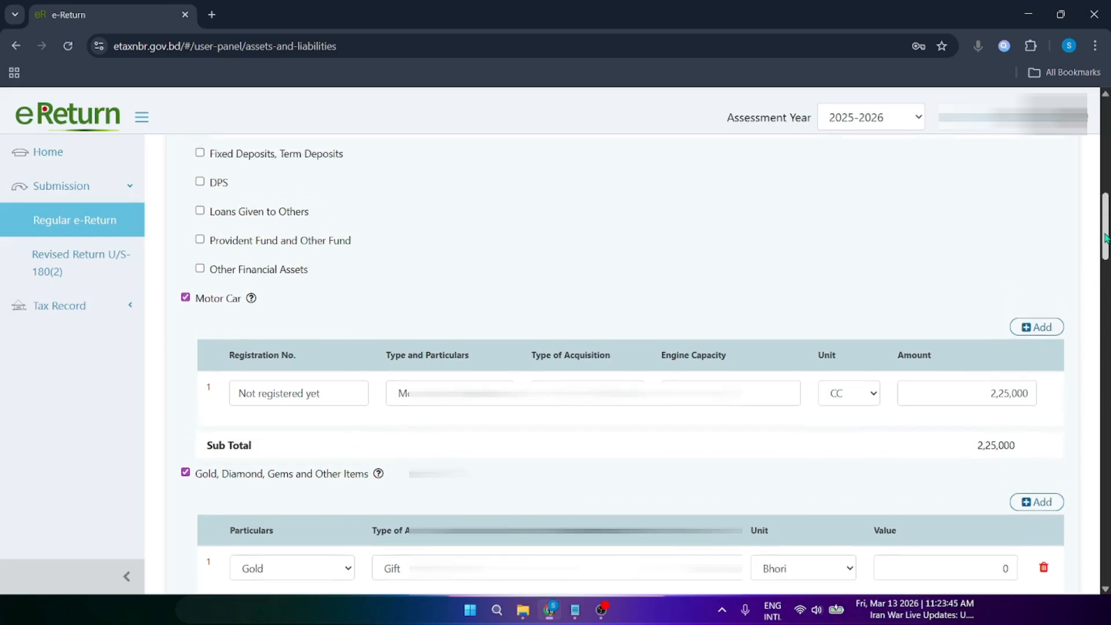
scroll(1105, 233, "up", 2)
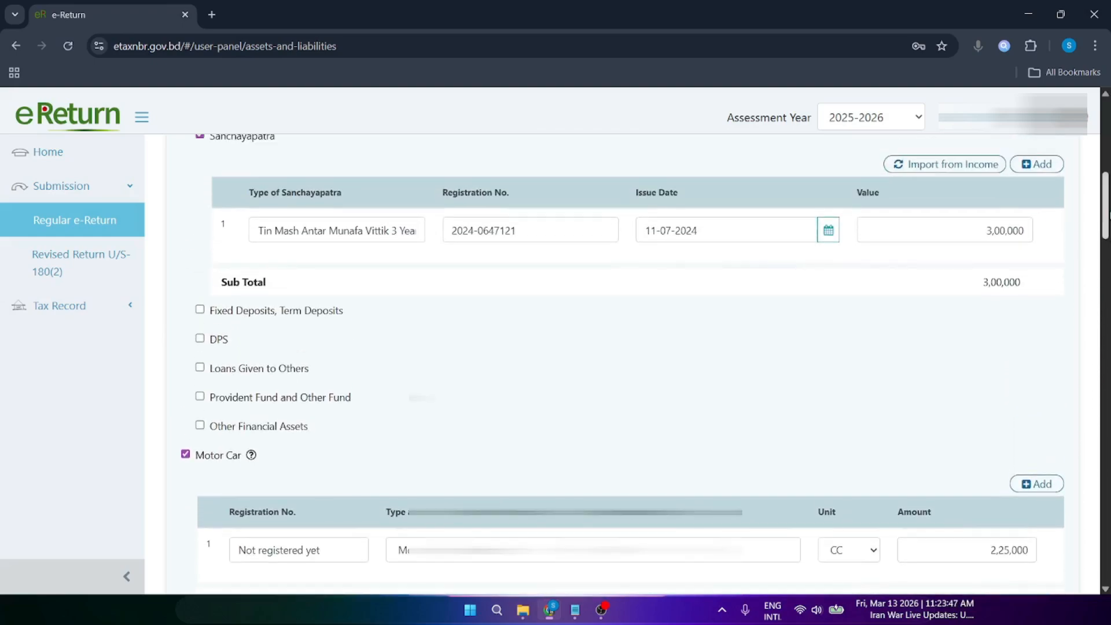
scroll(622, 367, "down", 3)
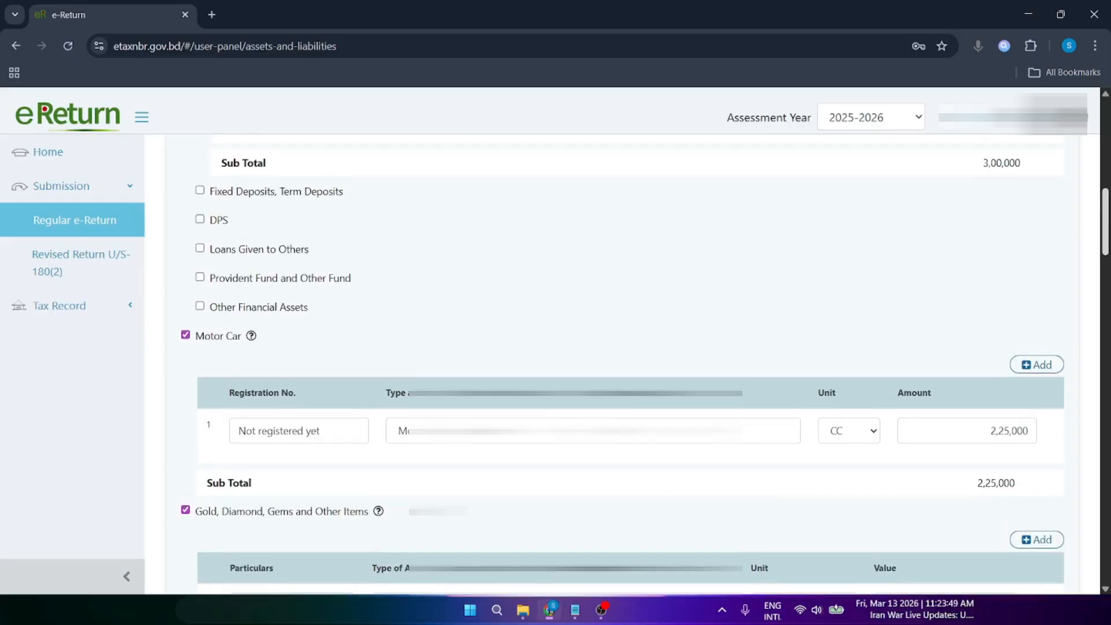
scroll(622, 367, "up", 2)
scroll(622, 367, "down", 5)
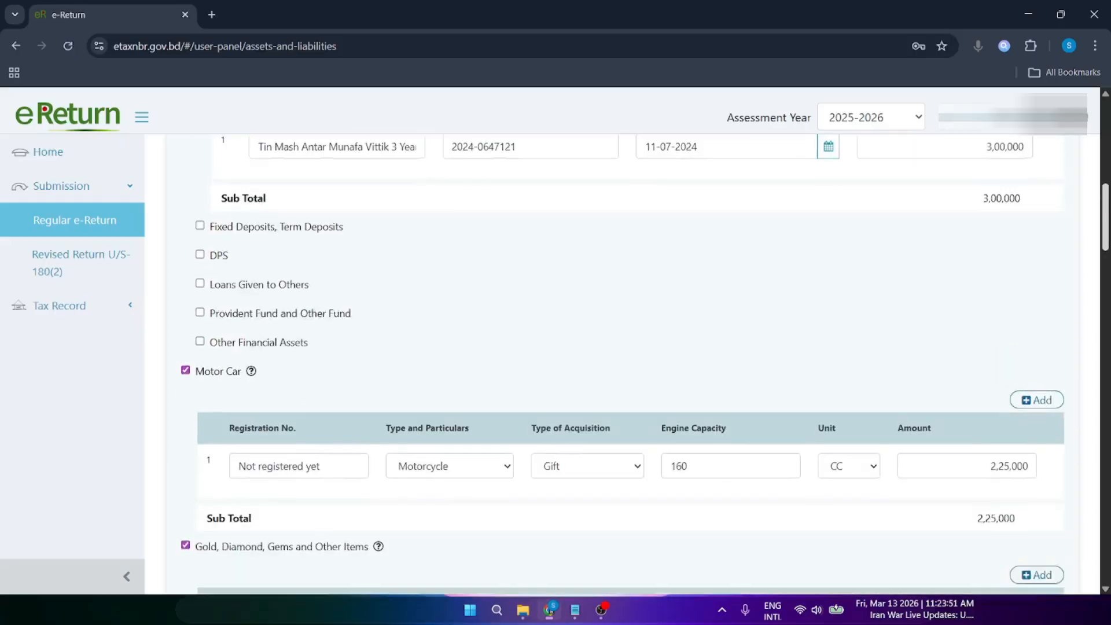
scroll(622, 367, "down", 20)
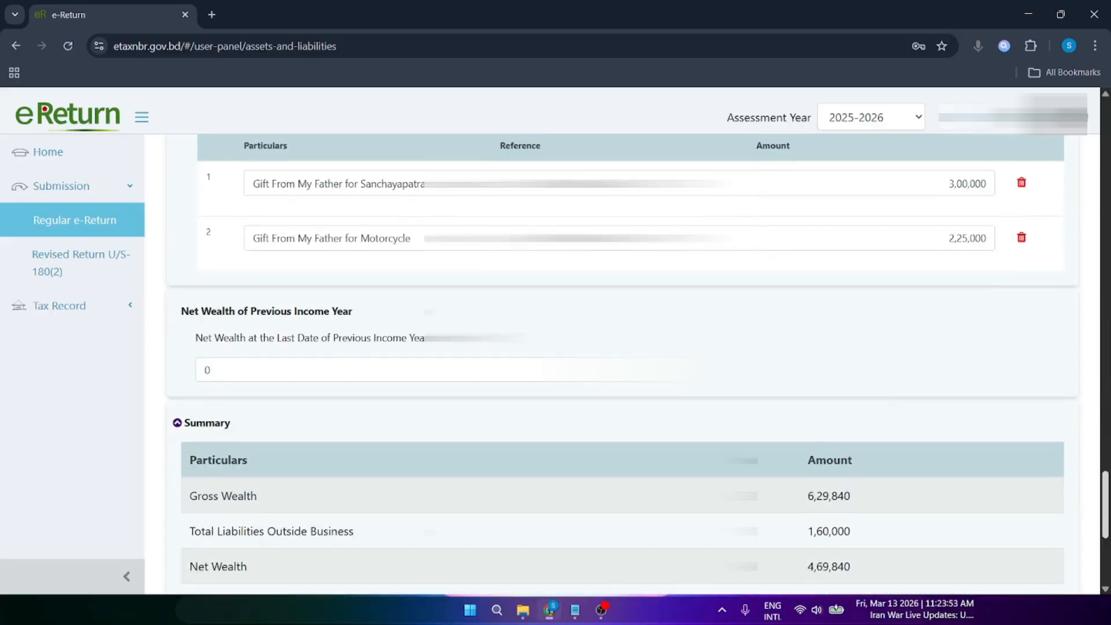
scroll(622, 367, "up", 4)
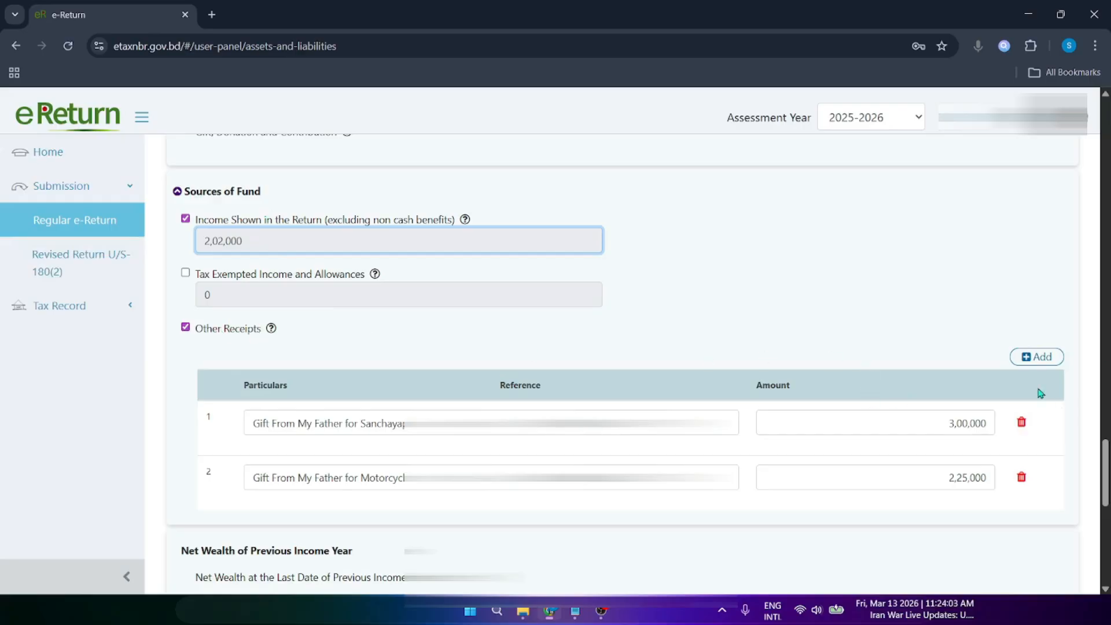
left_click_drag(398, 428, 243, 439)
left_click(245, 438)
left_click_drag(425, 428, 217, 427)
left_click(217, 428)
left_click_drag(426, 427, 238, 427)
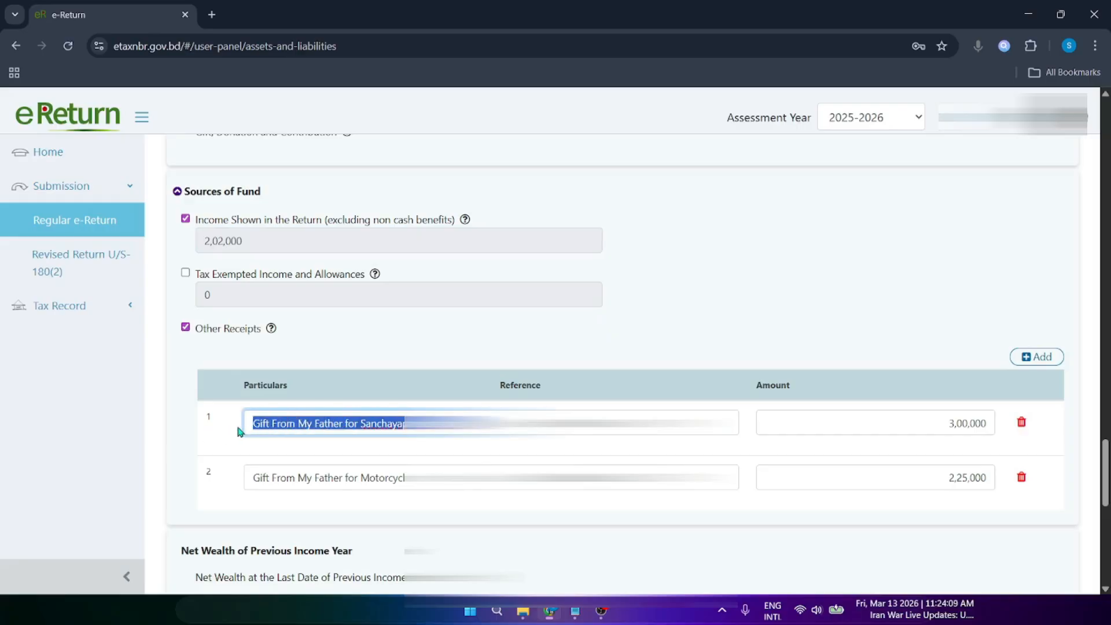
left_click(237, 430)
left_click_drag(426, 427, 216, 423)
left_click(215, 421)
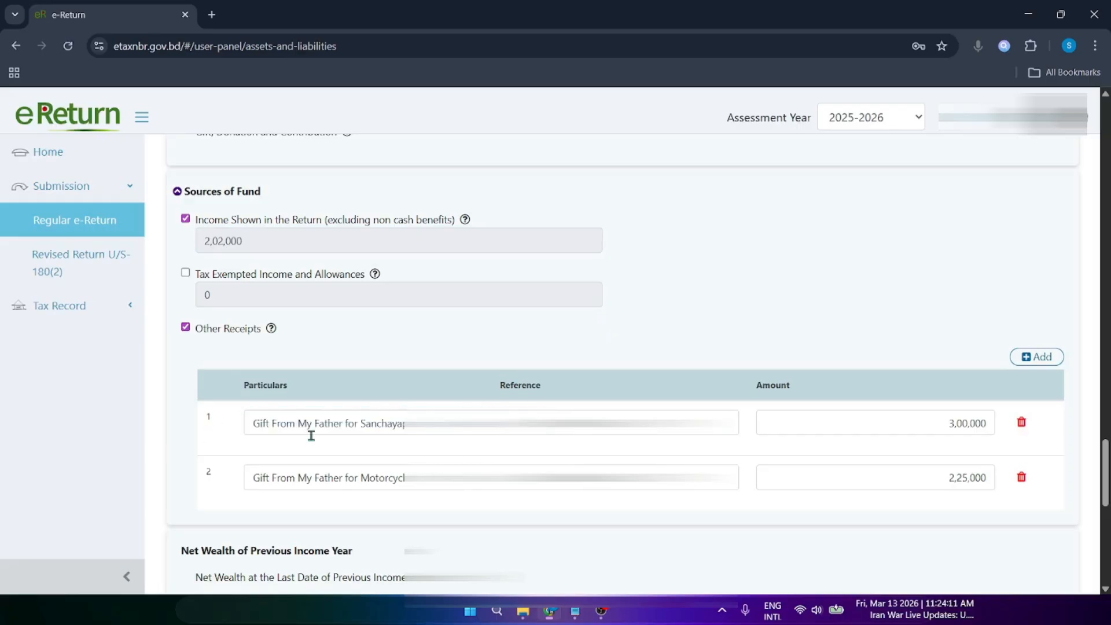
left_click(427, 427)
left_click(570, 398)
left_click_drag(666, 425, 492, 426)
left_click(534, 394)
left_click_drag(660, 425, 504, 425)
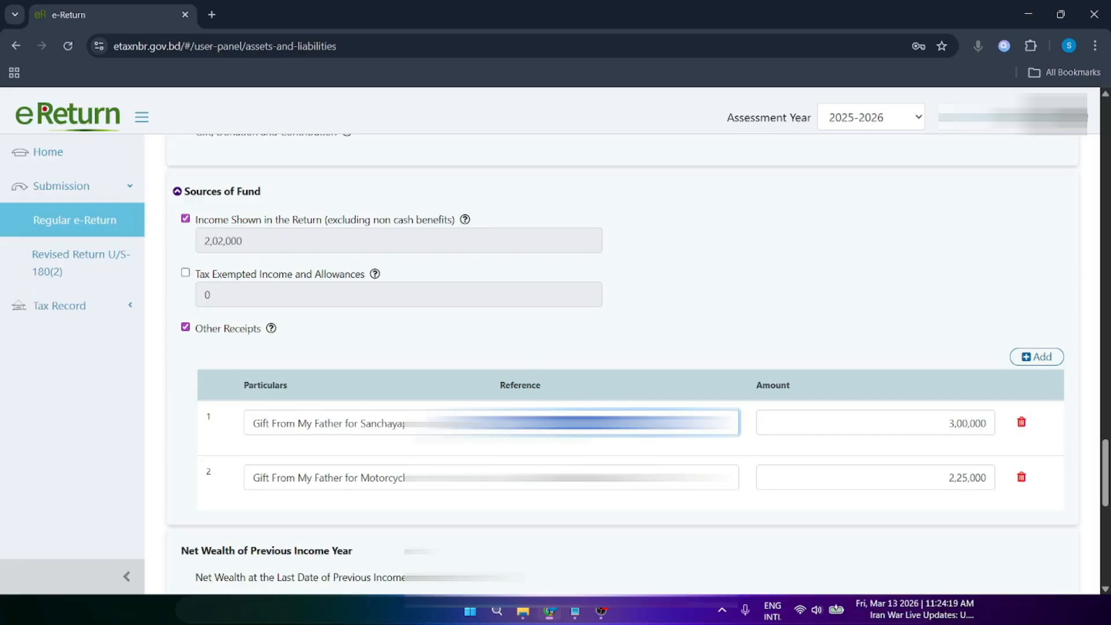
left_click(579, 401)
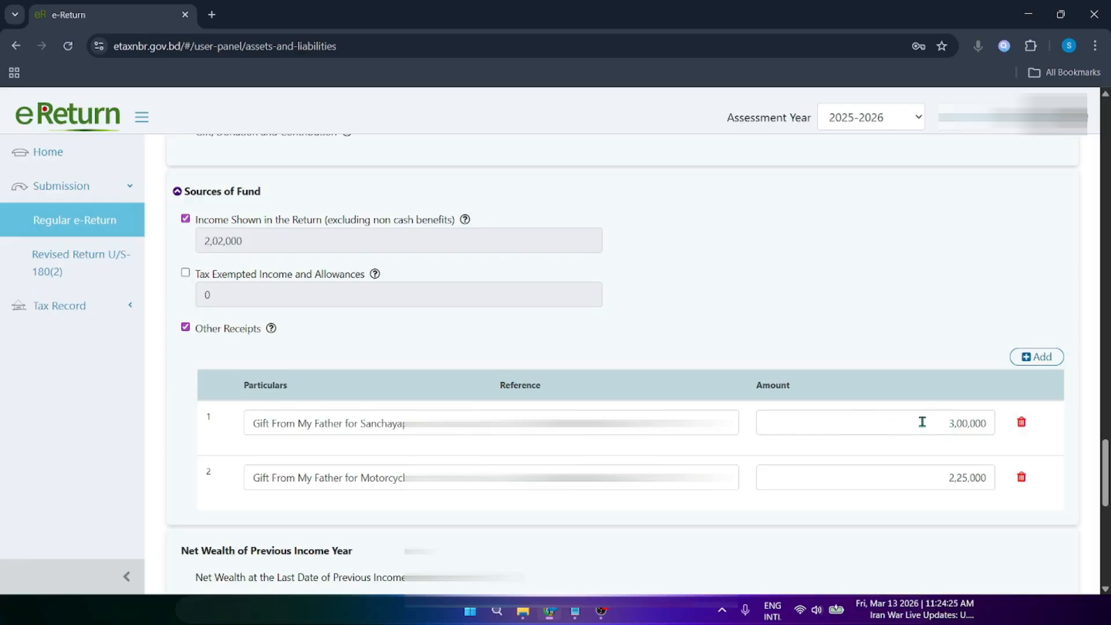
Step: Check the first receipt's 3,00,000 amount and select its whole description
left_click_drag(922, 423, 984, 426)
left_click(556, 423)
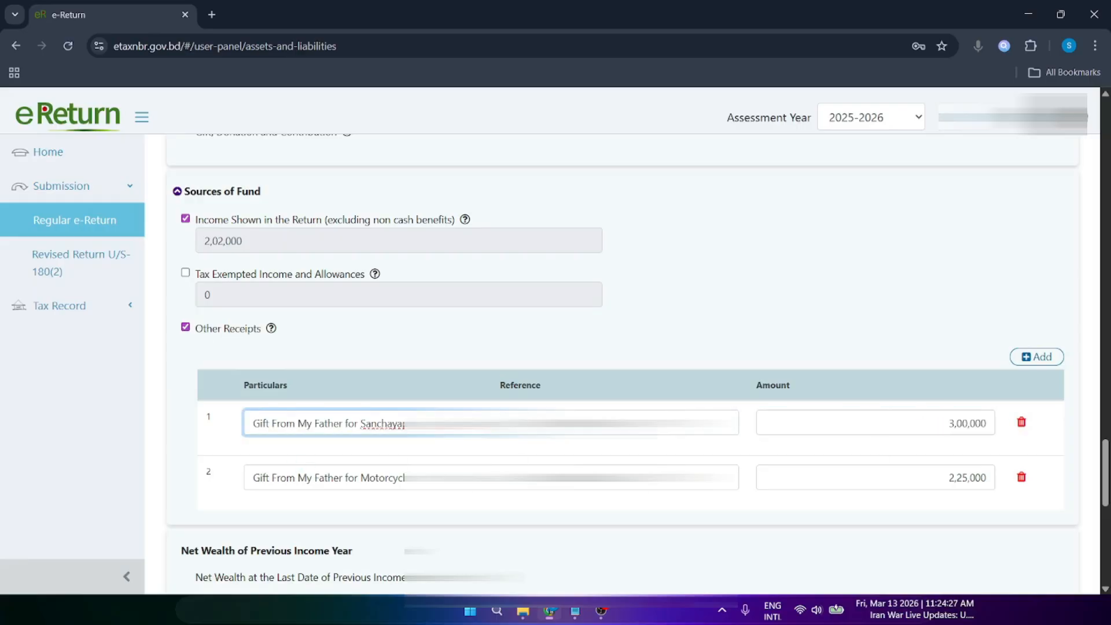
left_click_drag(500, 423, 243, 428)
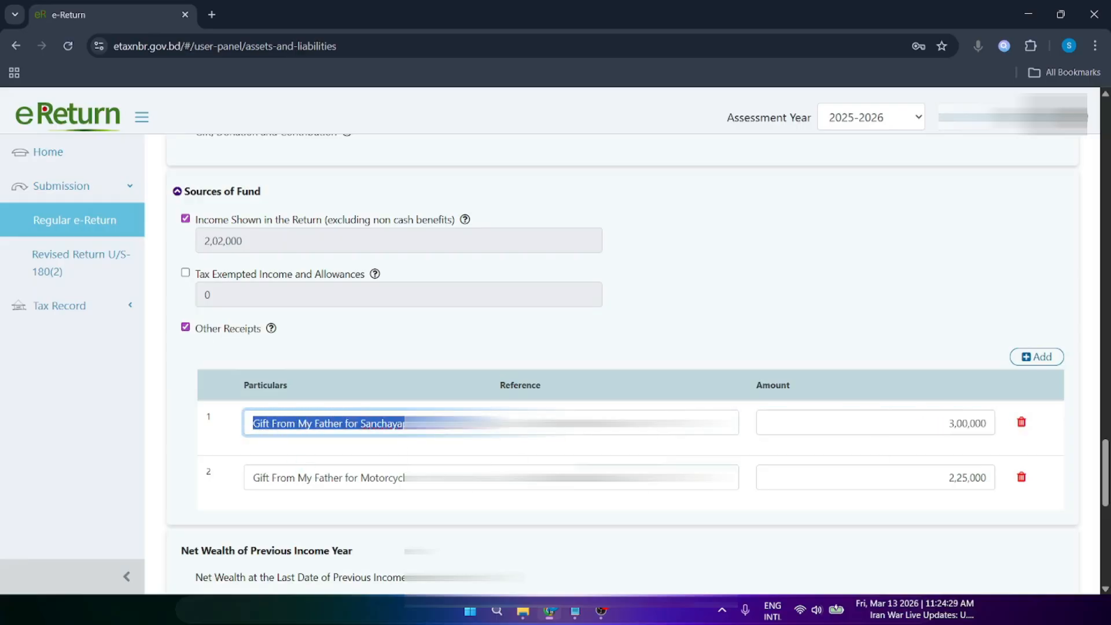
left_click(625, 423)
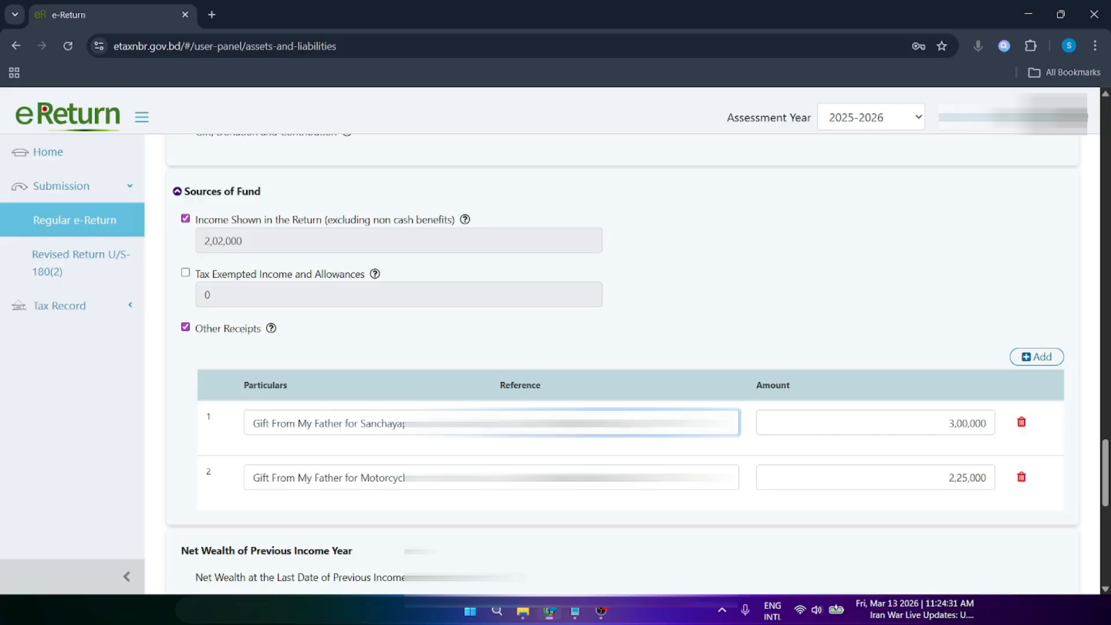
Step: Add an empty third Other Receipts row, then delete it
scroll(322, 347, "down", 1)
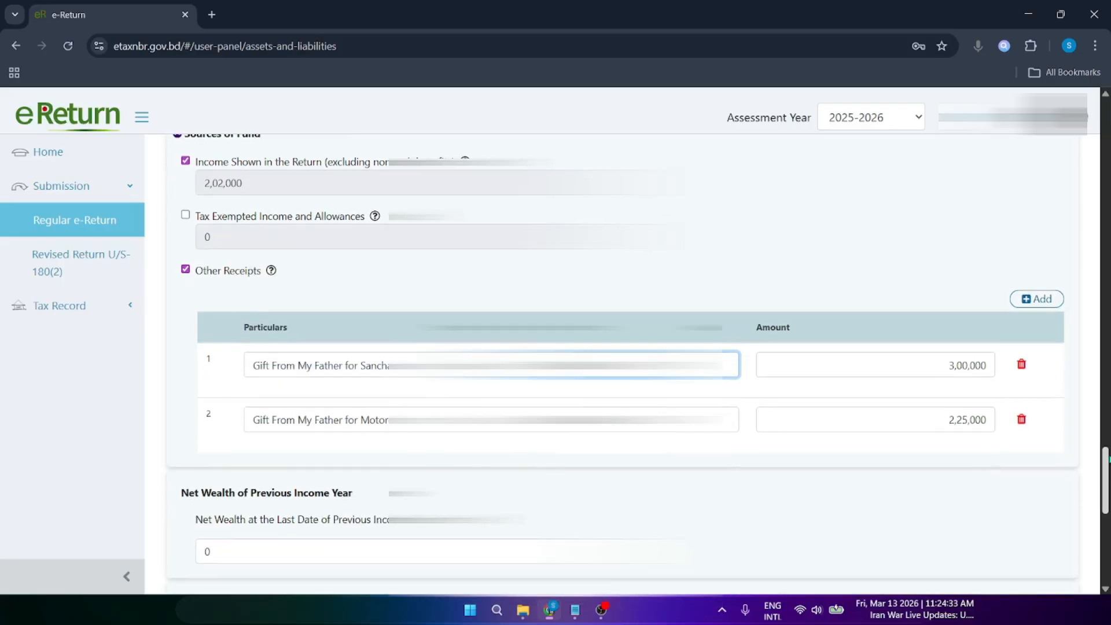
left_click(1040, 299)
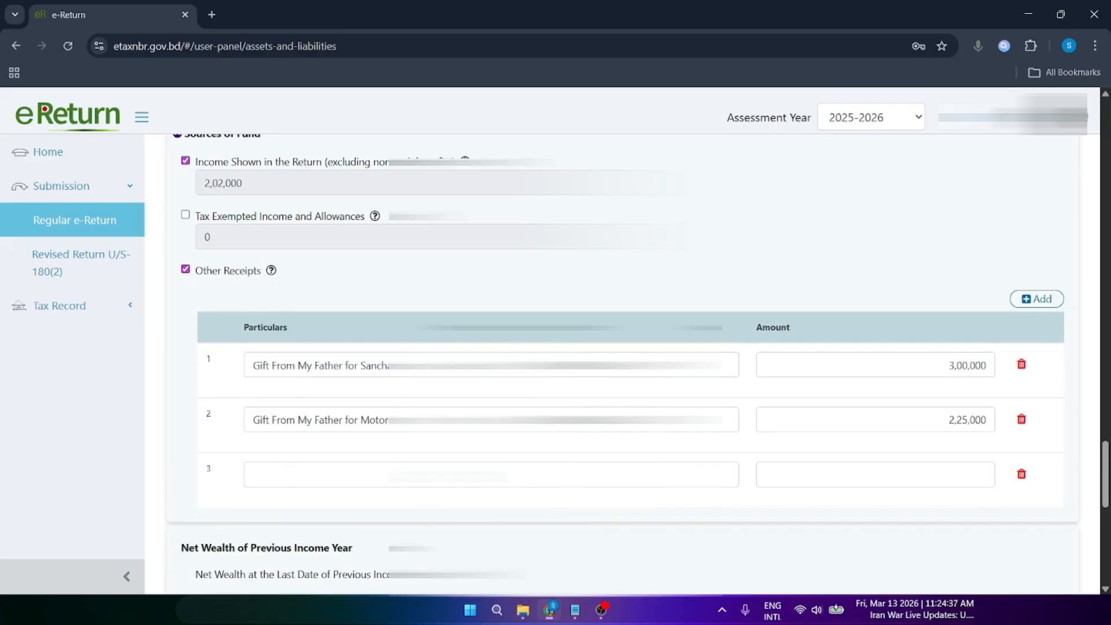
left_click(1021, 476)
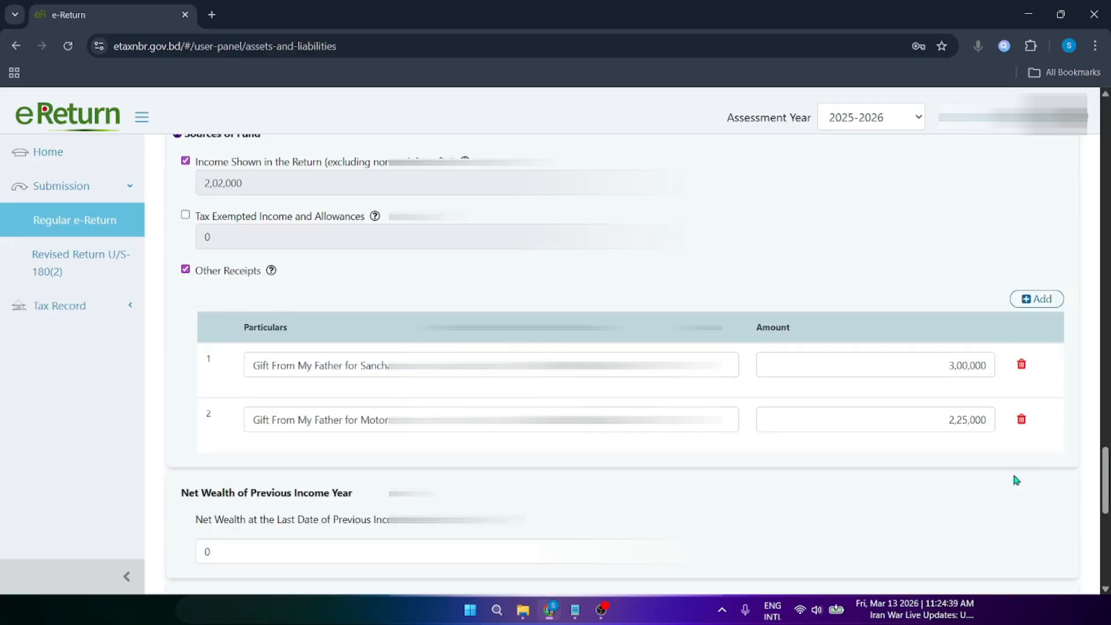
Step: Highlight the second gift's description and its 2,25,000 amount
left_click_drag(544, 421, 248, 424)
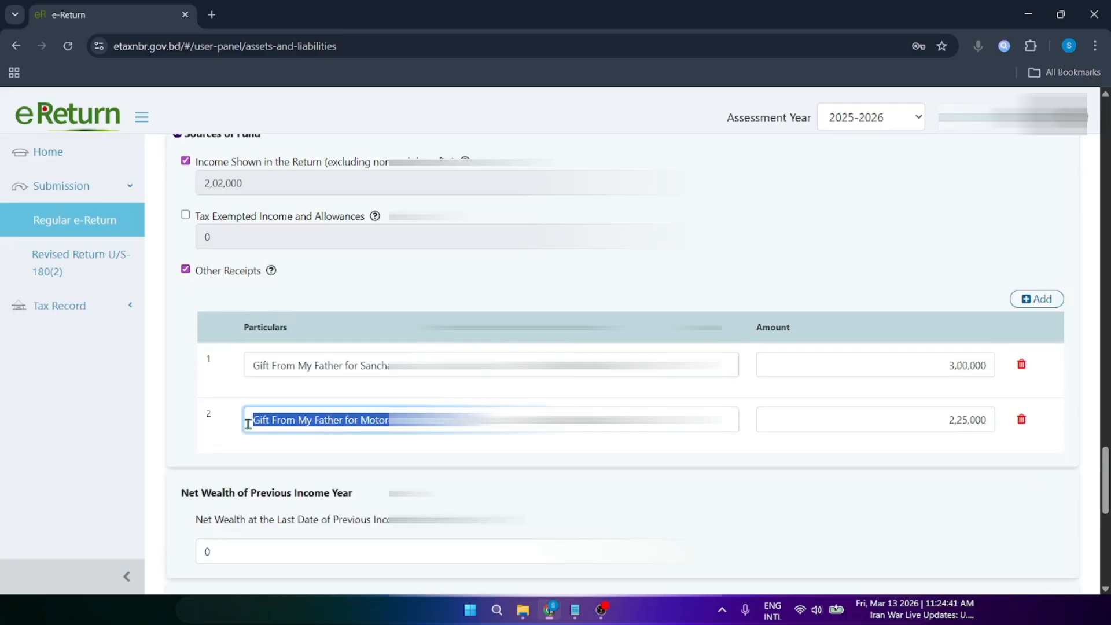
left_click(248, 420)
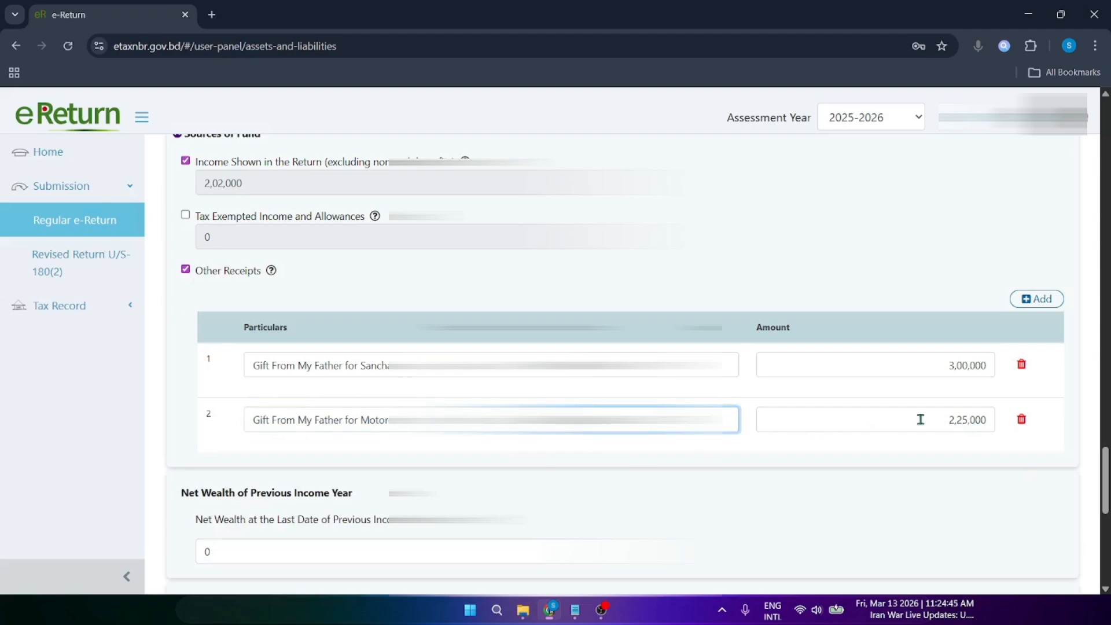
left_click_drag(920, 417, 1005, 437)
left_click(1018, 449)
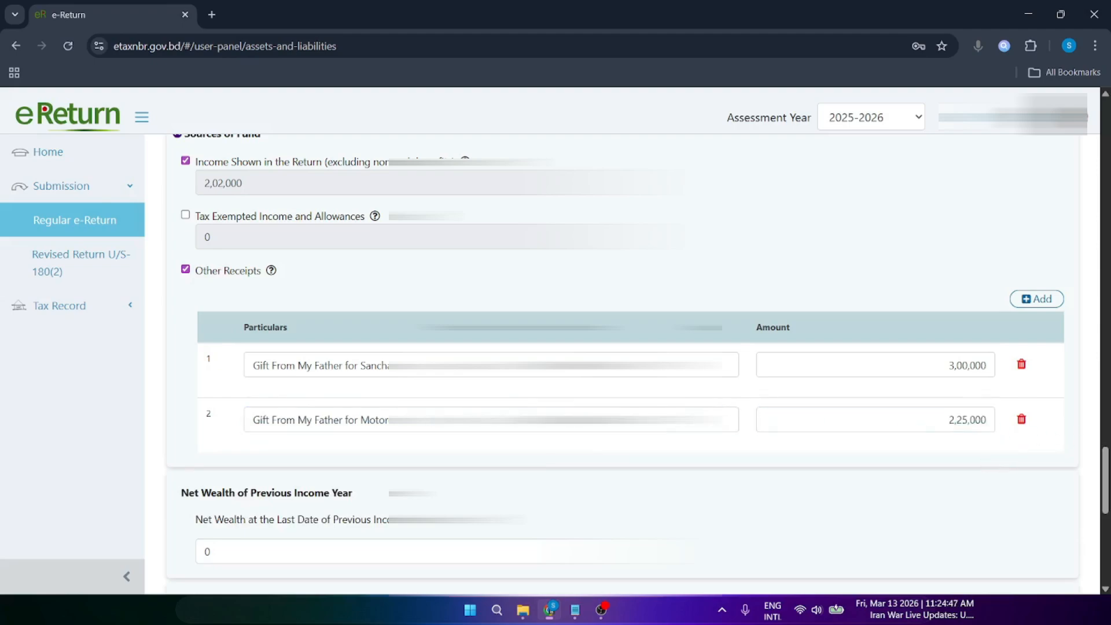
scroll(1108, 487, "down", 1)
scroll(1108, 486, "down", 3)
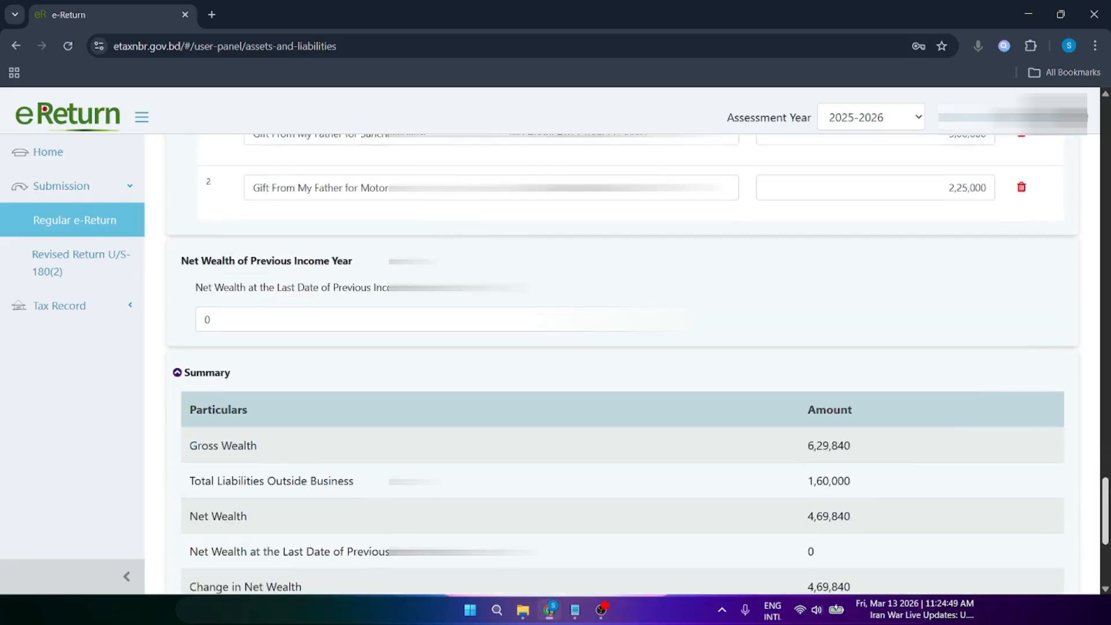
left_click(228, 220)
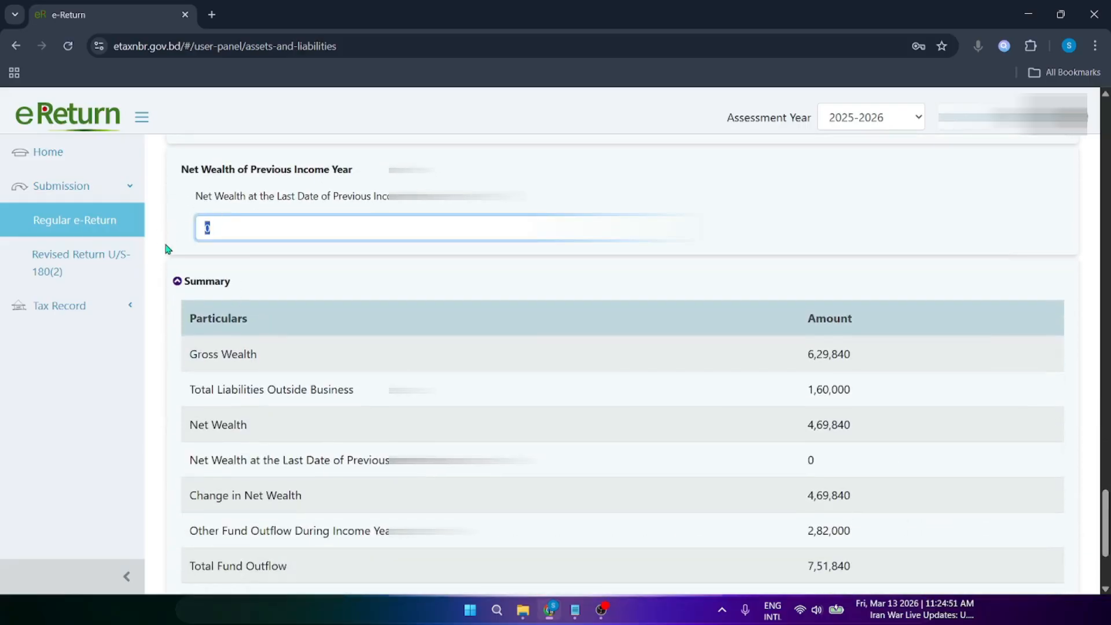
left_click(164, 240)
left_click(224, 231)
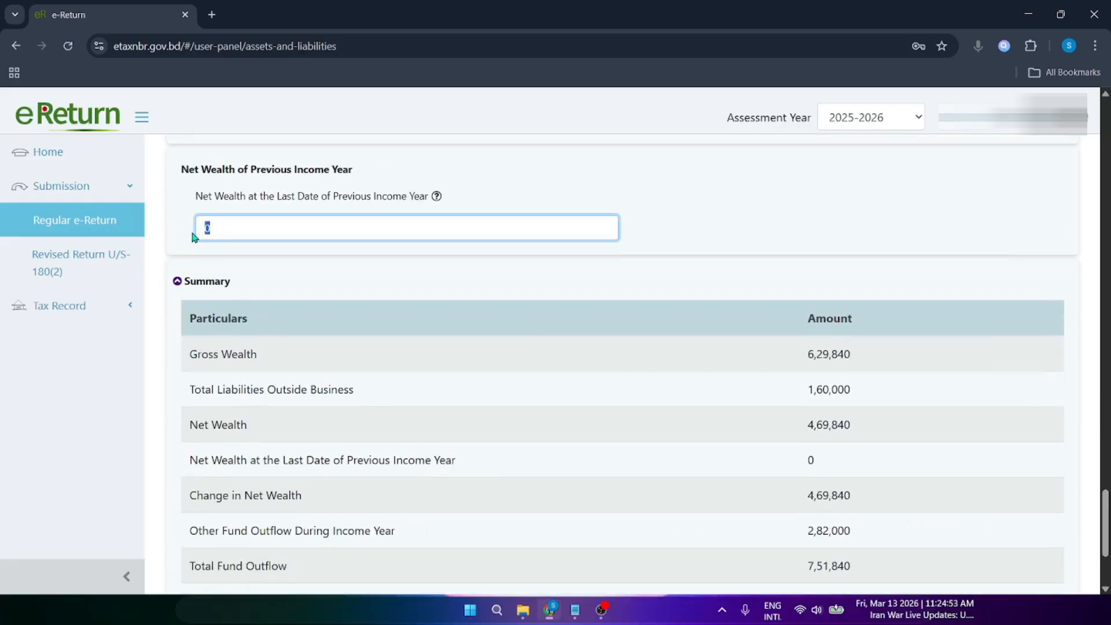
left_click(195, 241)
left_click_drag(203, 197, 181, 229)
left_click(260, 200)
left_click(182, 230)
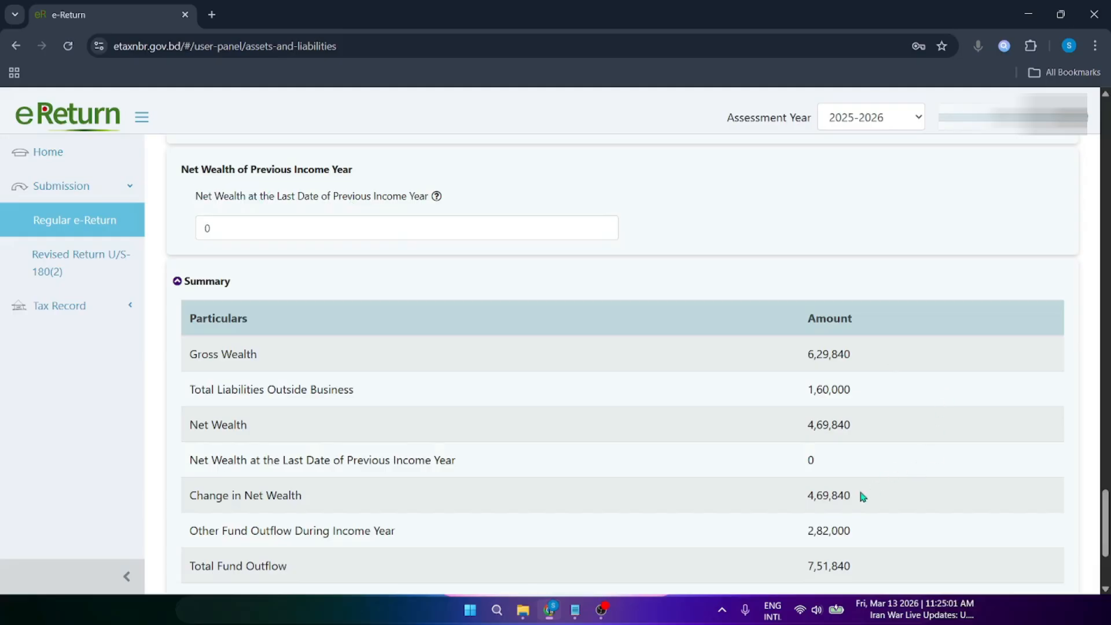
mouse_move(1104, 508)
left_mouse_down()
mouse_move(1104, 525)
mouse_move(1105, 501)
left_mouse_up()
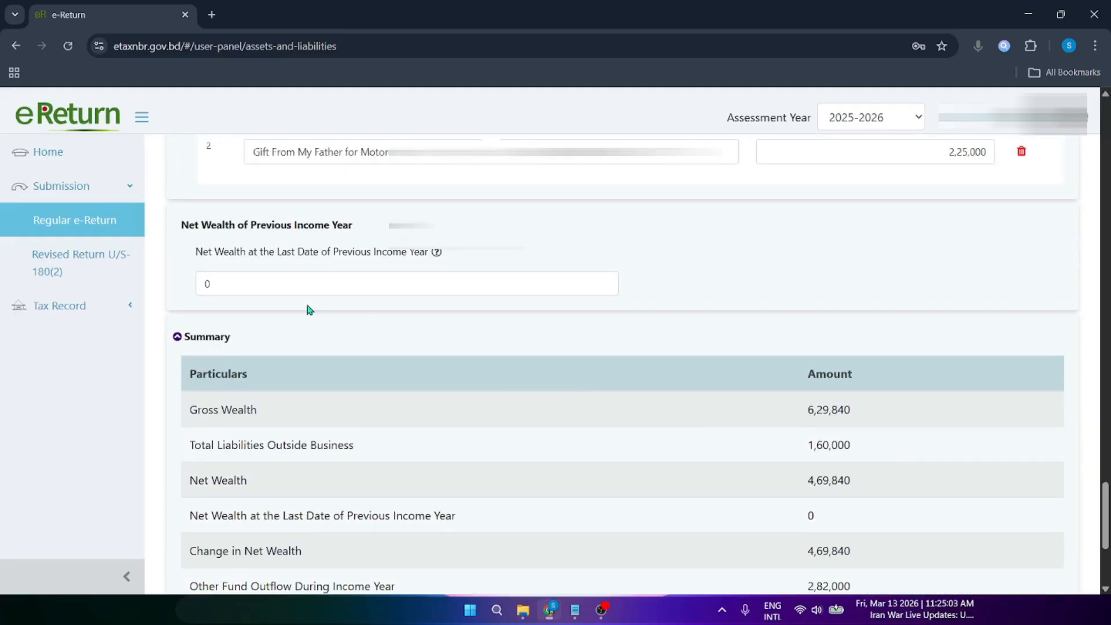
left_click(237, 284)
left_click(190, 248)
left_click_drag(194, 253, 431, 252)
left_click(256, 253)
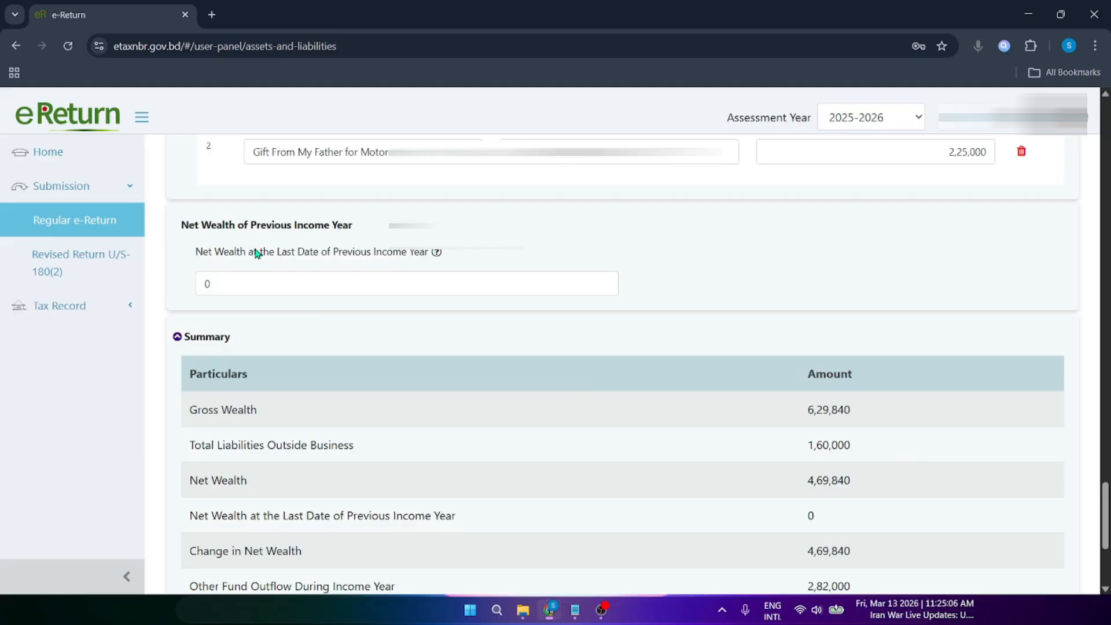
left_click(219, 289)
left_click(187, 294)
scroll(325, 282, "down", 3)
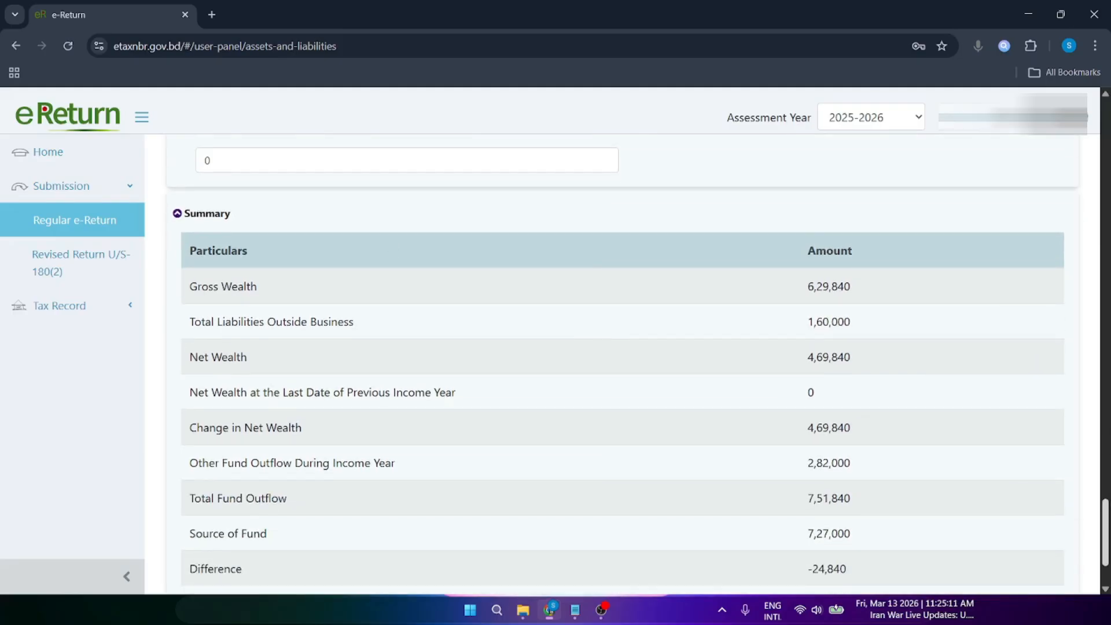
left_click_drag(803, 224, 862, 226)
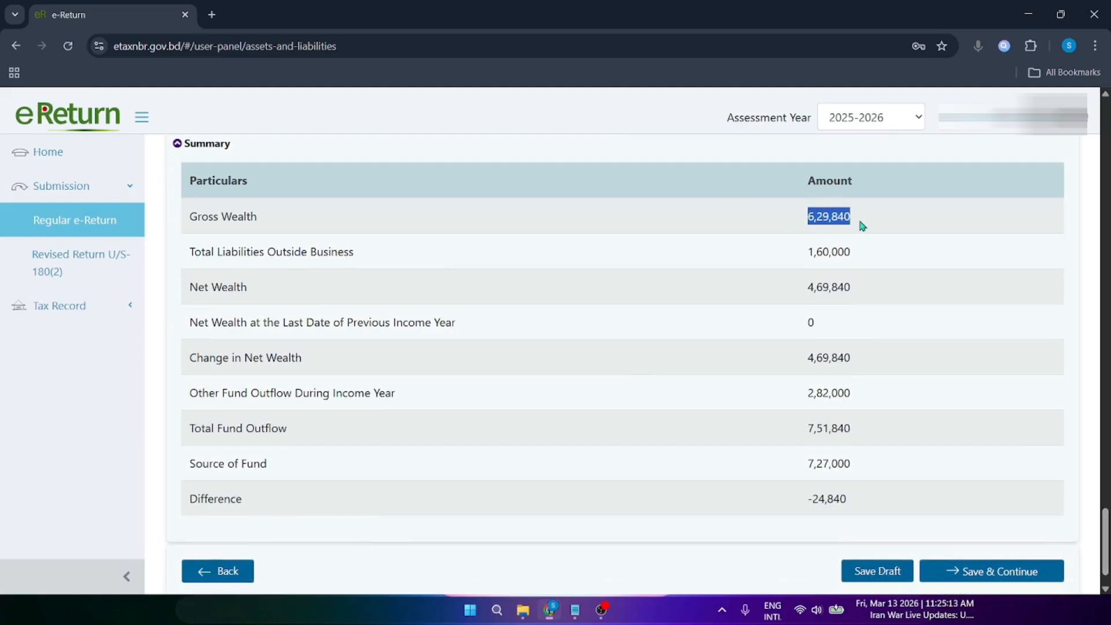
left_click(848, 225)
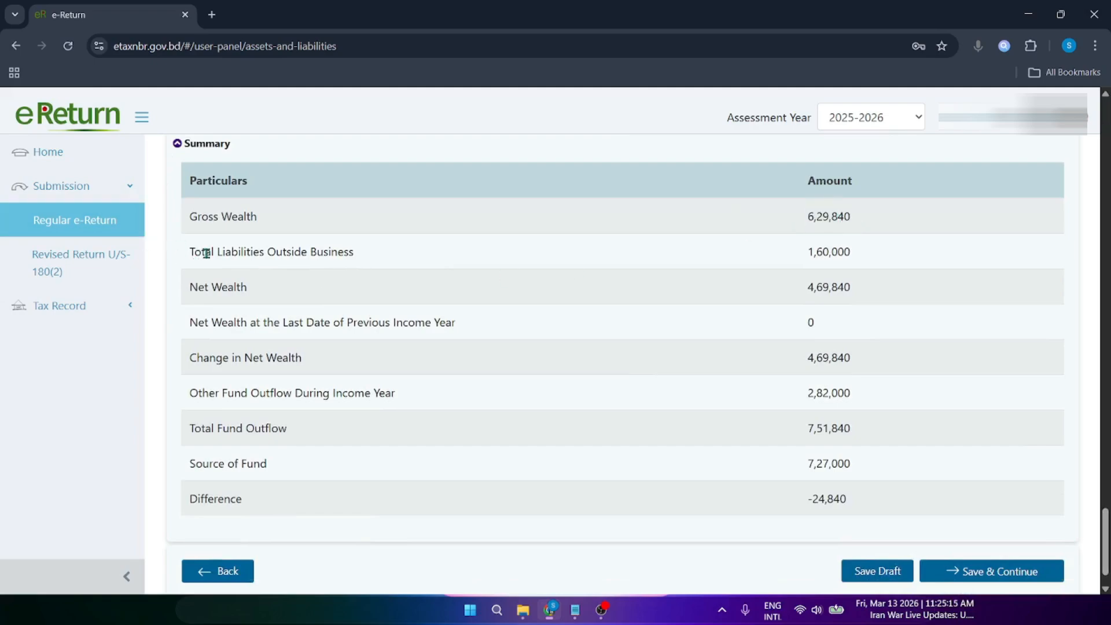
left_click_drag(206, 253, 294, 257)
left_click(339, 257)
left_click_drag(808, 253, 863, 258)
left_click(857, 252)
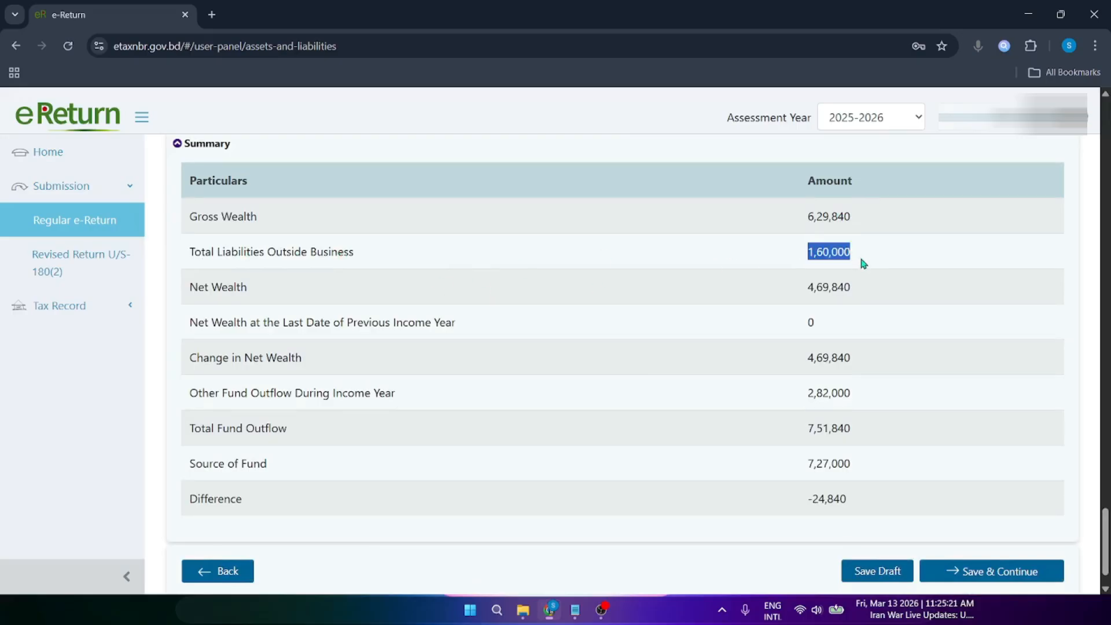
left_click(845, 264)
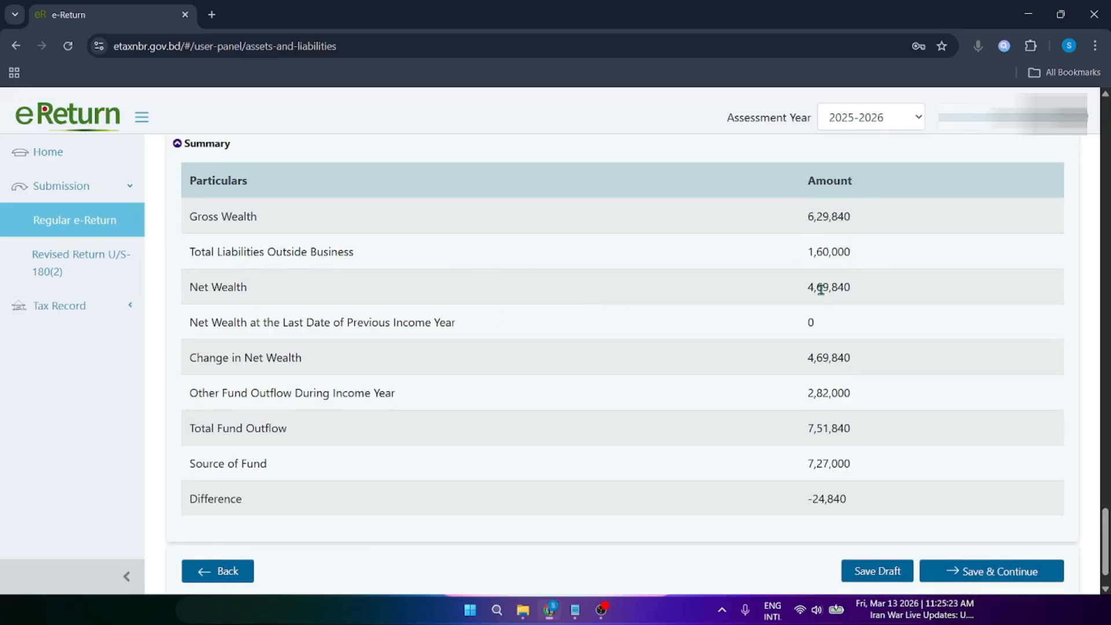
left_click_drag(808, 285, 866, 290)
left_click(868, 292)
left_click_drag(219, 328, 340, 322)
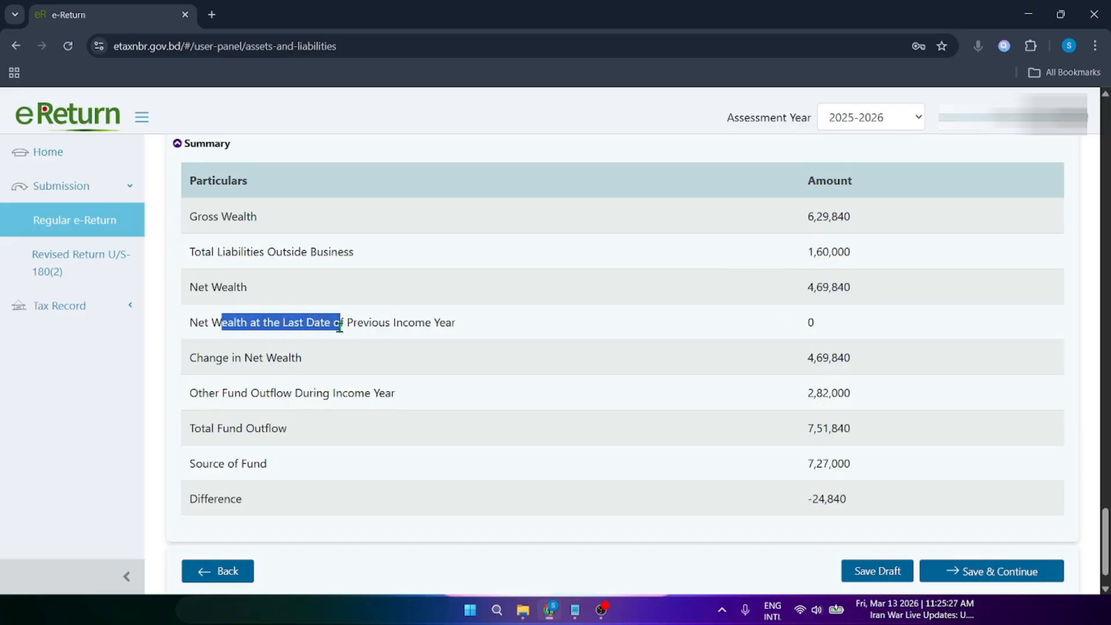
left_click(345, 323)
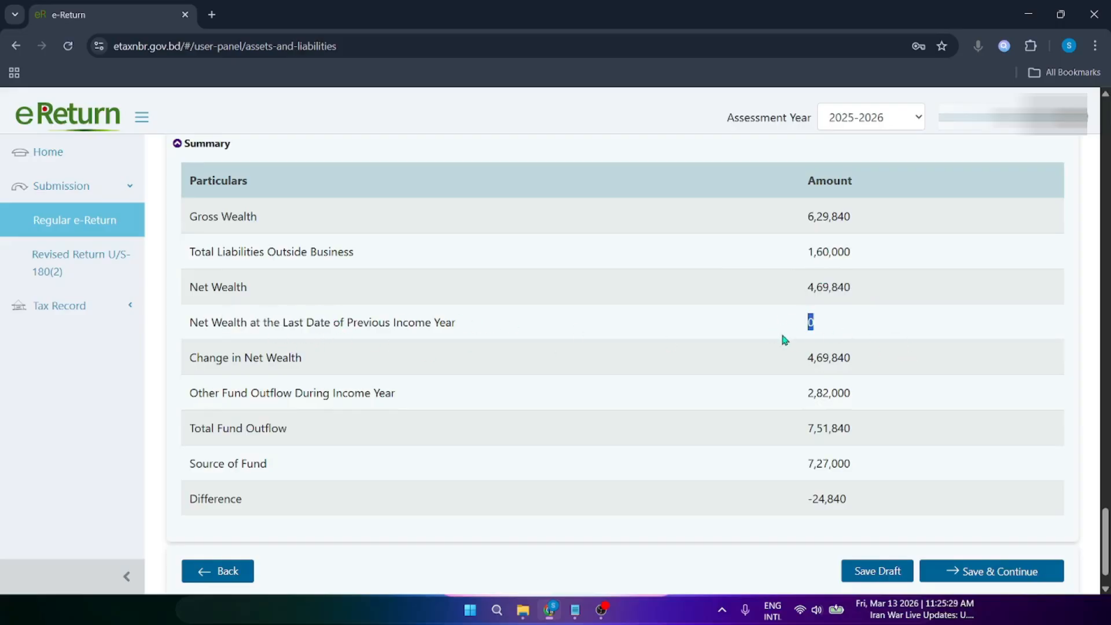
left_click(812, 329)
left_click_drag(201, 358, 293, 369)
left_click(296, 371)
left_click_drag(805, 368, 860, 365)
Step: Verify Total Fund Outflow and Source of Fund both equal 7,51,840, then save and continue
left_click(834, 360)
left_click_drag(809, 397, 859, 401)
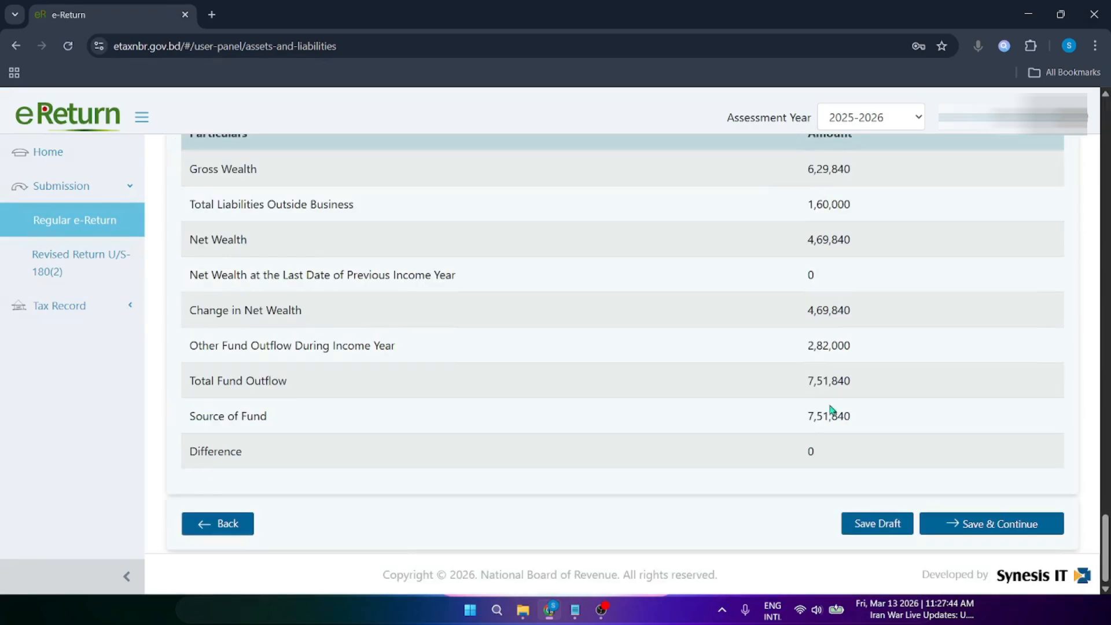
left_click_drag(804, 383, 848, 382)
left_click(819, 348)
left_click_drag(807, 306, 822, 309)
left_click(838, 350)
left_click_drag(813, 386, 852, 386)
left_click(823, 384)
left_click_drag(809, 421, 849, 416)
left_click(820, 415)
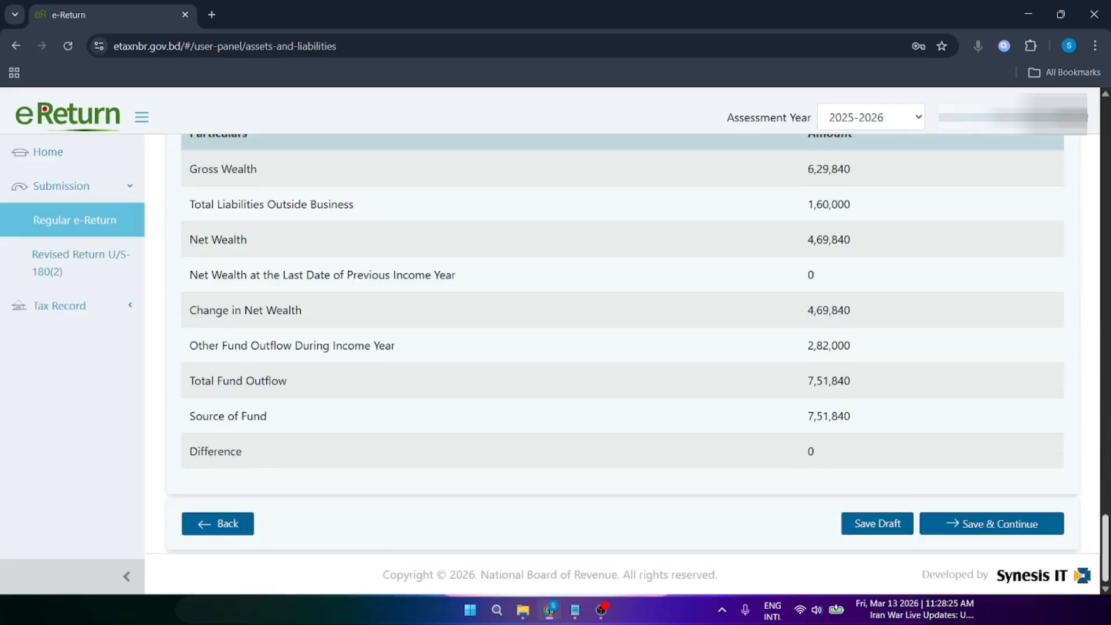
left_click(992, 525)
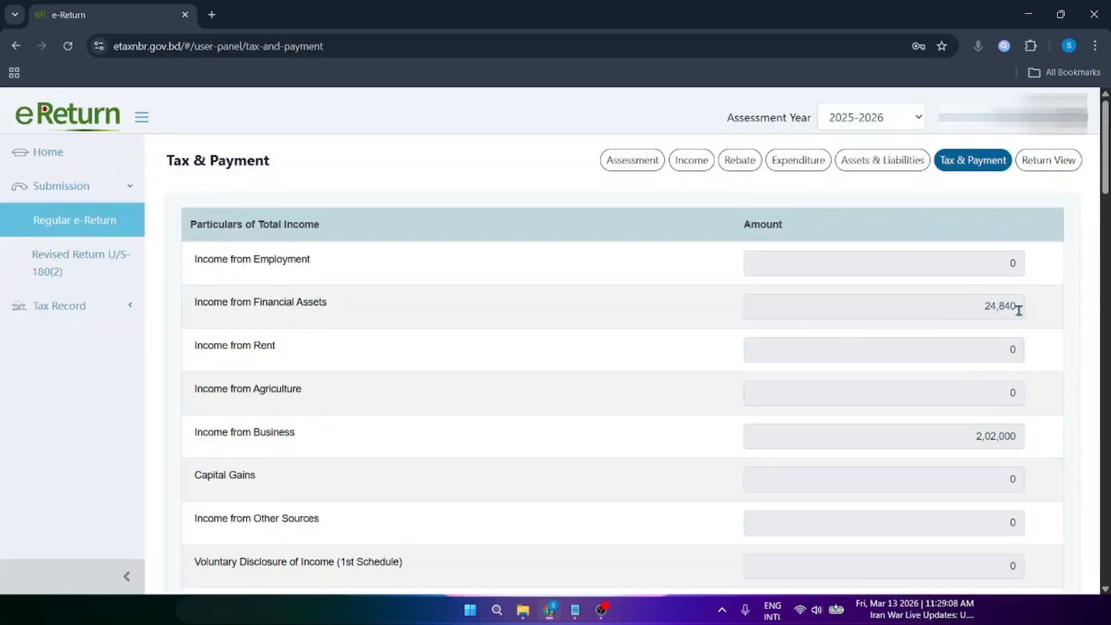
scroll(628, 293, "down", 2)
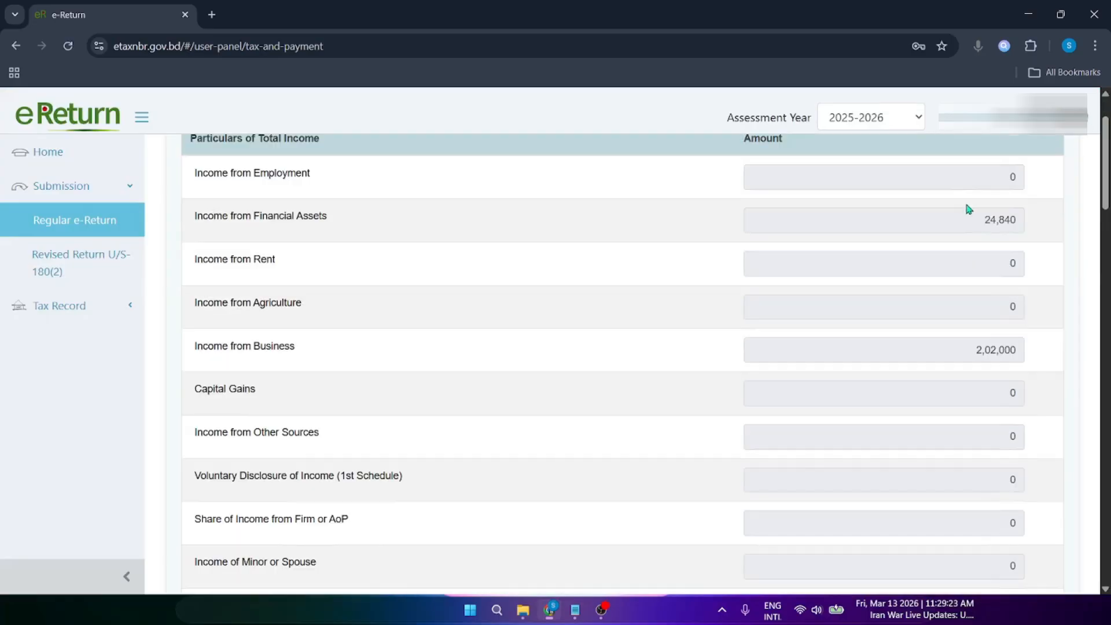
left_click(974, 224)
double_click(1011, 224)
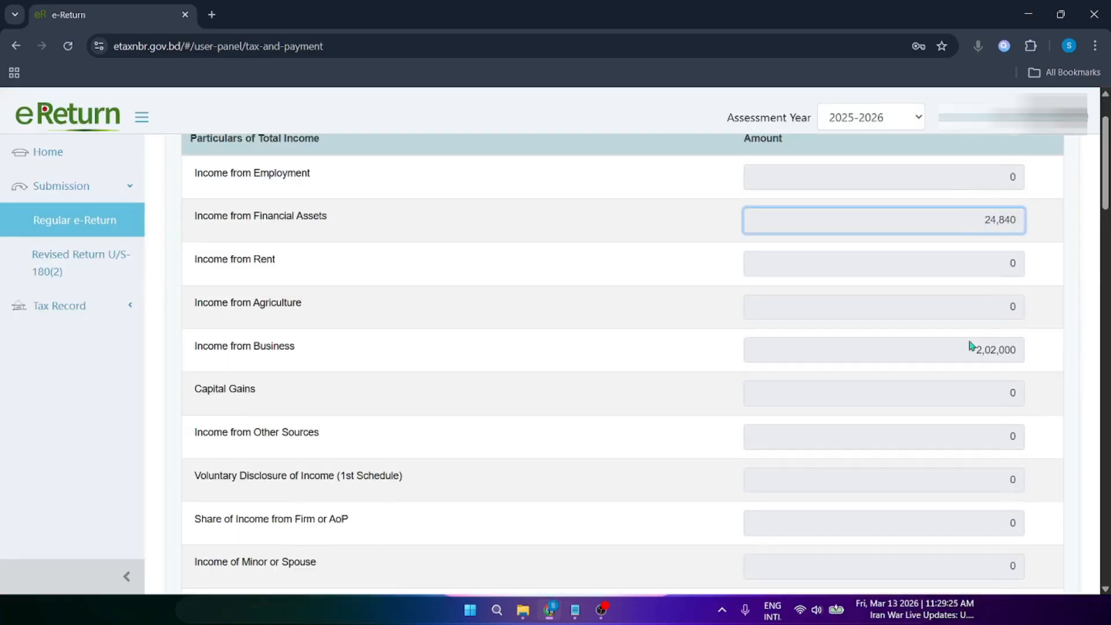
left_click_drag(955, 353, 1033, 357)
left_click(1025, 350)
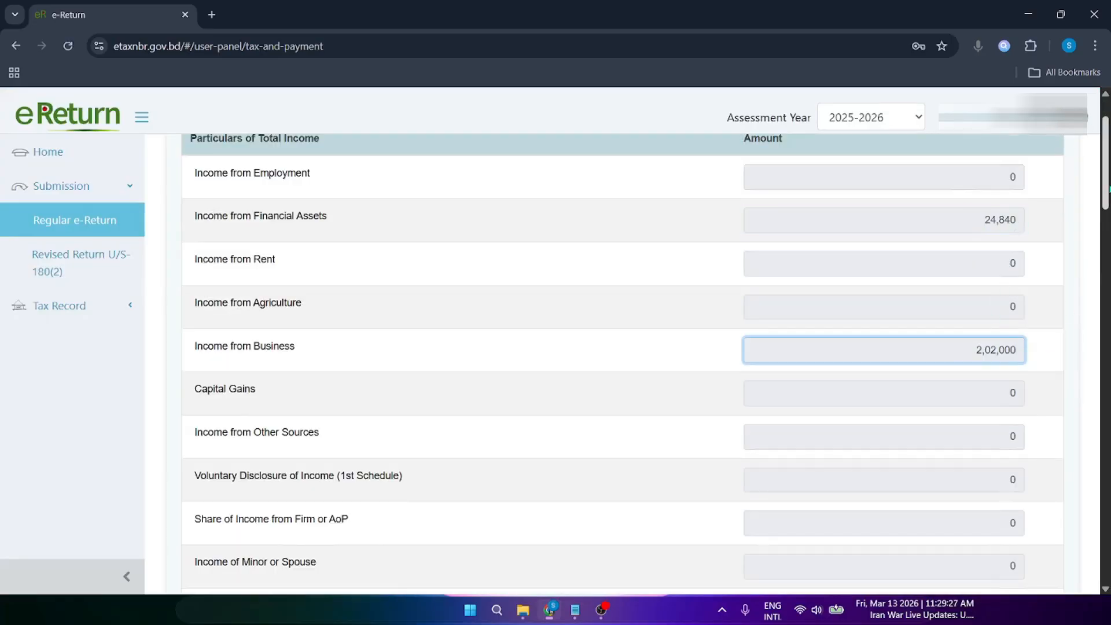
scroll(623, 364, "down", 8)
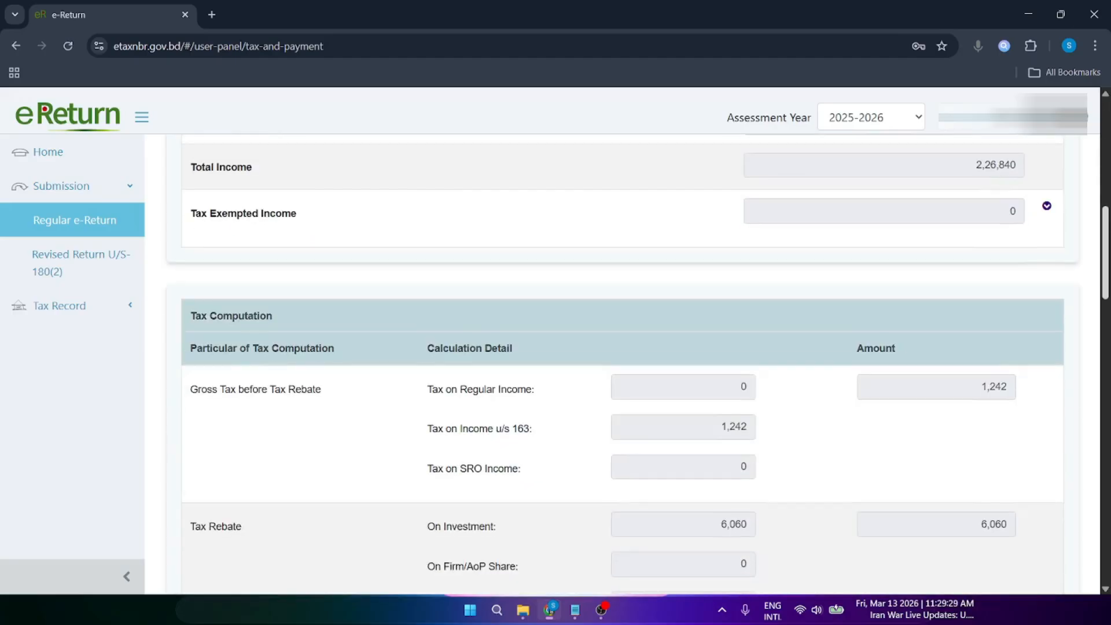
scroll(446, 235, "up", 2)
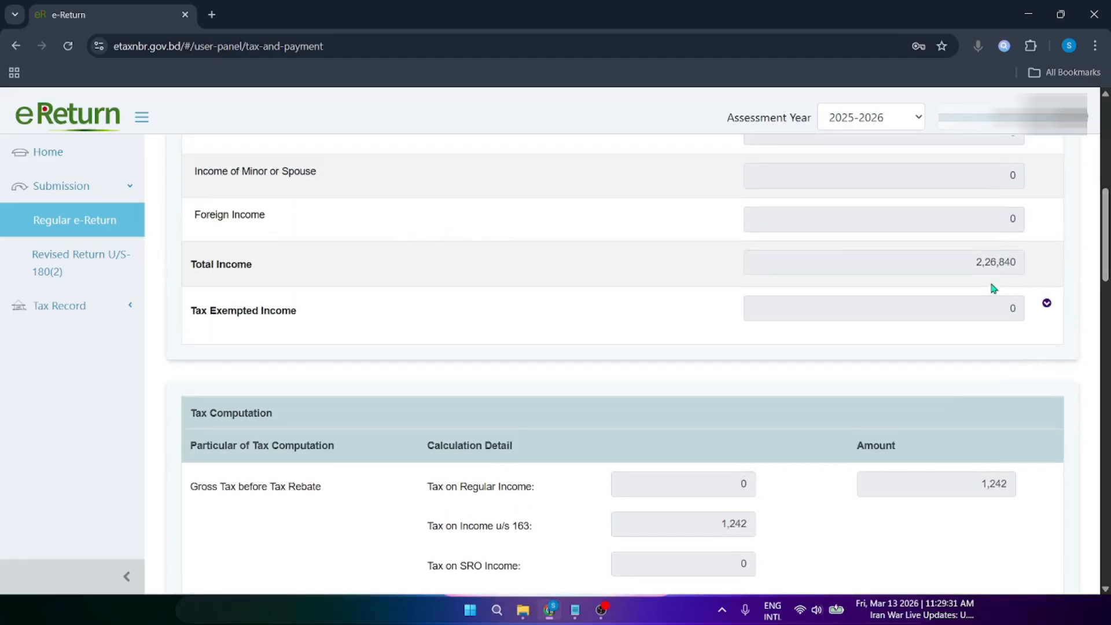
left_click_drag(955, 266, 1021, 267)
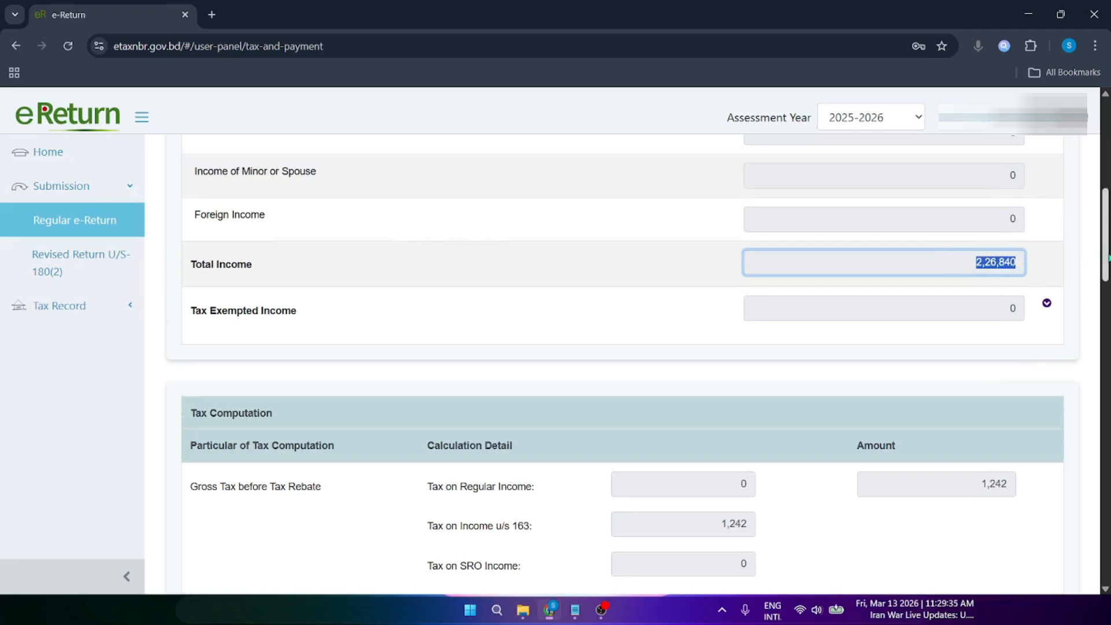
scroll(786, 318, "down", 4)
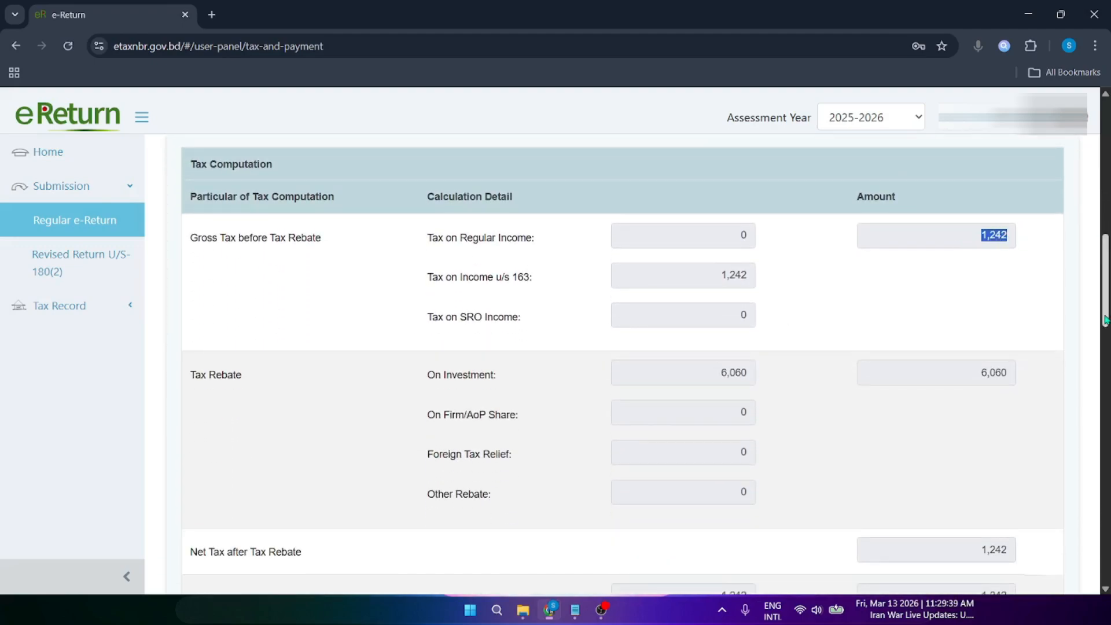
scroll(1021, 238, "up", 13)
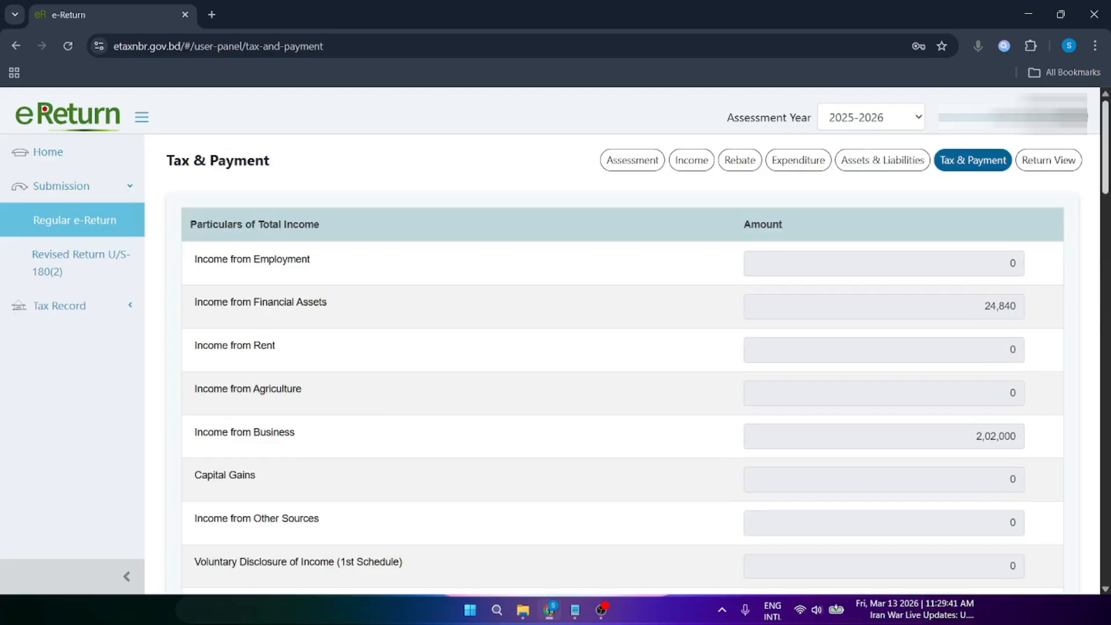
scroll(942, 213, "down", 12)
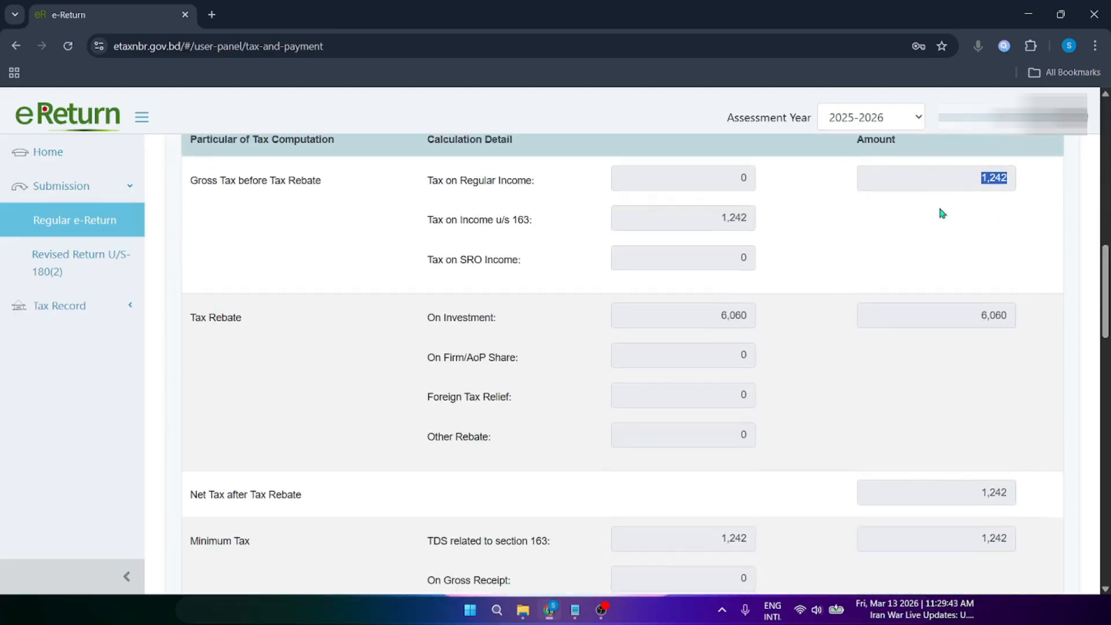
left_click(920, 198)
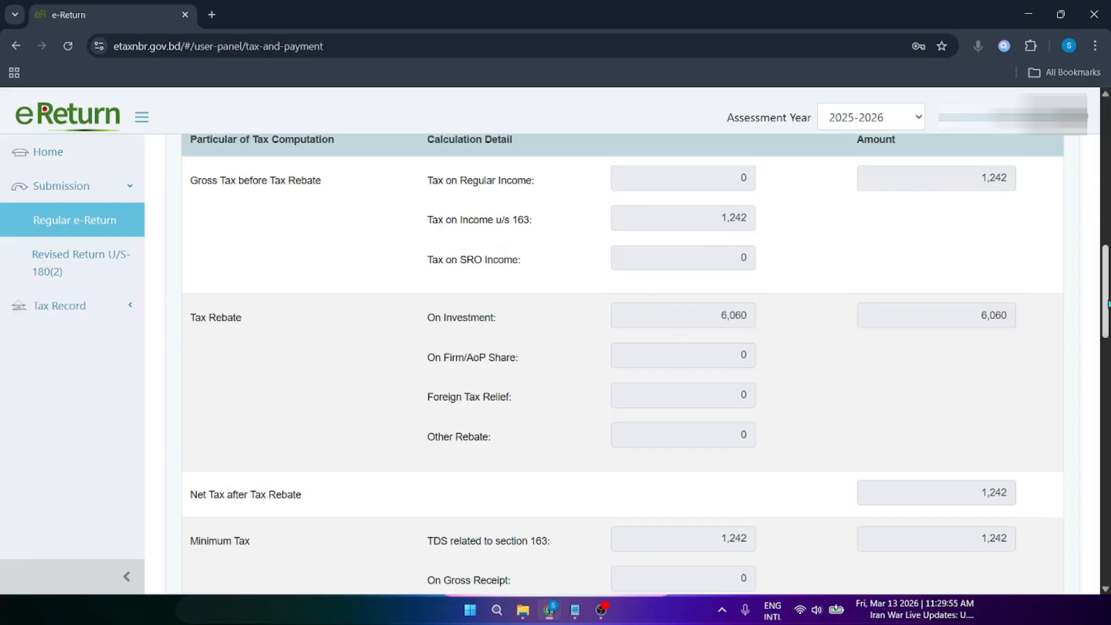
scroll(941, 316, "down", 2)
scroll(932, 365, "down", 1)
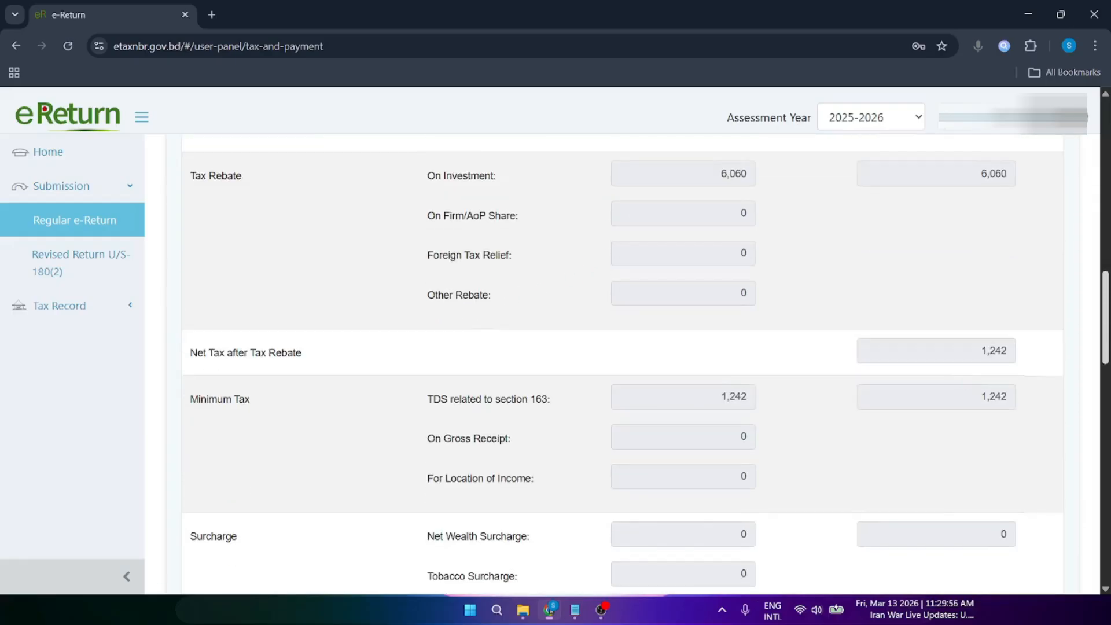
double_click(977, 353)
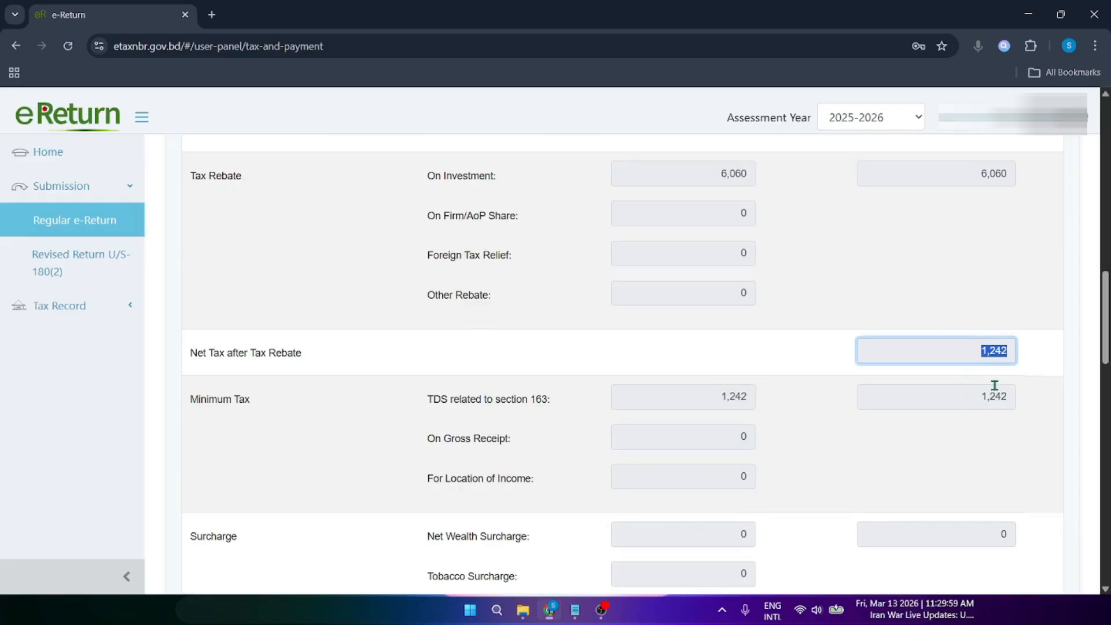
left_click(992, 394)
left_click_drag(708, 403, 874, 408)
left_click_drag(973, 396, 1042, 391)
scroll(1105, 345, "down", 4)
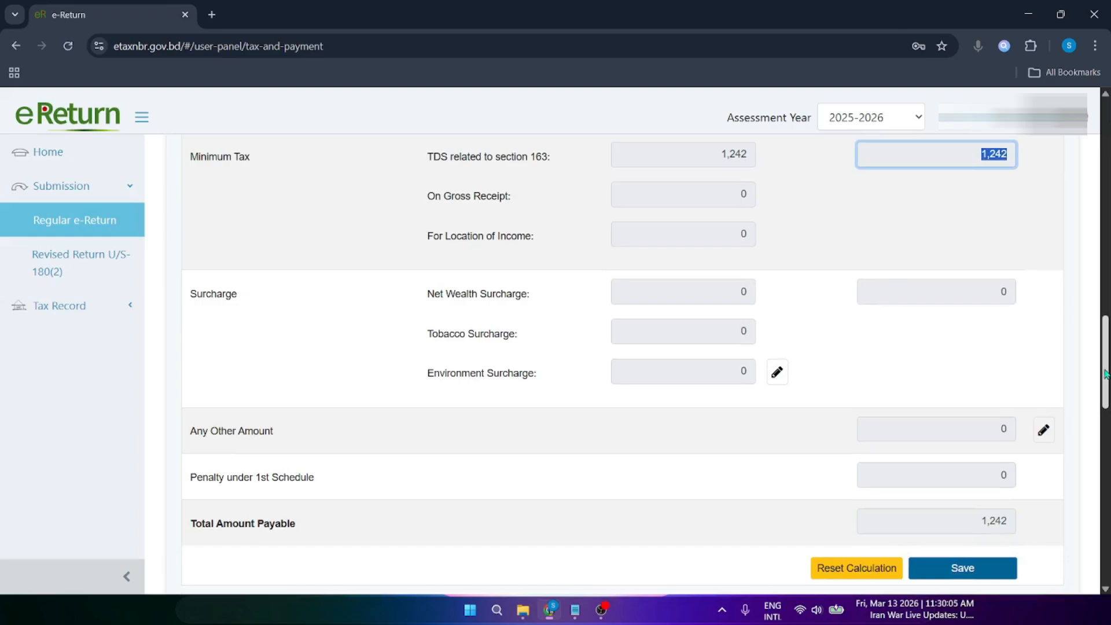
scroll(624, 365, "down", 3)
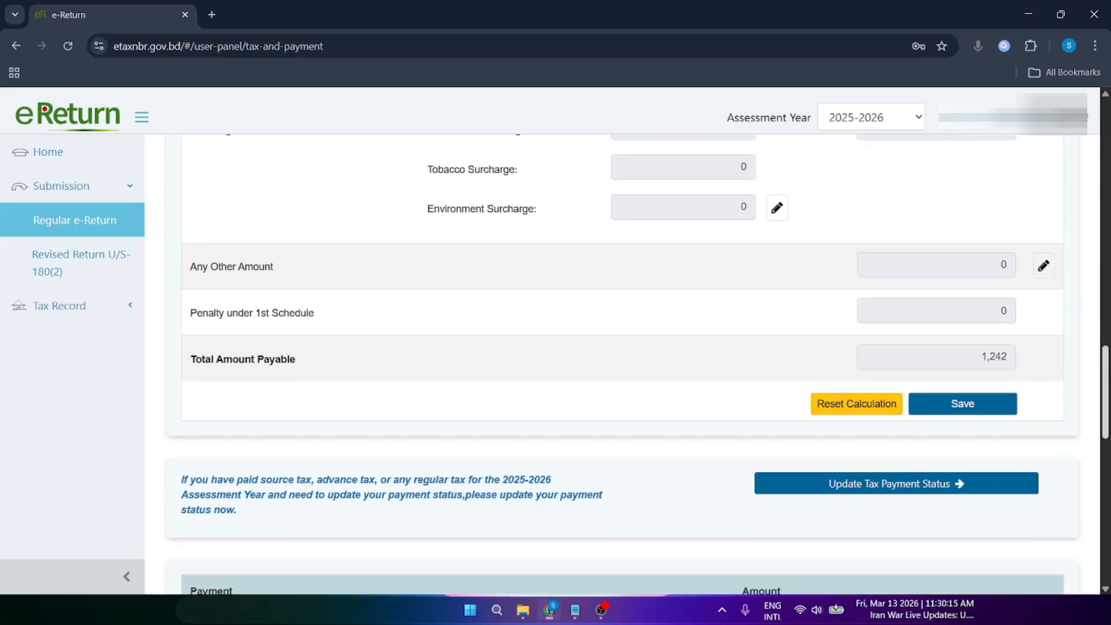
scroll(623, 365, "down", 1)
scroll(622, 363, "down", 10)
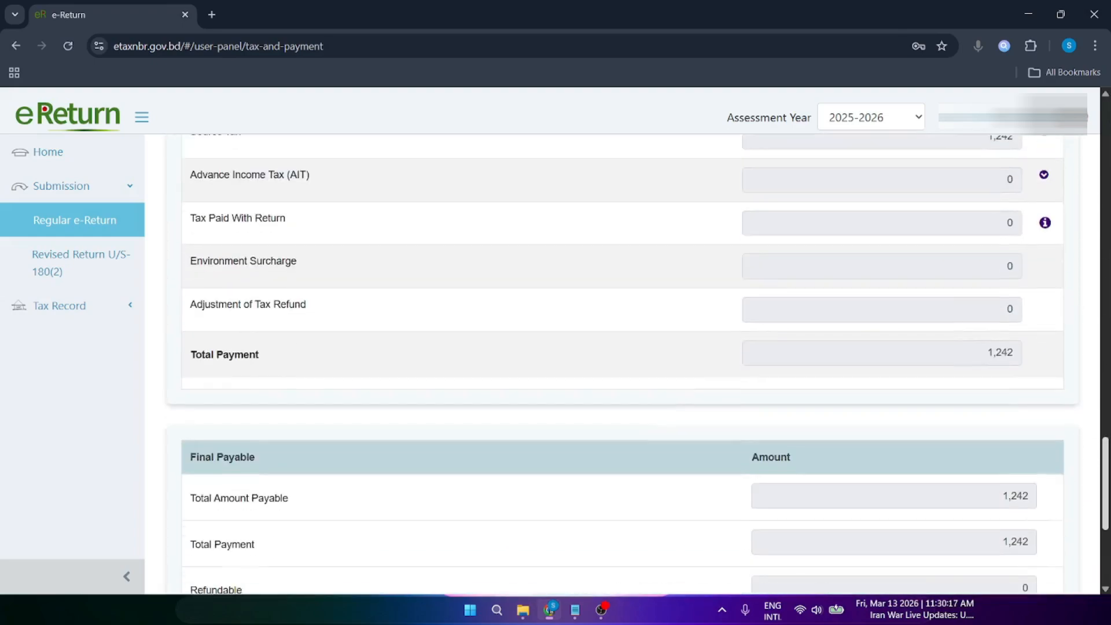
scroll(228, 223, "up", 12)
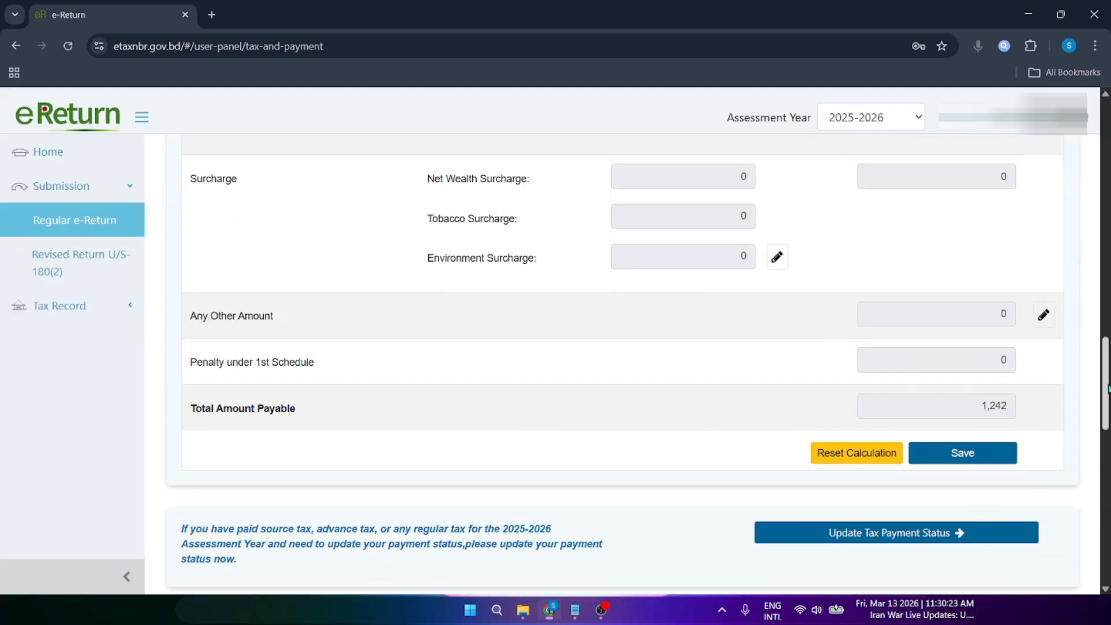
scroll(1012, 523, "up", 1)
scroll(984, 474, "down", 4)
scroll(953, 424, "down", 1)
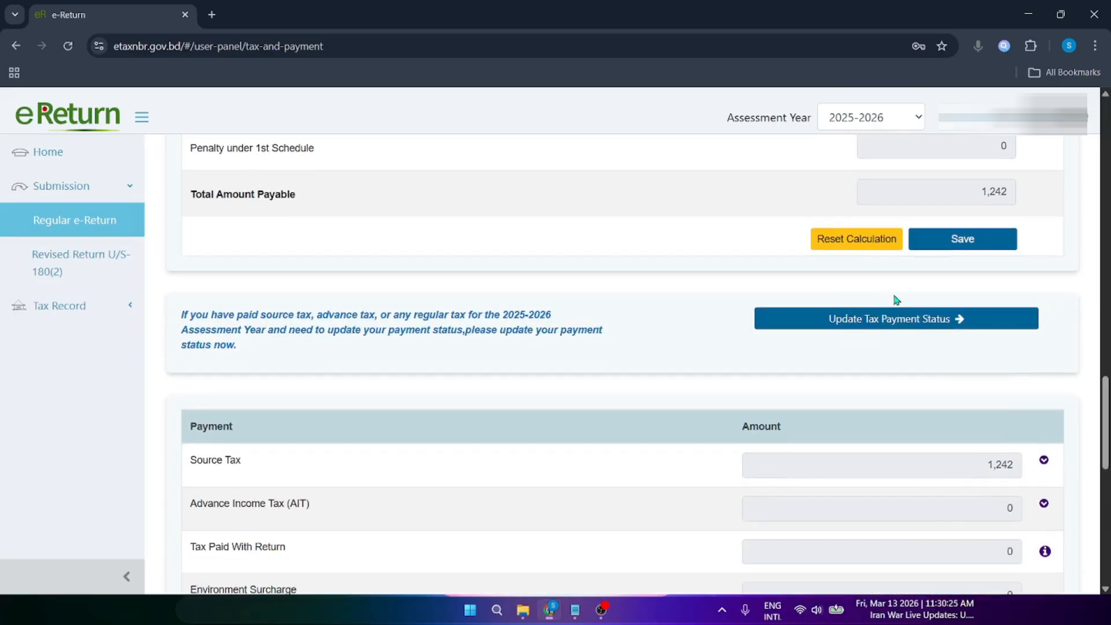
Step: Open the Ledger via Update Tax Payment Status and go to Claim Source Tax > Sanchayapatra
left_click(891, 322)
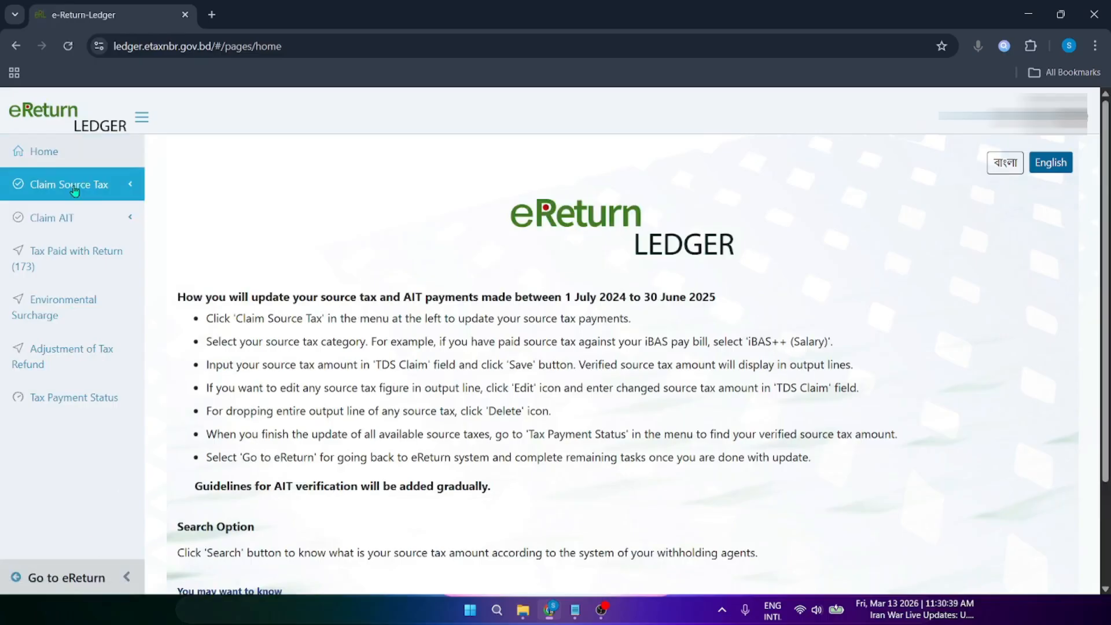
left_click(74, 191)
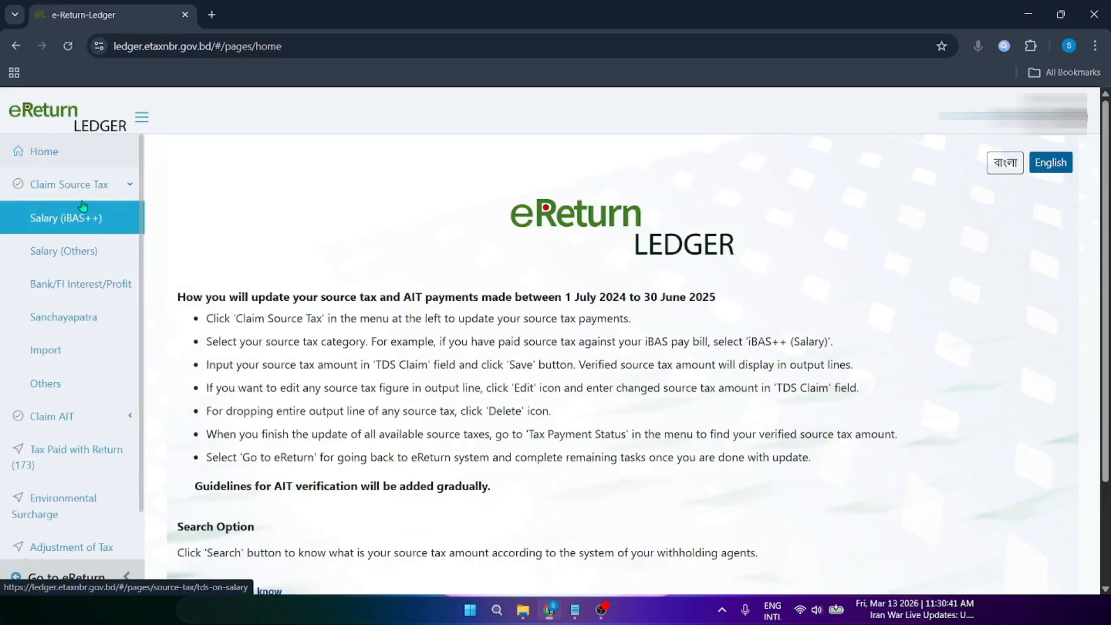
left_click(86, 325)
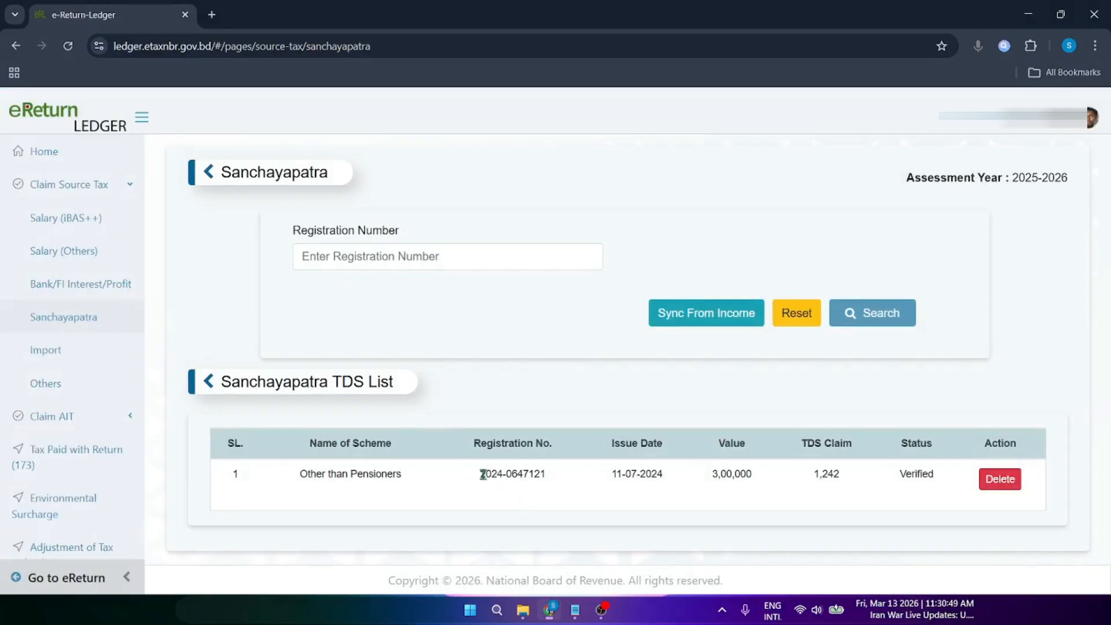
Step: Search the Ledger by the certificate's copied registration number
left_click_drag(482, 474, 547, 478)
key("ctrl+c")
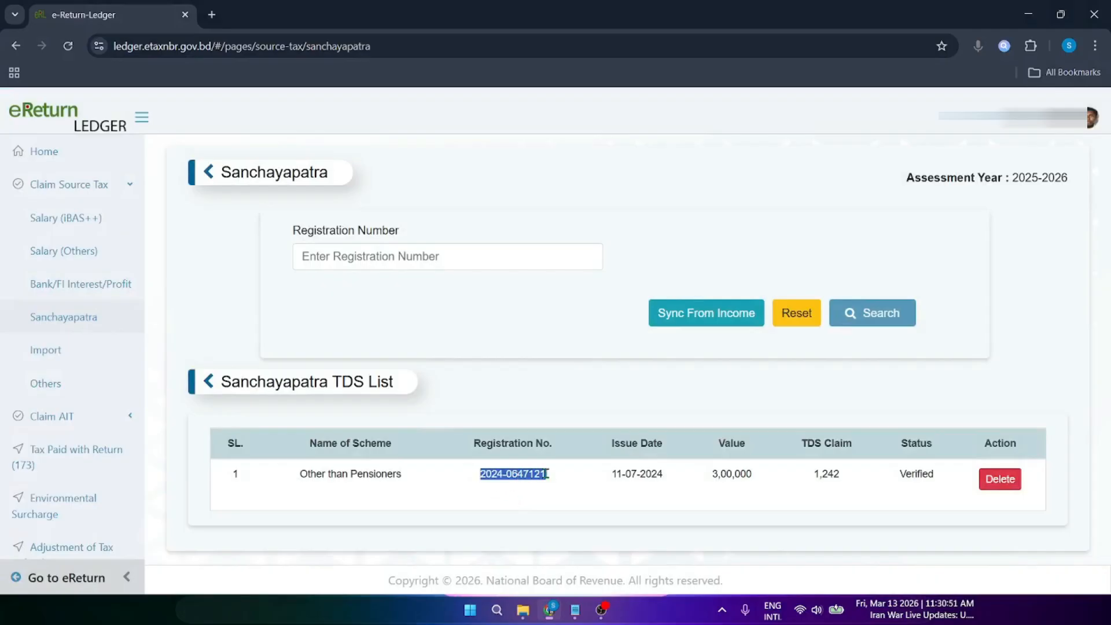
left_click(396, 257)
key("ctrl+v")
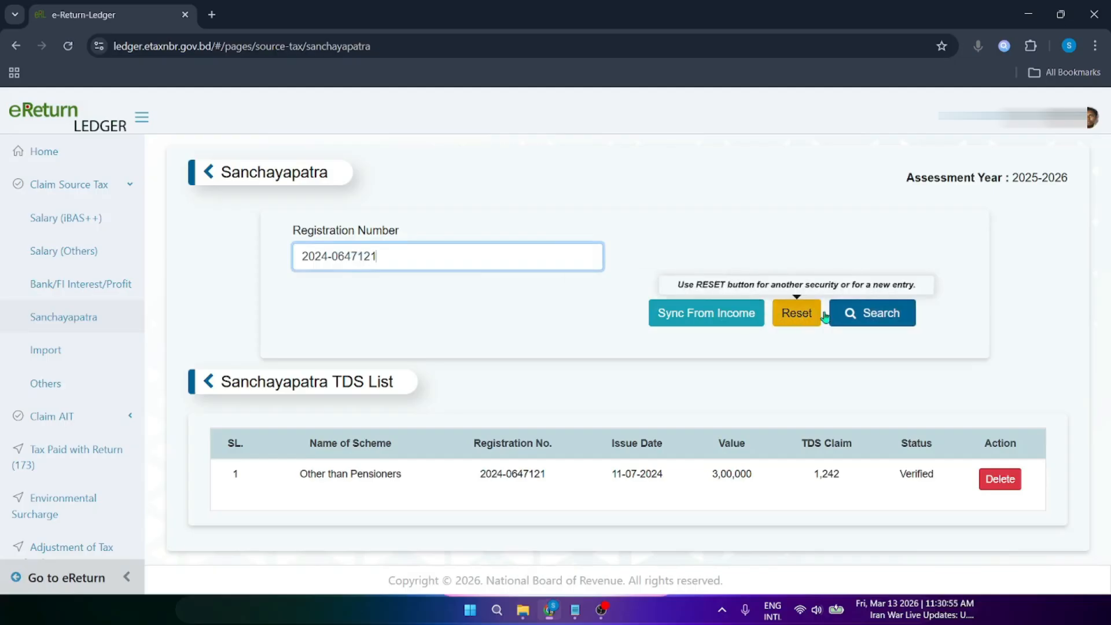
left_click(866, 318)
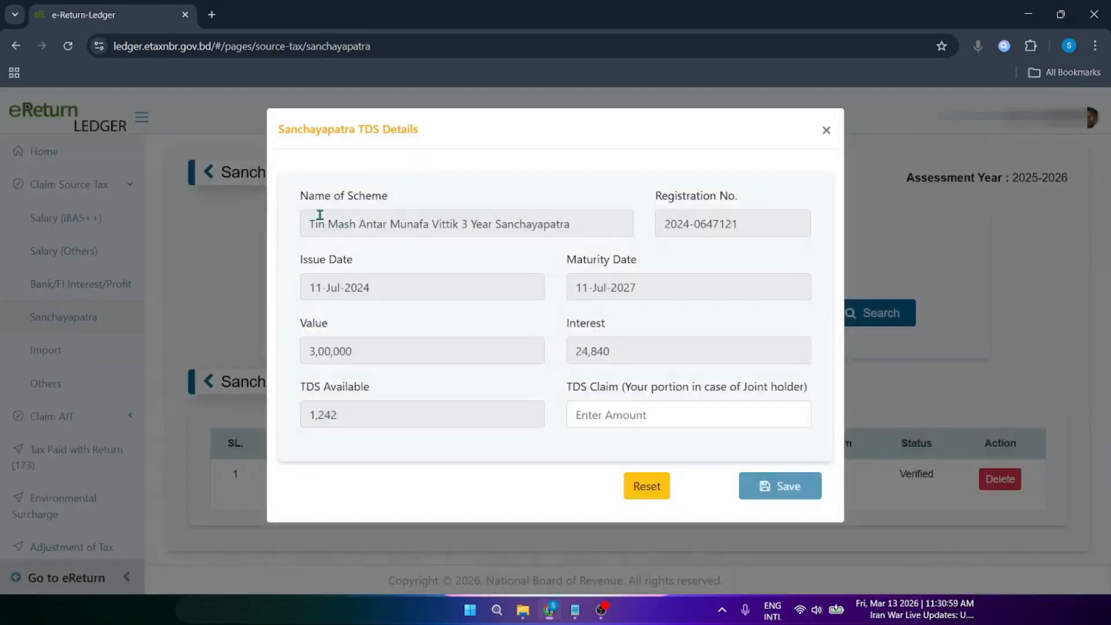
Step: Review the TDS Details dialog's scheme name, registration number, issue and maturity dates
left_click_drag(319, 221, 539, 227)
left_click(539, 226)
left_click_drag(695, 222, 739, 226)
left_click(739, 227)
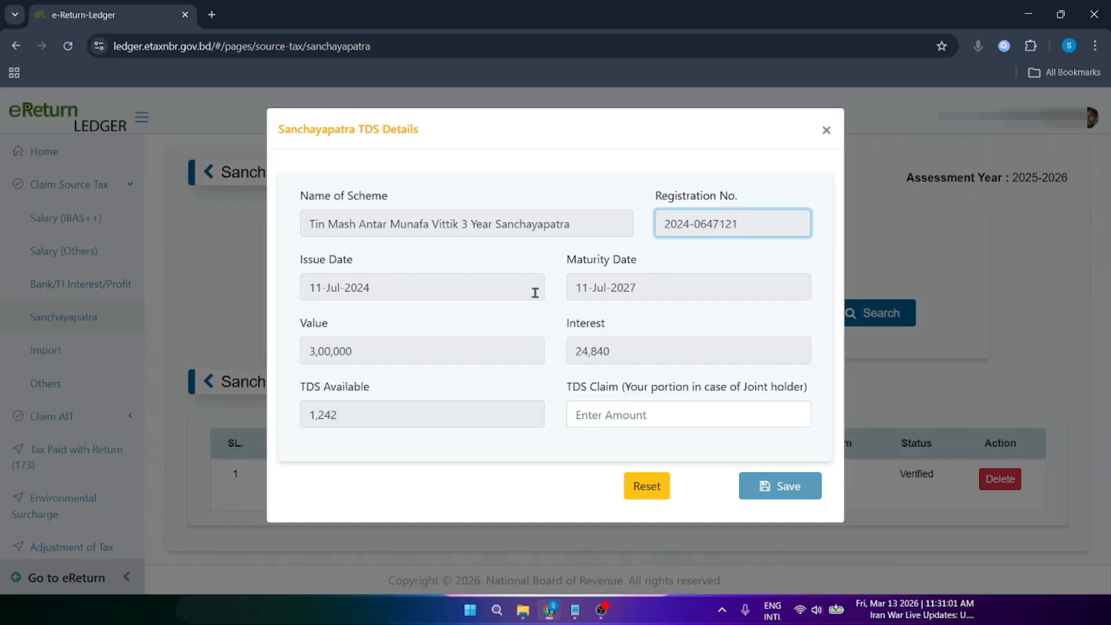
left_click_drag(353, 289, 370, 290)
left_click(627, 289)
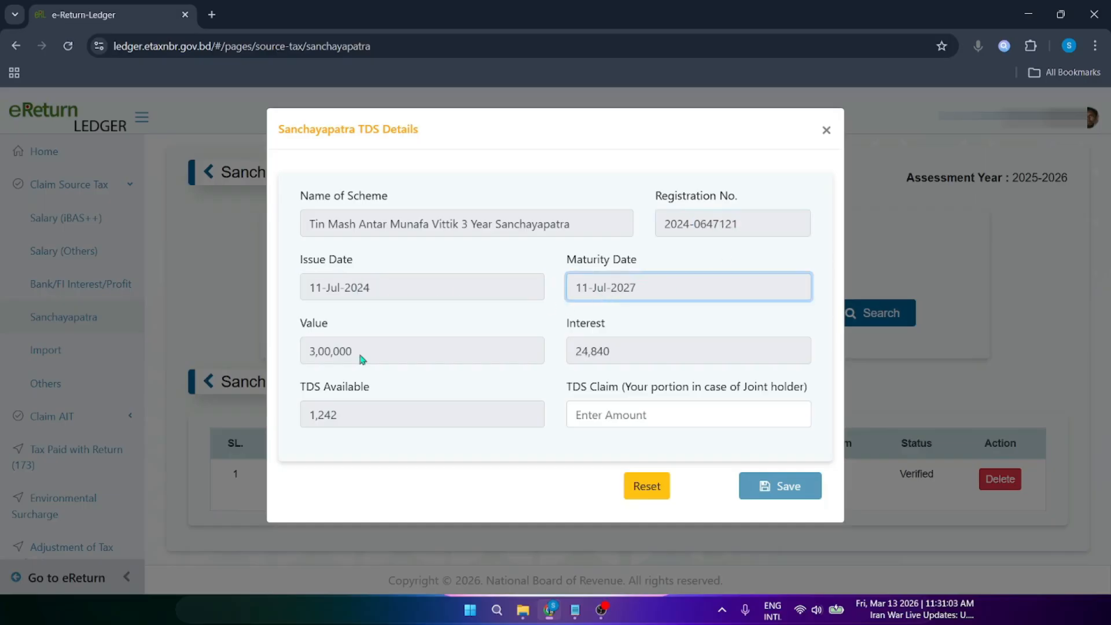
Step: Check the TDS Available amount 1,242, Interest 24,840 and the suggested TDS Claim
left_click_drag(368, 417, 301, 420)
left_click(320, 417)
left_click(313, 418)
left_click_drag(649, 348, 538, 372)
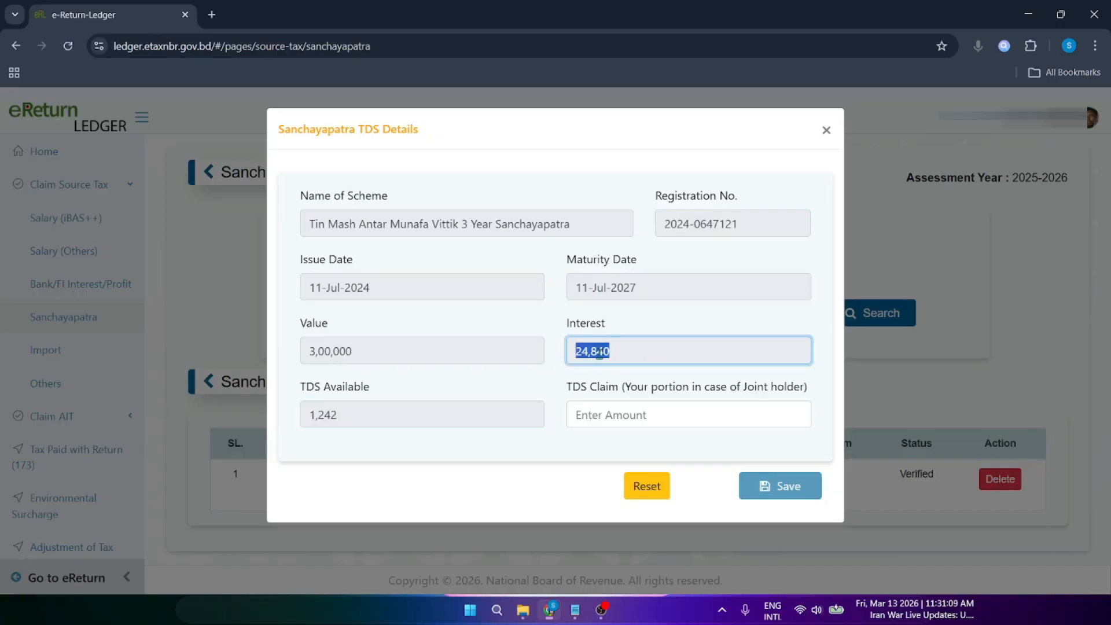
left_click(599, 352)
left_click(364, 413)
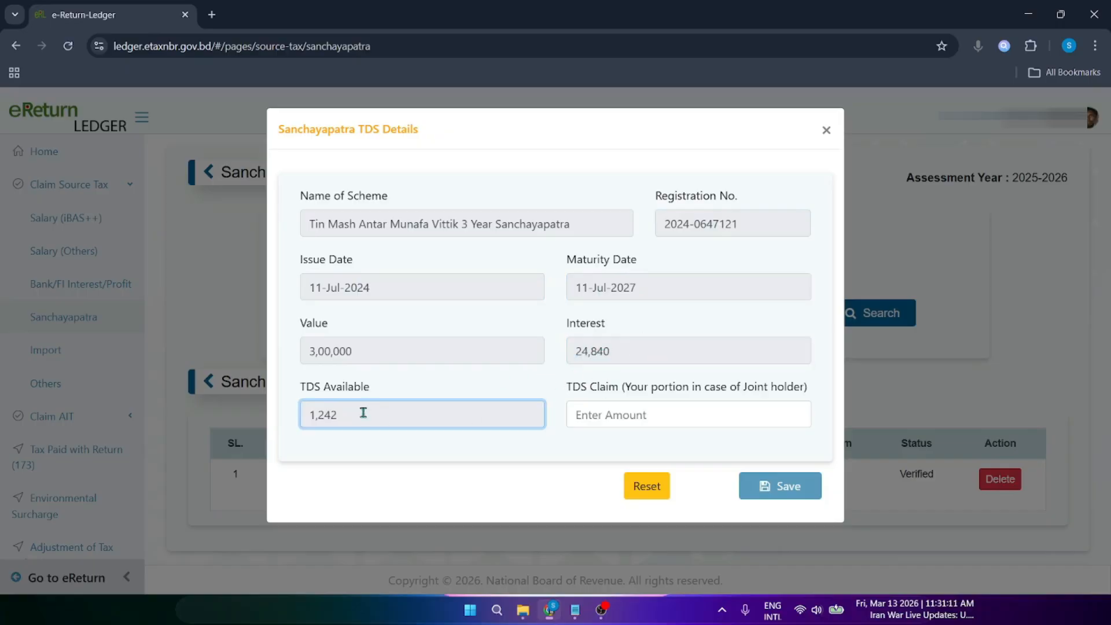
left_click_drag(363, 413, 295, 431)
left_click(616, 411)
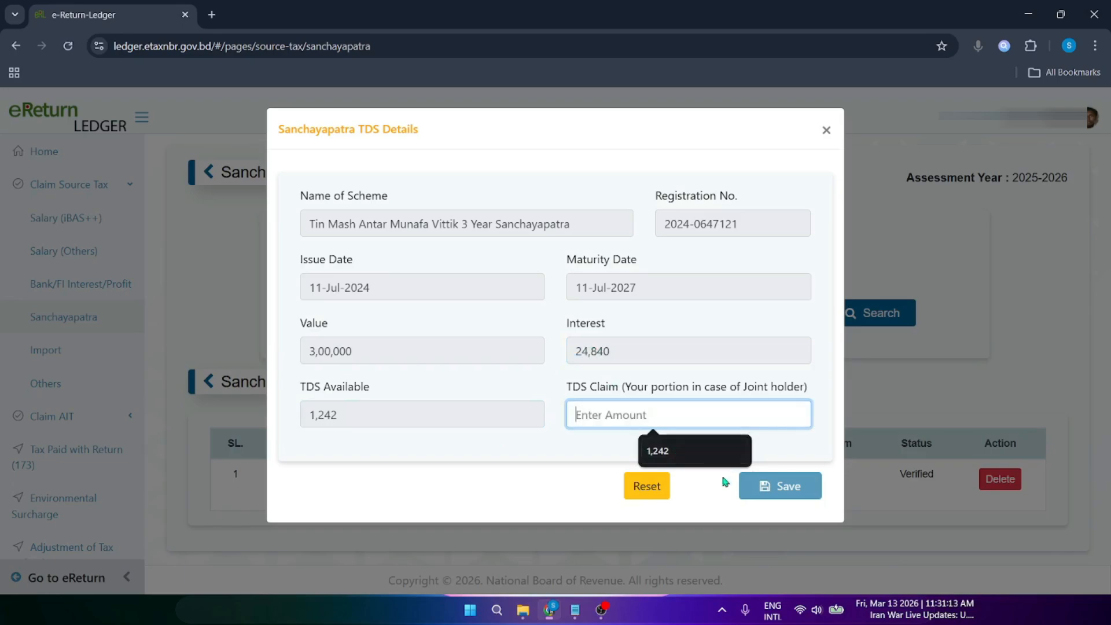
Step: Close the TDS Details dialog unsaved, leaving the Sanchayapatra entry Verified
left_click(828, 132)
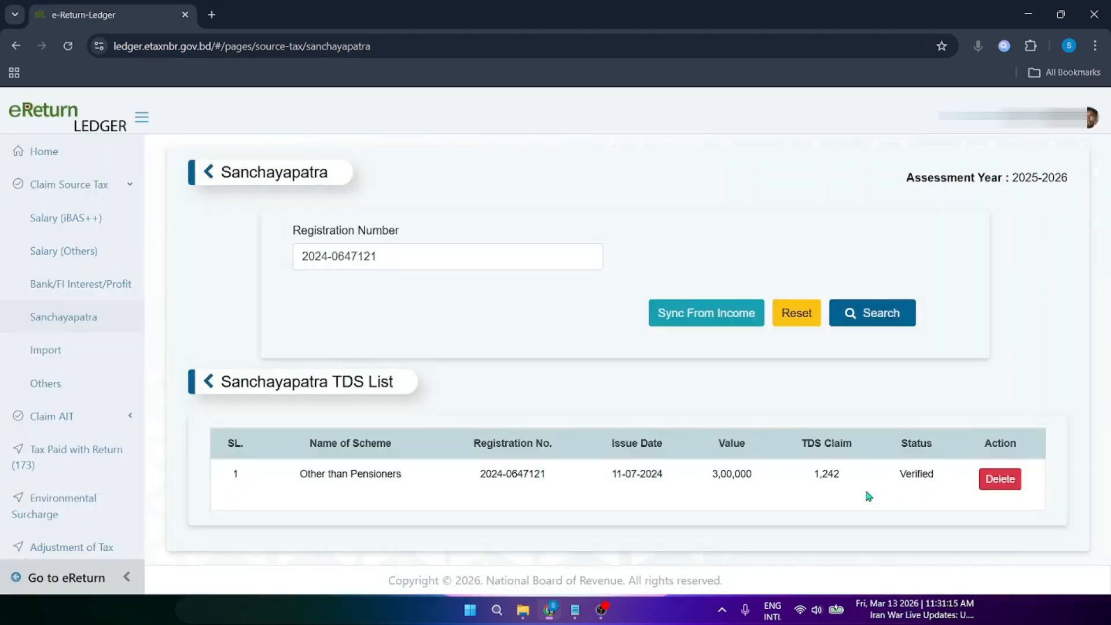
left_click_drag(897, 478, 934, 476)
left_click(933, 477)
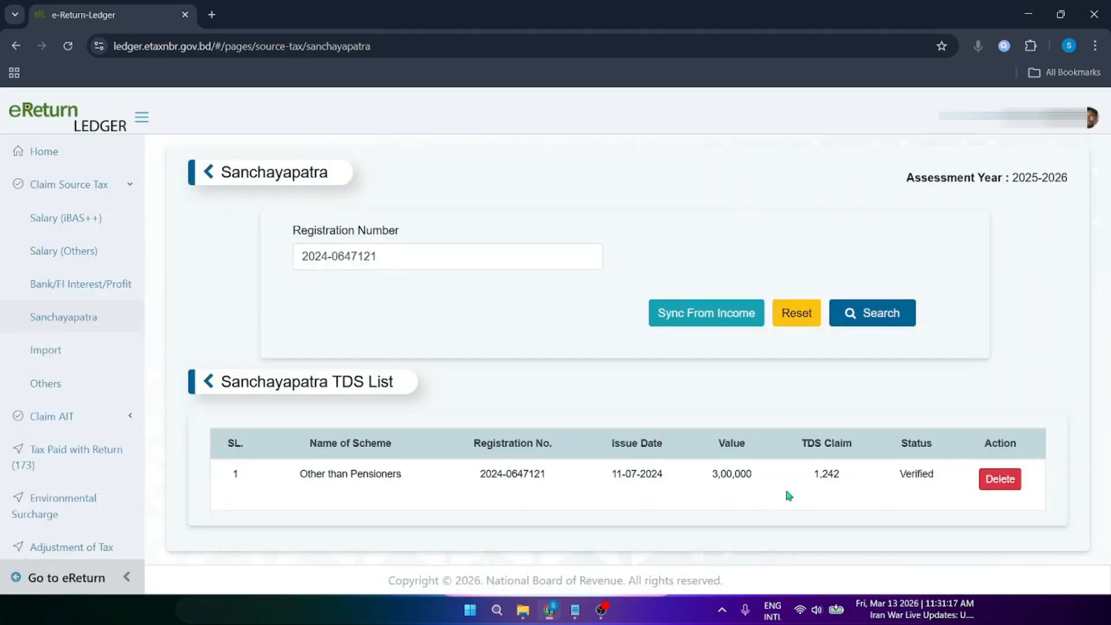
Step: Return to the Tax & Payment page, where total payment 1,242 matches payable, leaving 0 payable
left_click(67, 578)
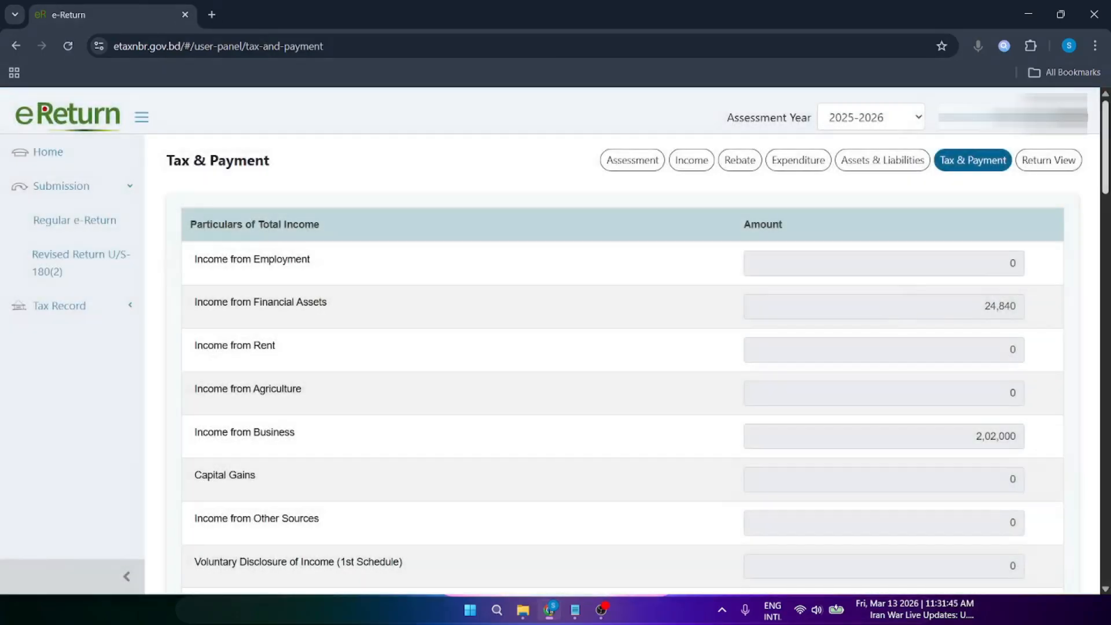
scroll(1107, 188, "down", 10)
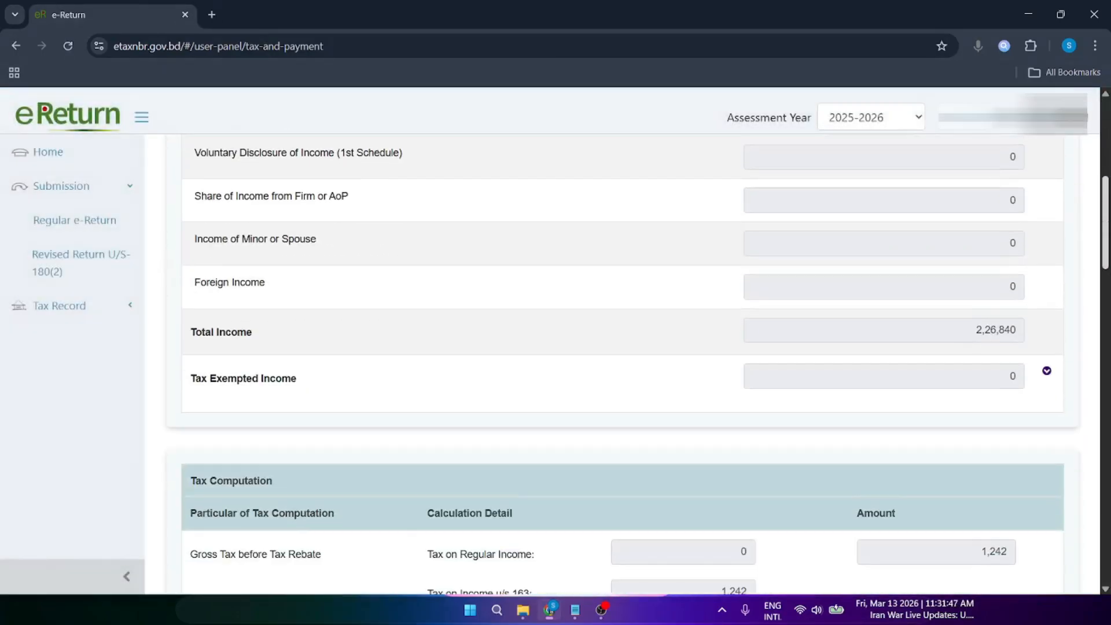
scroll(637, 347, "down", 20)
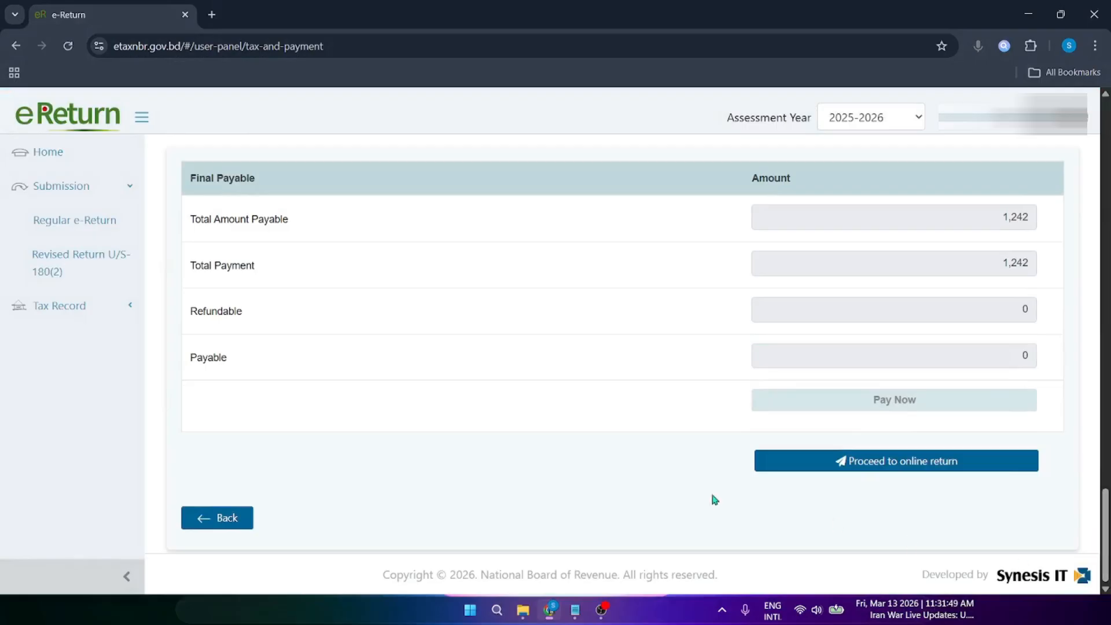
Step: Open the online return preview and scroll down to the 1,242 source tax claim attachment
left_click(930, 461)
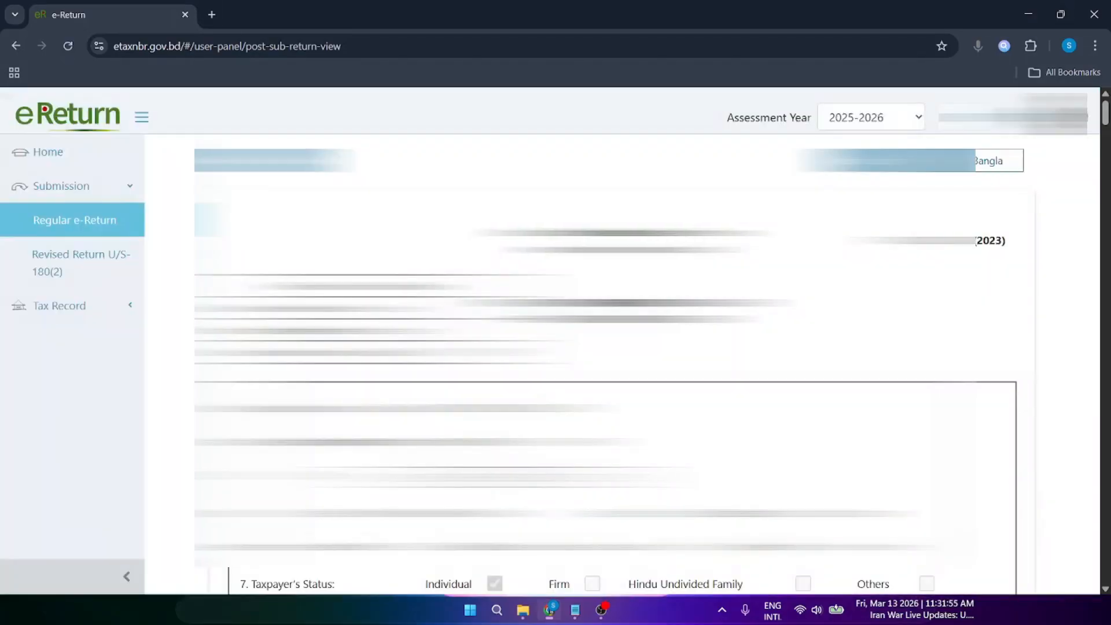
scroll(614, 365, "down", 8)
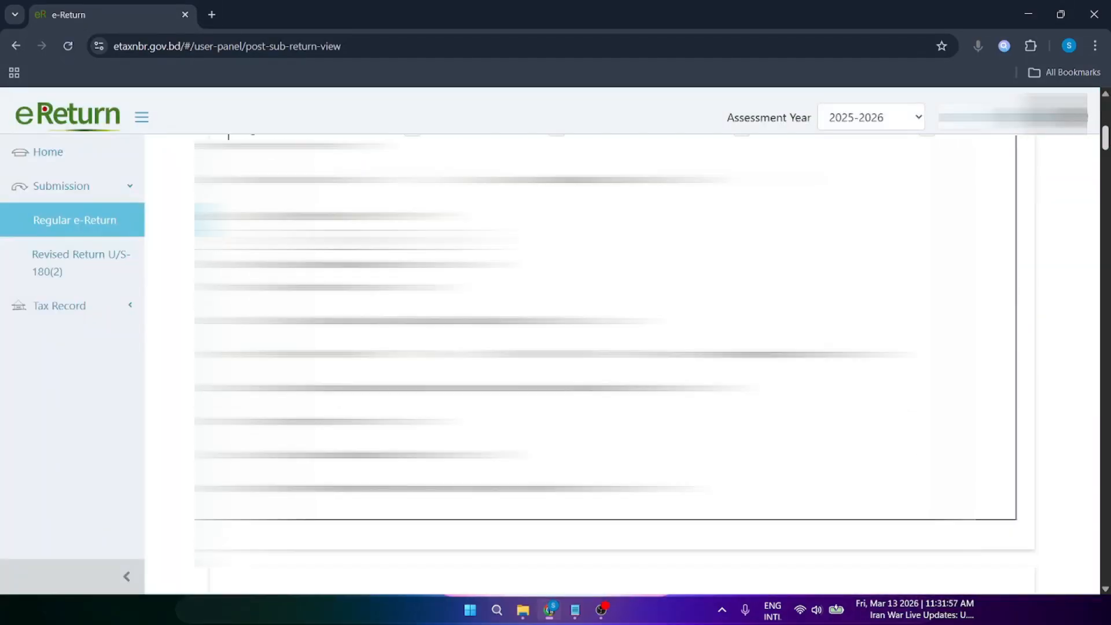
scroll(613, 365, "down", 15)
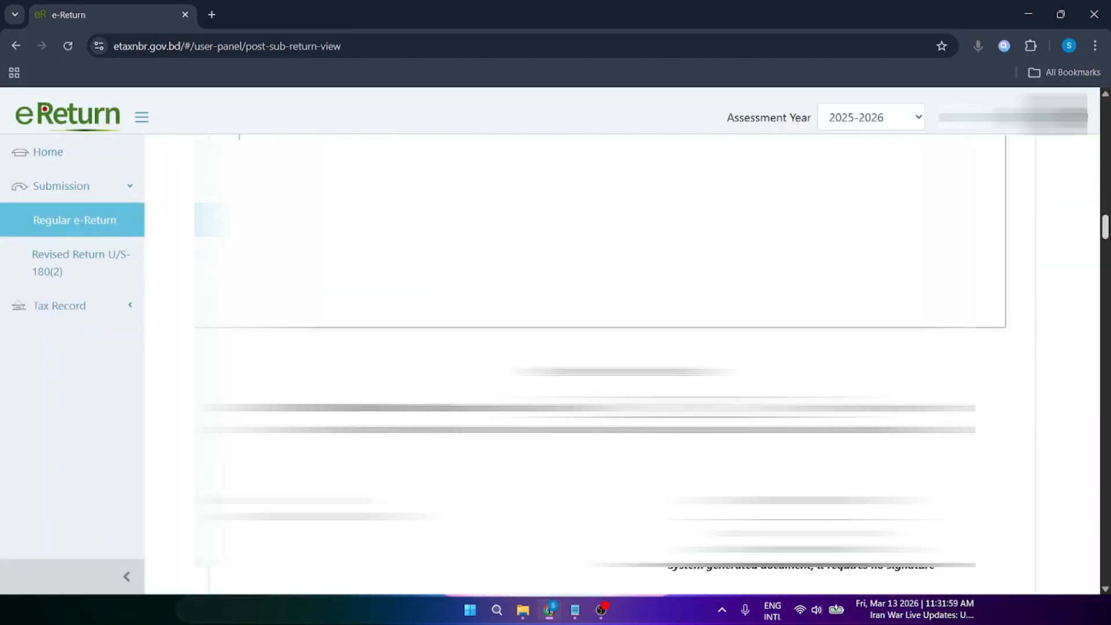
left_click_drag(1105, 232, 1105, 478)
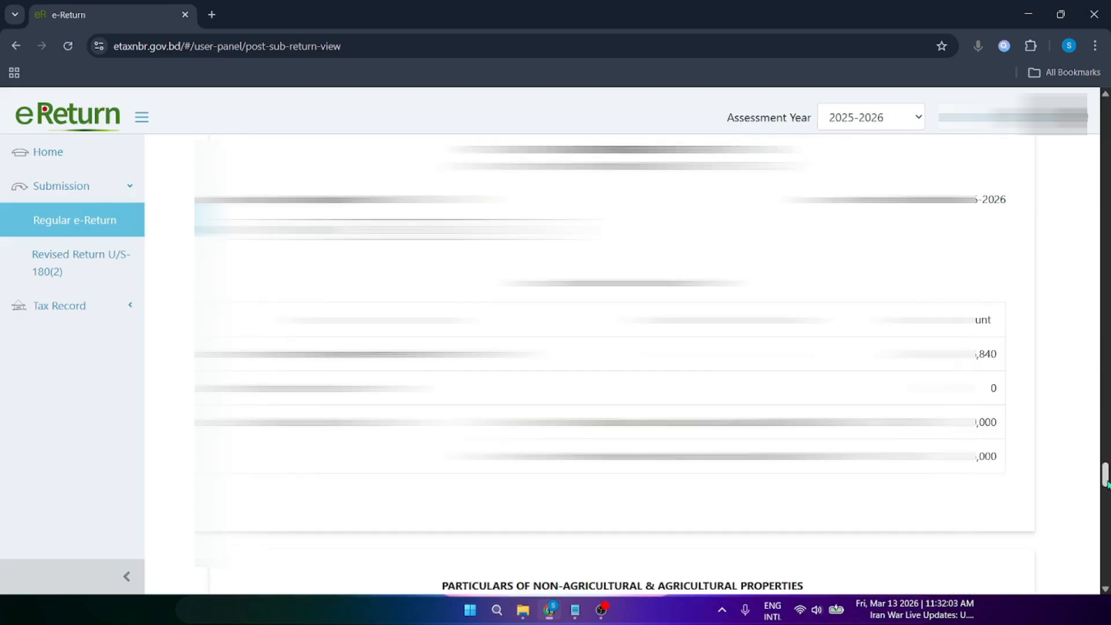
scroll(615, 358, "down", 10)
scroll(615, 358, "down", 3)
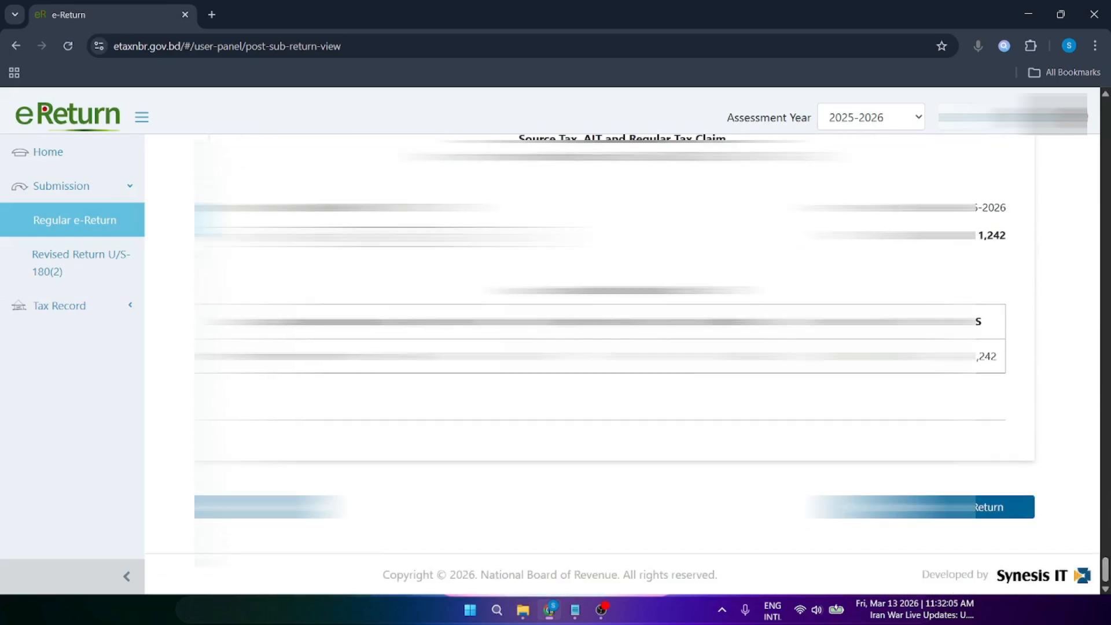